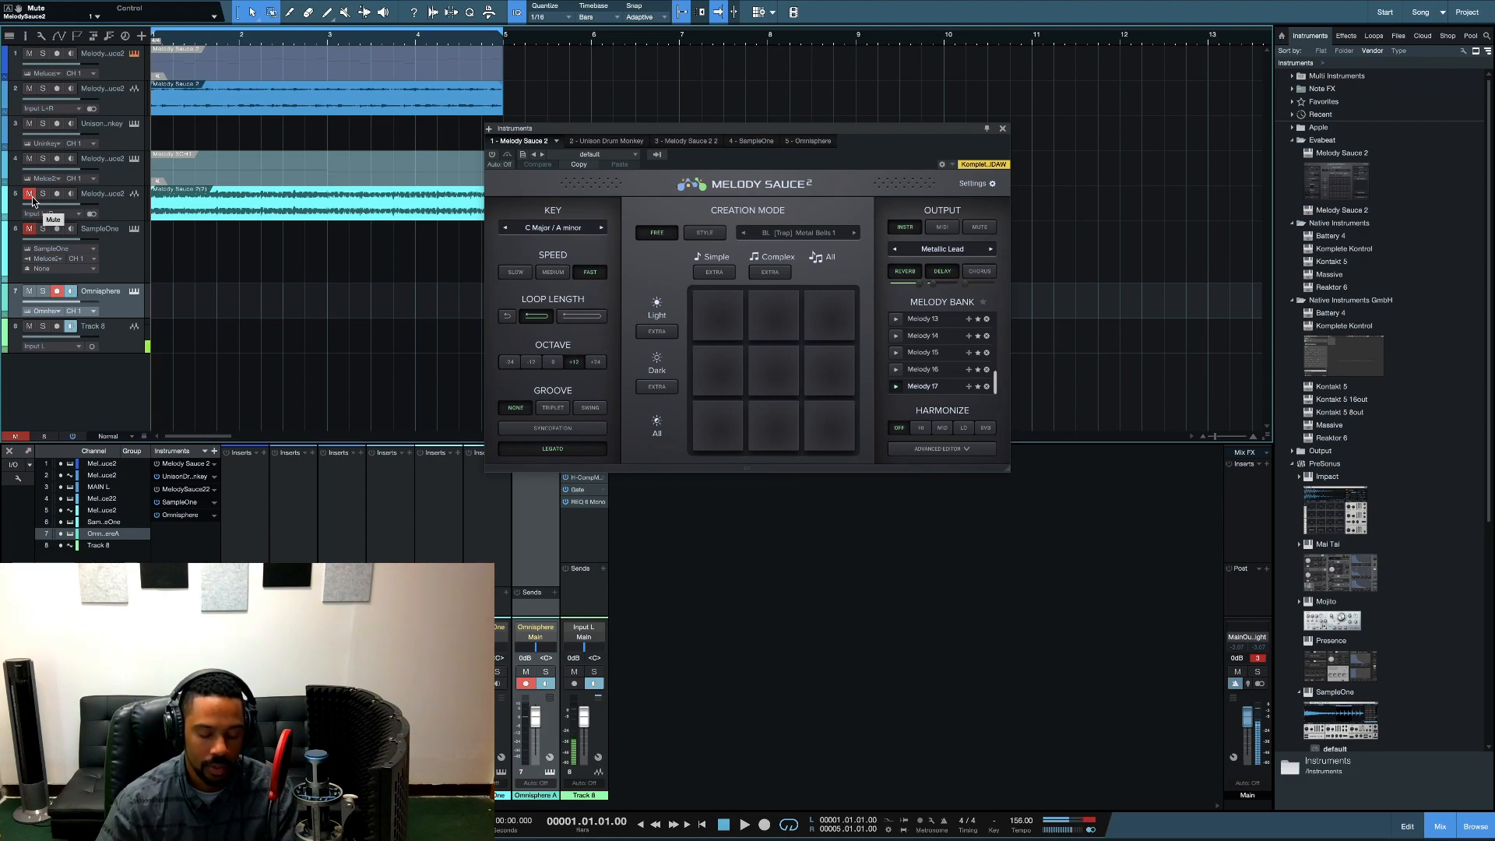
# Step: Play the loop with track 5's bass audio muted, then unmute it and replay with the Trap Bass 2 instrument open
pyautogui.press('space')
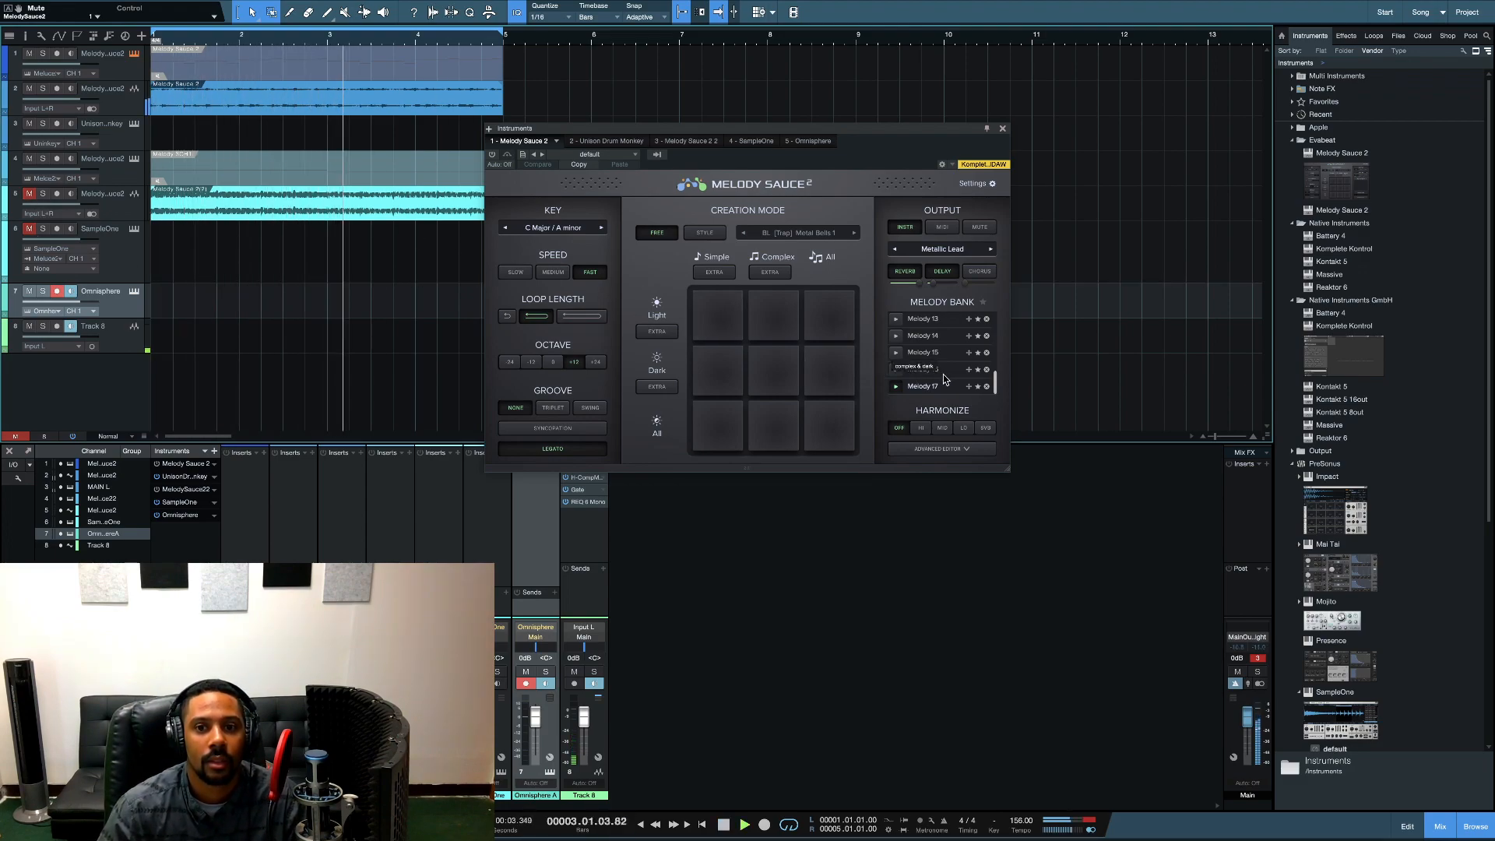
pyautogui.press('space')
pyautogui.click(123, 210)
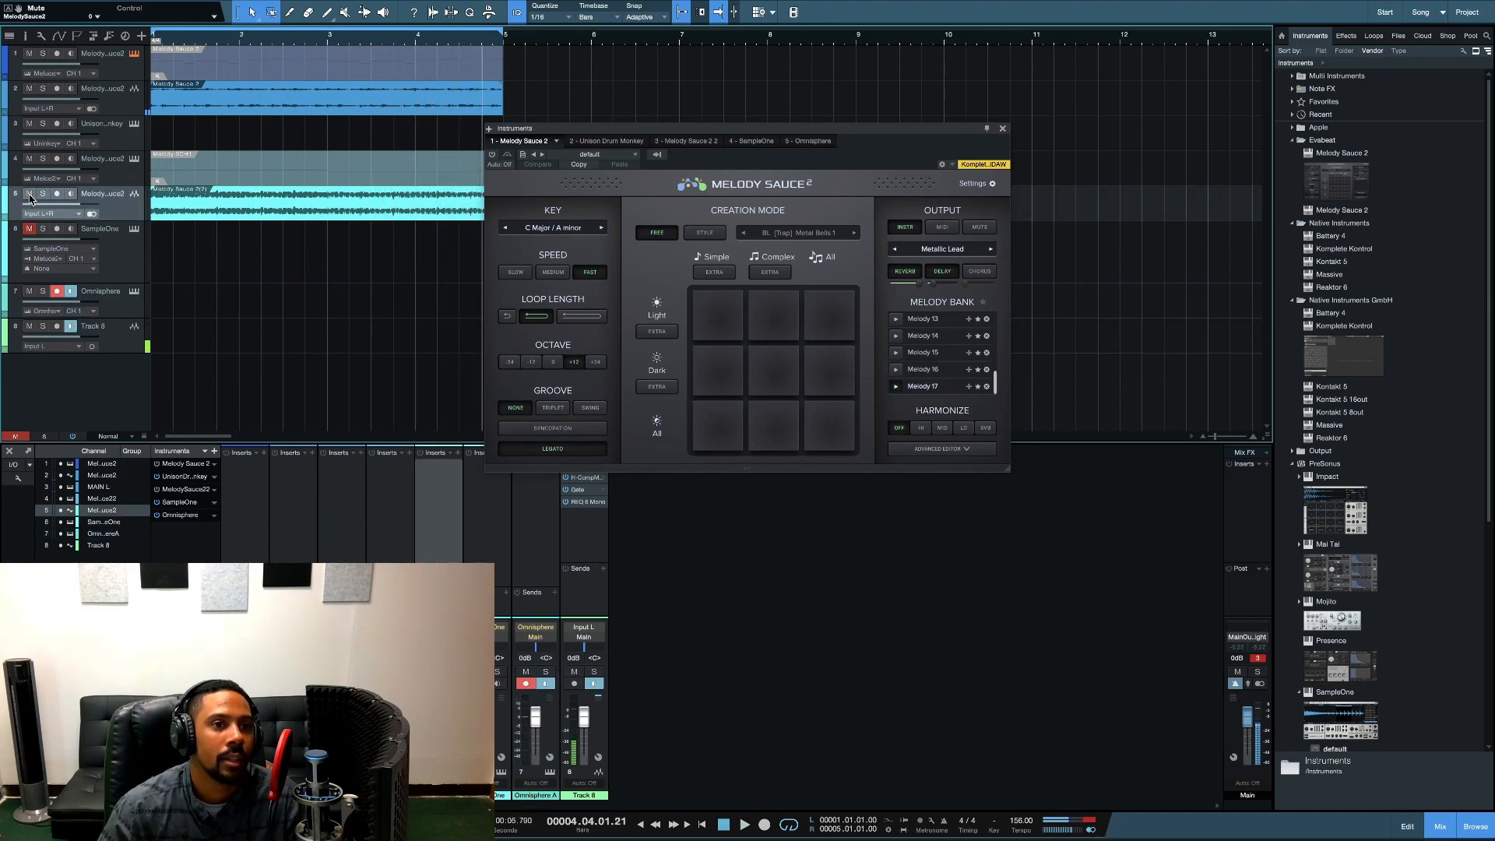
pyautogui.click(134, 160)
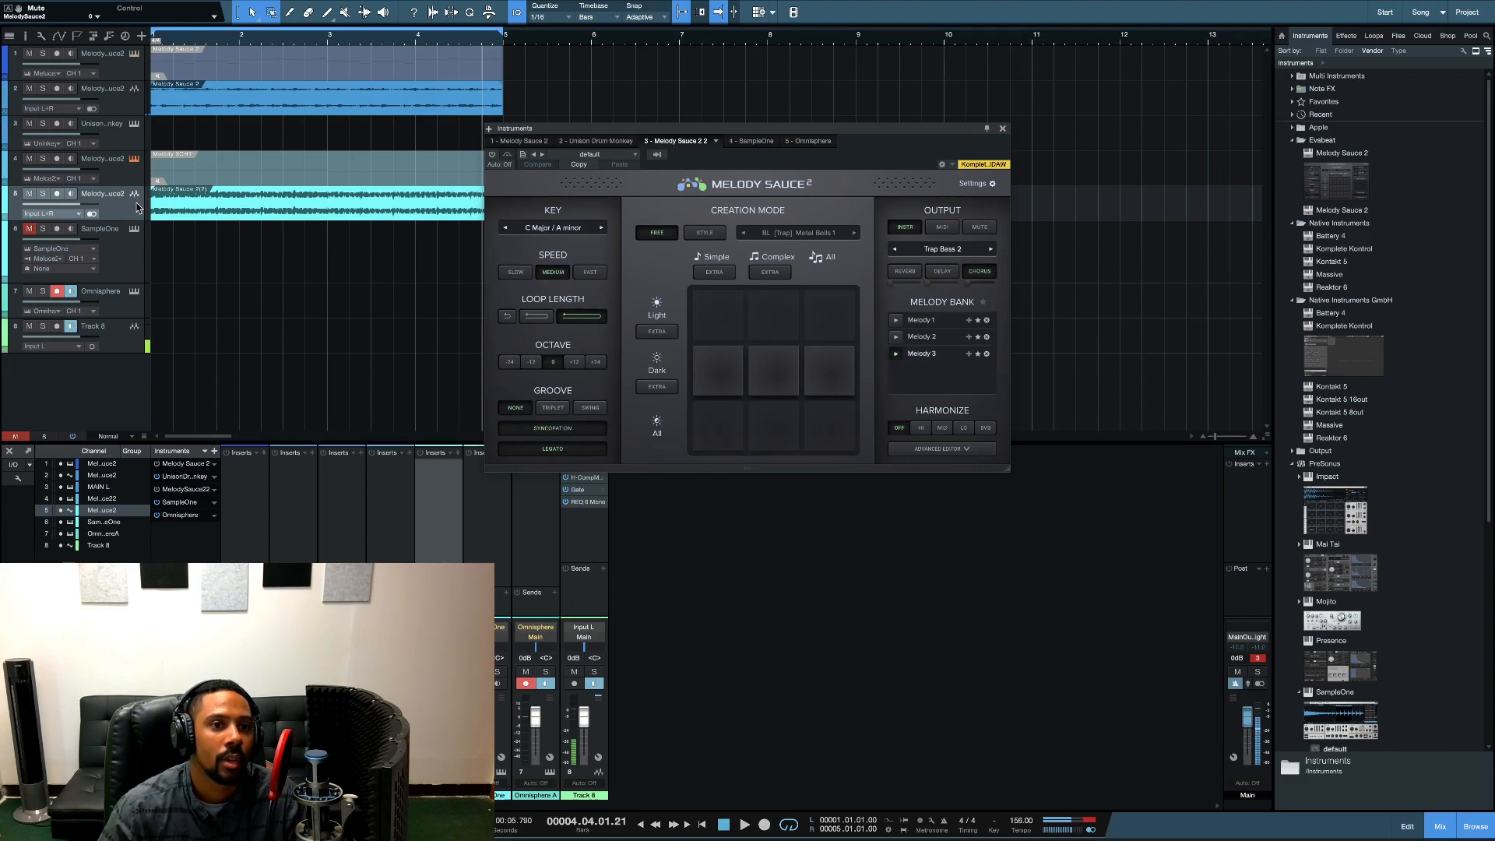
pyautogui.press('space')
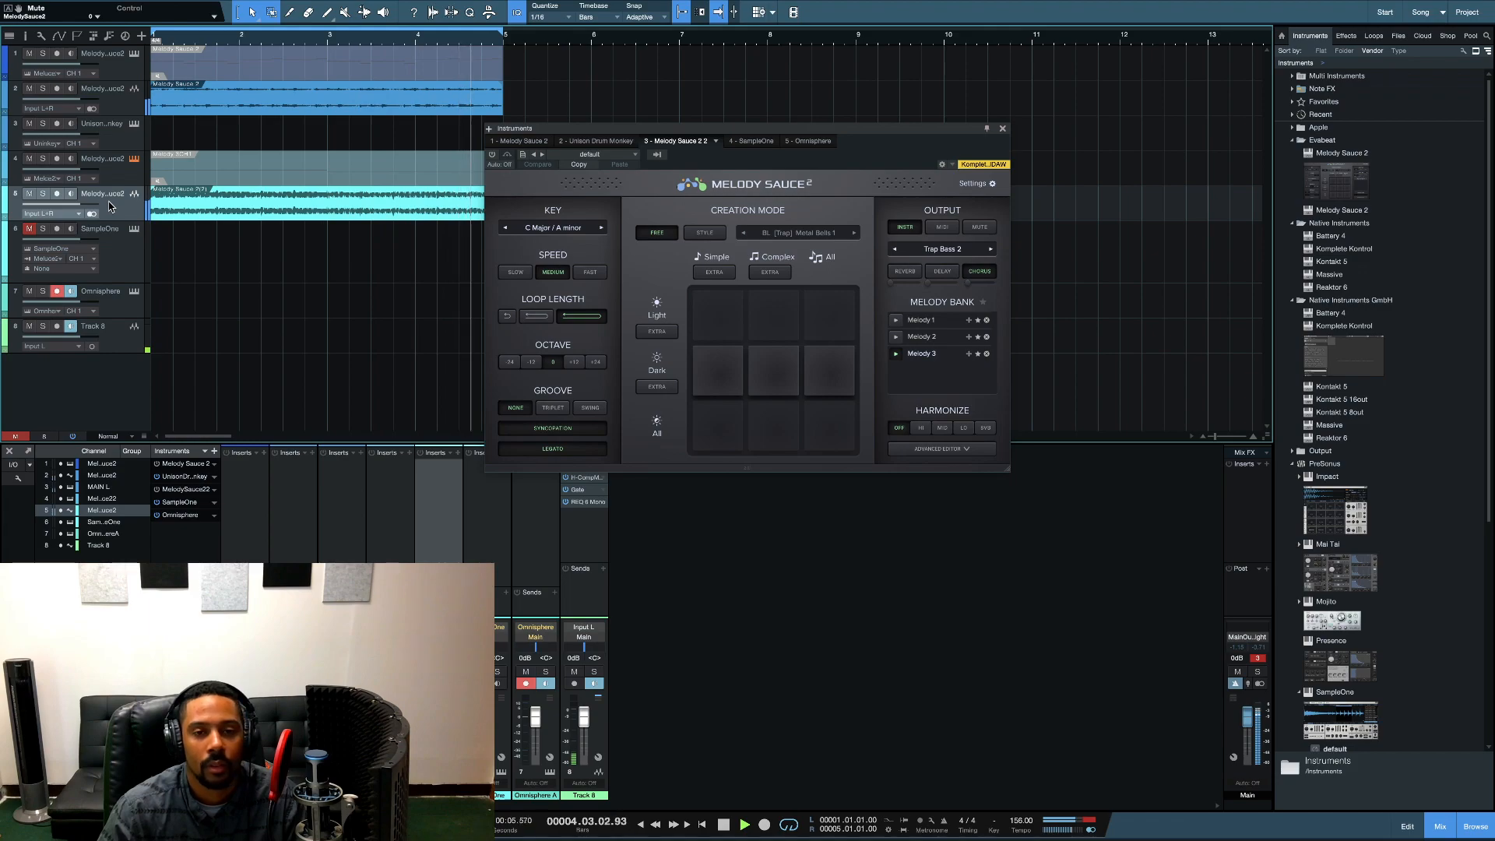
pyautogui.press('space')
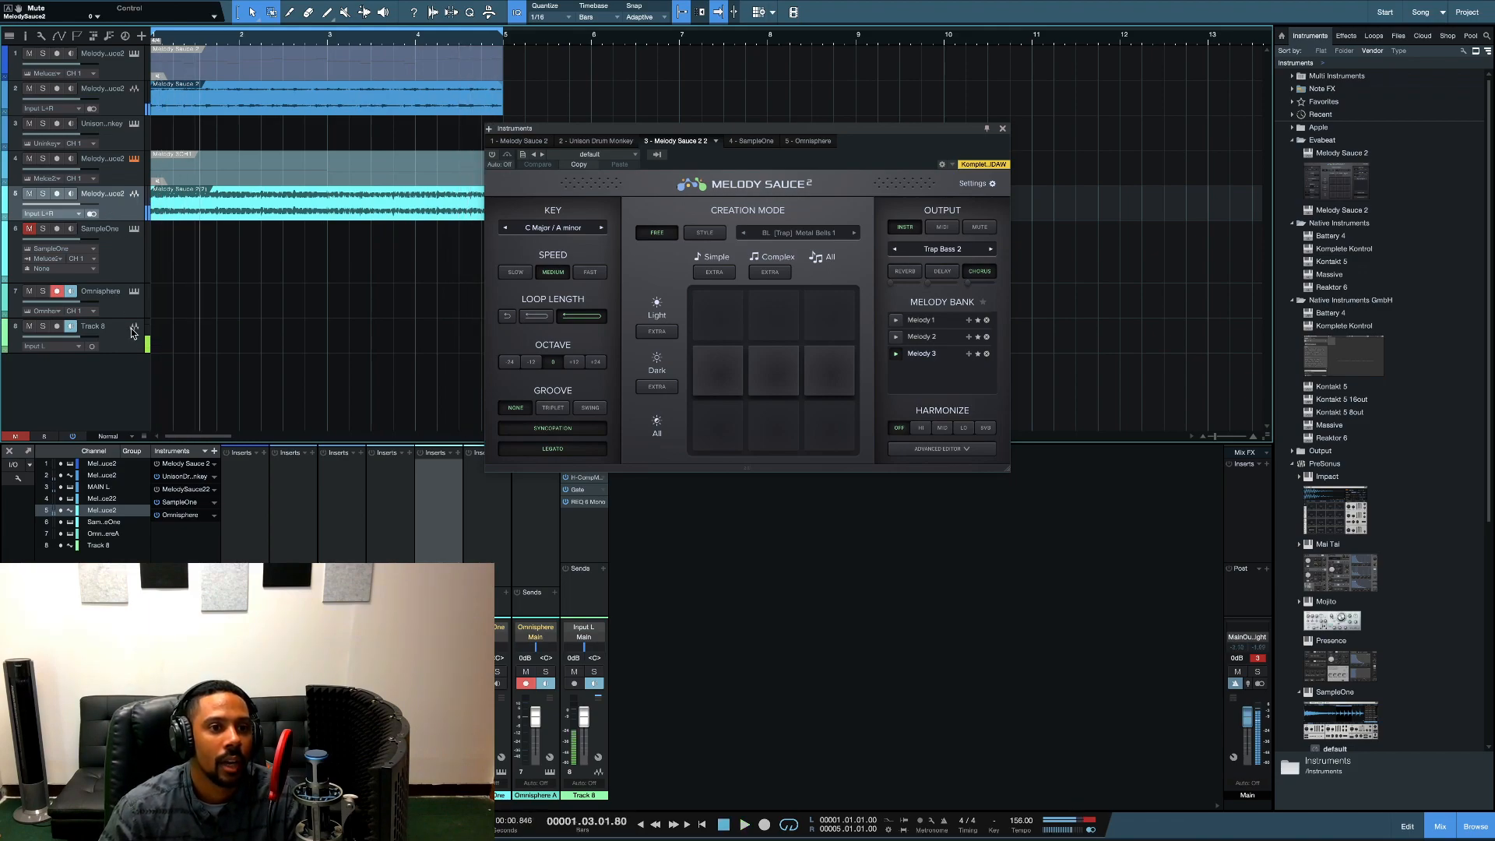
# Step: Record a four-bar part on the Omnisphere track with the Bell - Galaxies patch and lower the patch's master filter cutoff
pyautogui.click(134, 291)
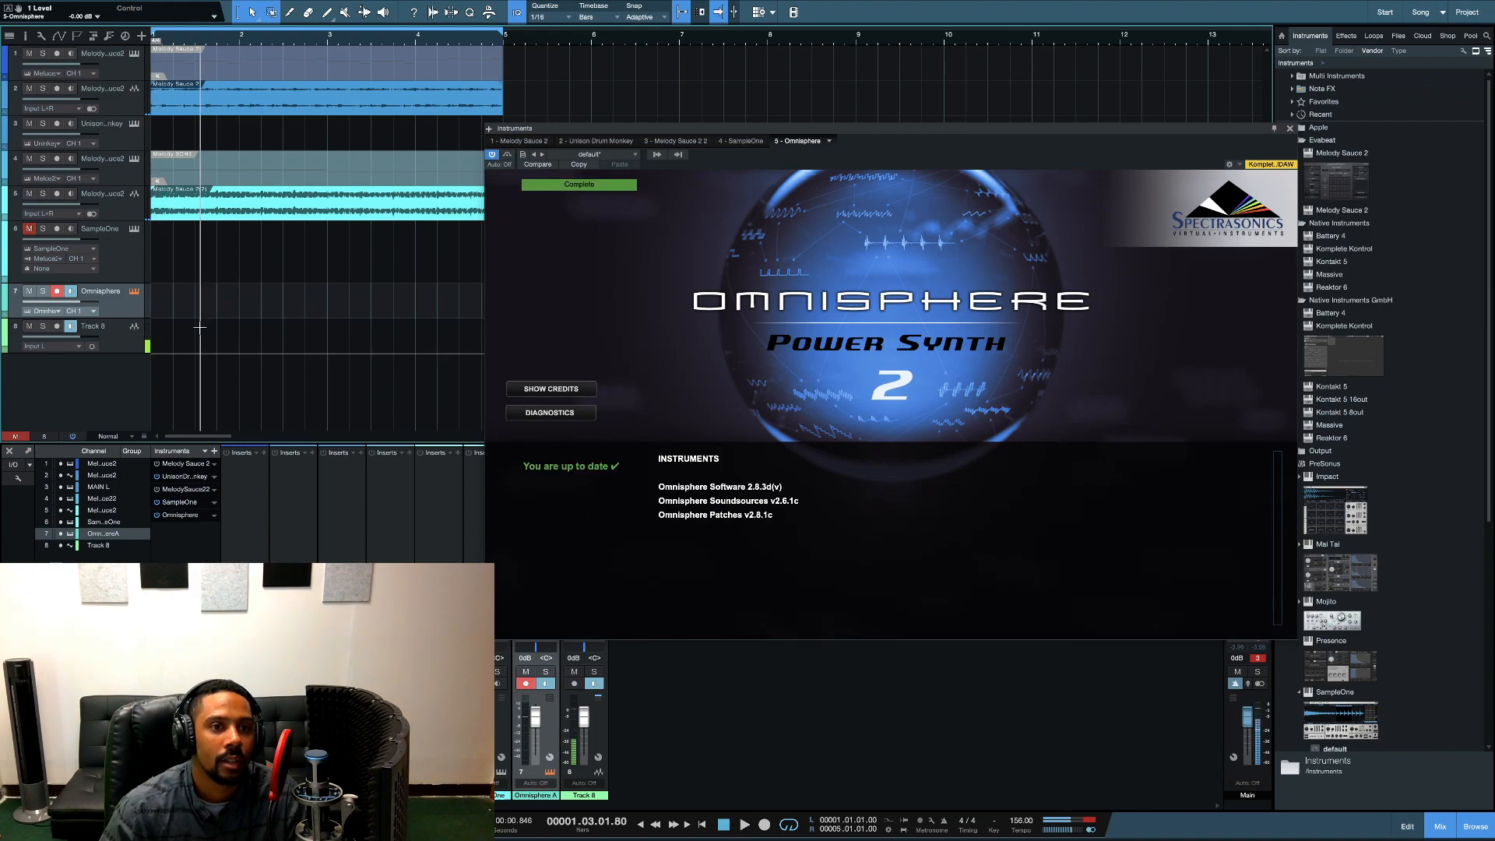
pyautogui.click(740, 355)
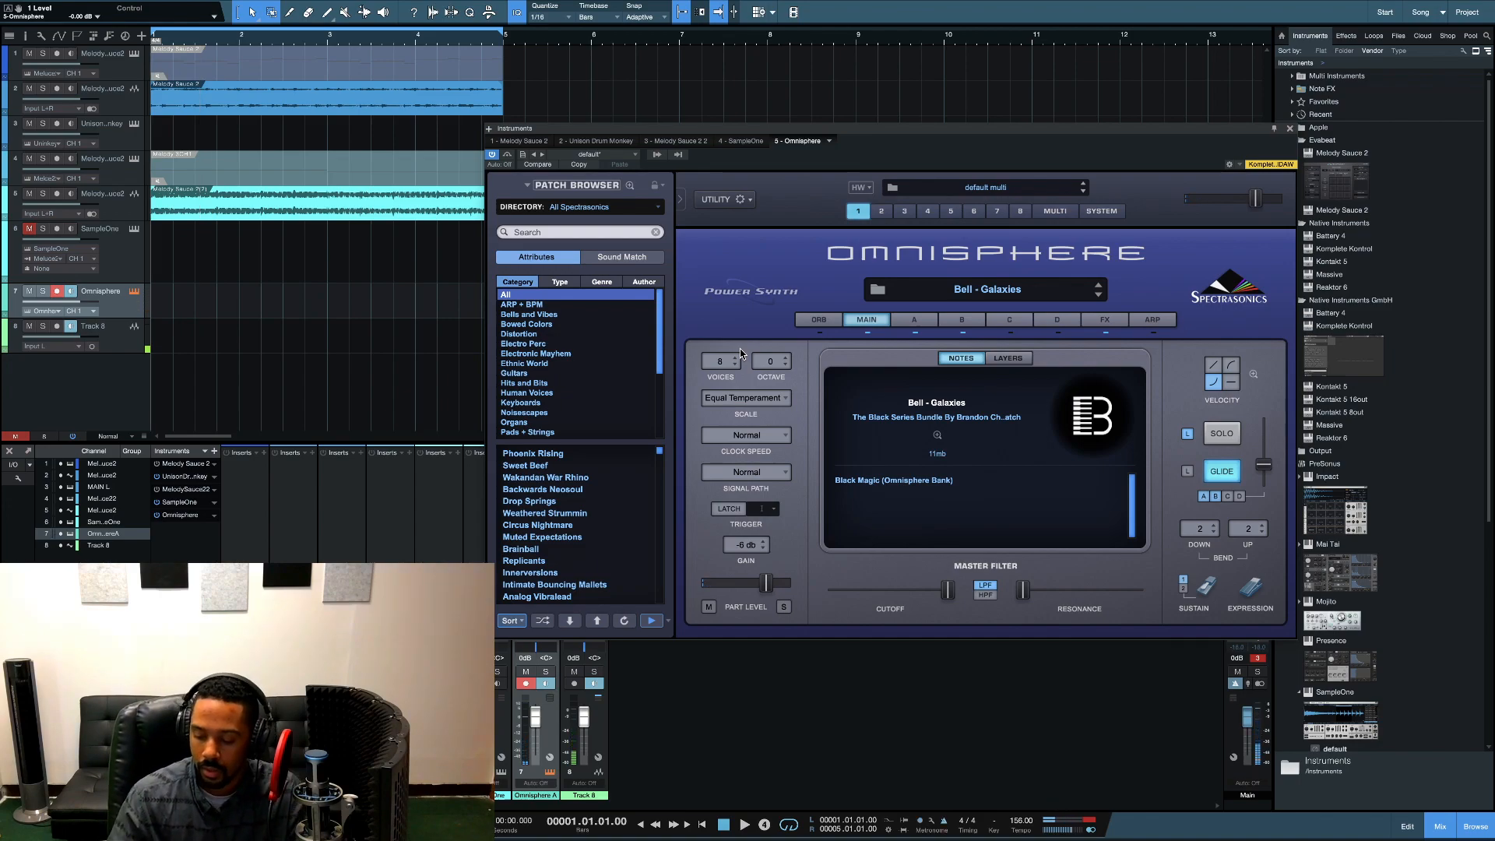
pyautogui.press('KP_Multiply')
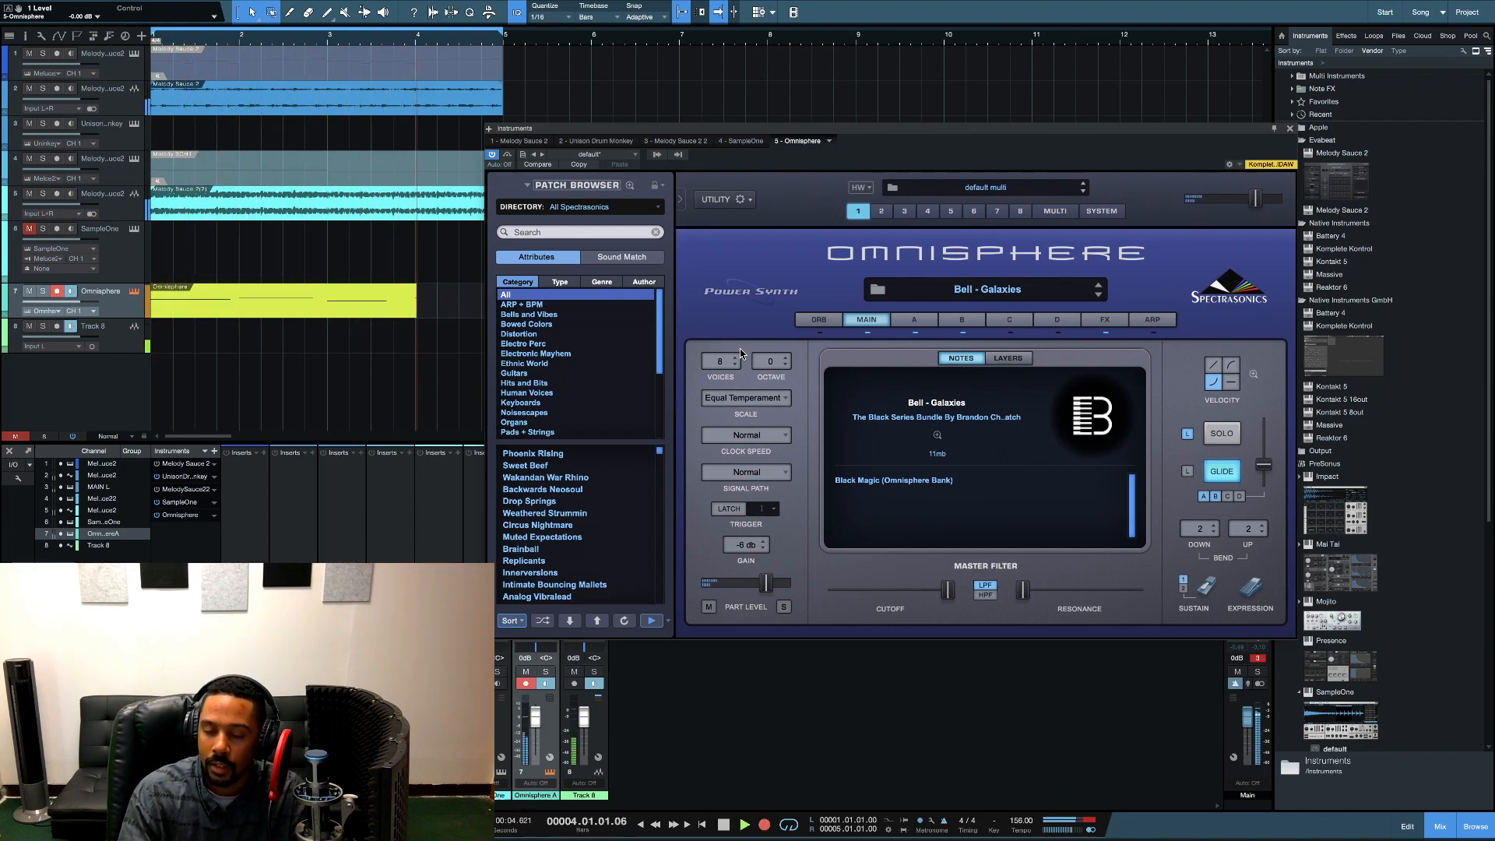
pyautogui.press('KP_Multiply')
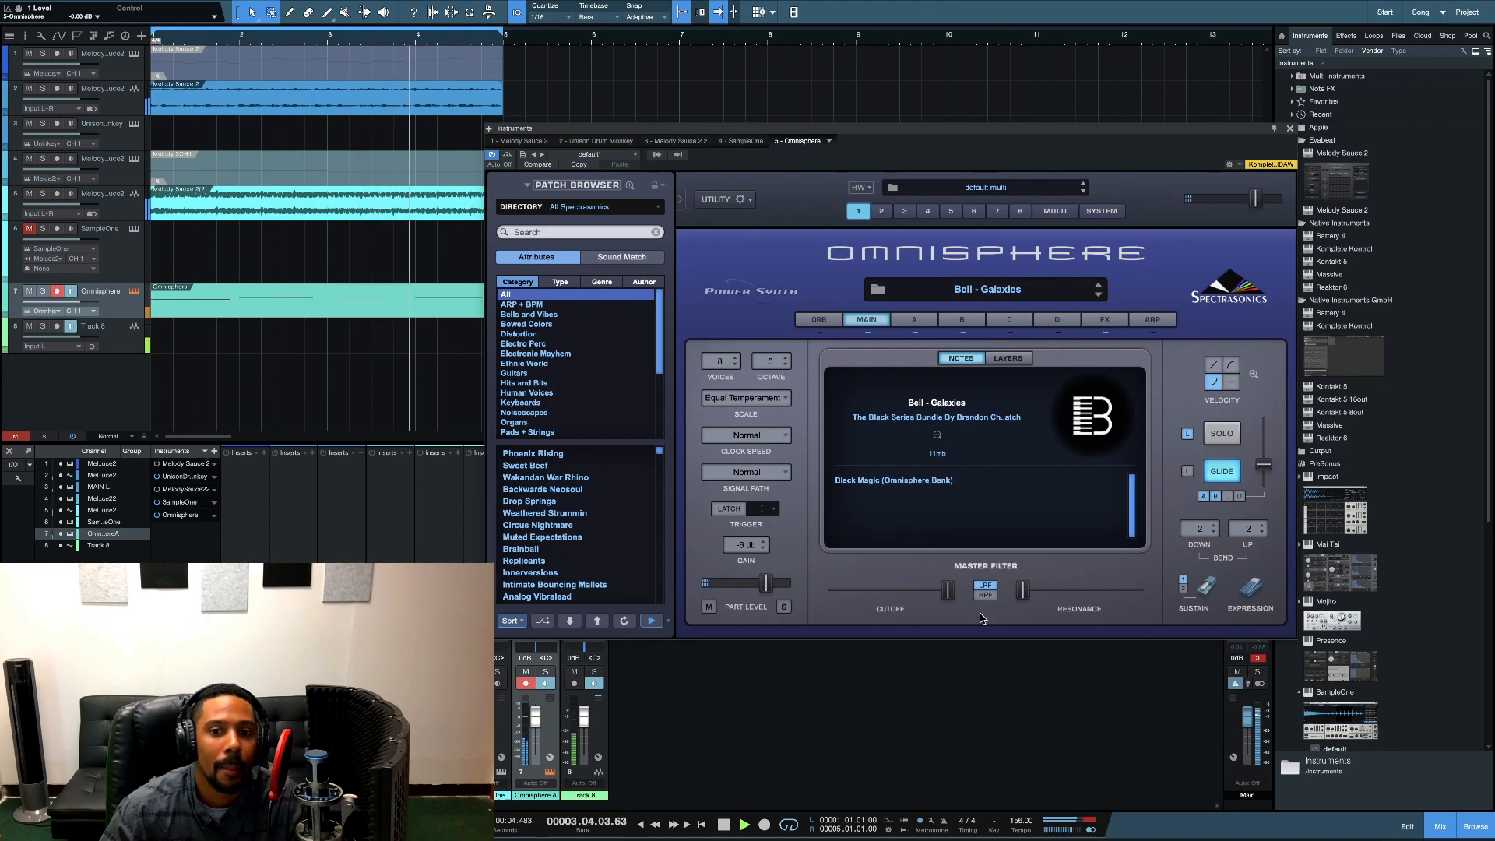
pyautogui.moveTo(948, 590); pyautogui.dragTo(921, 596)
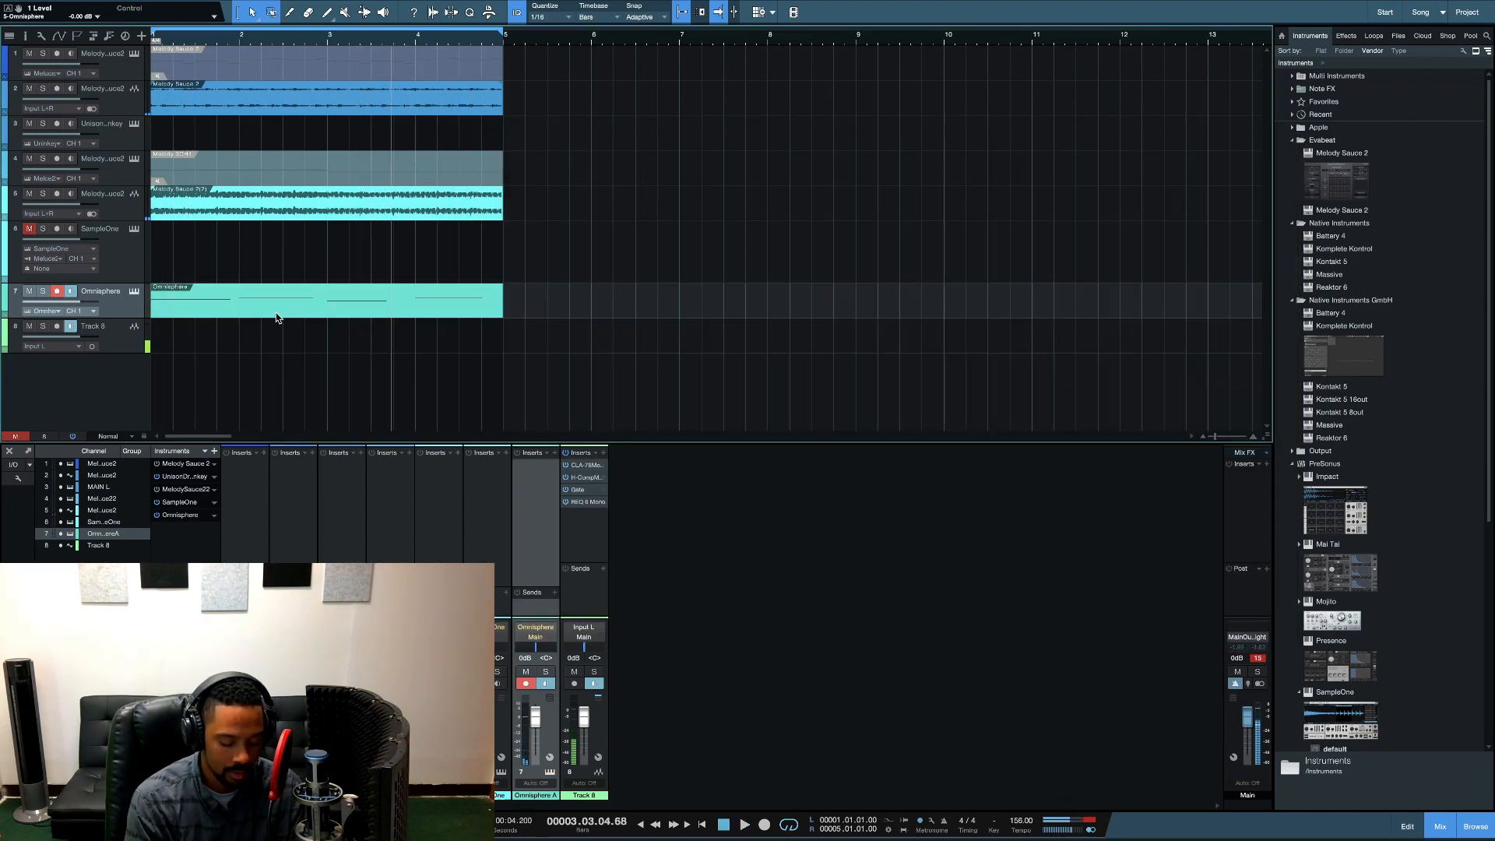
# Step: Bounce the recorded Omnisphere part to a new audio track and move that track above SampleOne
pyautogui.hotkey('ctrl', 'b')
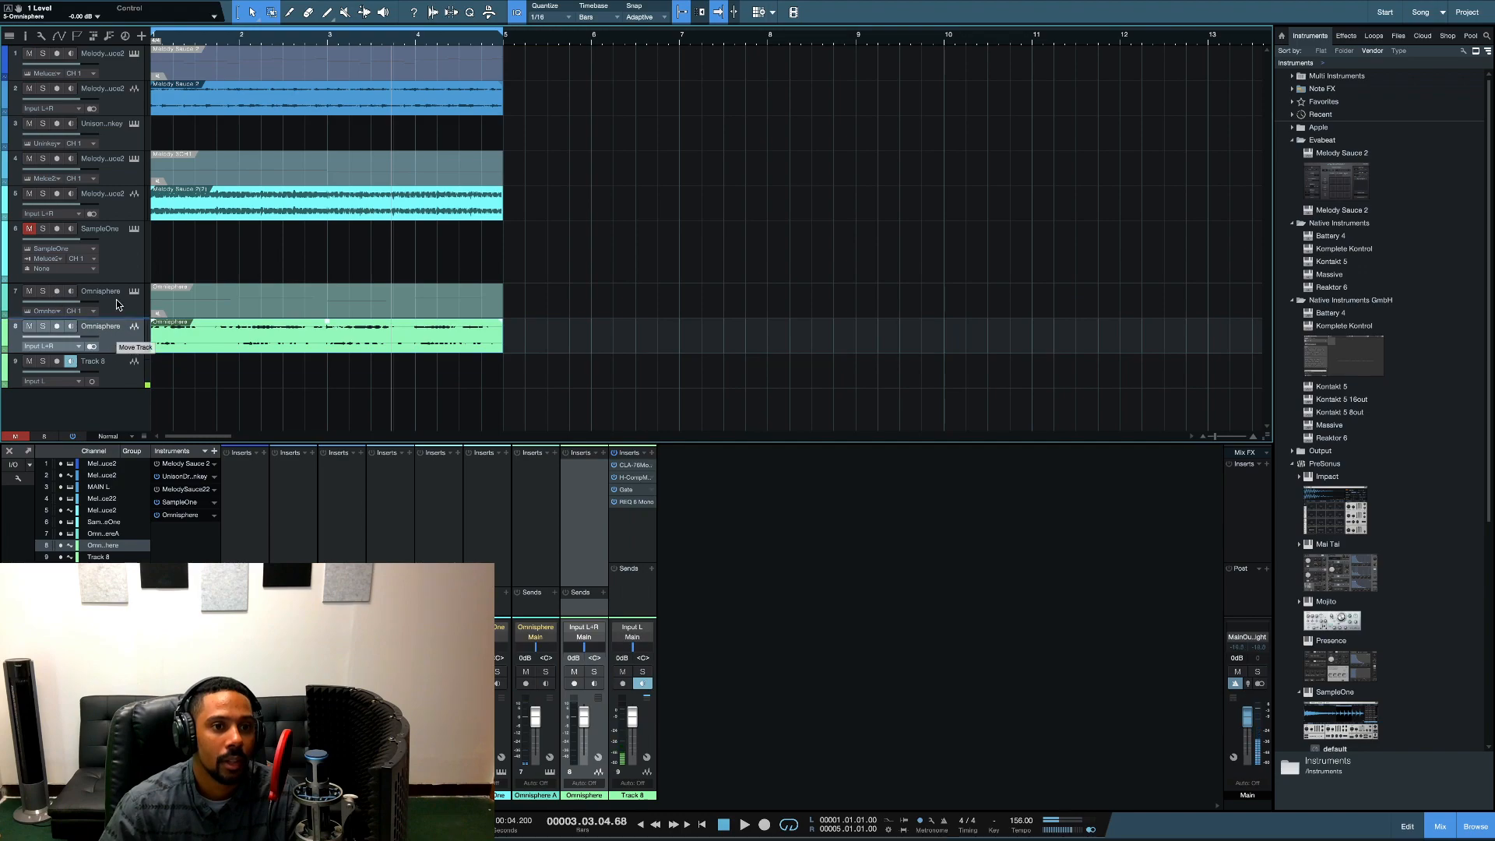
pyautogui.moveTo(113, 232); pyautogui.dragTo(117, 235)
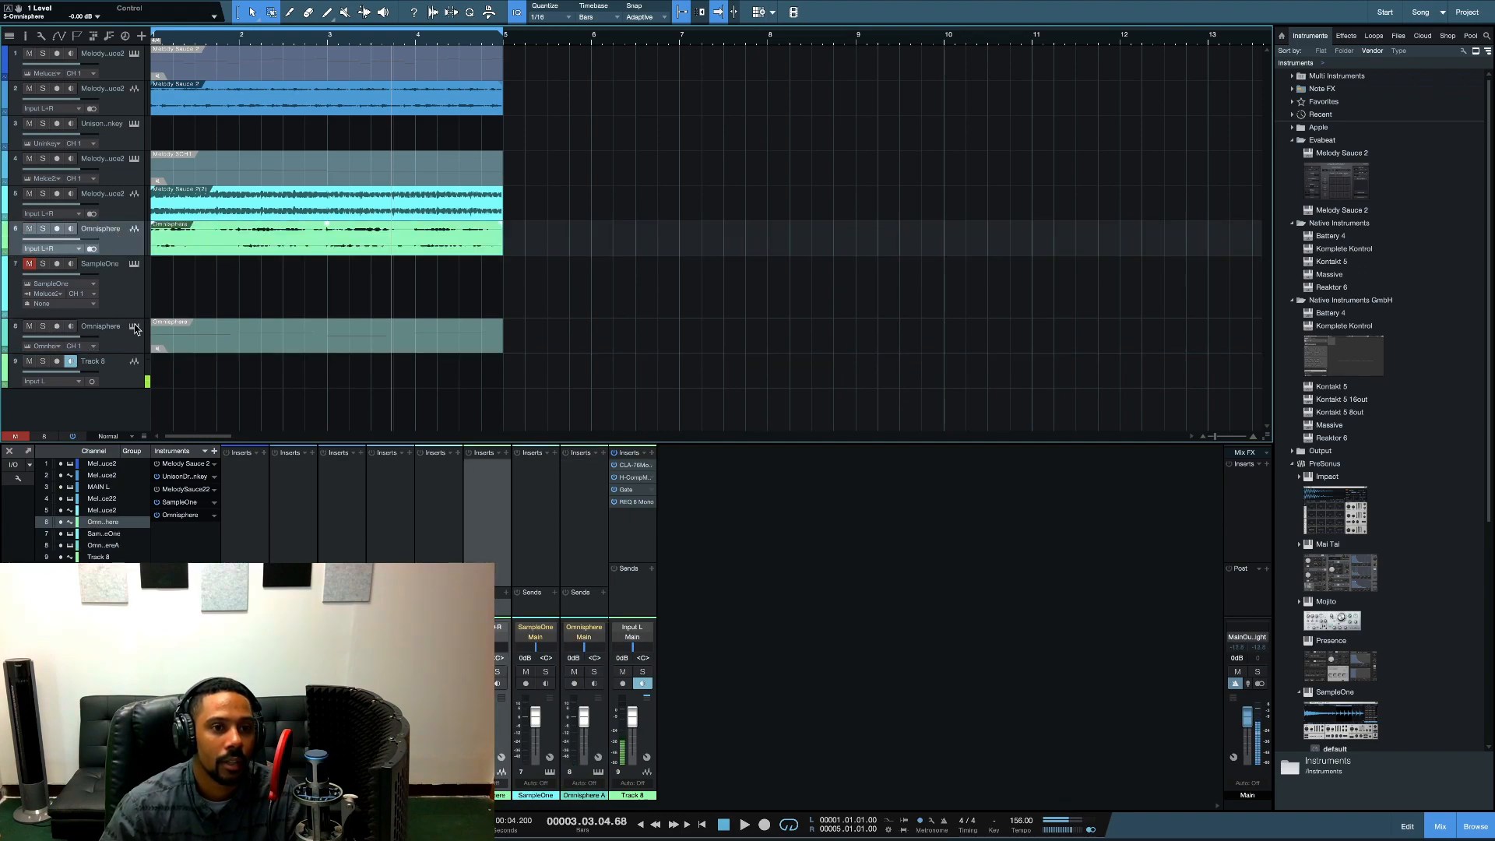
# Step: Open Unison Drum Monkey from track 3, enable its clap pad and play the loop
pyautogui.click(133, 124)
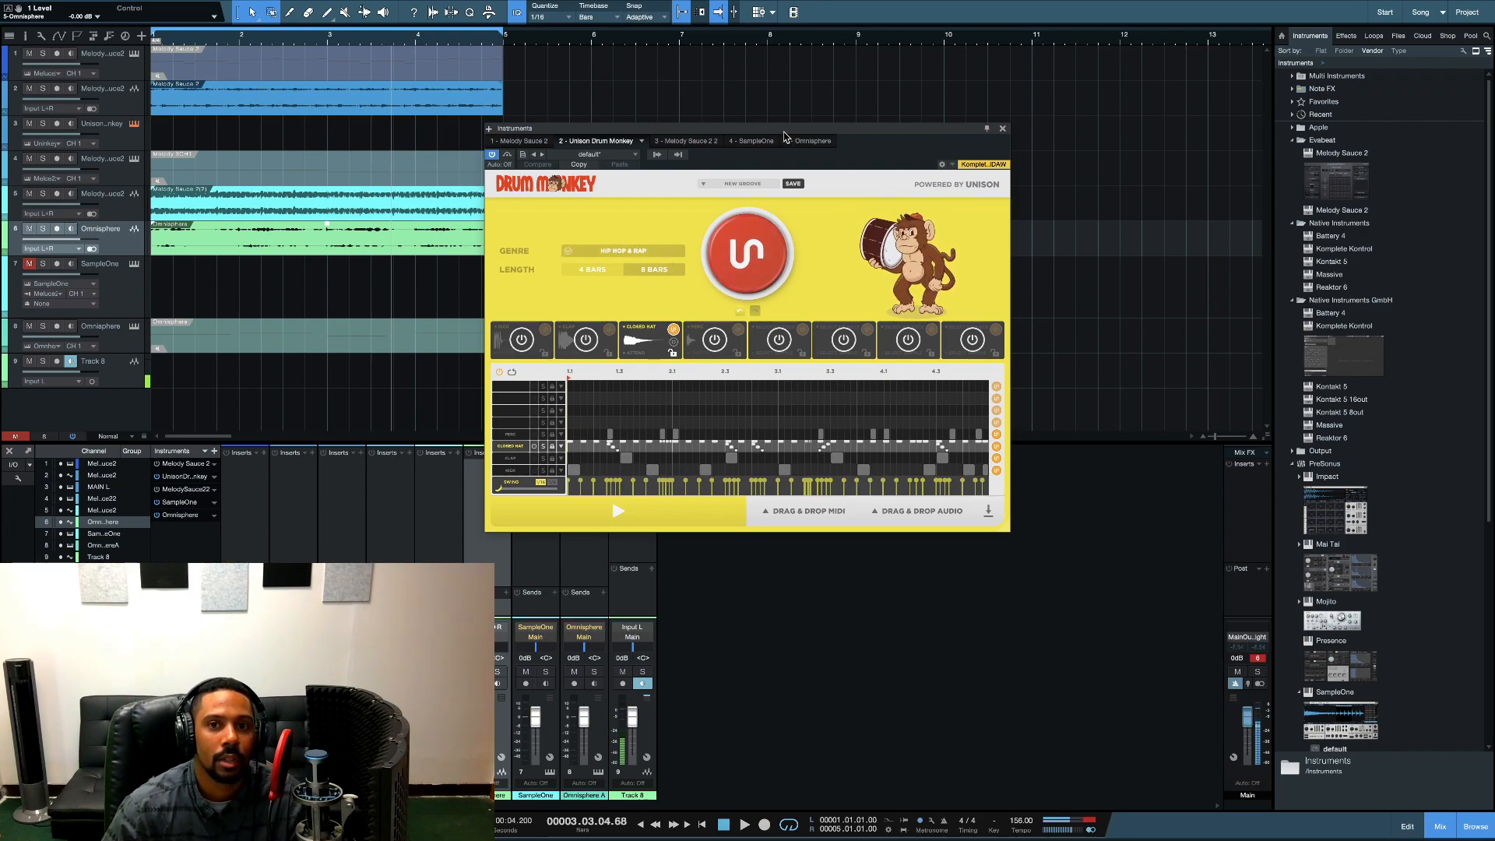
pyautogui.moveTo(787, 130); pyautogui.dragTo(832, 127)
pyautogui.click(632, 338)
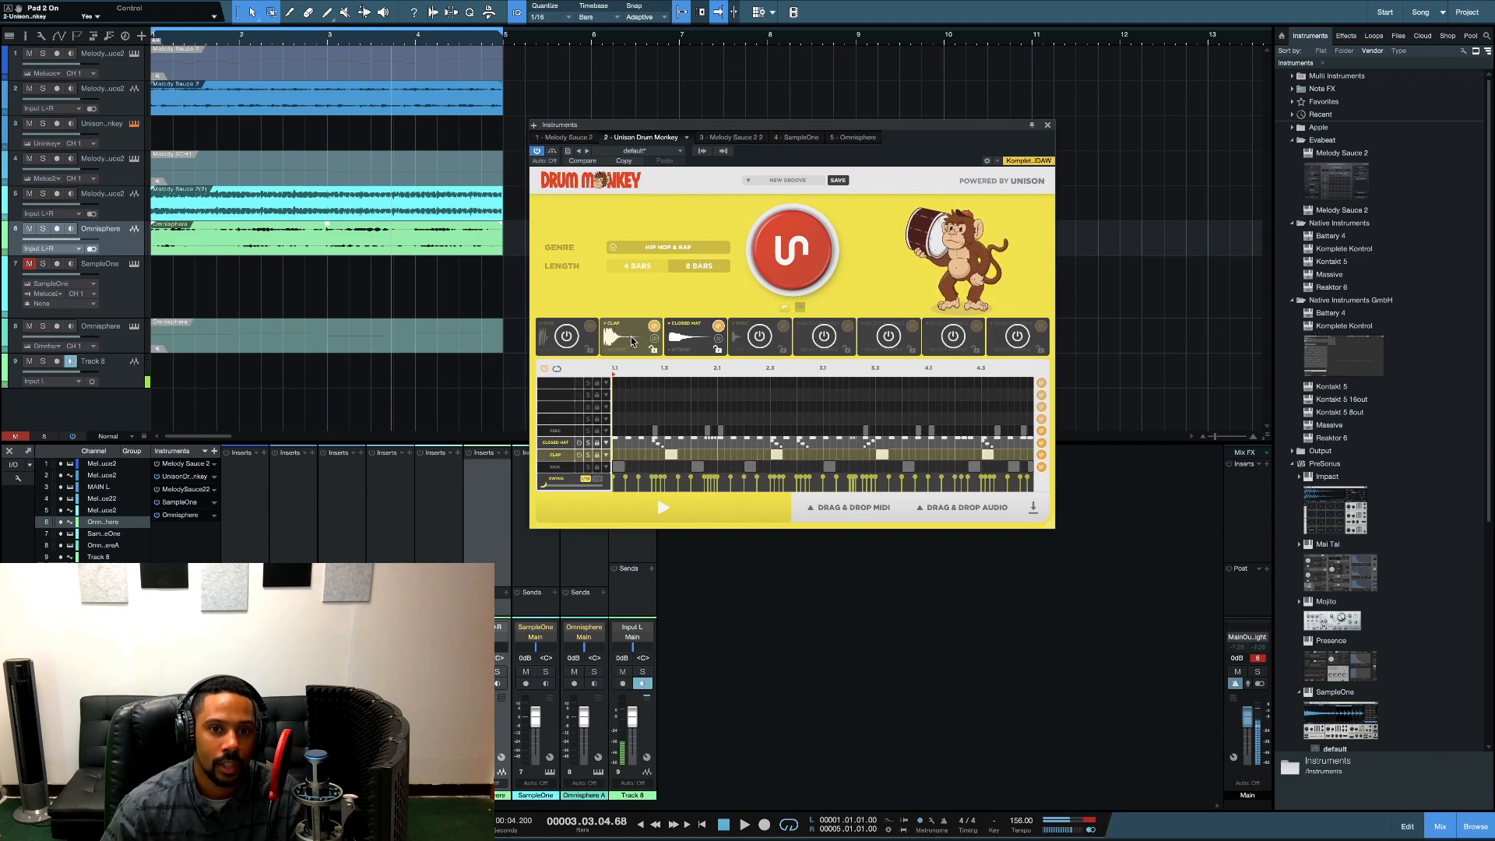
pyautogui.press('space')
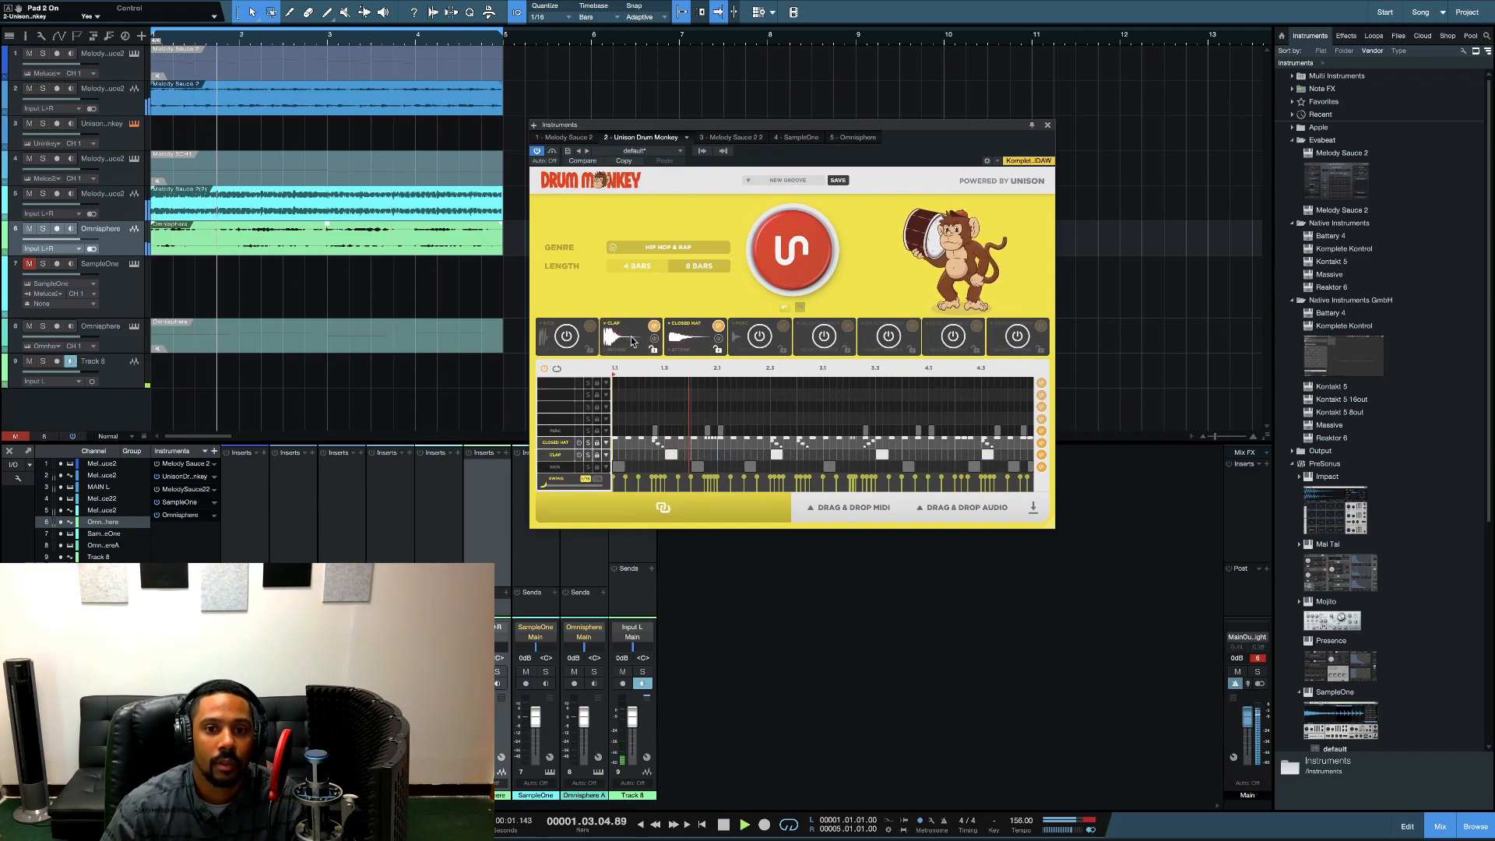
# Step: Replace the clap pad's sample with normal clap.wav from the drum kit's clap folder and raise its fatness to about 59%
pyautogui.click(631, 338)
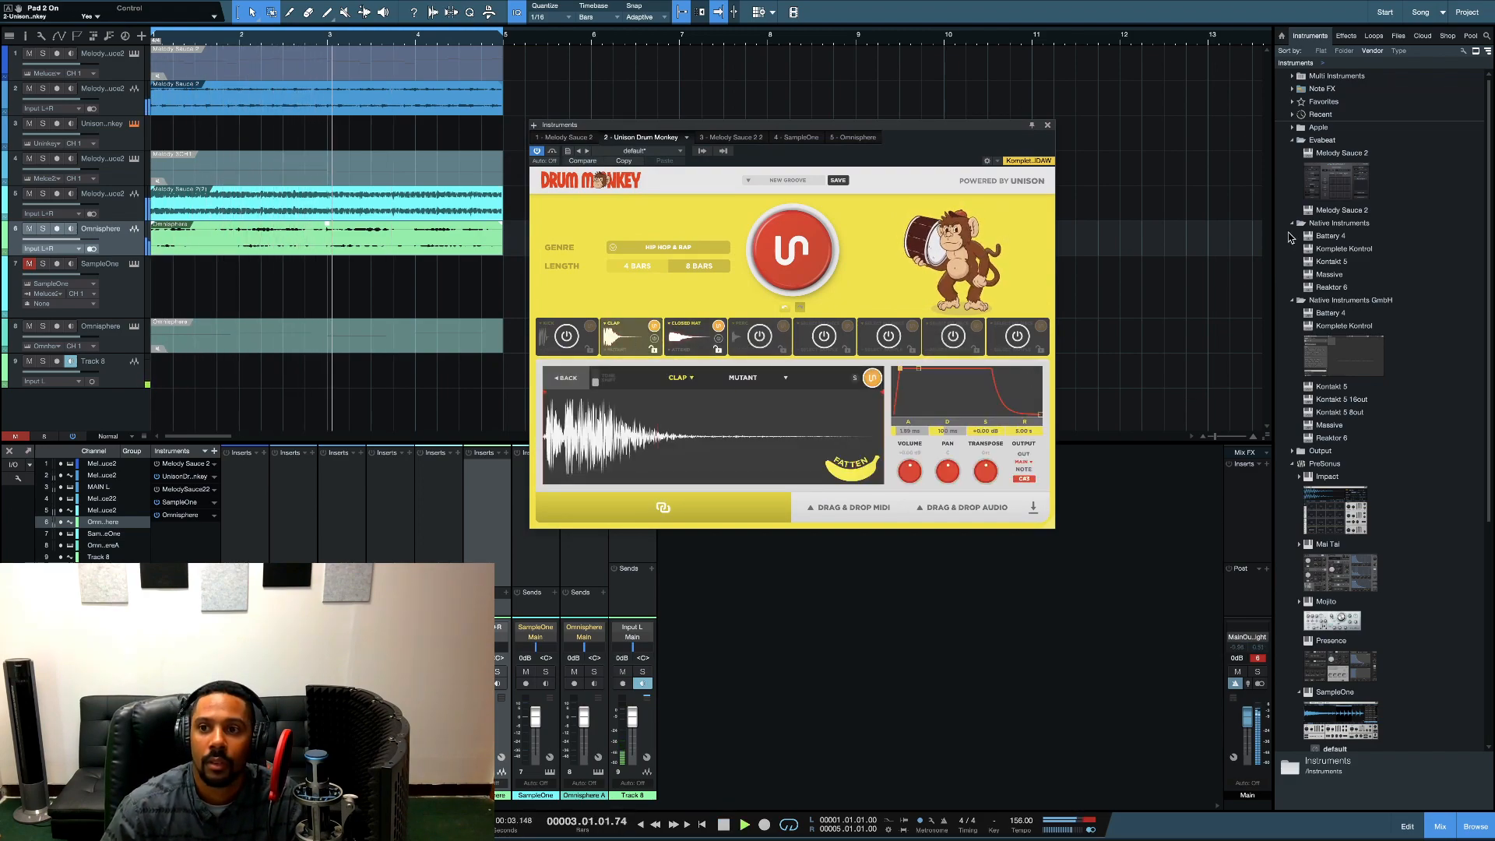
pyautogui.click(1399, 37)
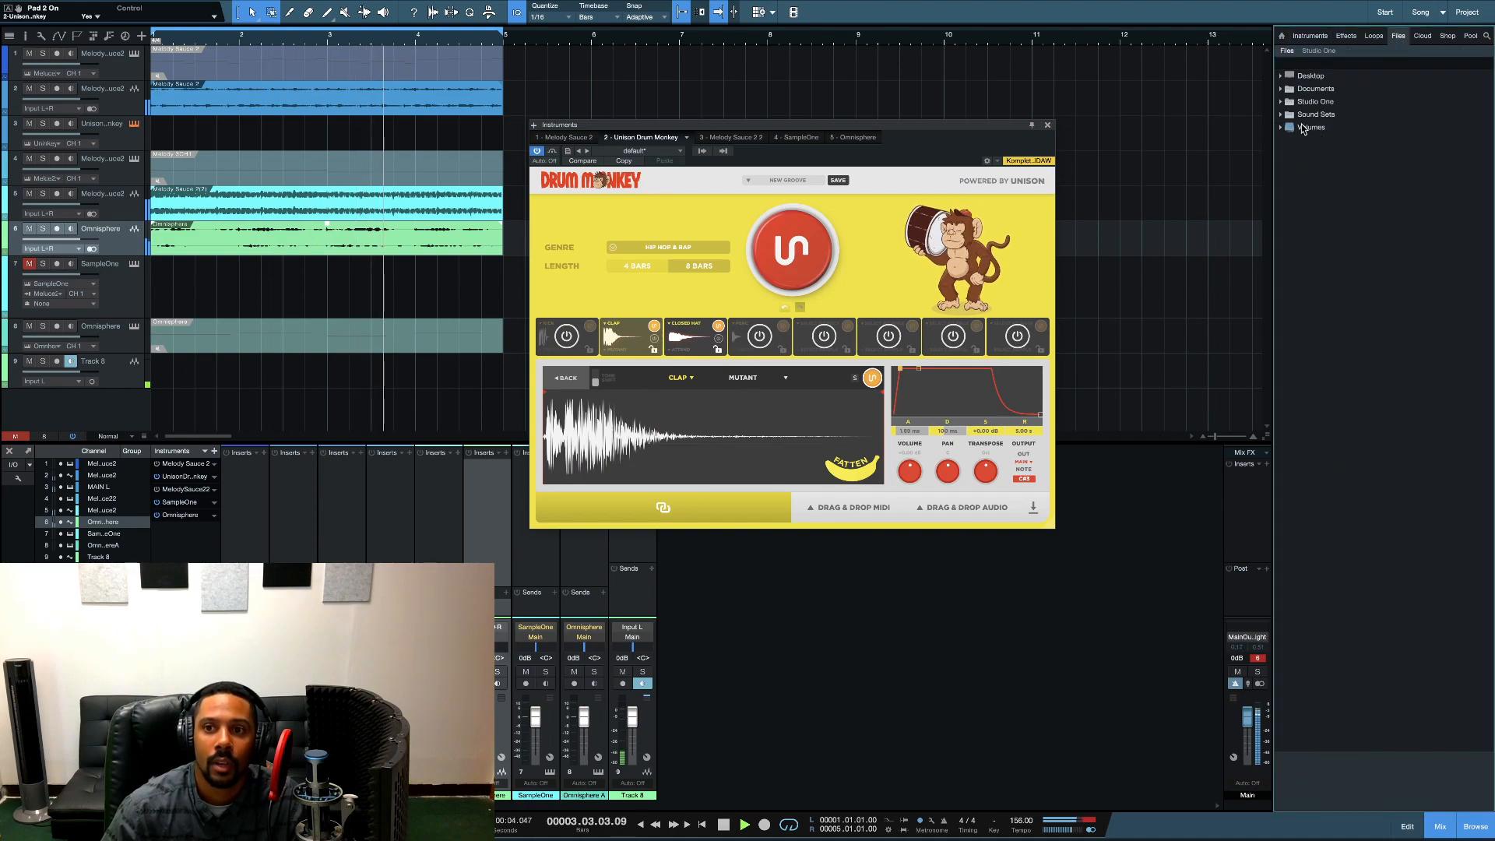
pyautogui.doubleClick(1307, 128)
pyautogui.scroll(-8, 1328, 311)
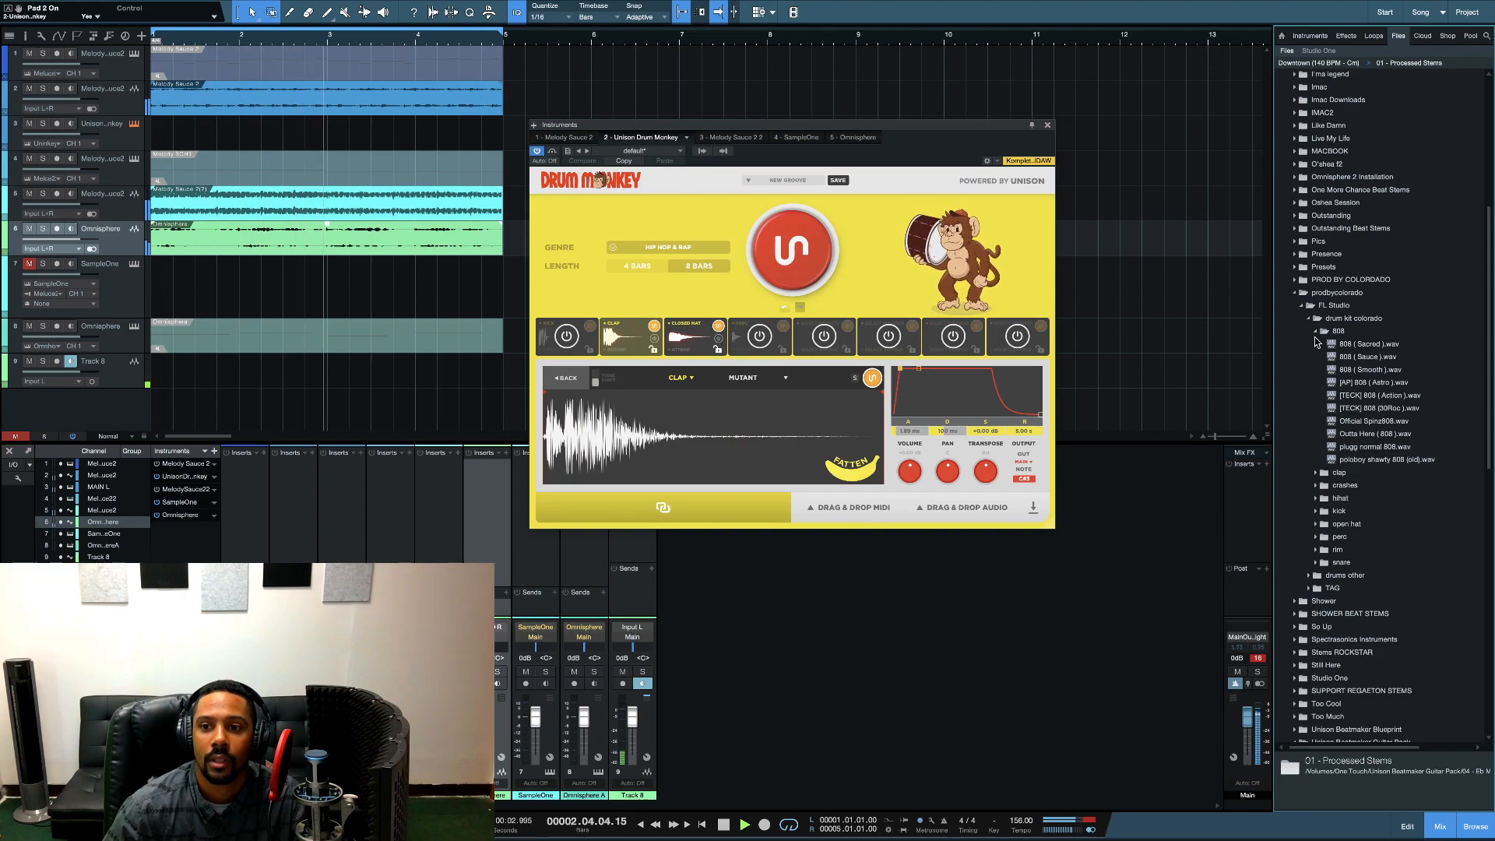
pyautogui.click(1318, 331)
pyautogui.click(1316, 344)
pyautogui.click(1362, 434)
pyautogui.moveTo(1363, 434); pyautogui.dragTo(720, 430)
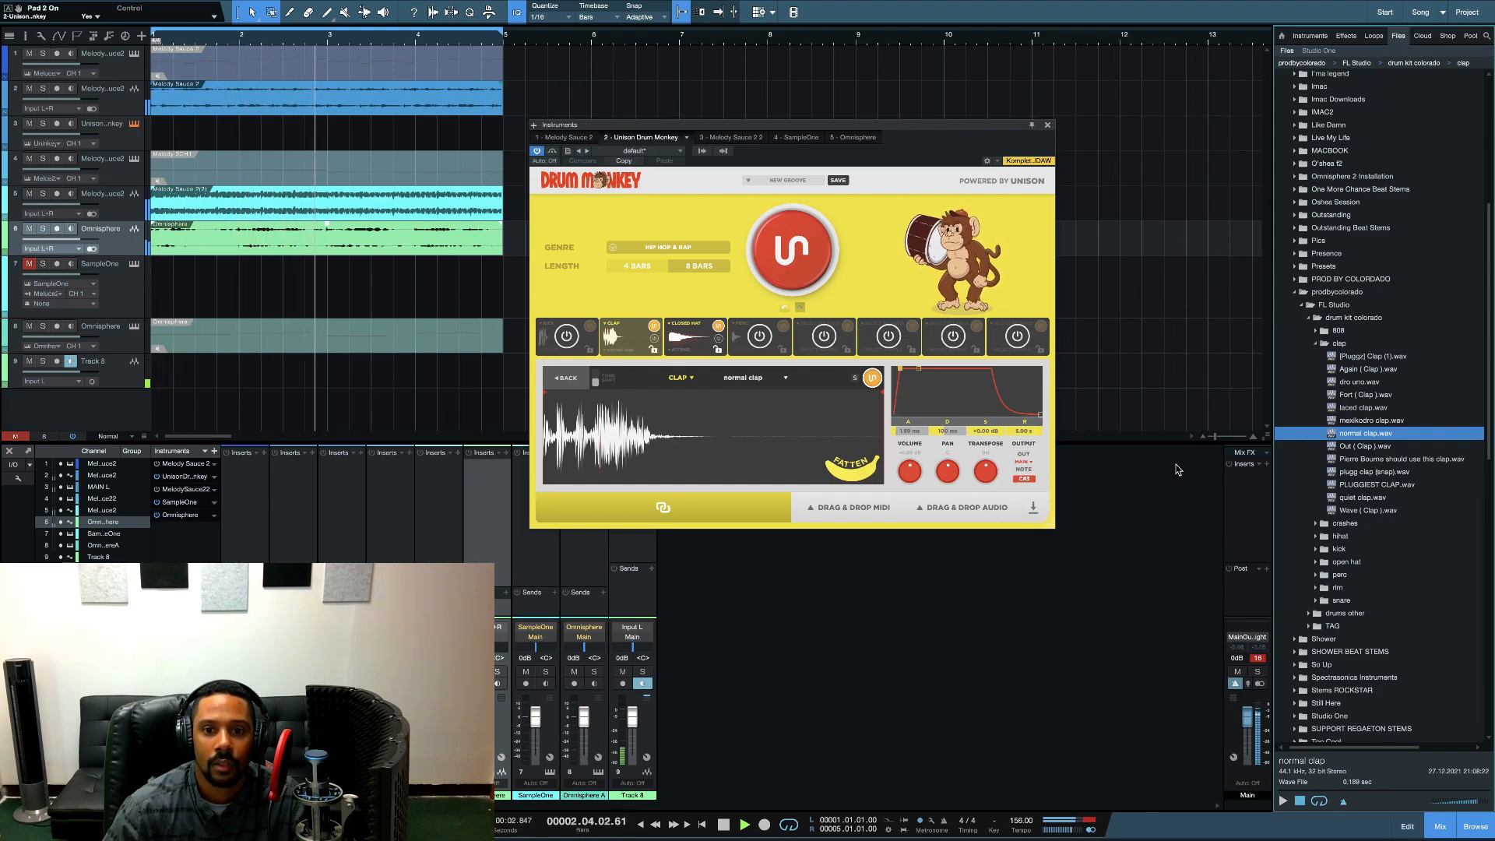
pyautogui.moveTo(855, 470); pyautogui.dragTo(859, 478)
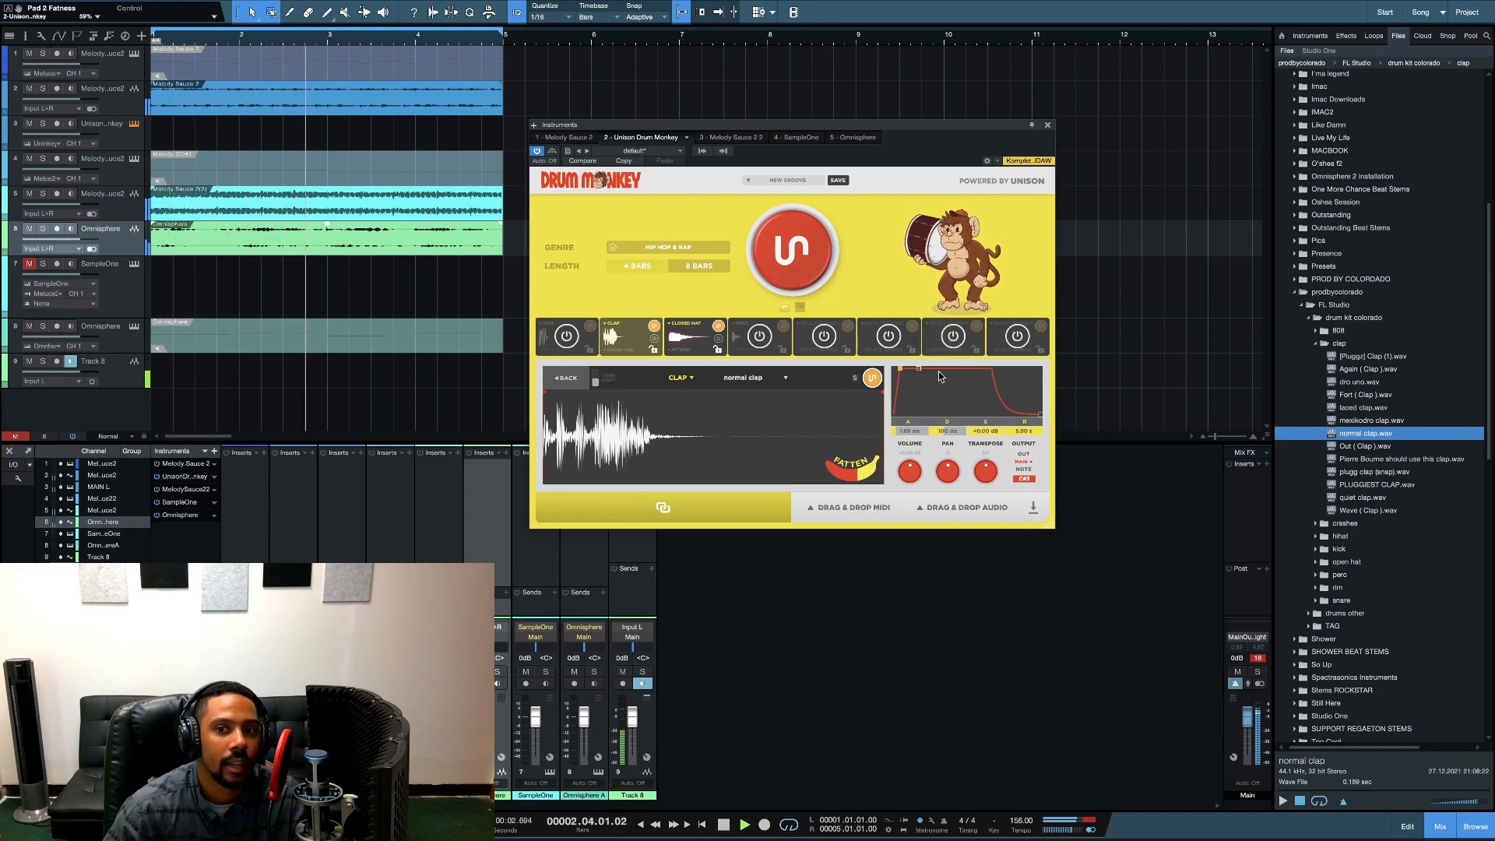
# Step: Enable the kick pad and select the notes in bar 4 of the drum pattern, ending with playback stopped
pyautogui.click(567, 338)
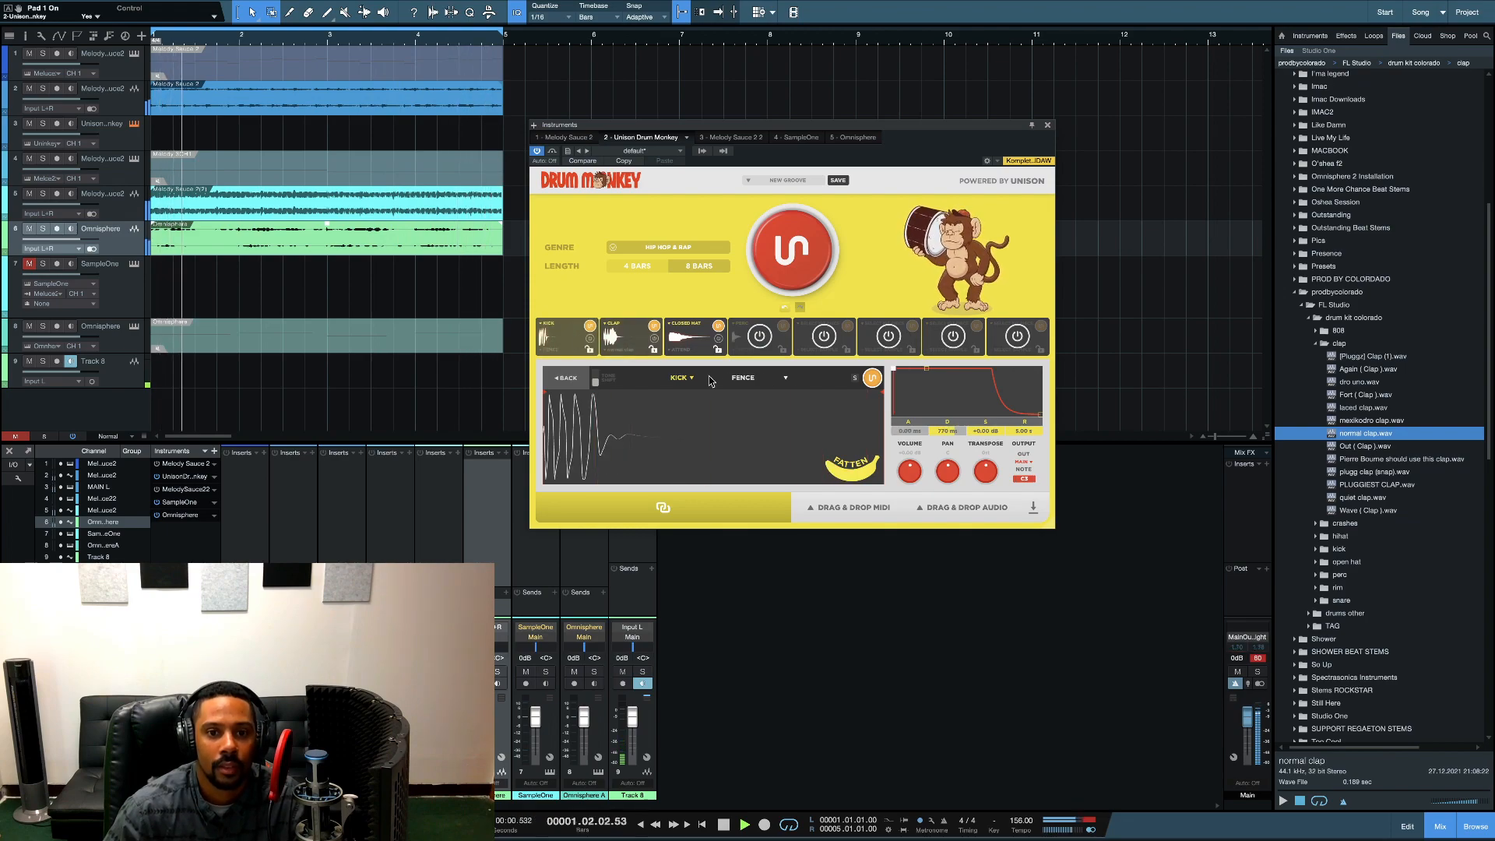
pyautogui.click(565, 378)
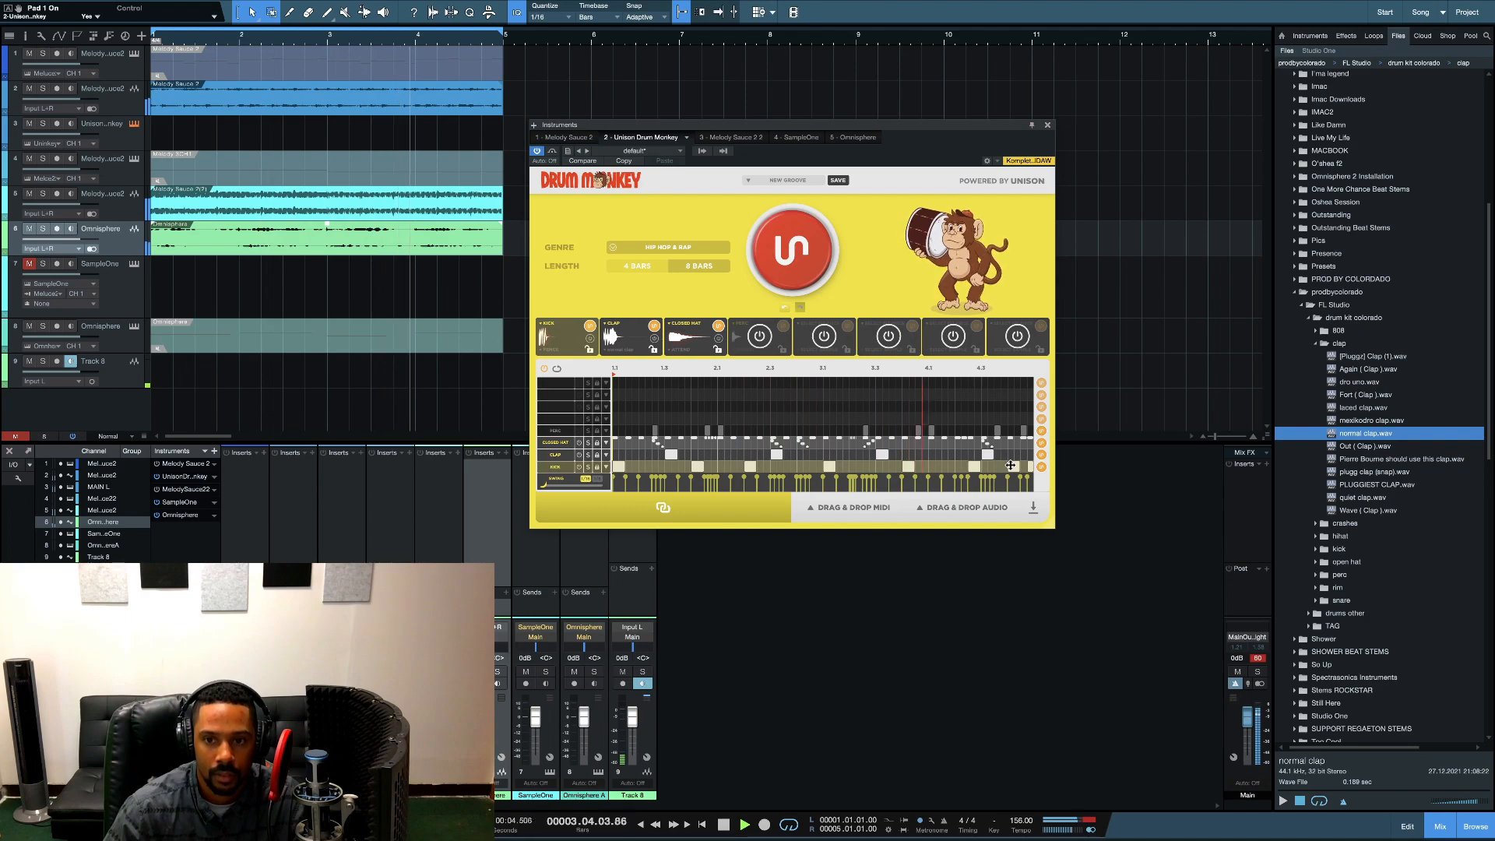
pyautogui.moveTo(928, 469); pyautogui.dragTo(1048, 469)
pyautogui.press('space')
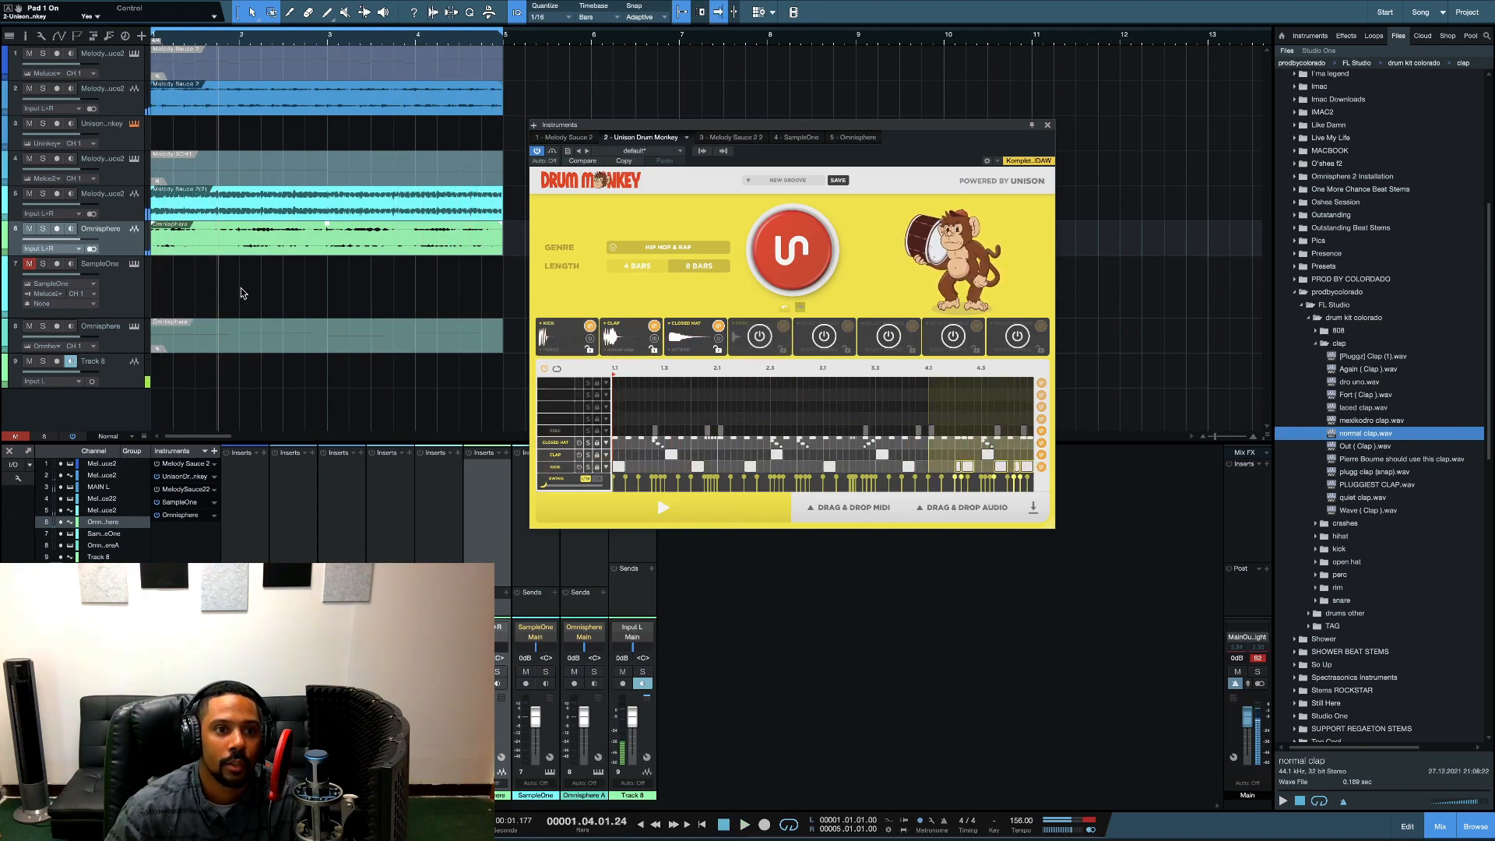
# Step: Mute track 5's bass audio and, during playback, replace the kick pad's sample with 2nd favorite kick.wav from the kick folder
pyautogui.click(29, 194)
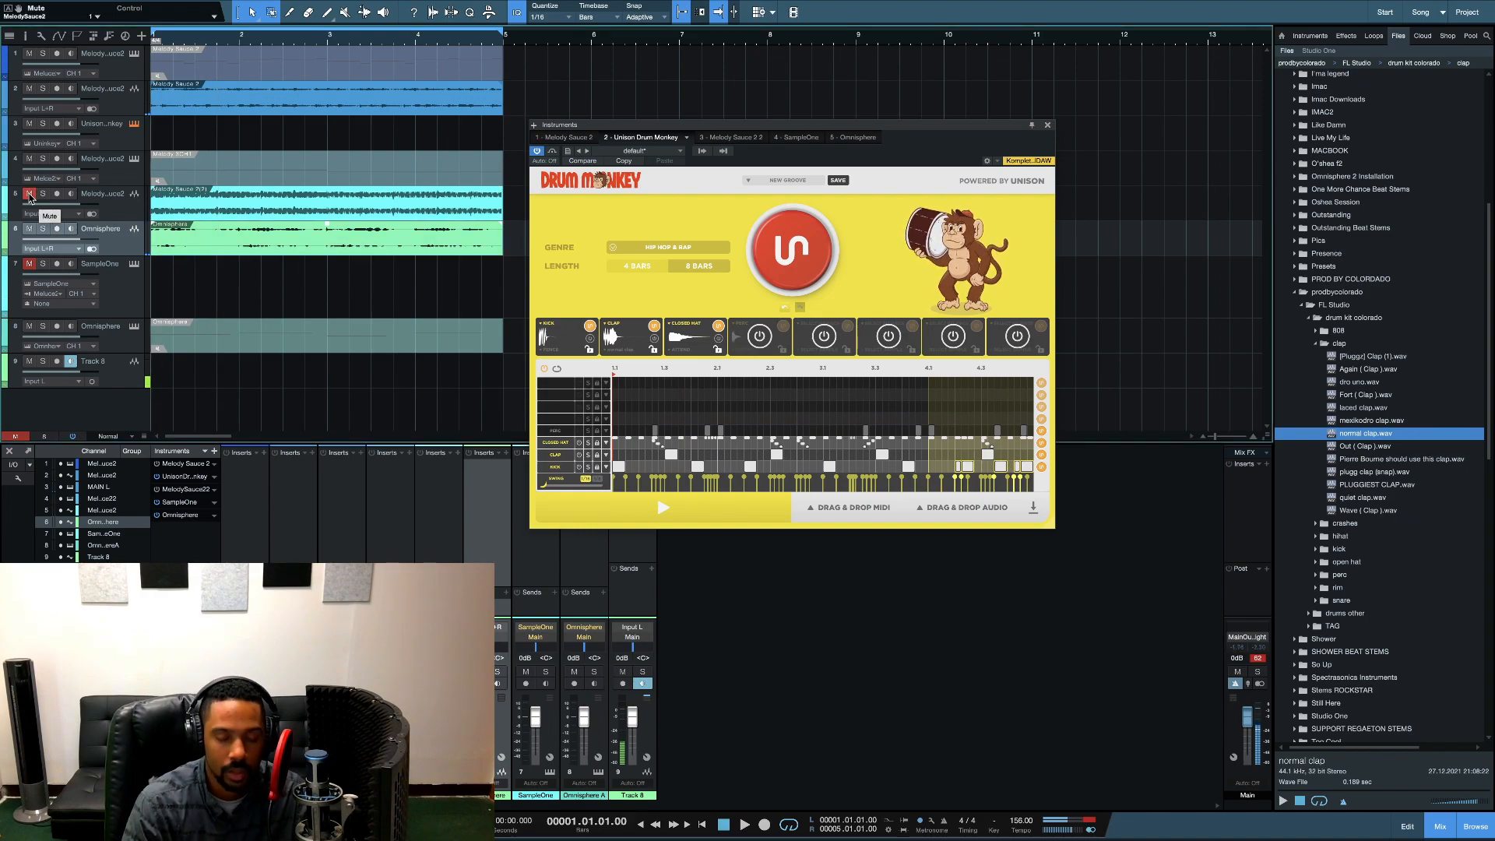
pyautogui.press('space')
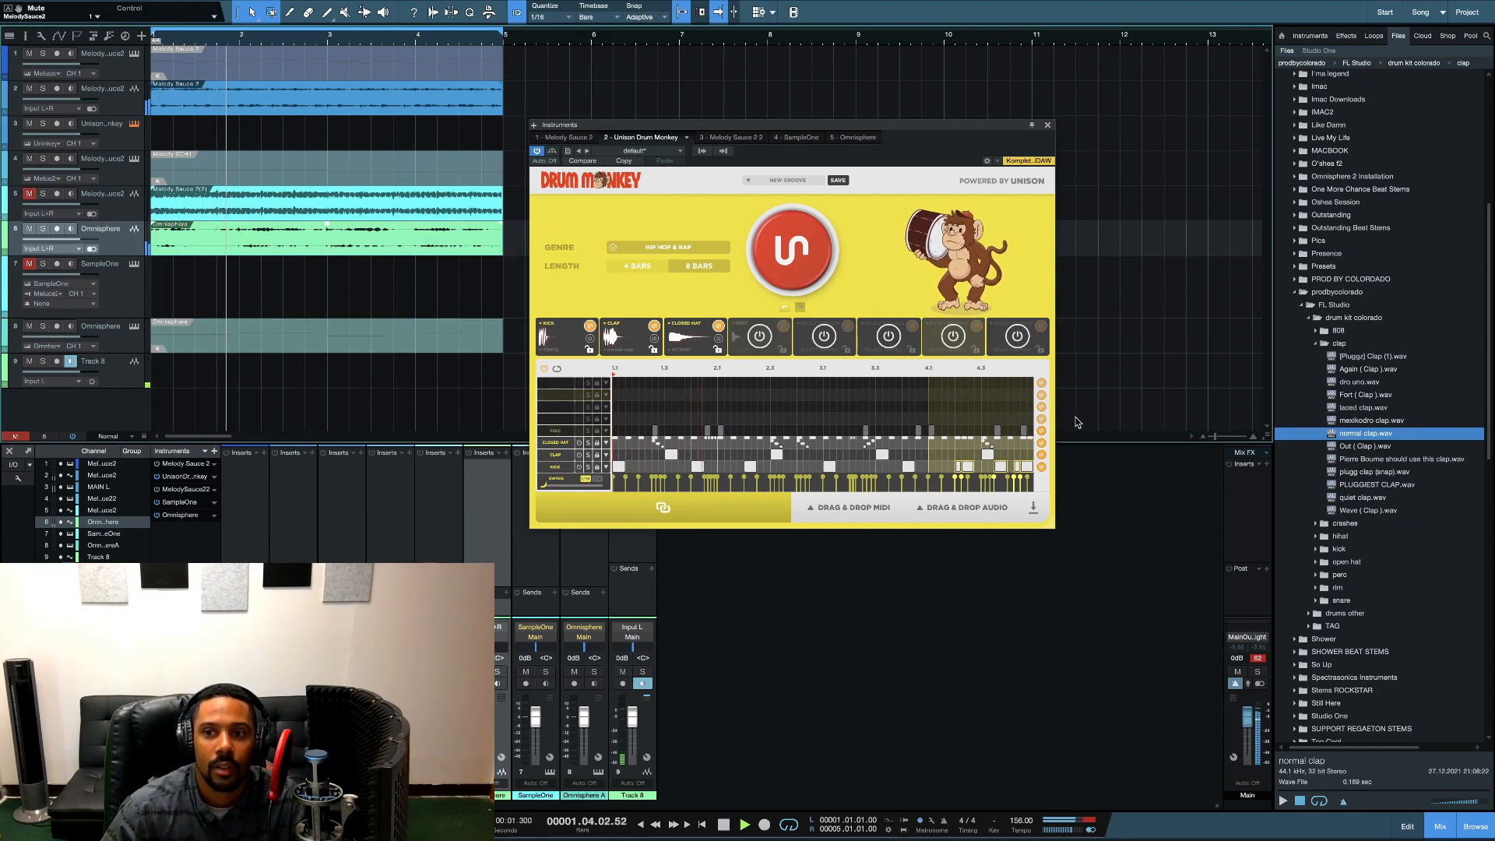
pyautogui.click(1317, 343)
pyautogui.click(1317, 382)
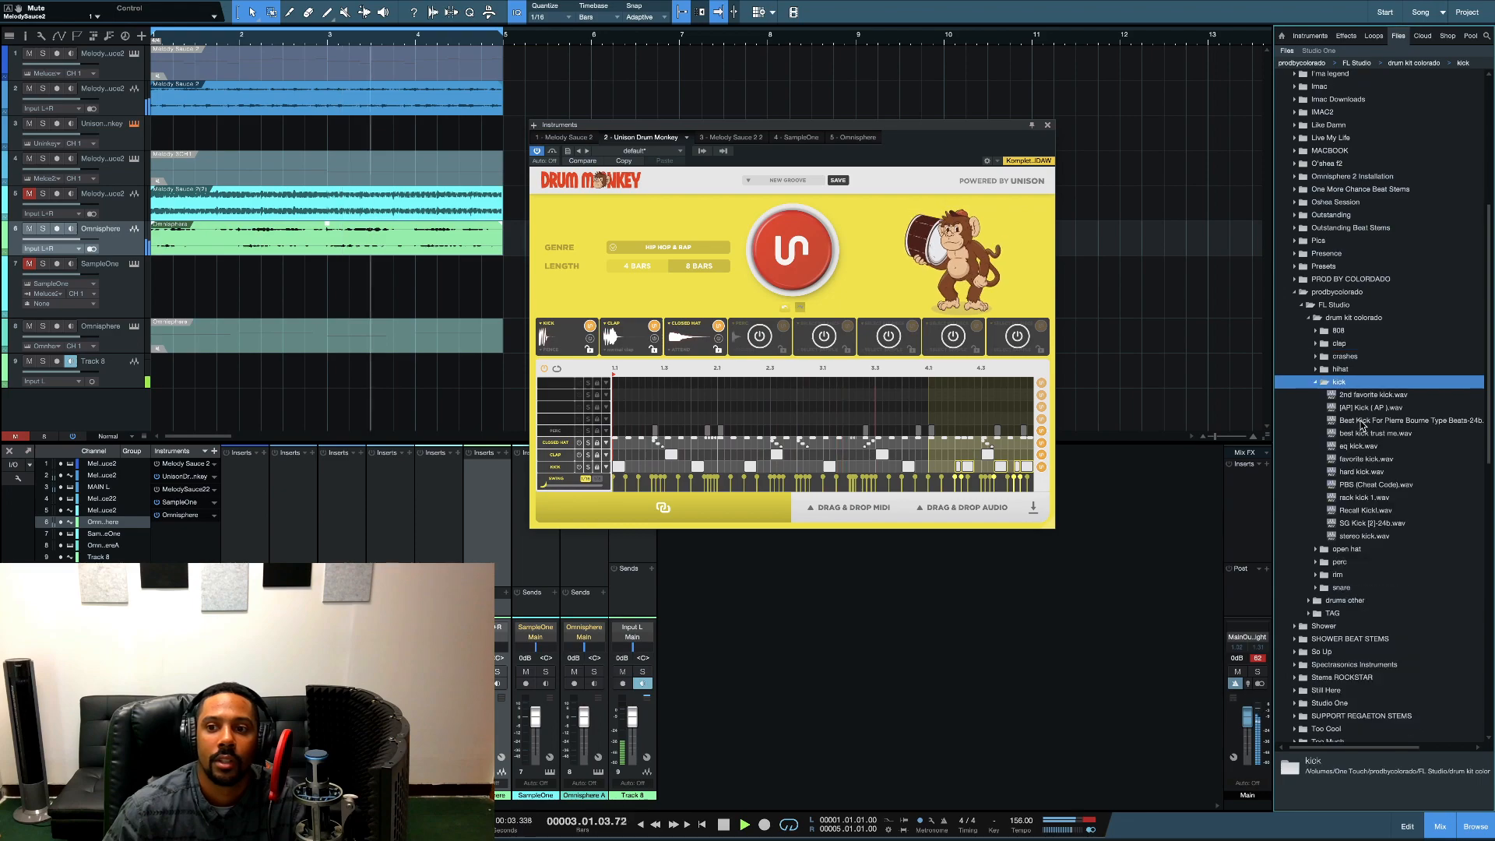
pyautogui.moveTo(1364, 396); pyautogui.dragTo(556, 338)
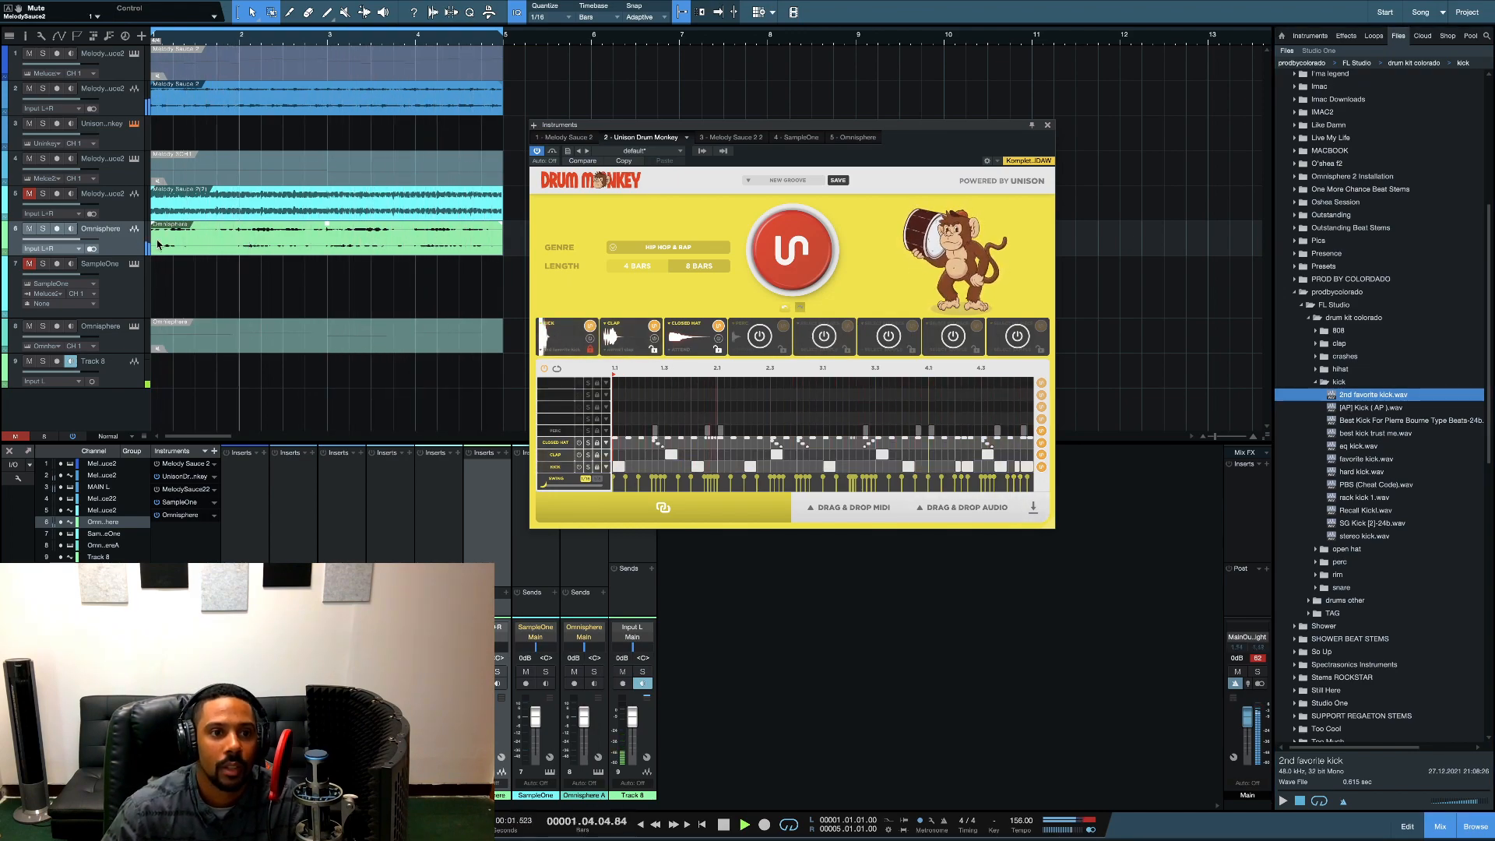
# Step: Unmute track 5's bass audio and play the loop to audition the drums with the new kick
pyautogui.press('space')
pyautogui.click(29, 193)
pyautogui.press('space')
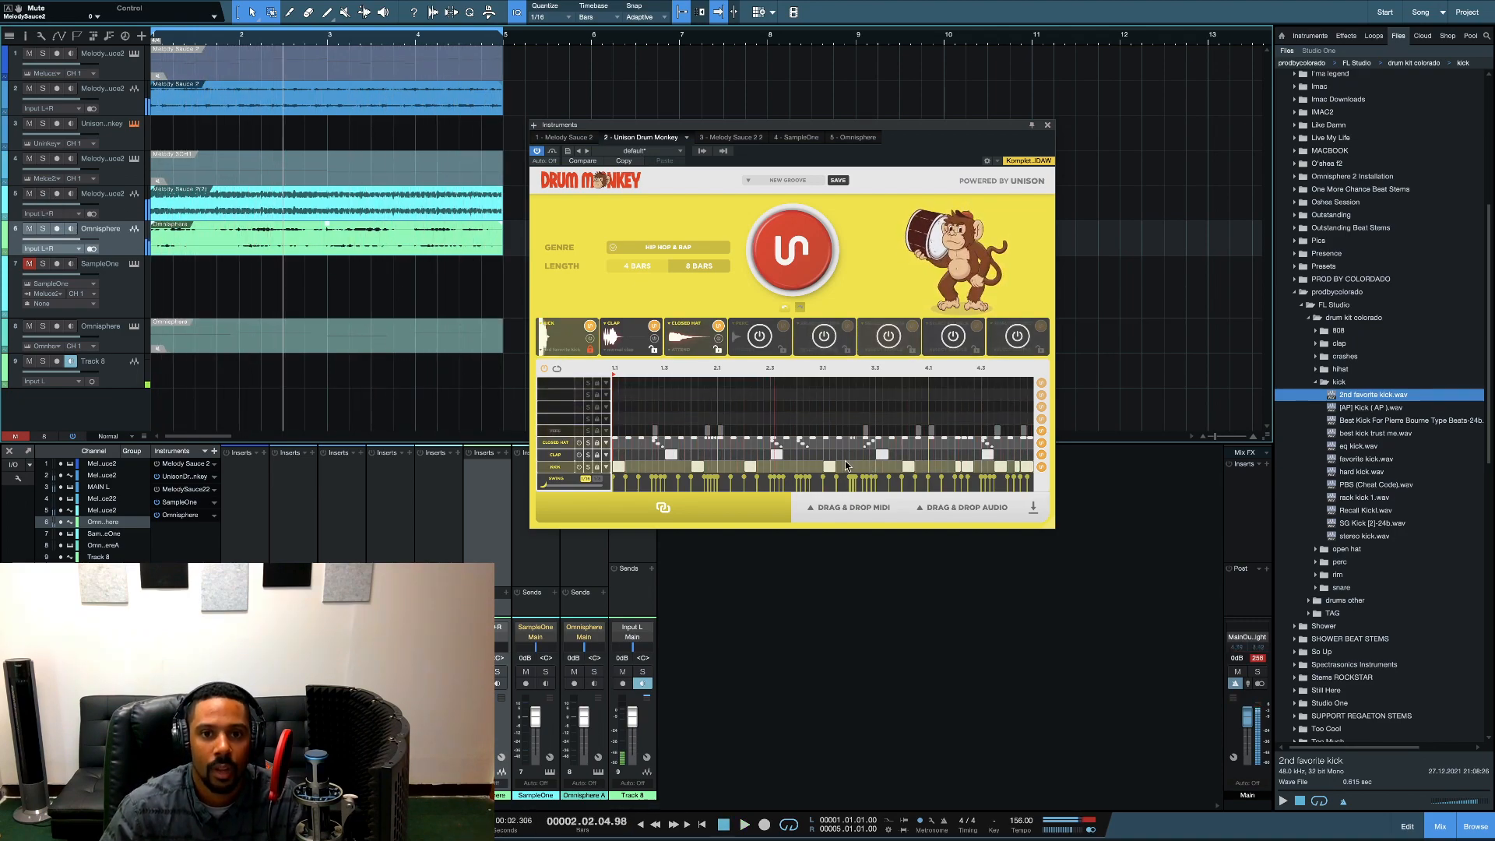
pyautogui.press('space')
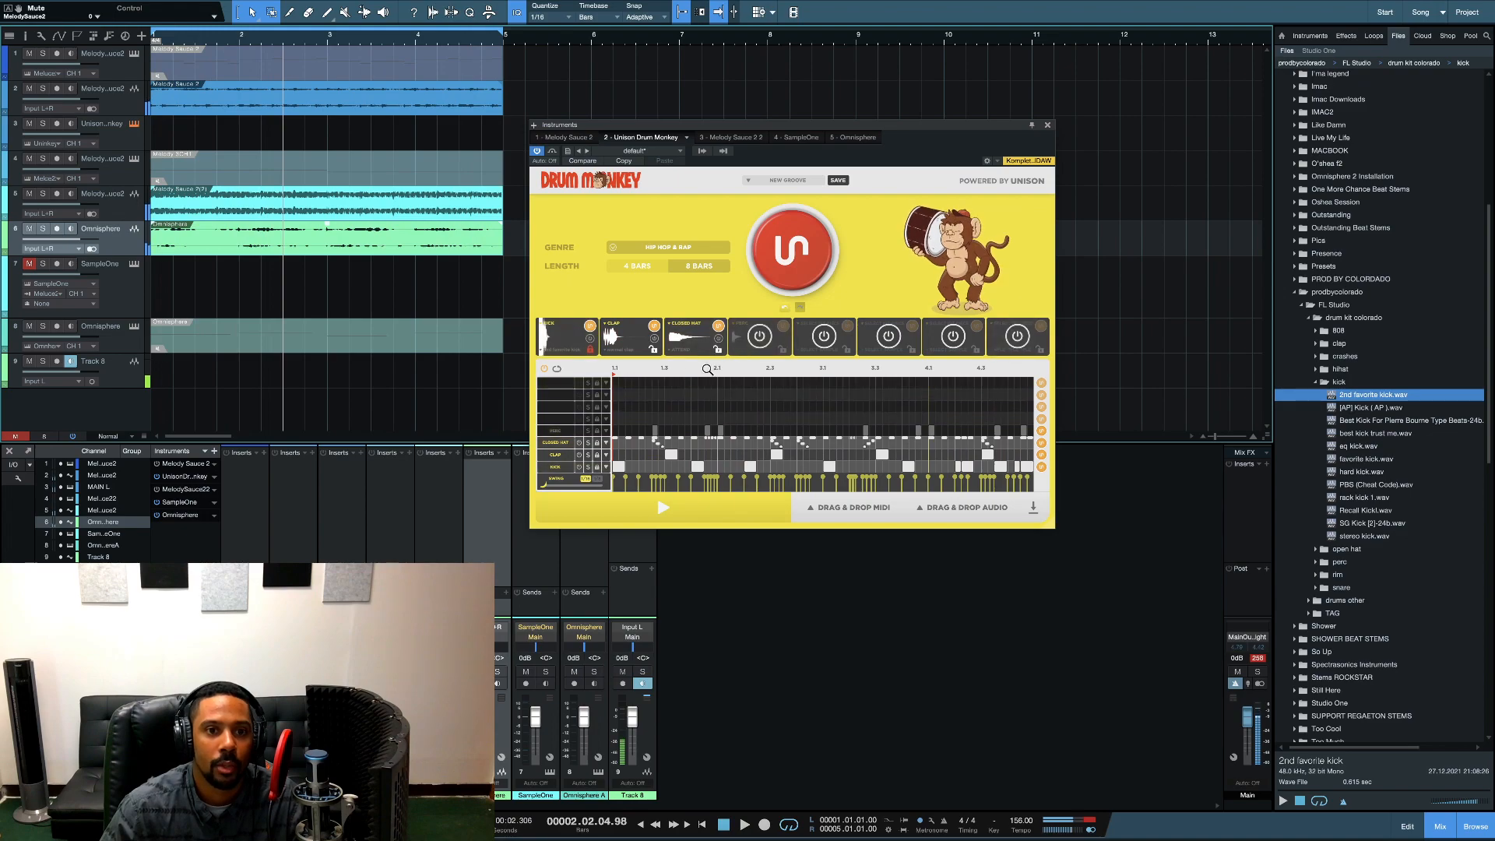
# Step: Export the clap and closed hat as audio stems onto separate new tracks below Track 8 and play the loop
pyautogui.click(964, 509)
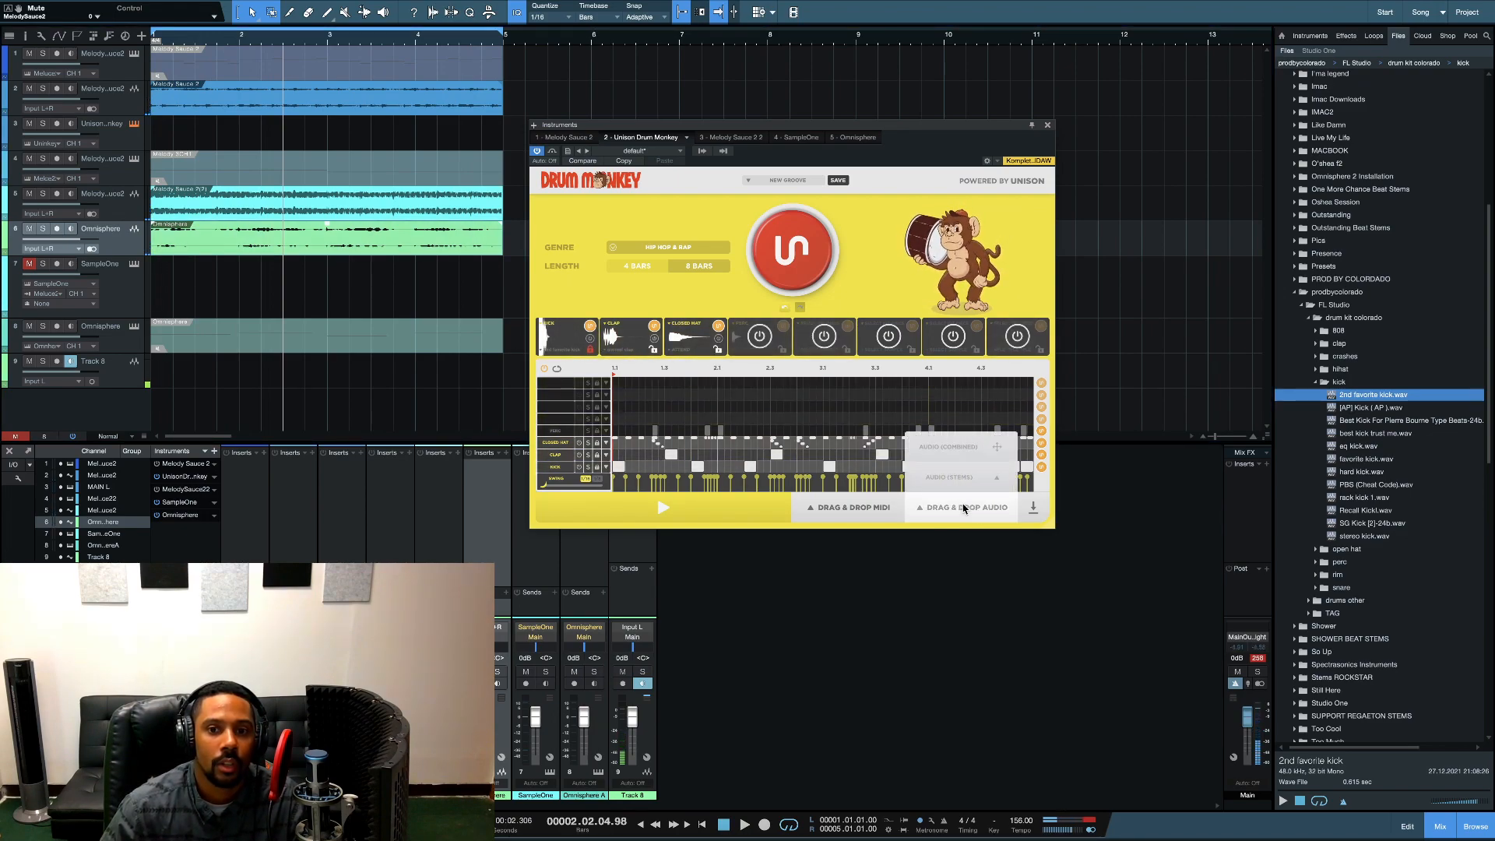
pyautogui.click(954, 477)
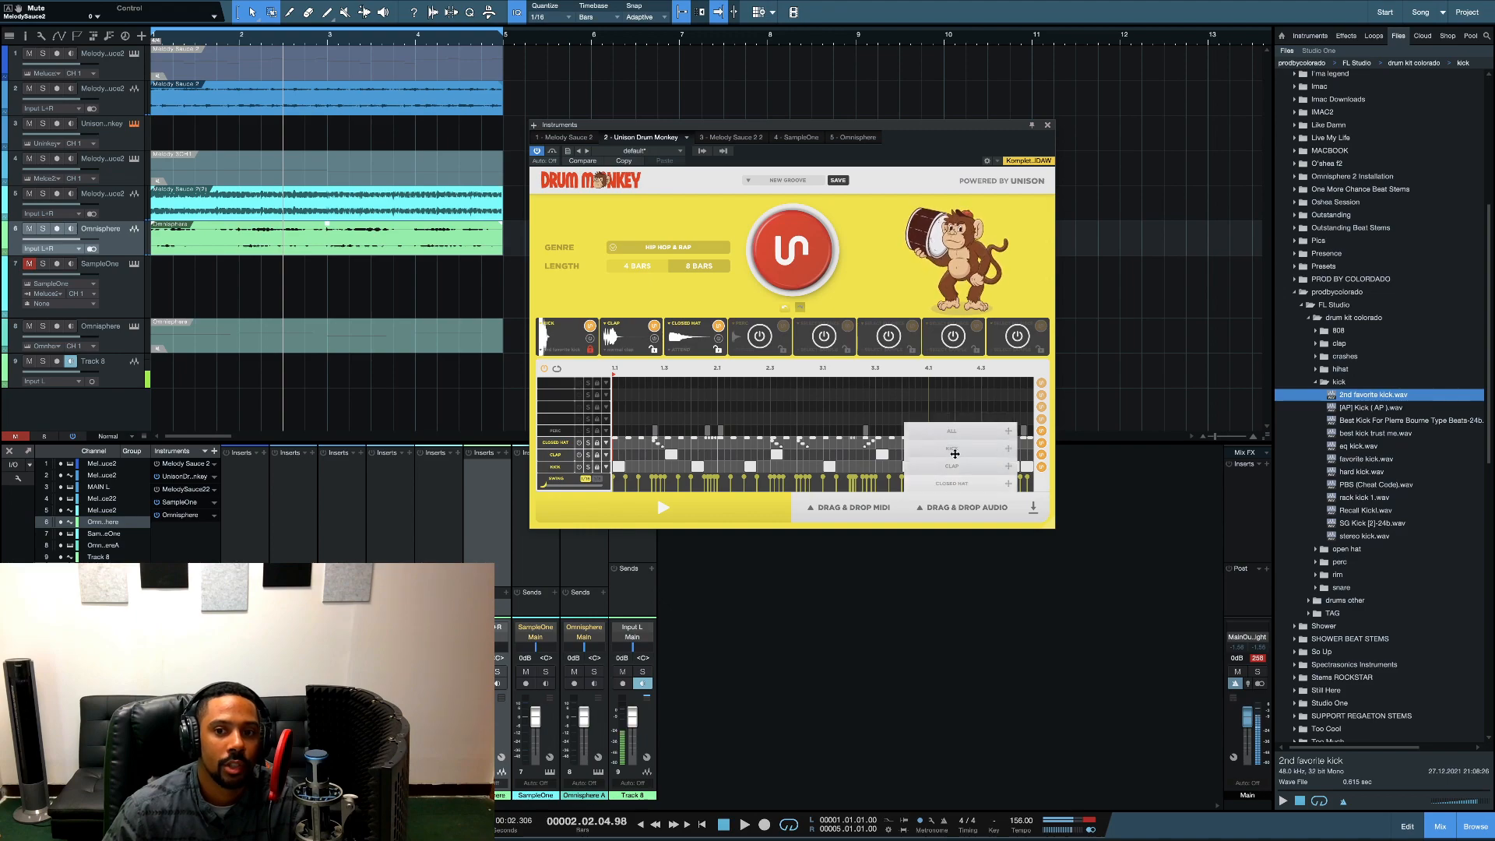
pyautogui.moveTo(972, 468); pyautogui.dragTo(166, 416)
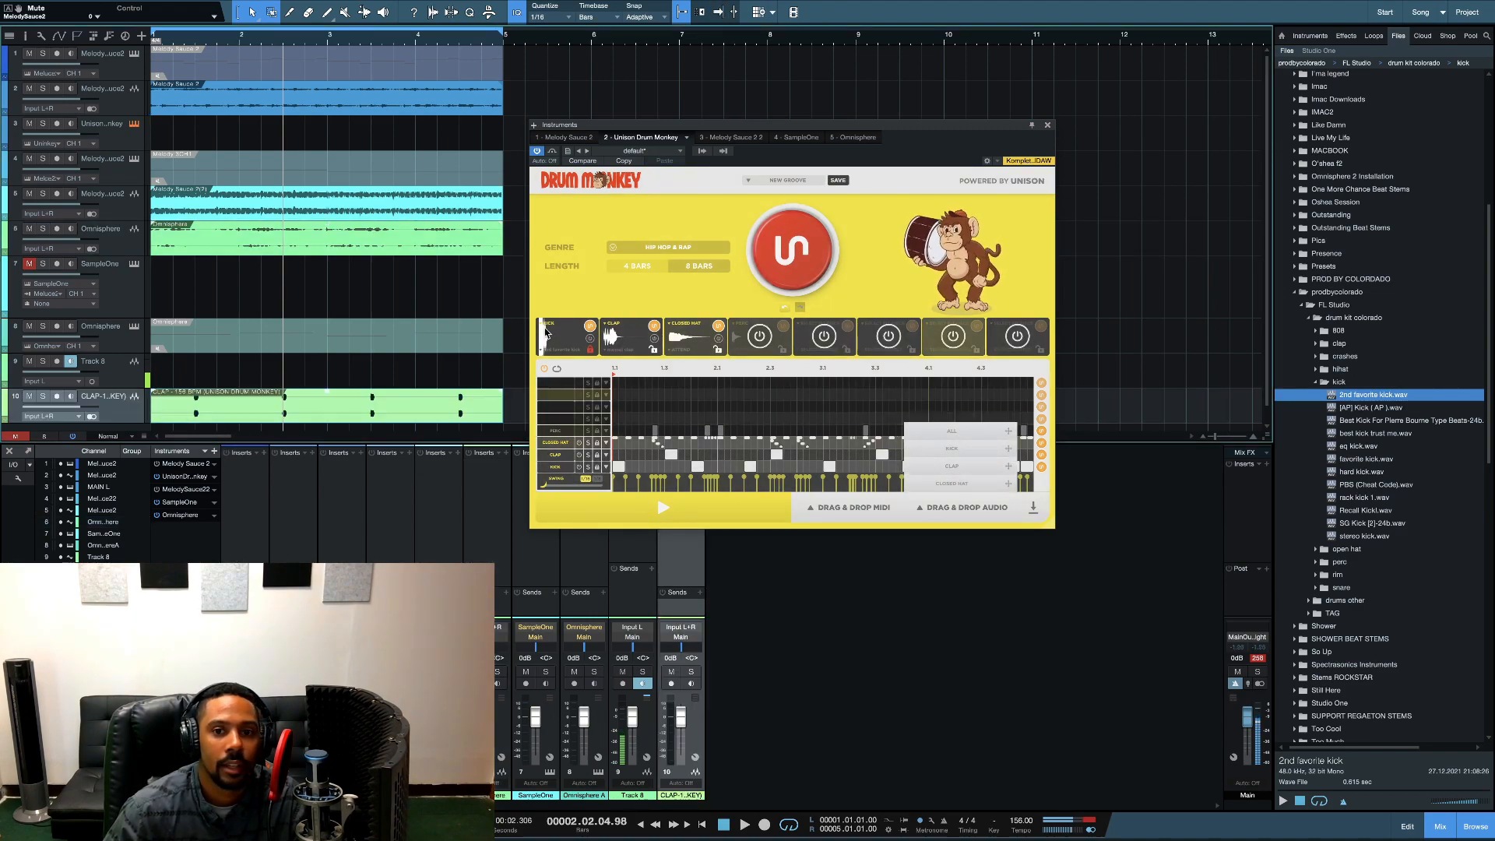
pyautogui.moveTo(967, 484); pyautogui.dragTo(164, 427)
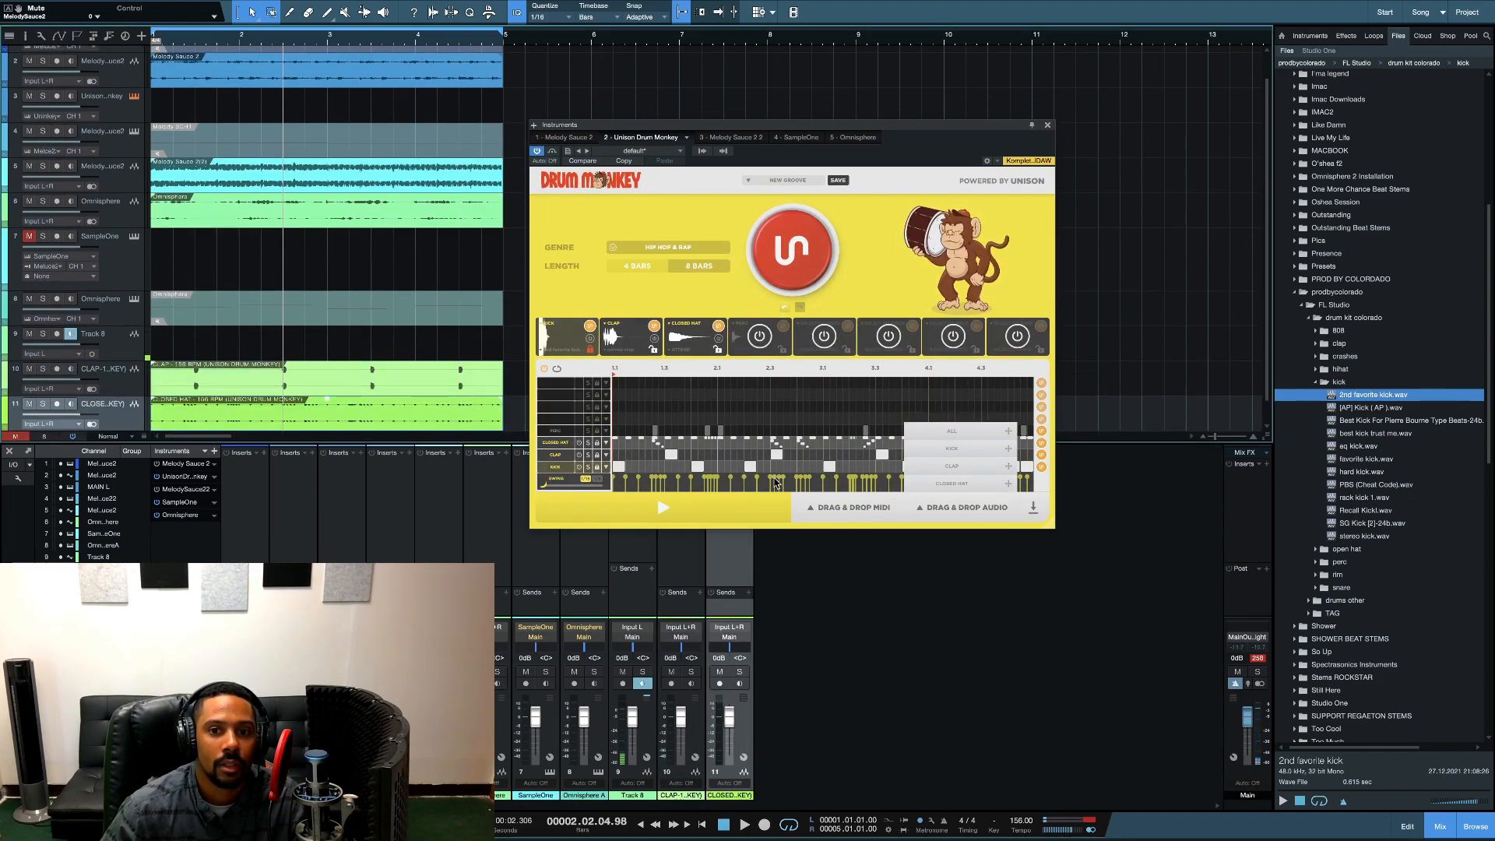
pyautogui.click(749, 409)
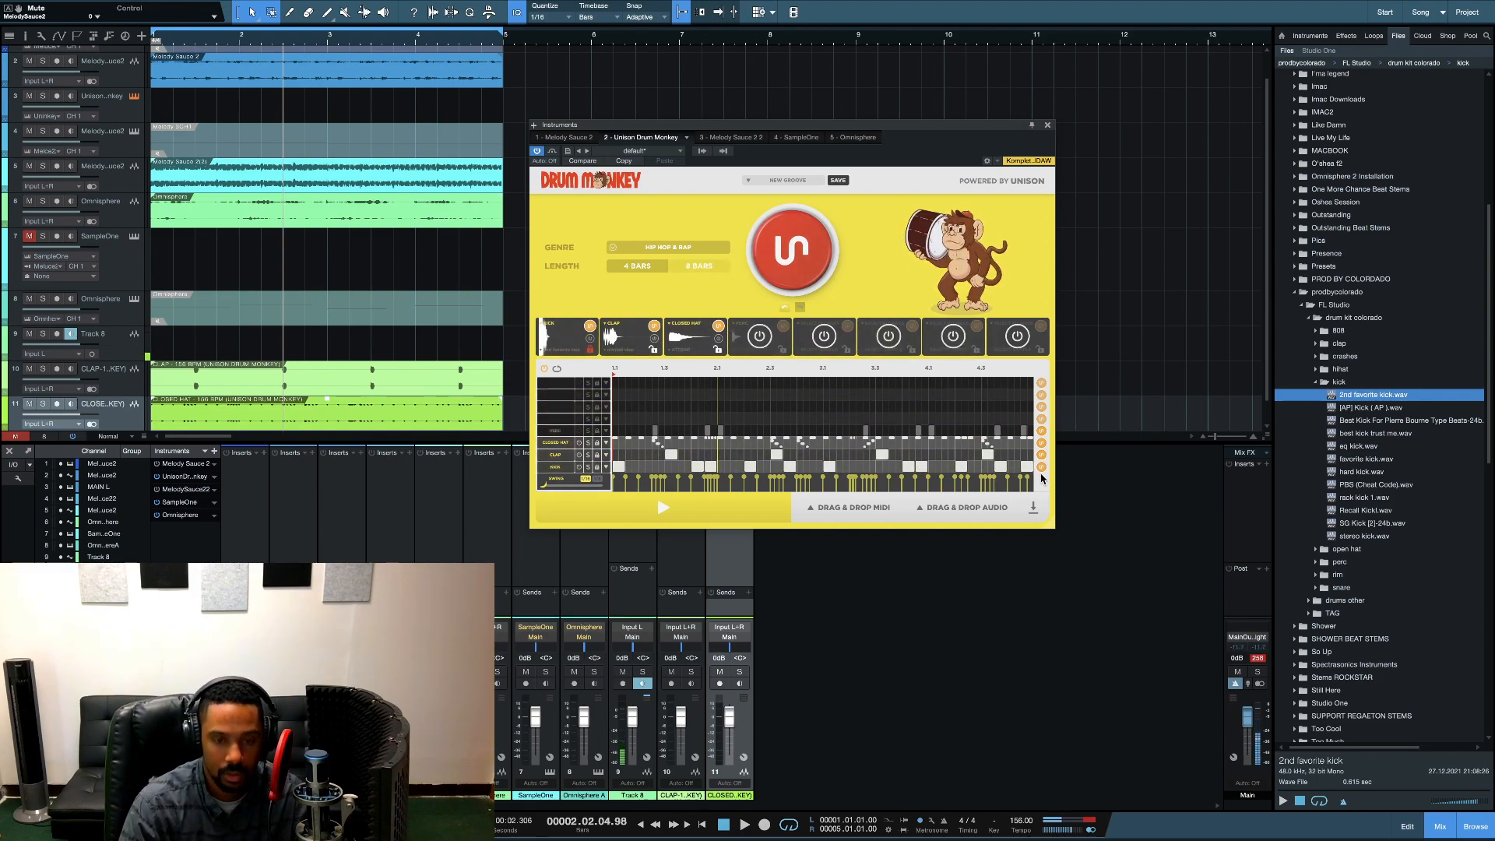
pyautogui.press('space')
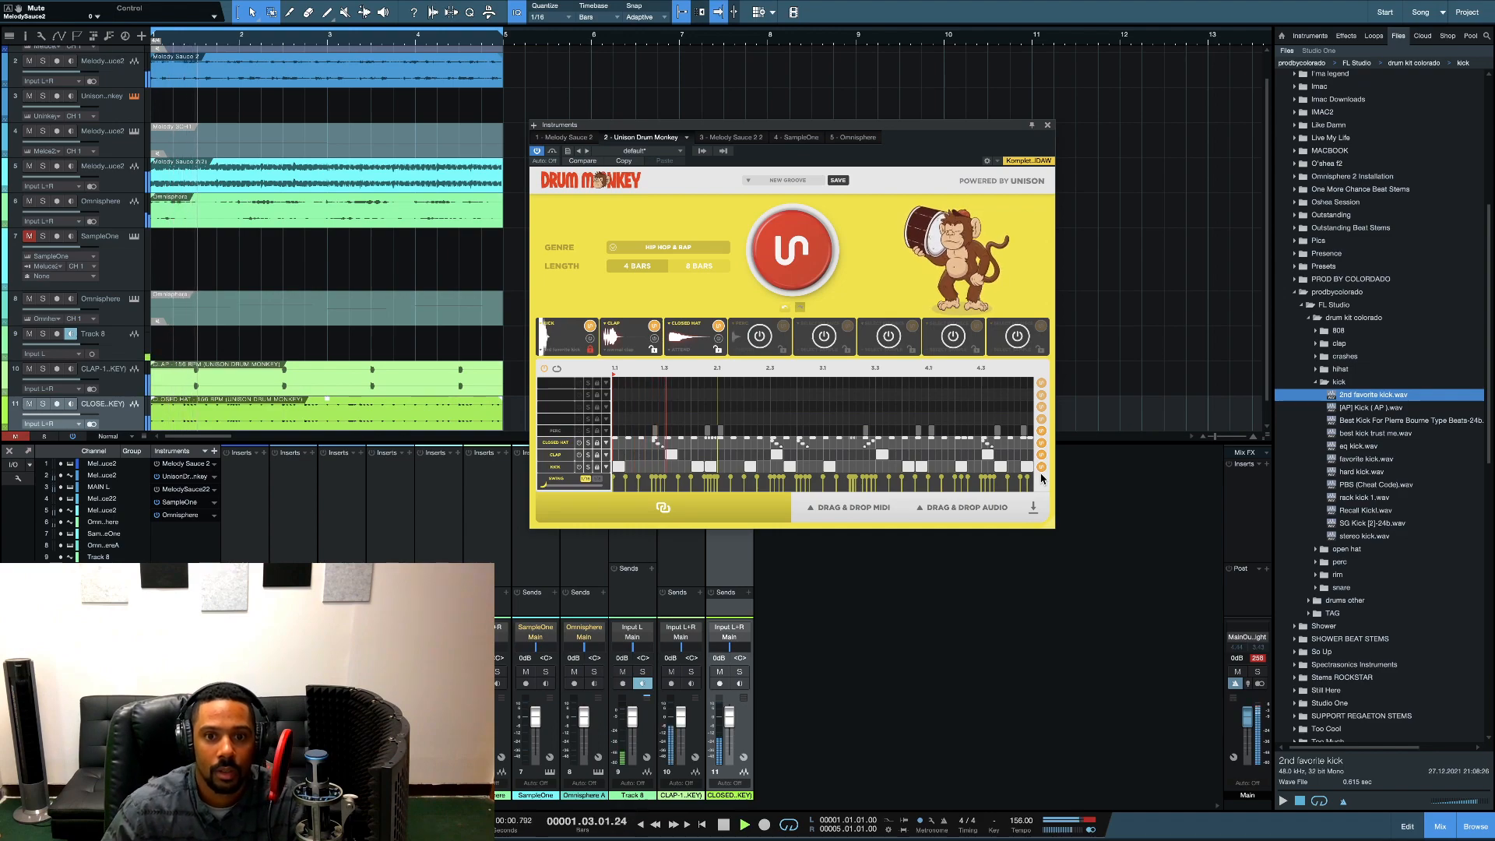
# Step: Turn off the closed hat and clap in Drum Monkey, stop playback, and export the kick audio to a new track below the closed hat
pyautogui.click(580, 442)
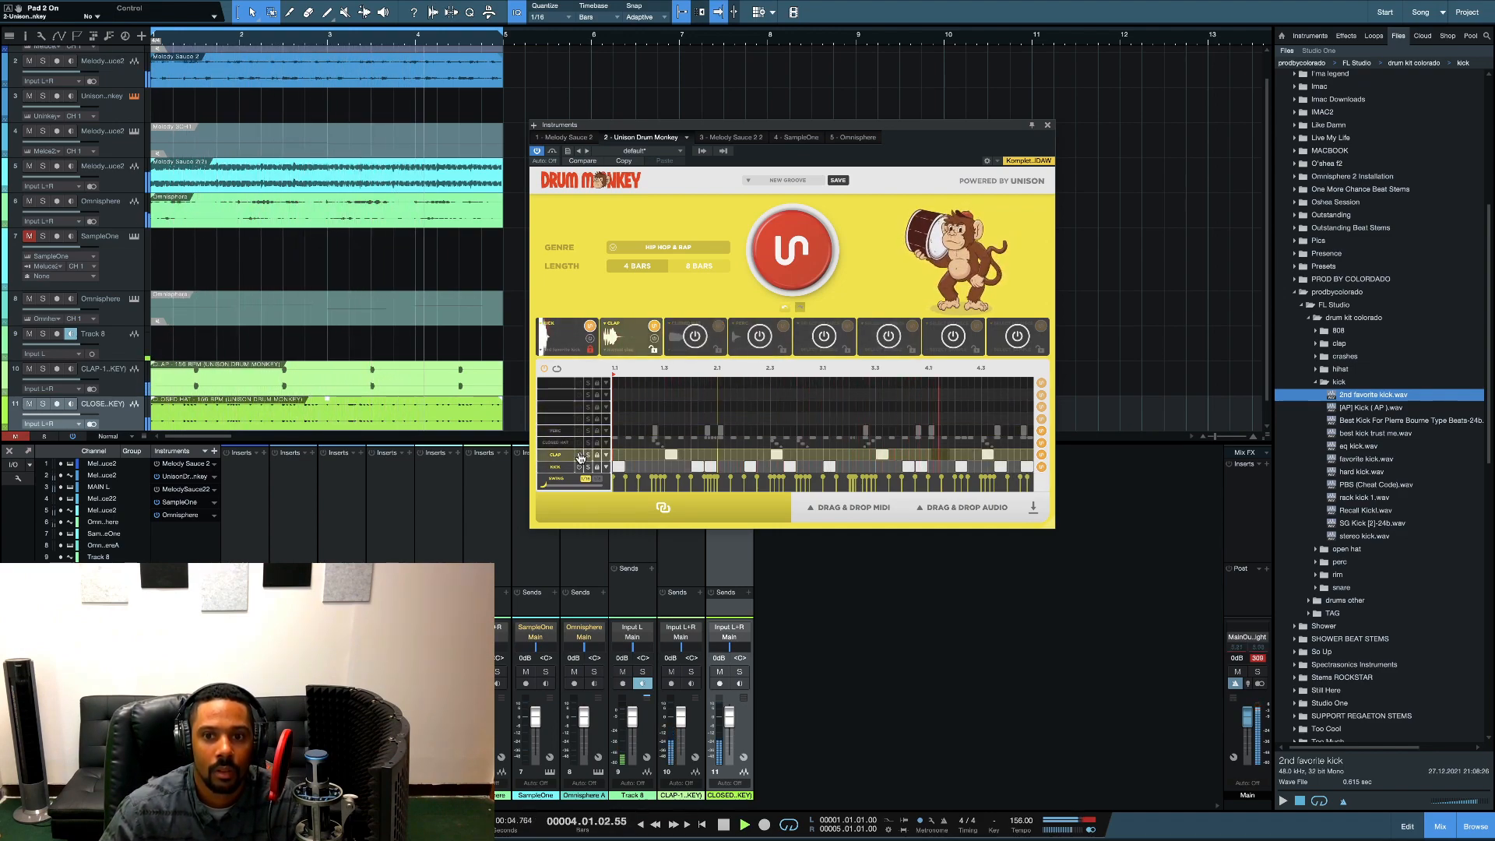
pyautogui.click(580, 456)
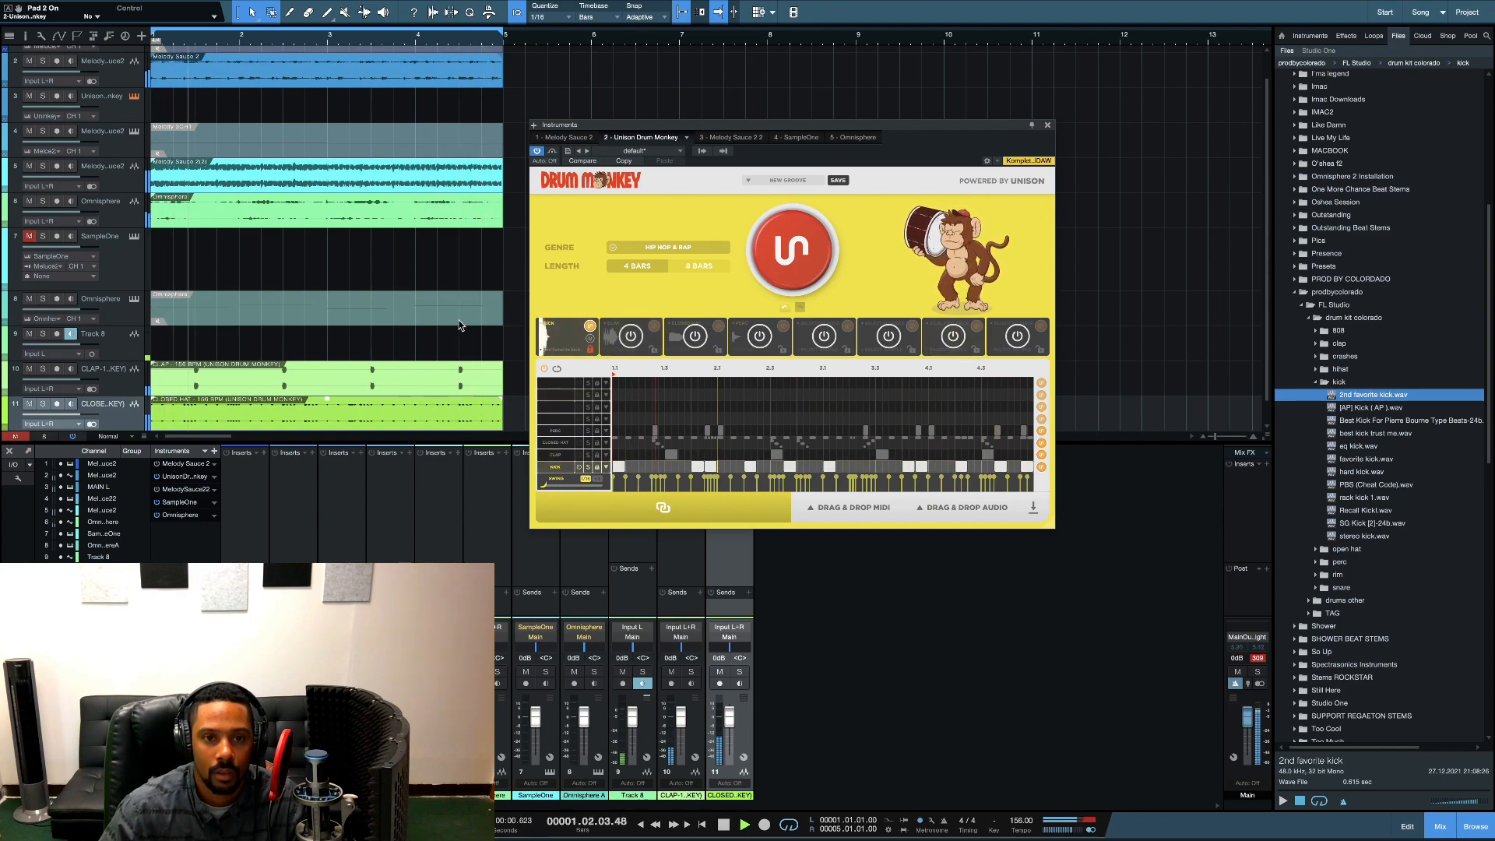
pyautogui.press('space')
pyautogui.scroll(-1, 465, 326)
pyautogui.moveTo(951, 511); pyautogui.dragTo(165, 423)
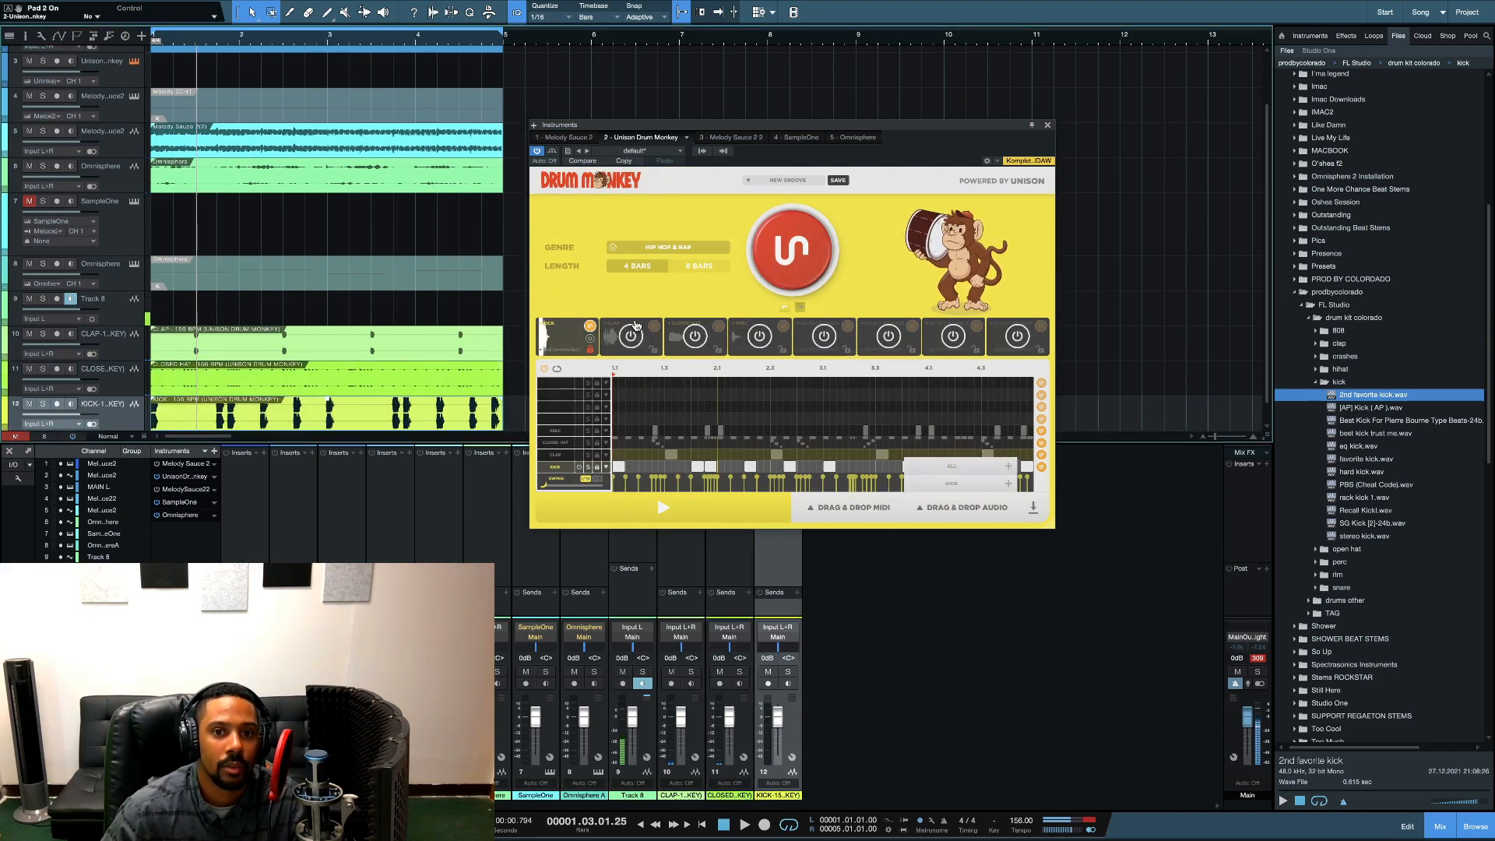
# Step: Re-enable Drum Monkey's clap and closed hat pads, place a second kick audio export at bar 5 on the kick track, and close the plug-in
pyautogui.click(785, 310)
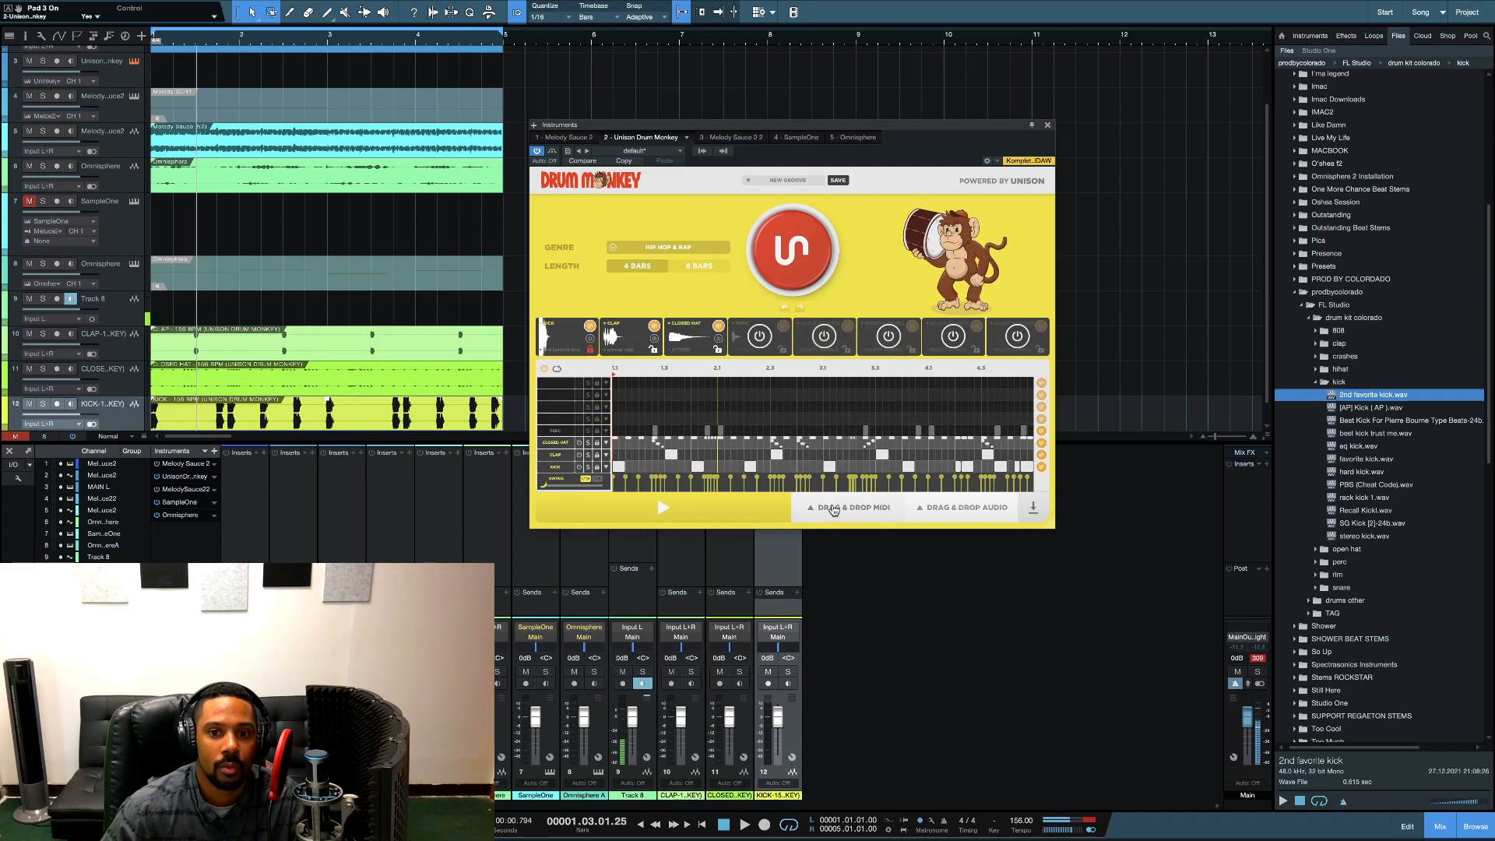
pyautogui.scroll(-1, 514, 380)
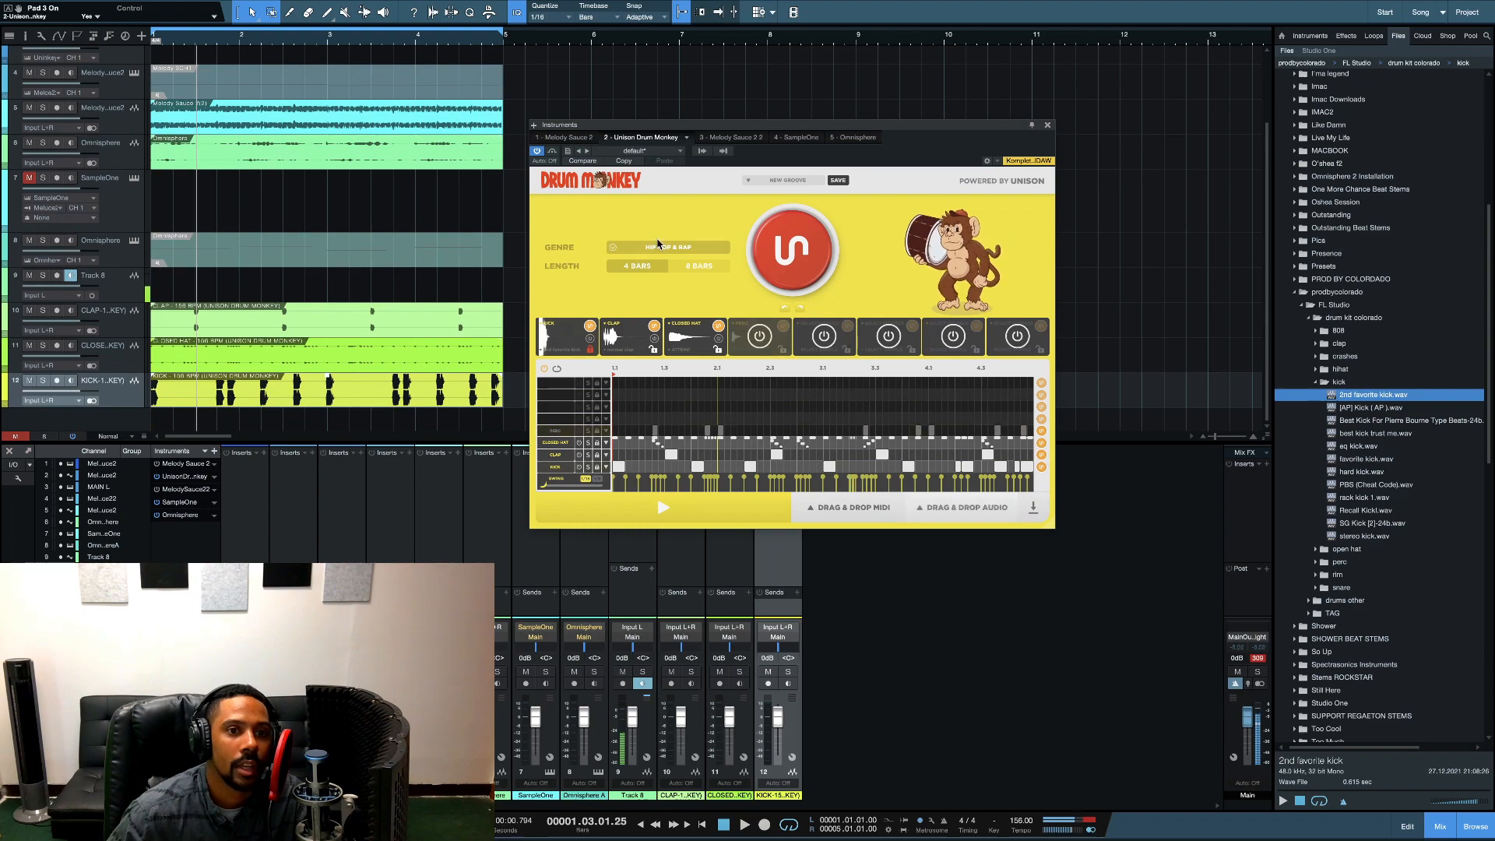
pyautogui.moveTo(674, 128); pyautogui.dragTo(1131, 116)
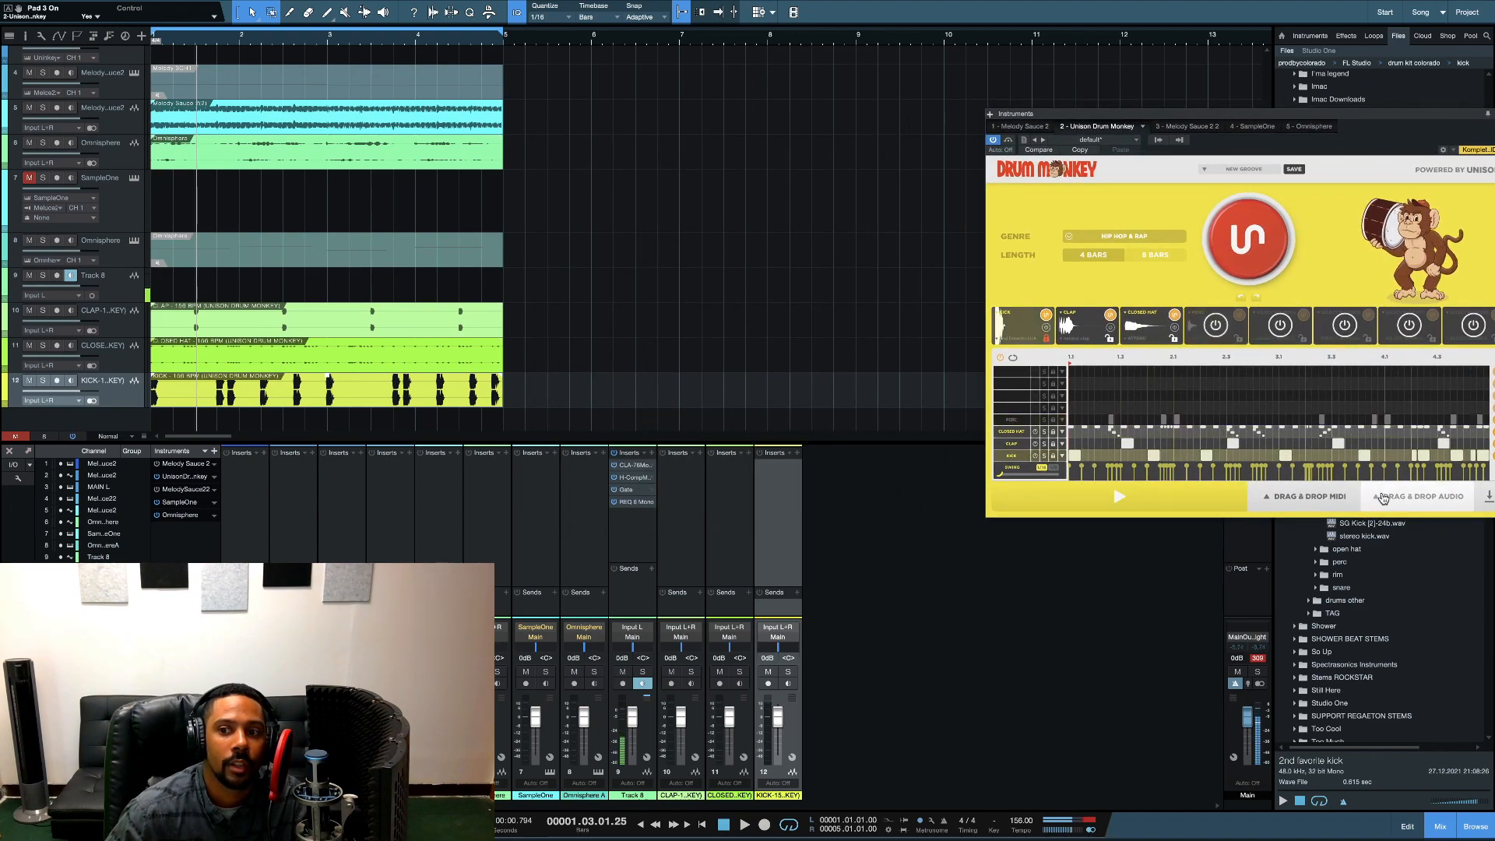
pyautogui.moveTo(1413, 496)
pyautogui.click(1392, 465)
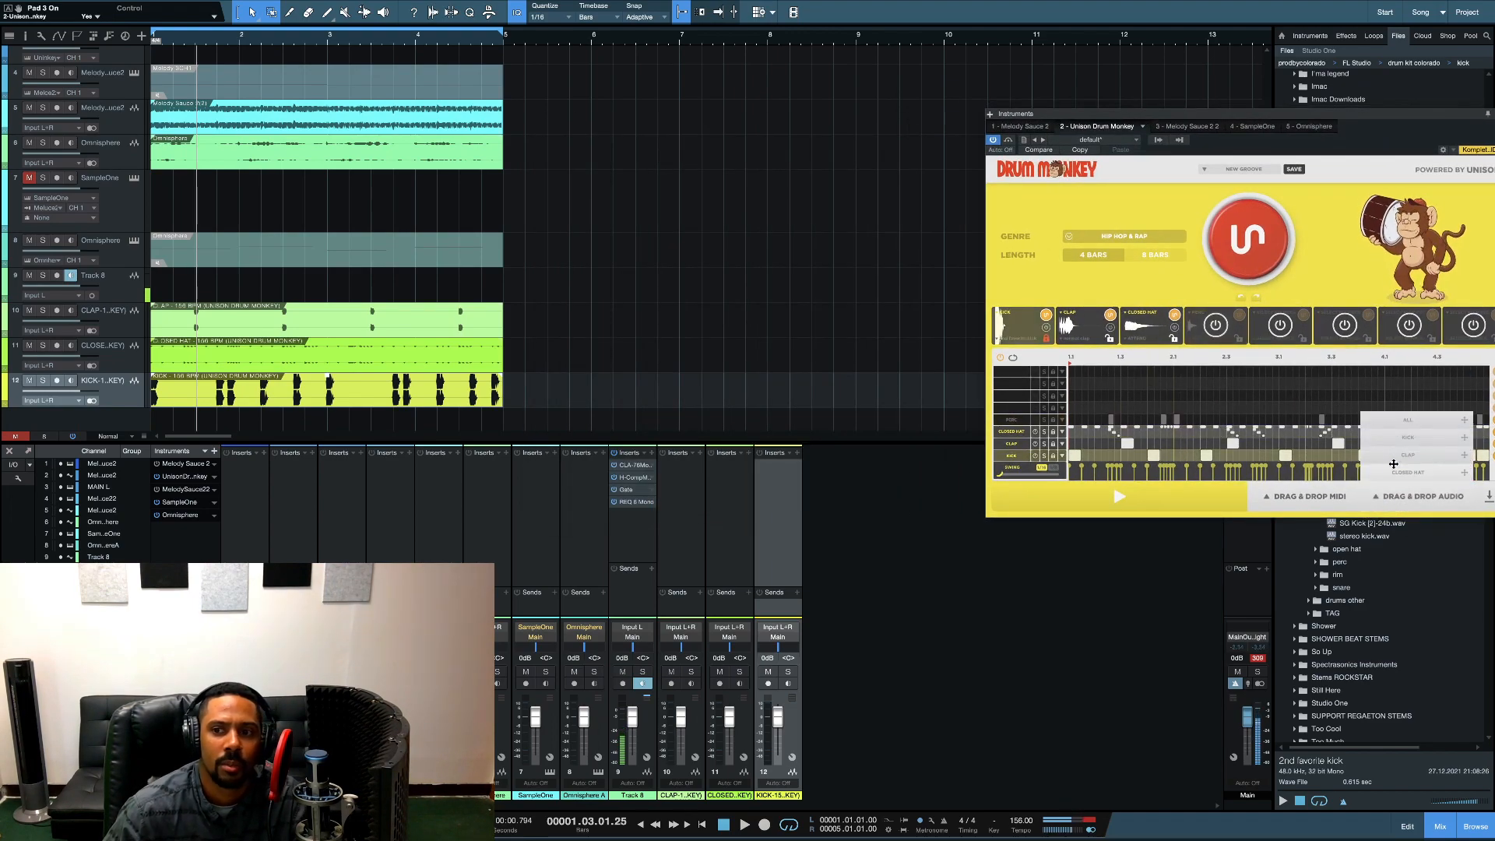
pyautogui.moveTo(919, 442); pyautogui.dragTo(524, 390)
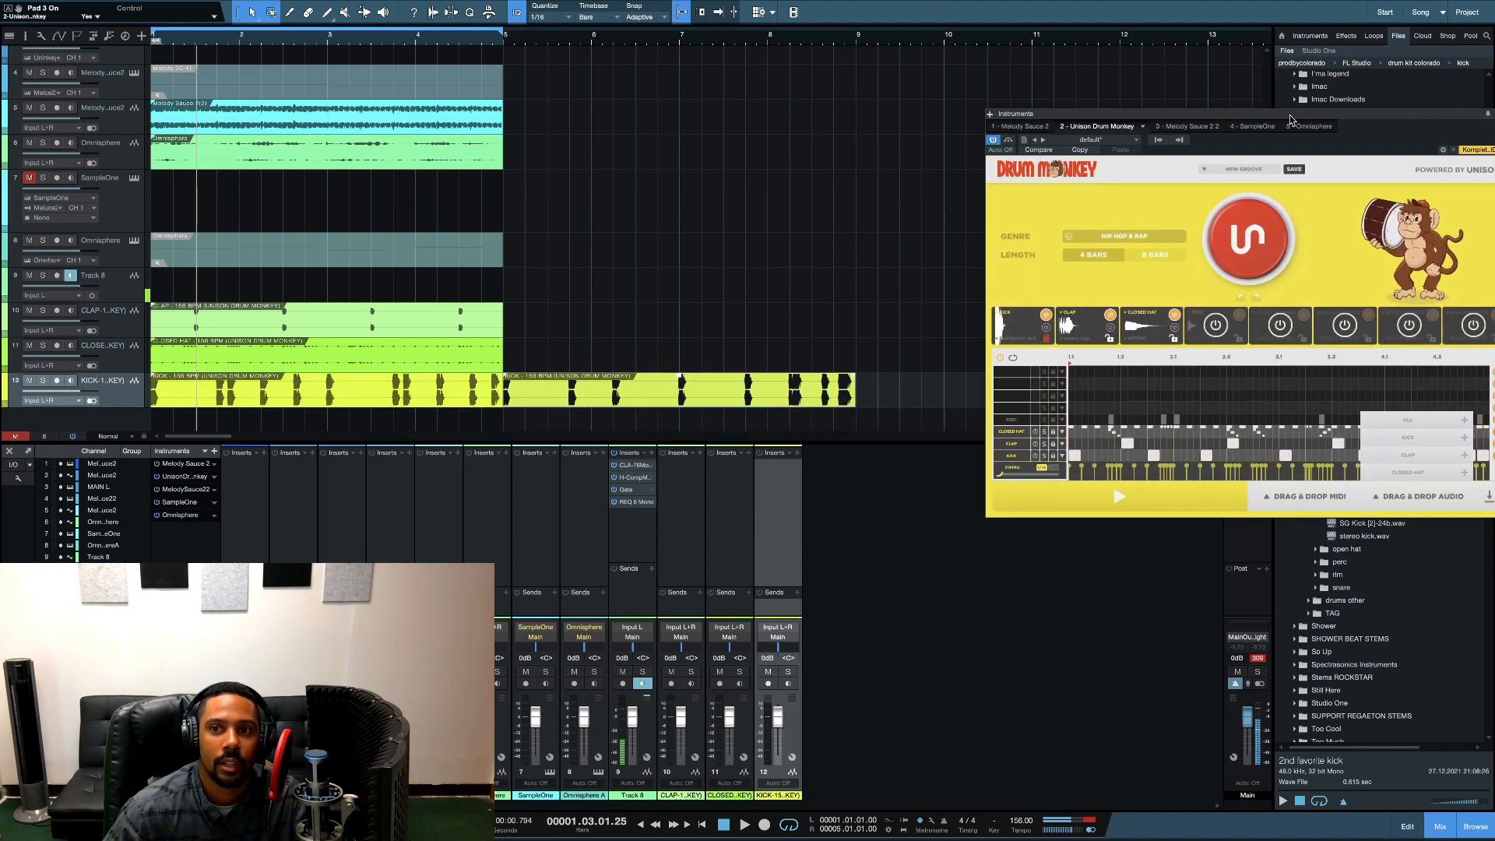
pyautogui.moveTo(1492, 114); pyautogui.dragTo(1127, 104)
pyautogui.click(1126, 104)
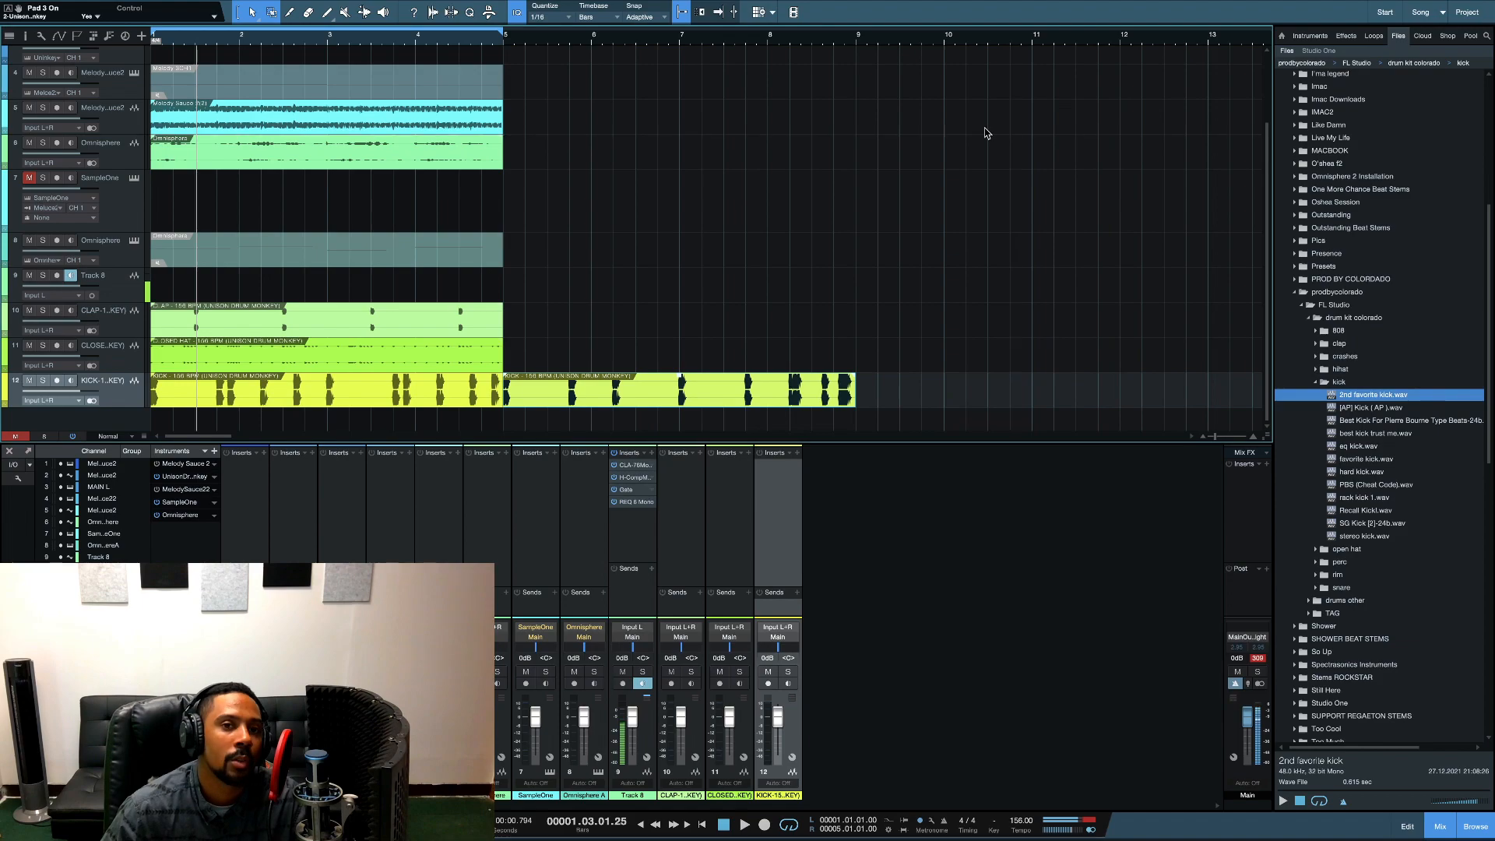
# Step: Duplicate the melody, bass, bell, clap and closed hat audio into bars 5 to 8 and extend the playback loop to bar 9
pyautogui.scroll(3, 536, 156)
pyautogui.click(470, 110)
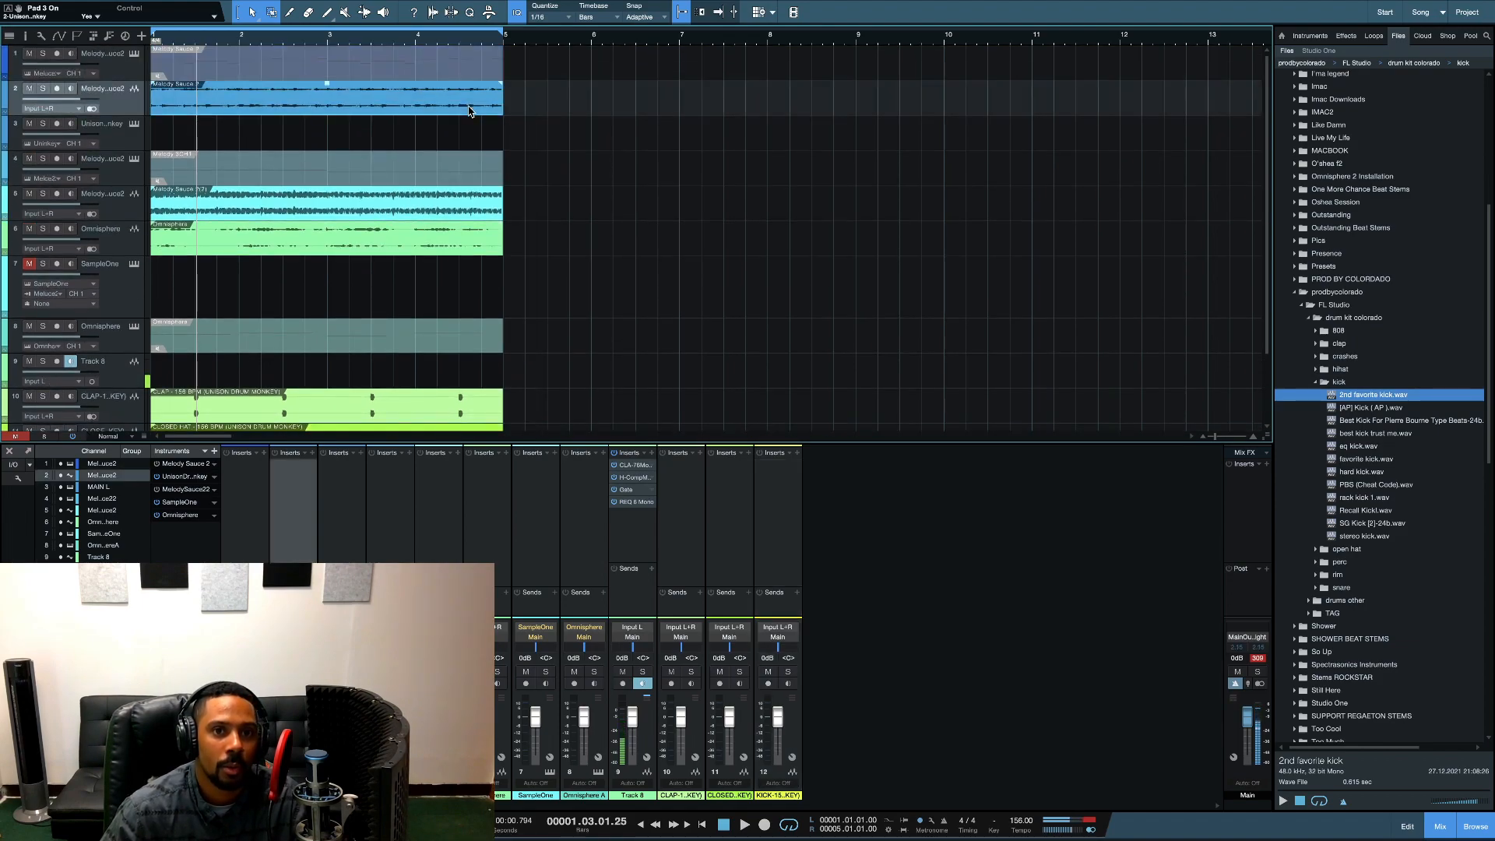
pyautogui.press('d')
pyautogui.scroll(-1, 511, 162)
pyautogui.click(491, 191)
pyautogui.press('d')
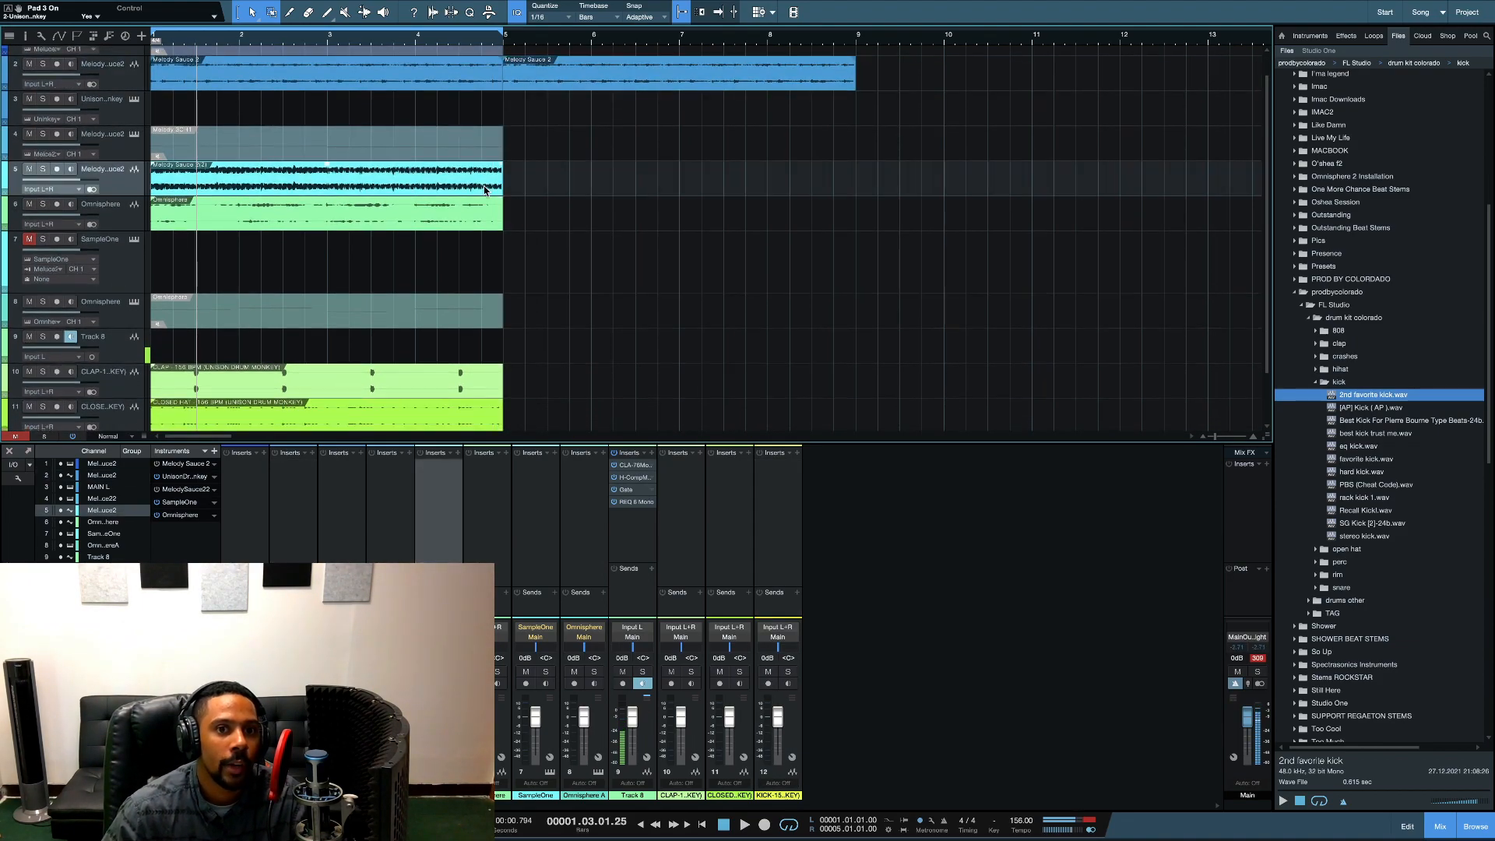
pyautogui.moveTo(596, 43); pyautogui.dragTo(845, 43)
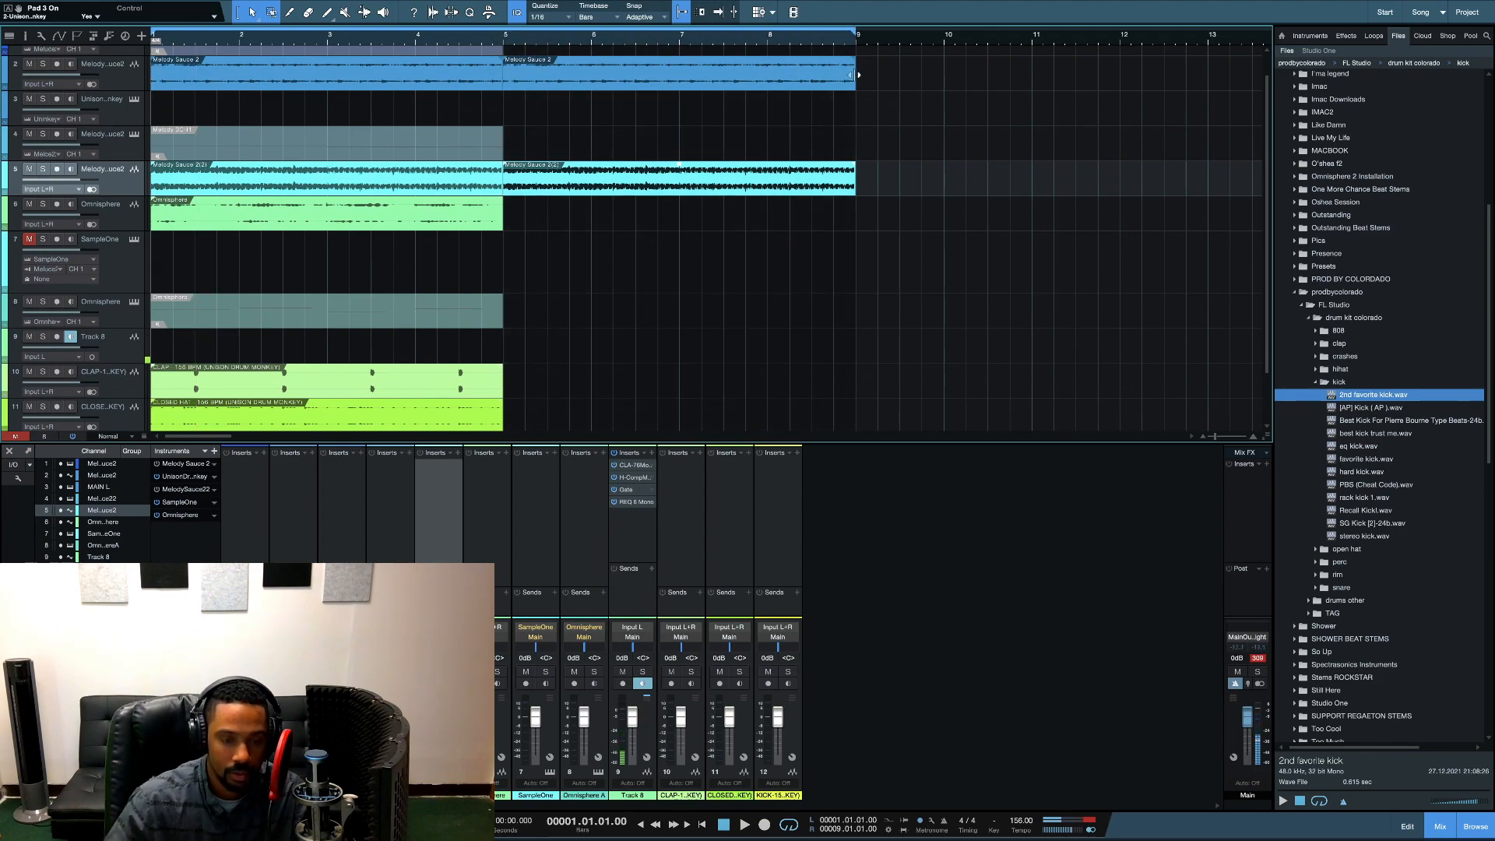
pyautogui.press('space')
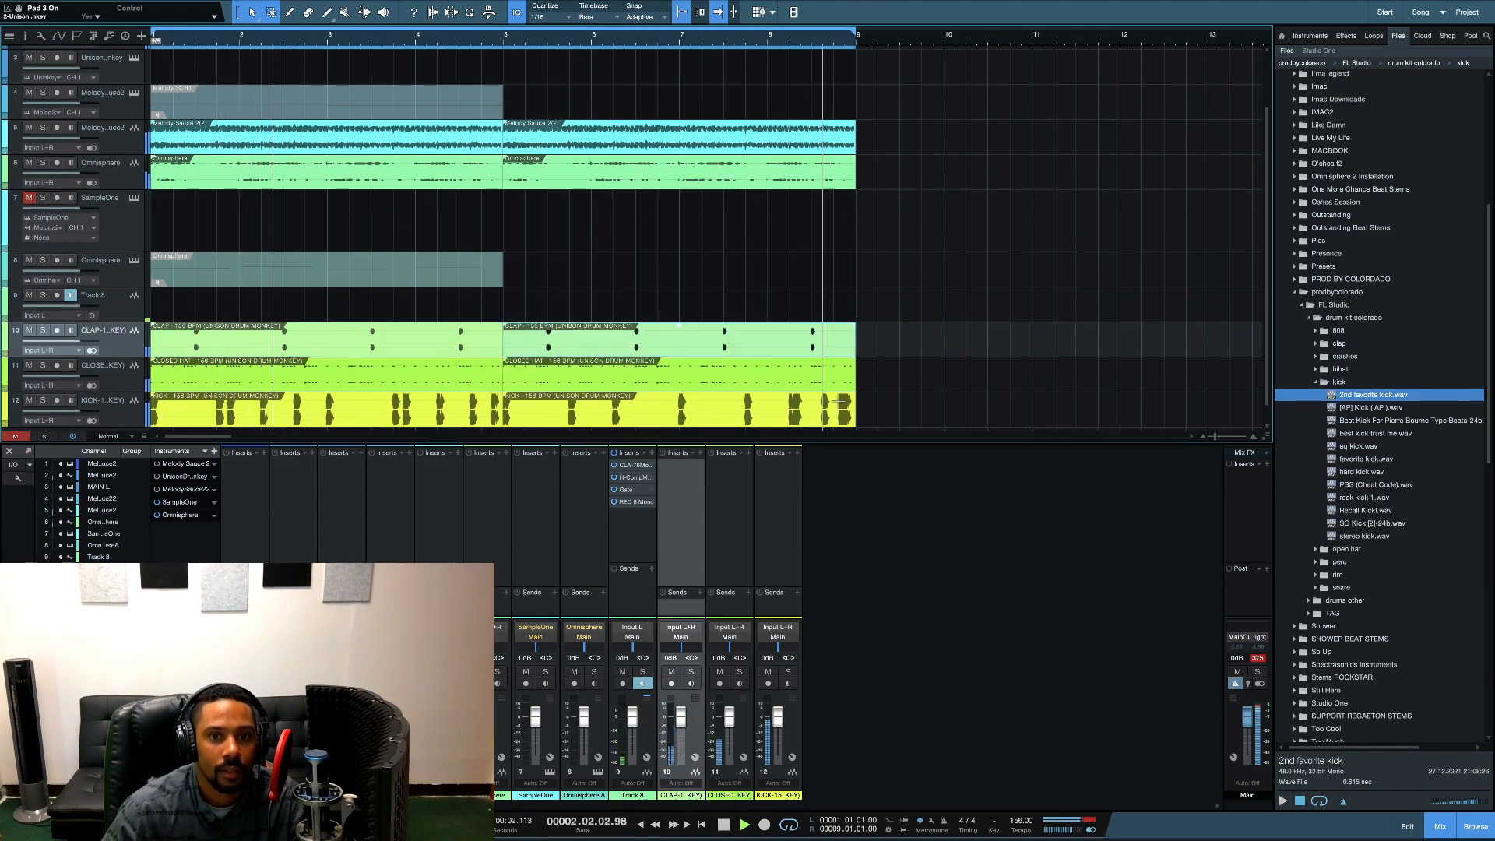
# Step: Adjust the volume of both closed hat clips during playback, stop, and save the song
pyautogui.click(911, 372)
pyautogui.moveTo(331, 364); pyautogui.dragTo(330, 363)
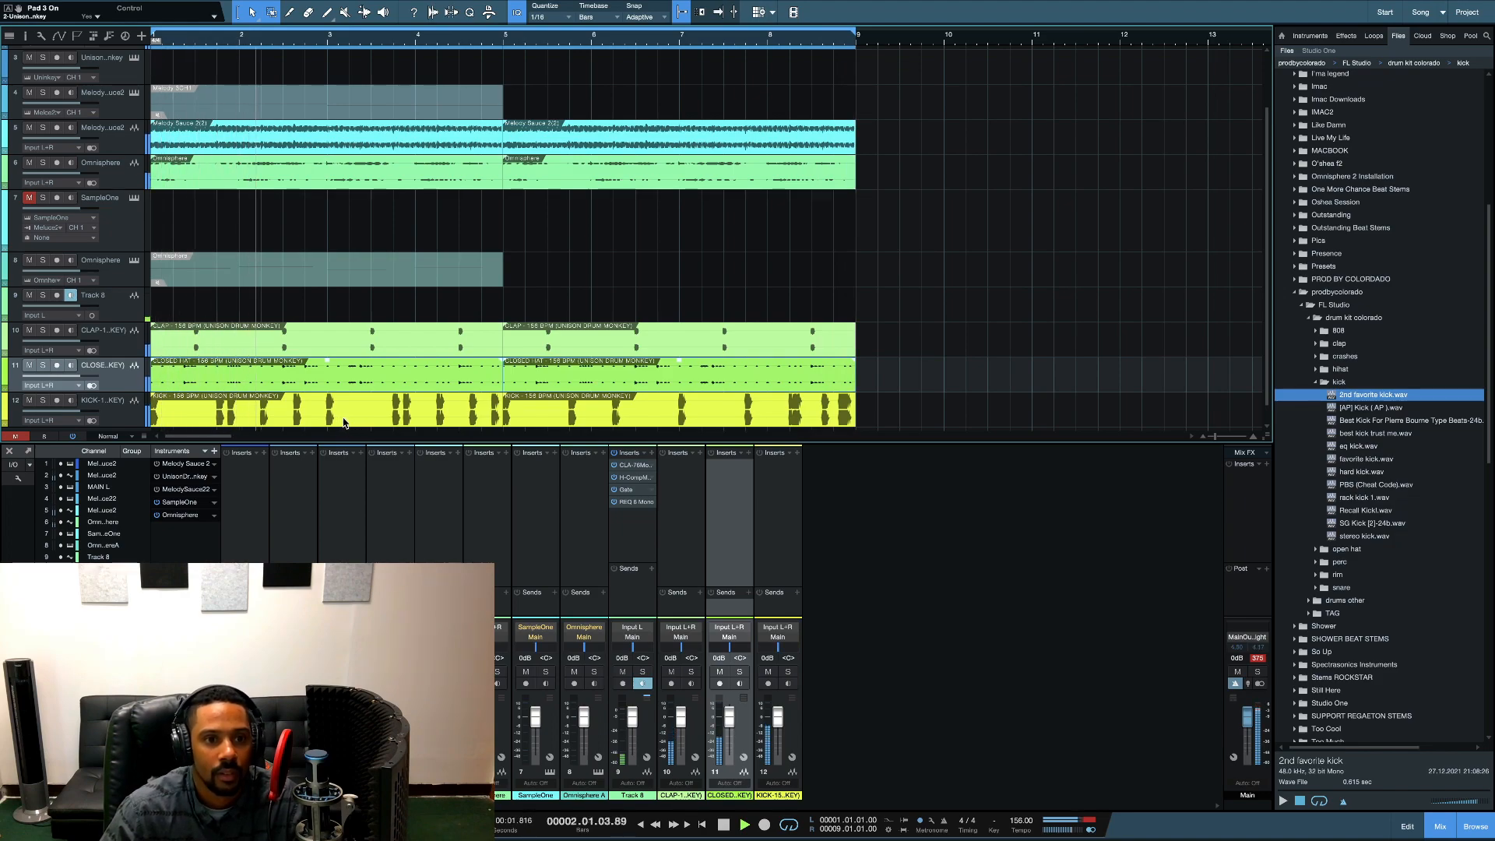
pyautogui.press('space')
pyautogui.hotkey('ctrl', 's')
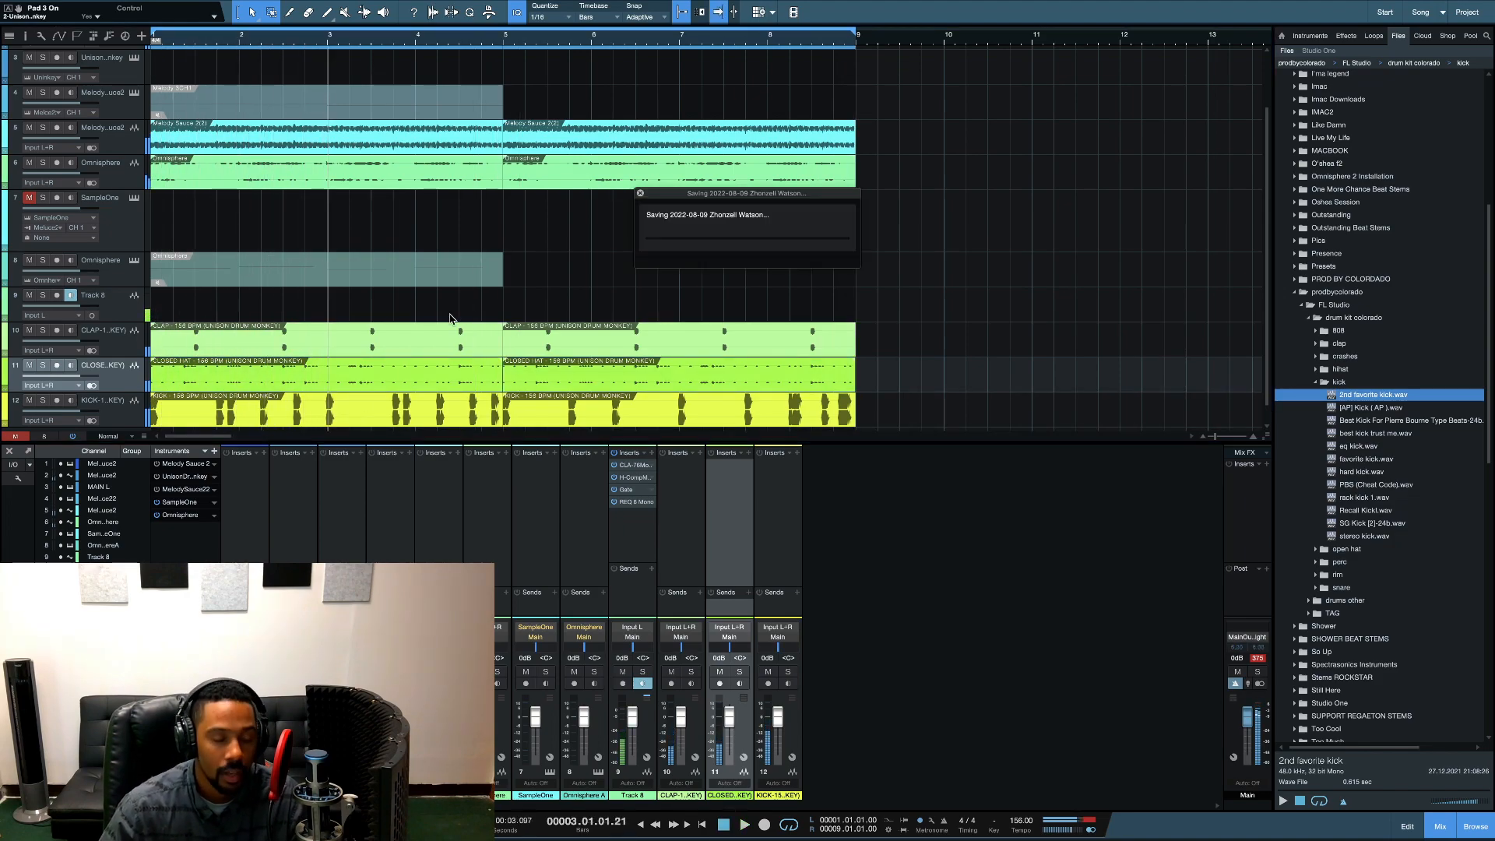
# Step: Add a new Melody Sauce 2 instrument track above track 4 and set its creation mode to the HP [Trap] Low Harp style
pyautogui.scroll(2, 455, 319)
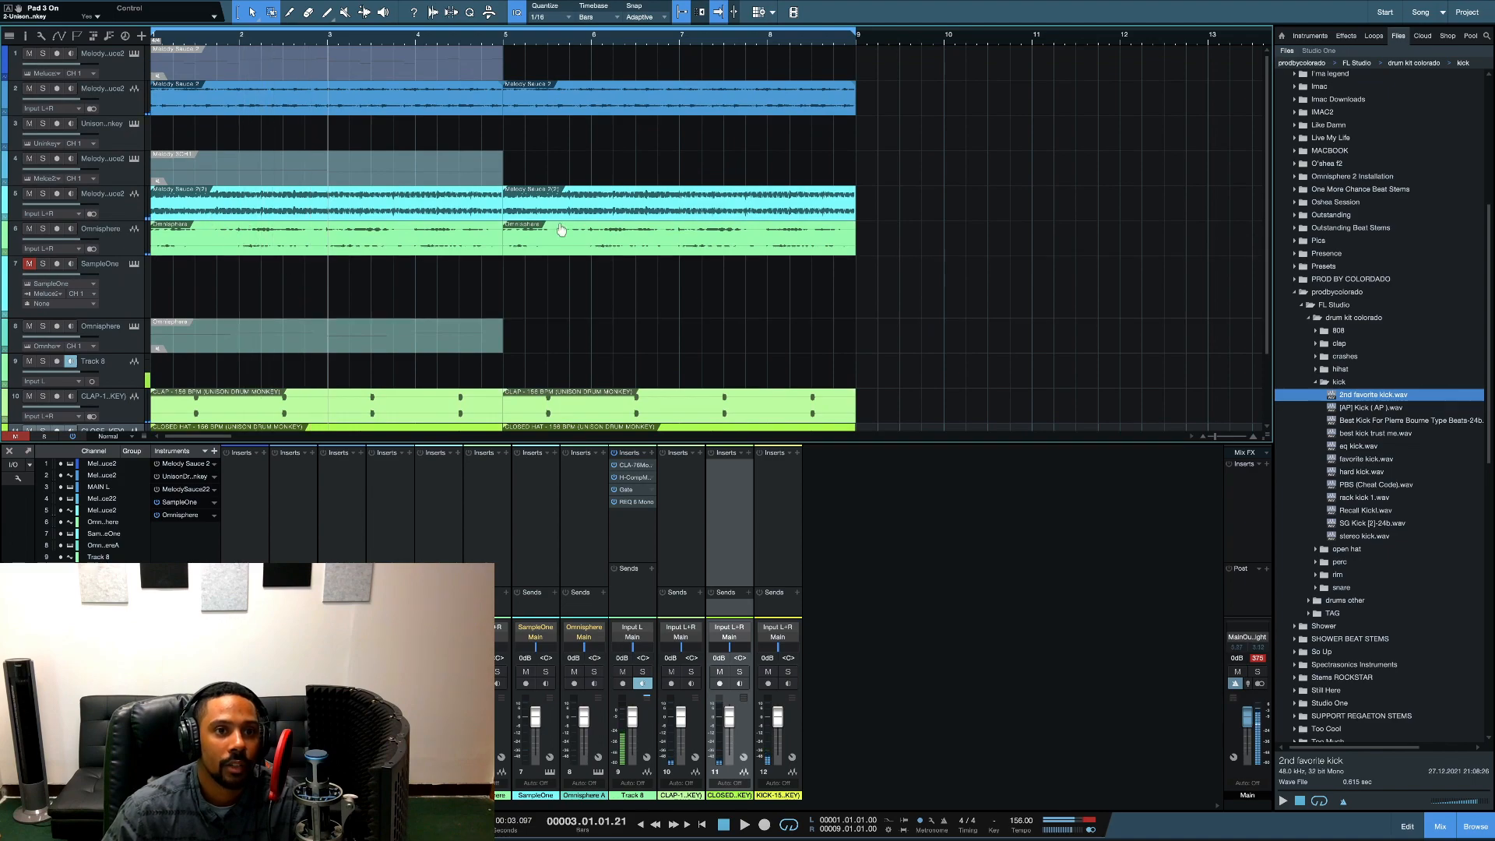
pyautogui.click(1312, 35)
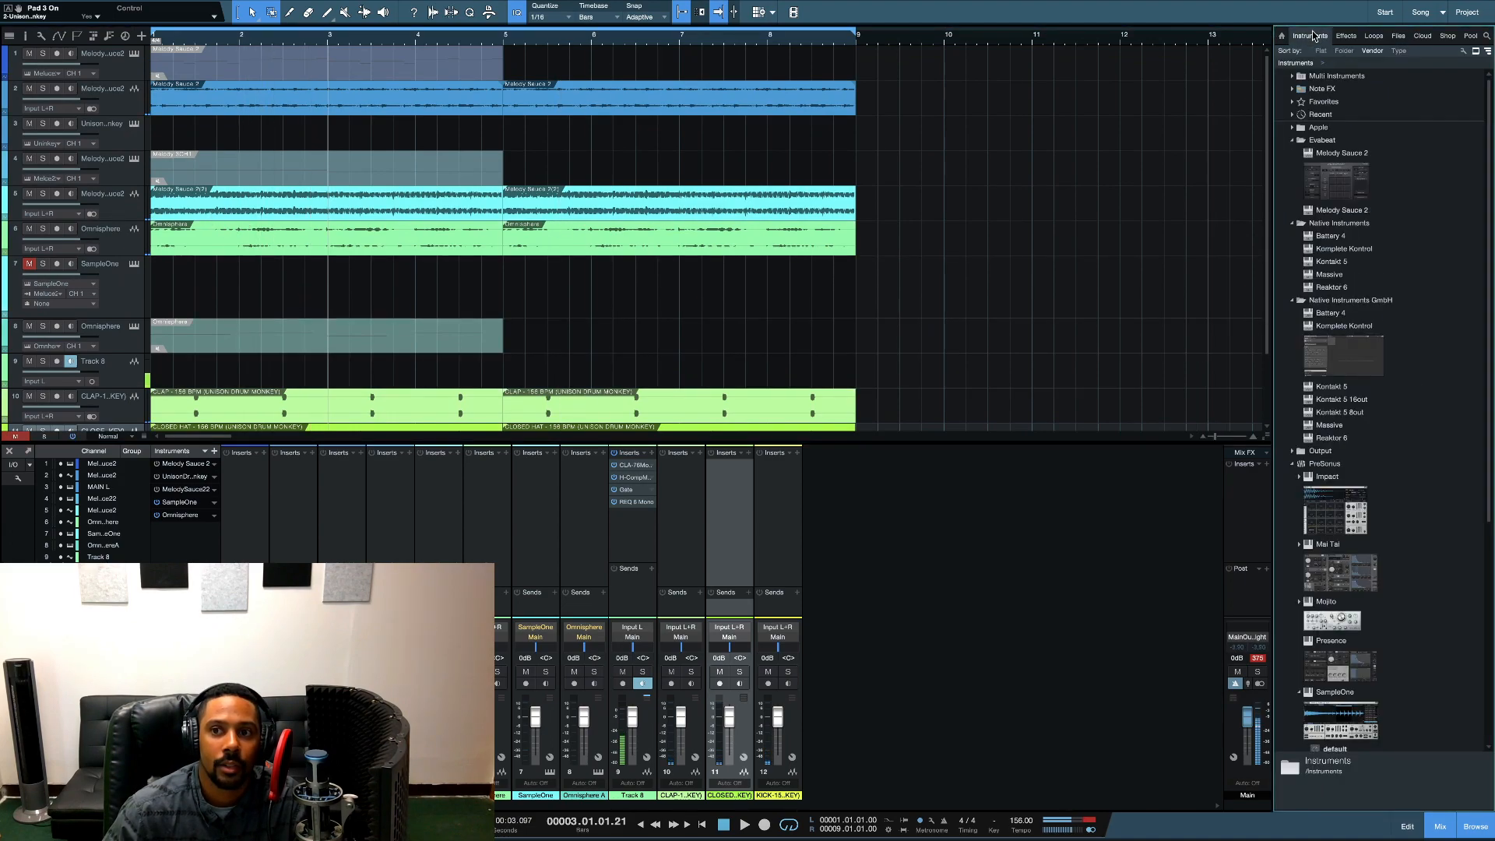
pyautogui.moveTo(1352, 184); pyautogui.dragTo(87, 150)
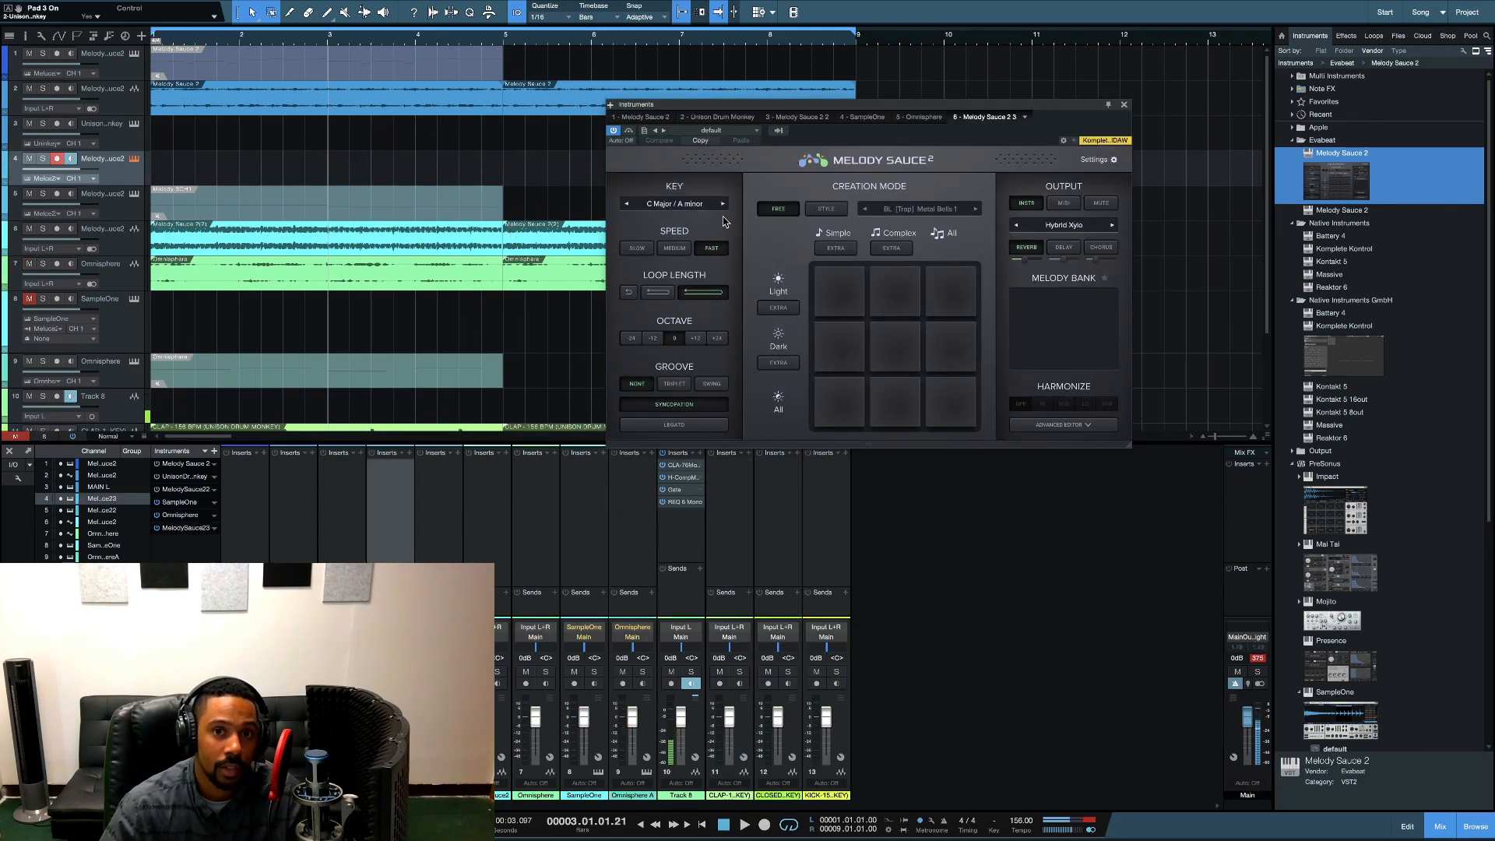
pyautogui.click(829, 214)
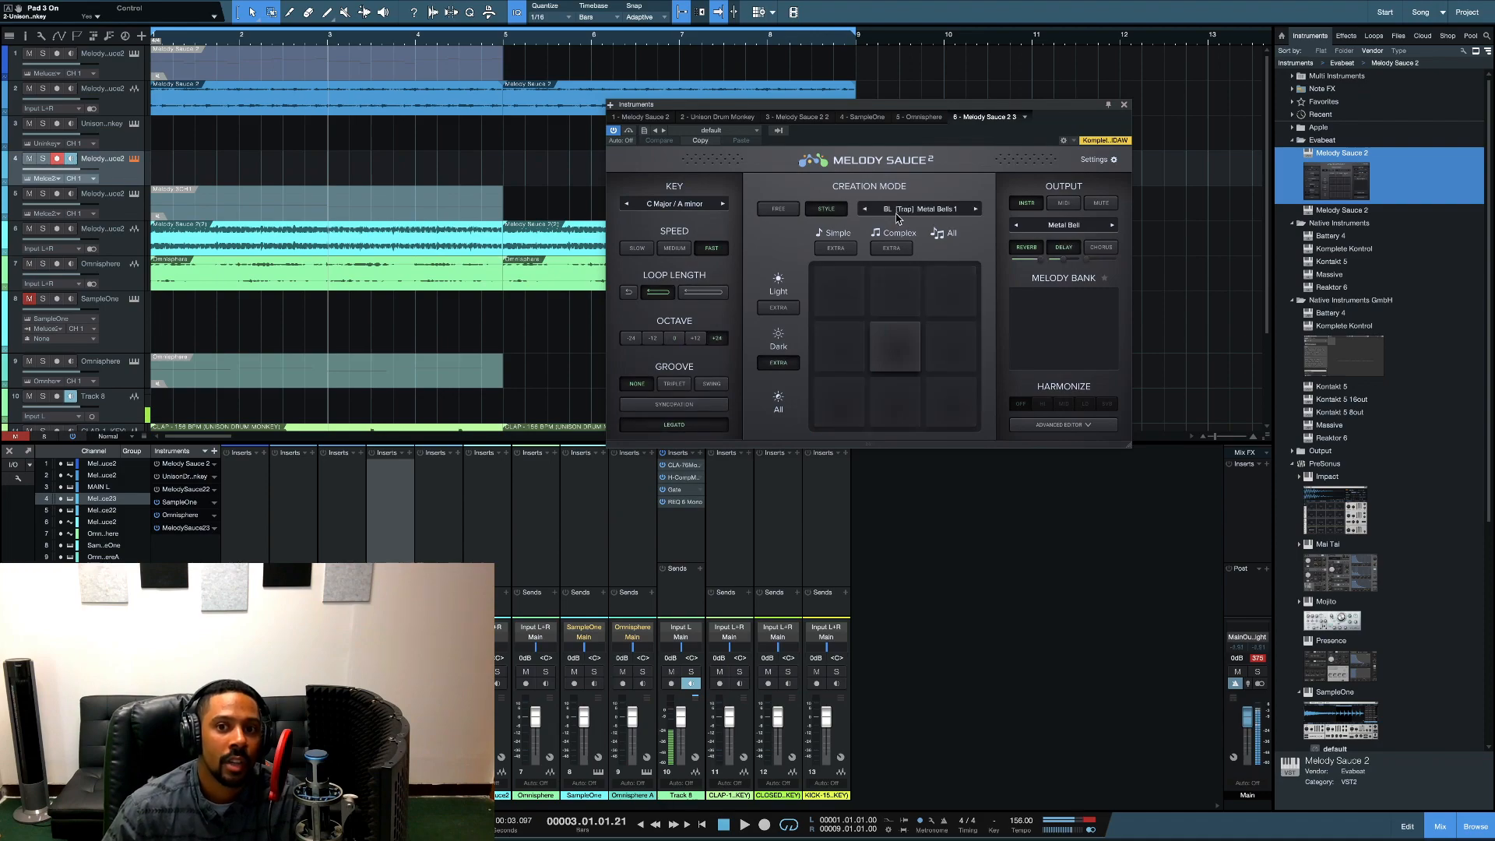
pyautogui.click(905, 215)
pyautogui.moveTo(894, 217)
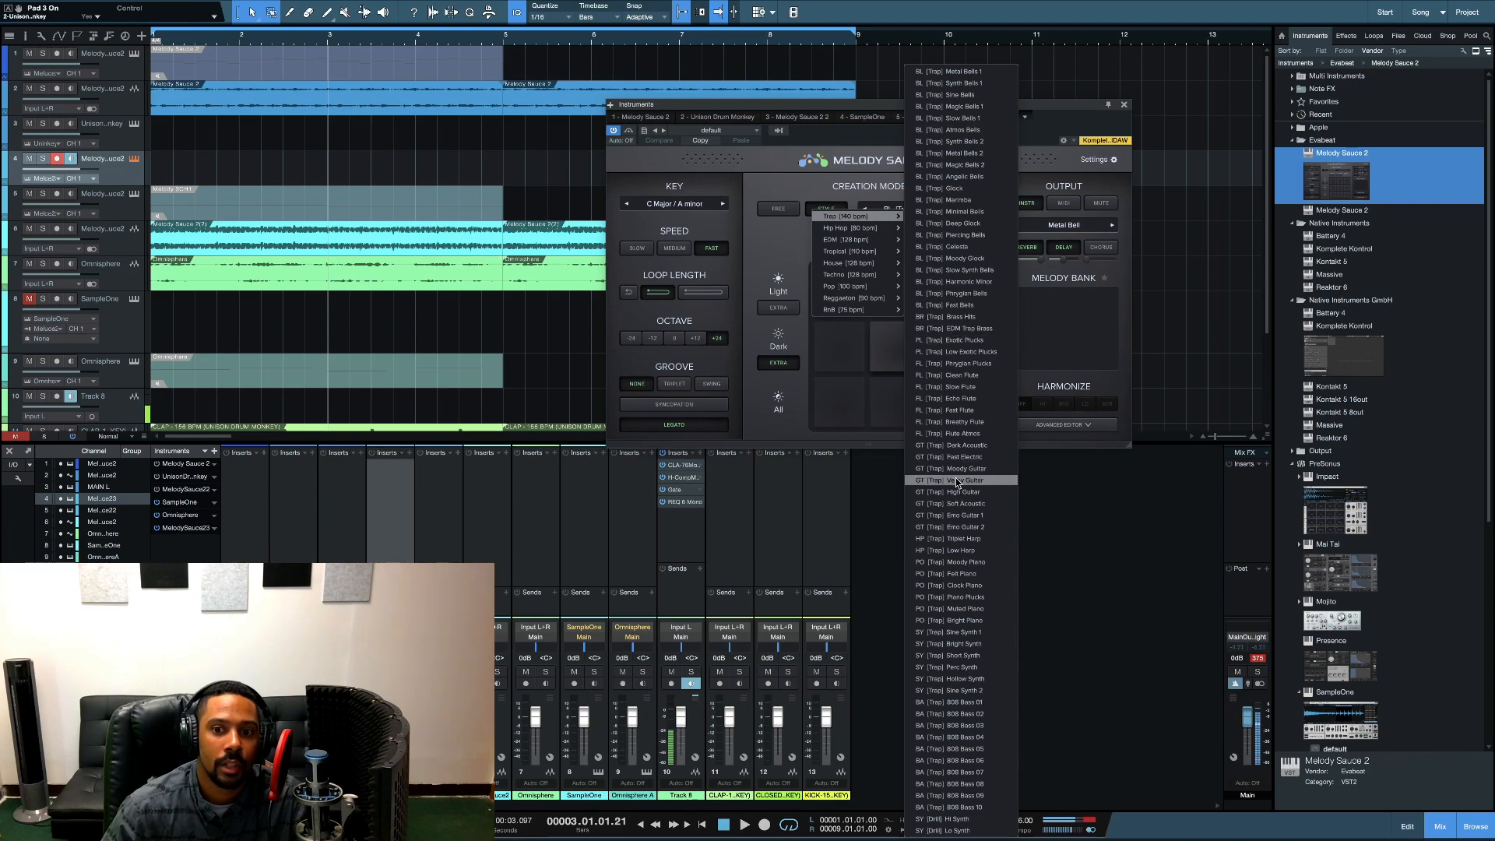
pyautogui.click(971, 554)
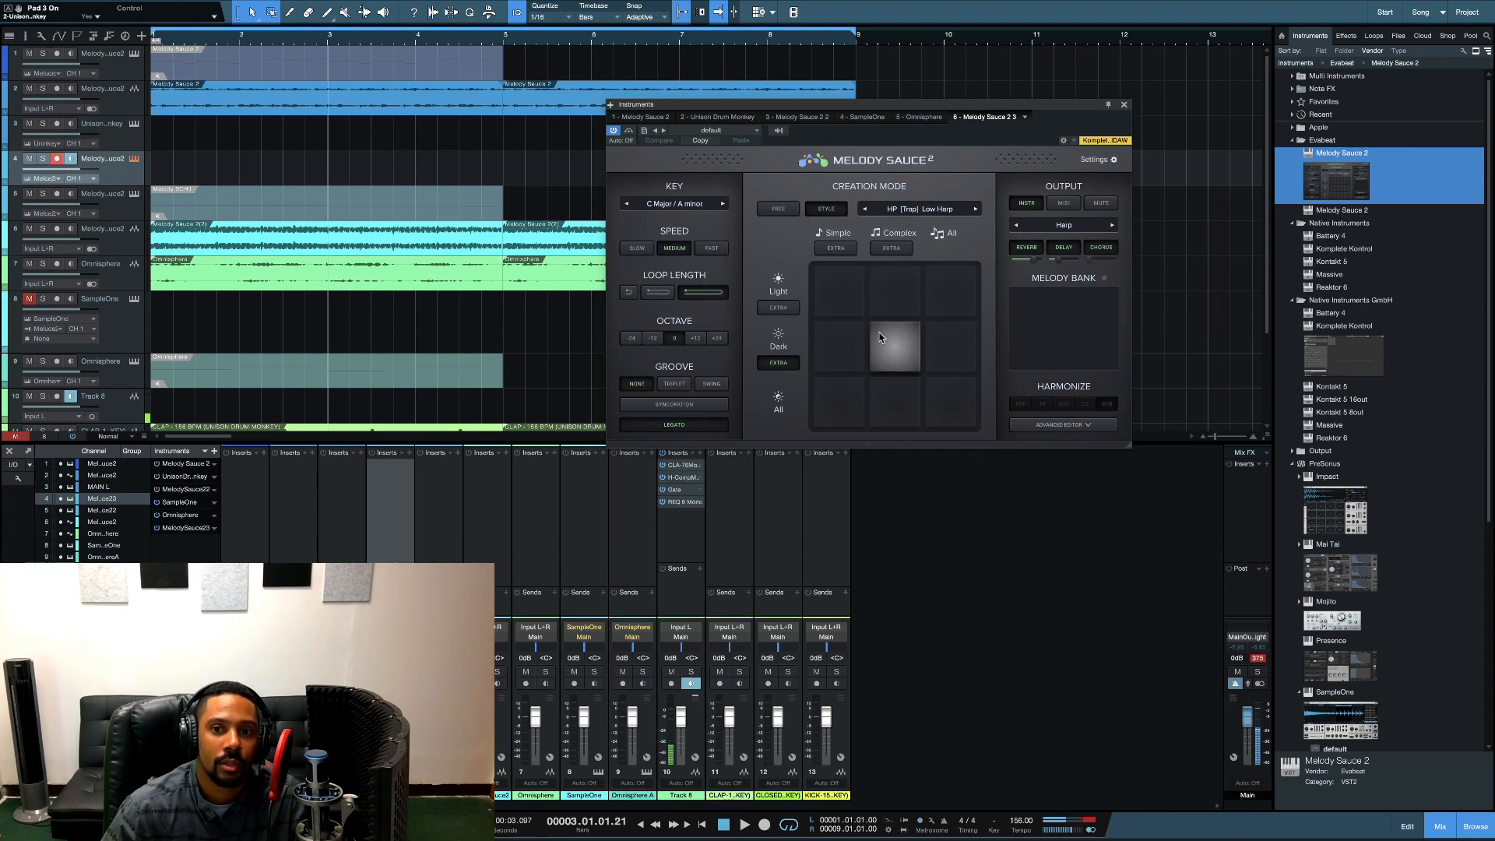
# Step: Generate two harp melodies in Melody Sauce 2 and audition them against the beat
pyautogui.click(898, 356)
pyautogui.click(916, 349)
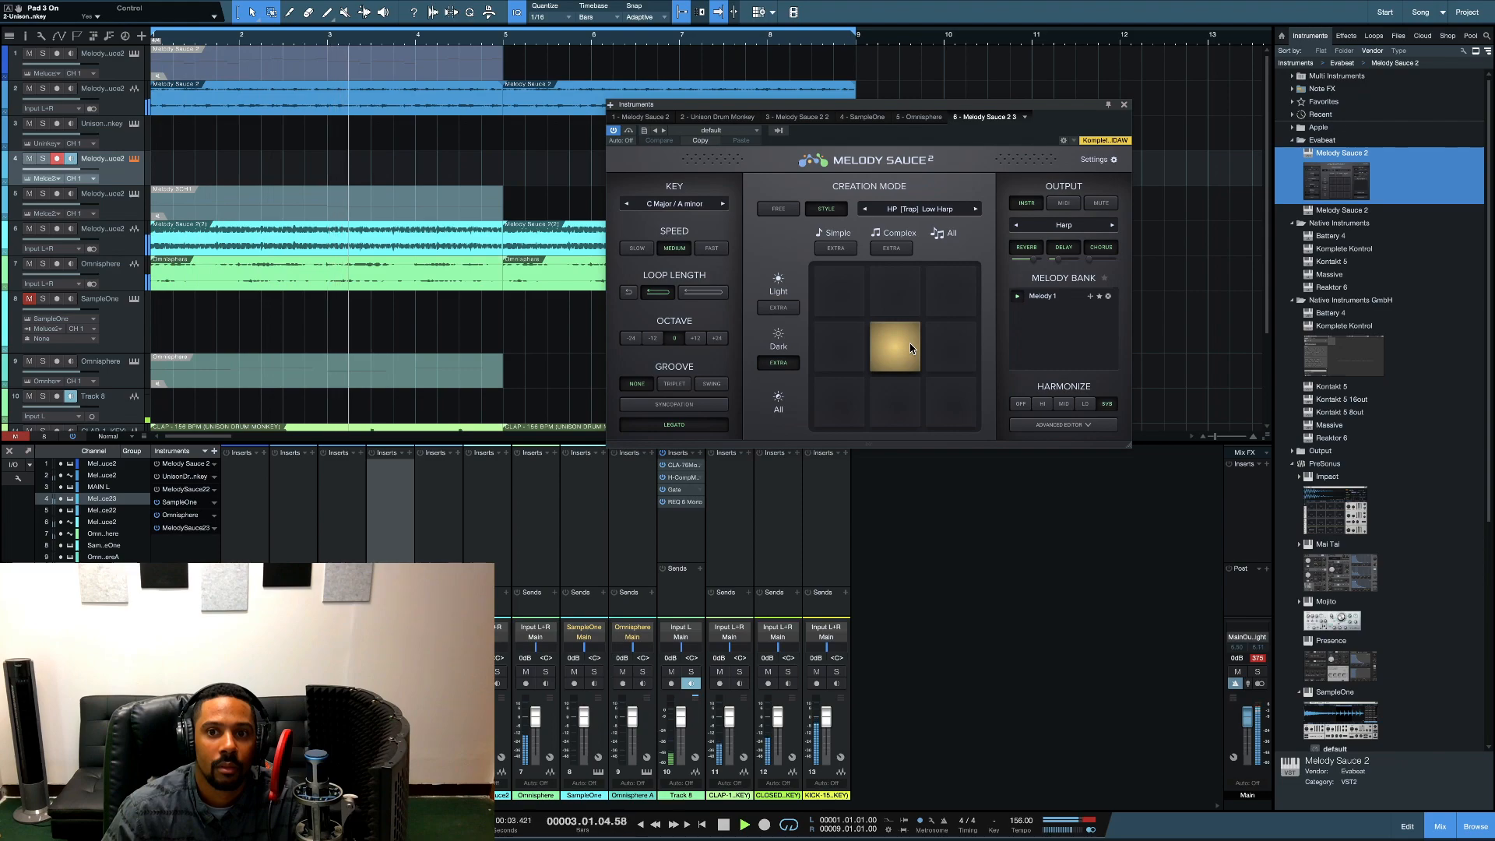
pyautogui.click(912, 348)
pyautogui.click(910, 346)
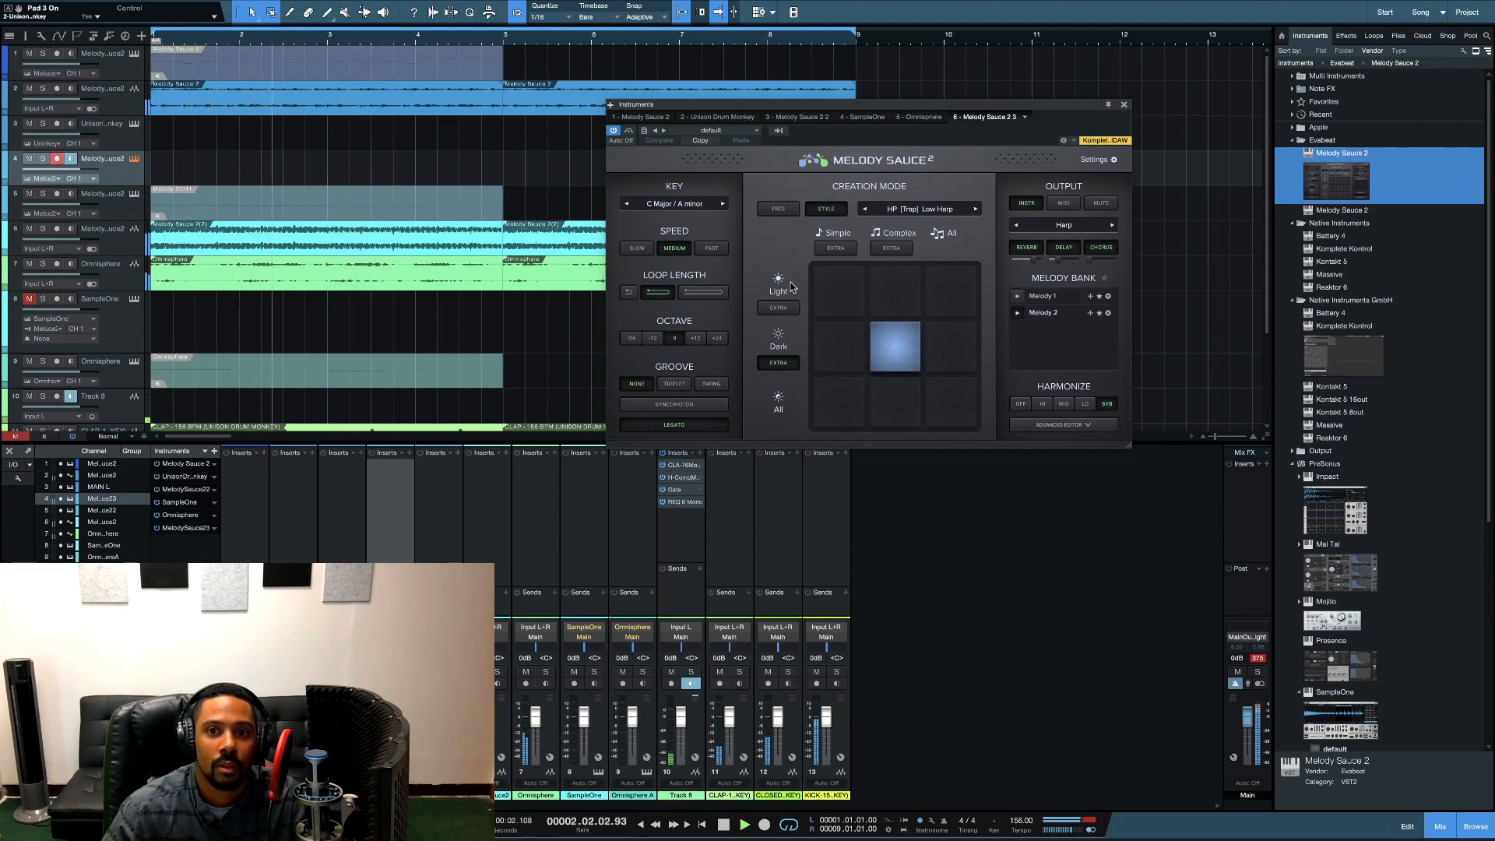
# Step: Set the octave to +24 and generate a third harp melody, auditioning it with the beat
pyautogui.click(717, 338)
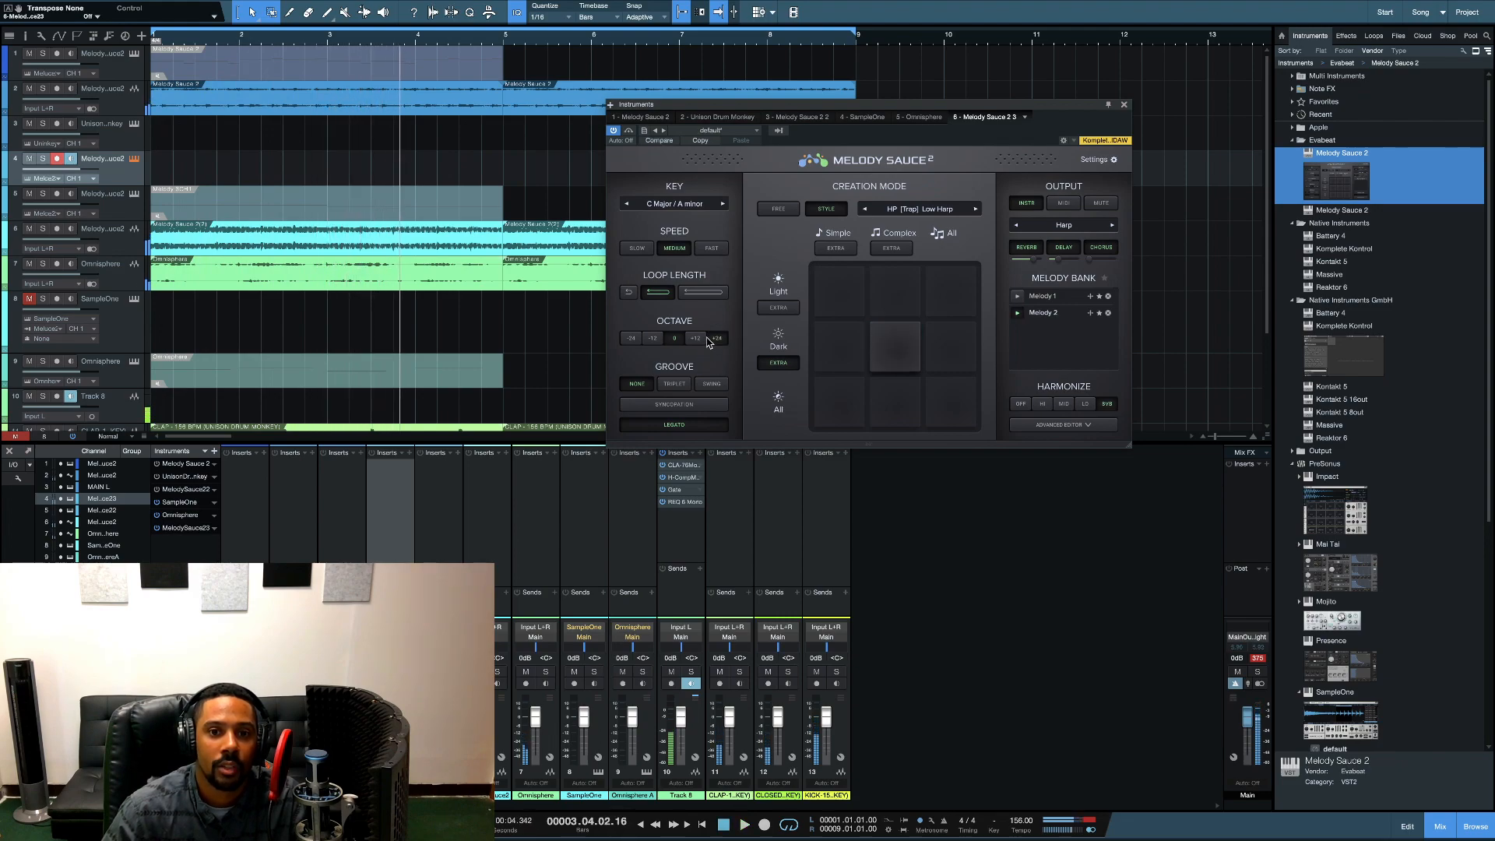
pyautogui.click(901, 361)
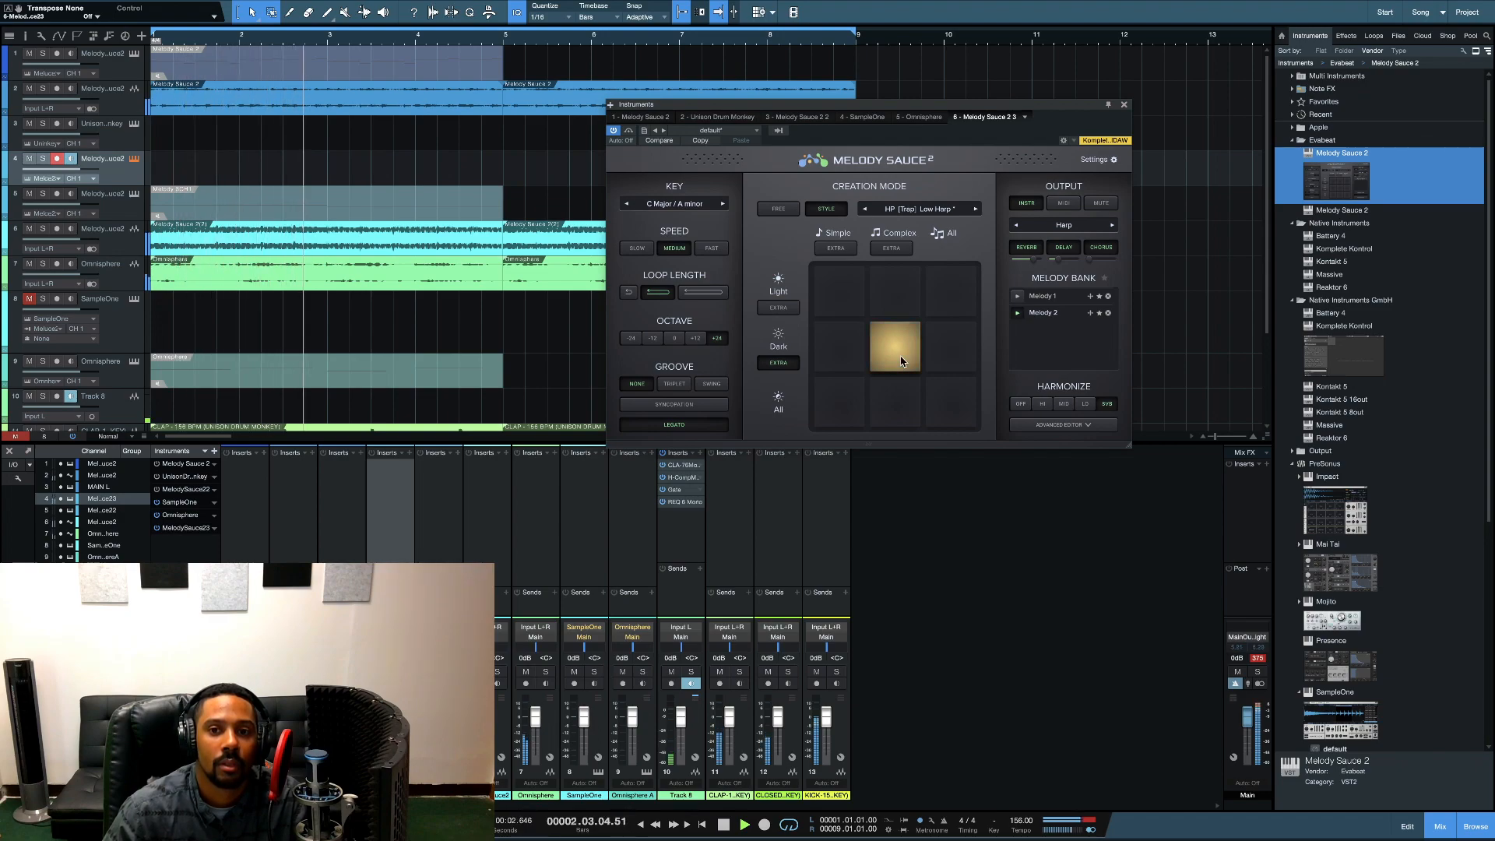
pyautogui.click(898, 359)
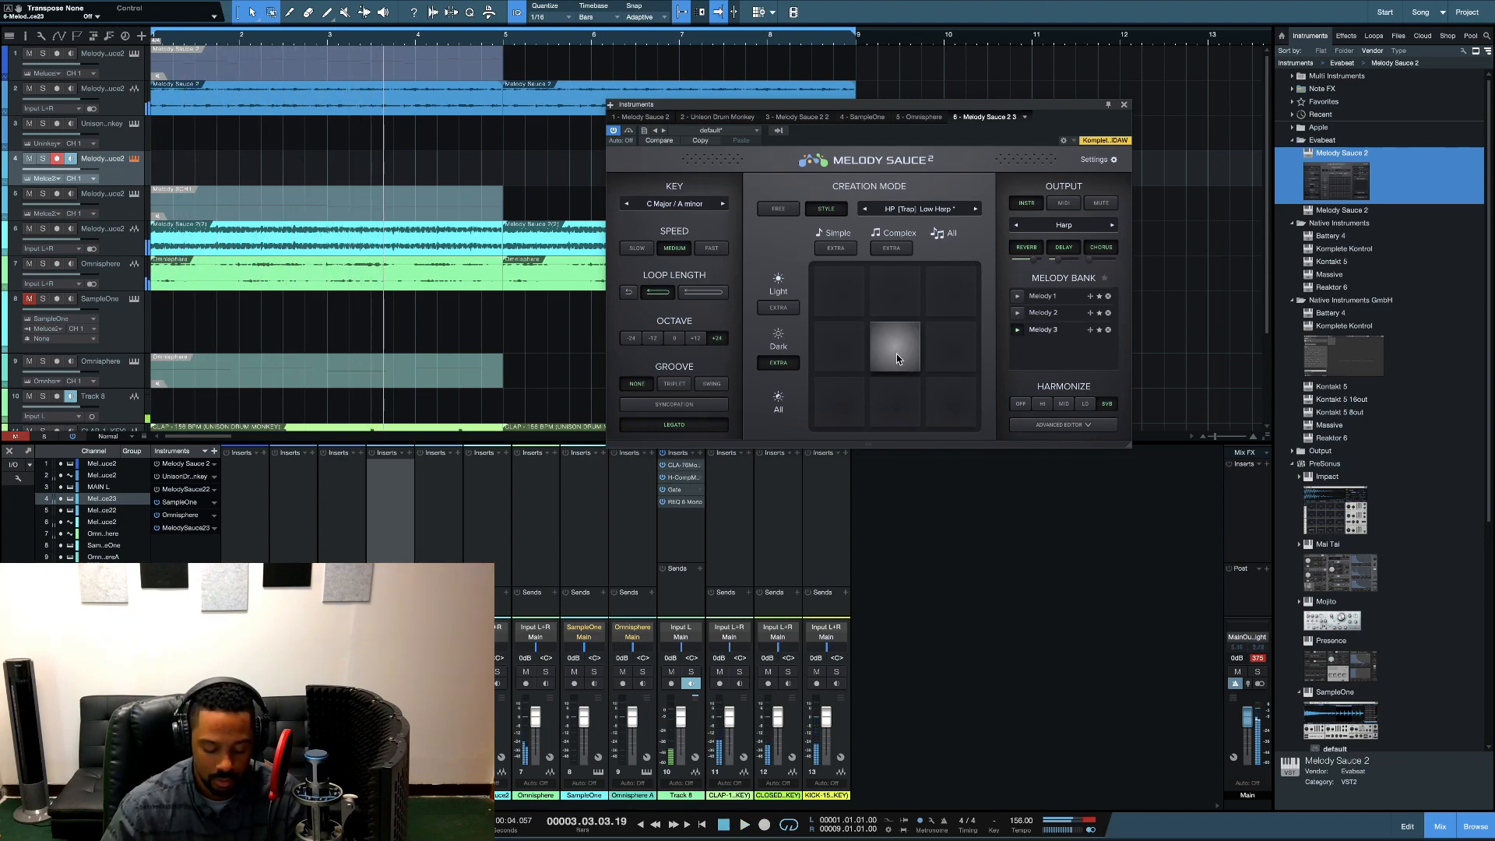
pyautogui.click(895, 354)
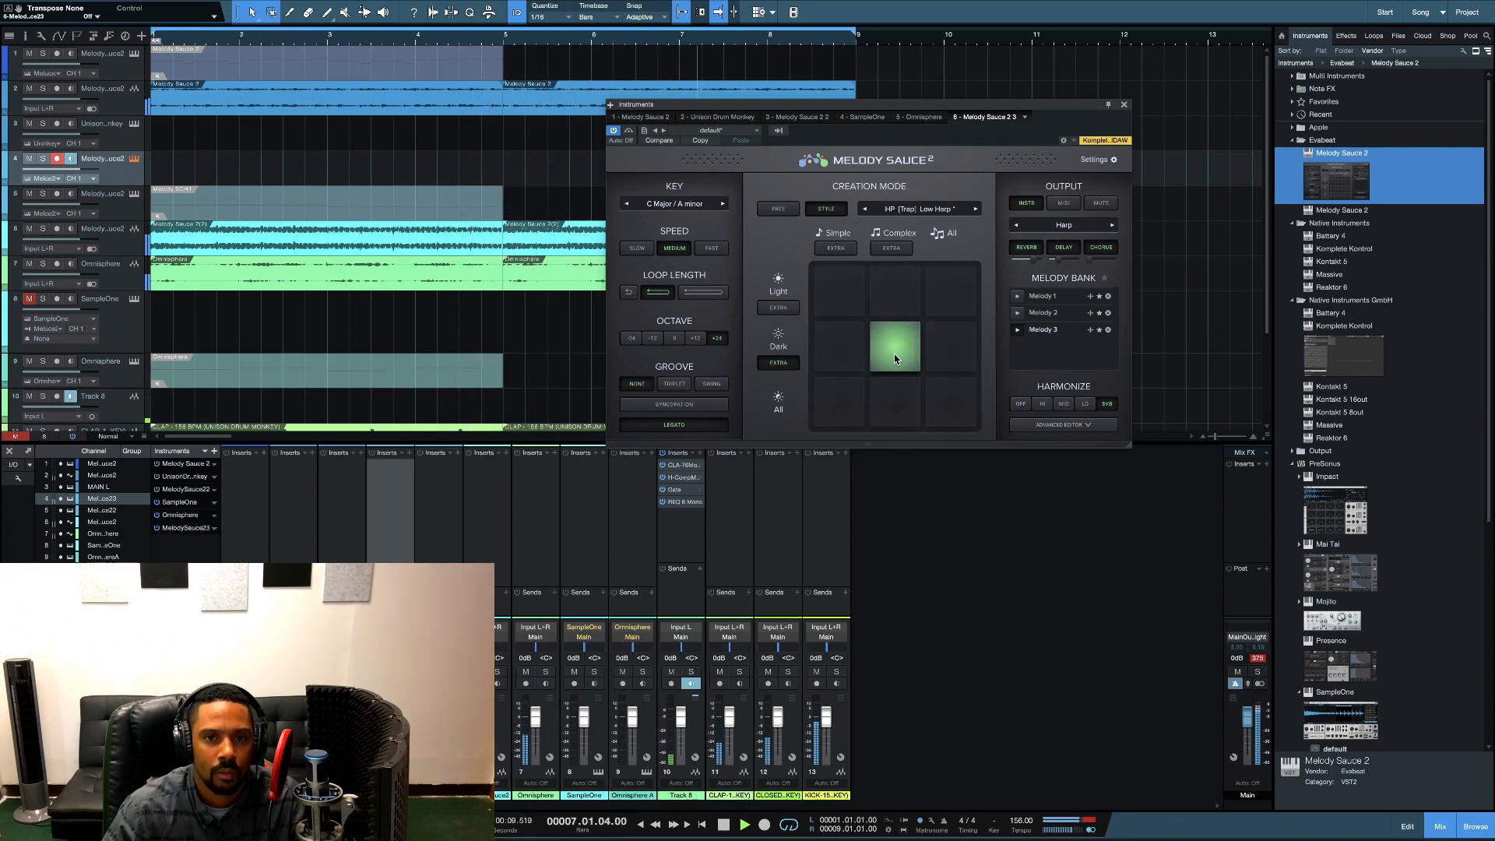
# Step: Set the octave to 0, stop playback, and try to pull Melody 3 out of the melody bank
pyautogui.click(675, 341)
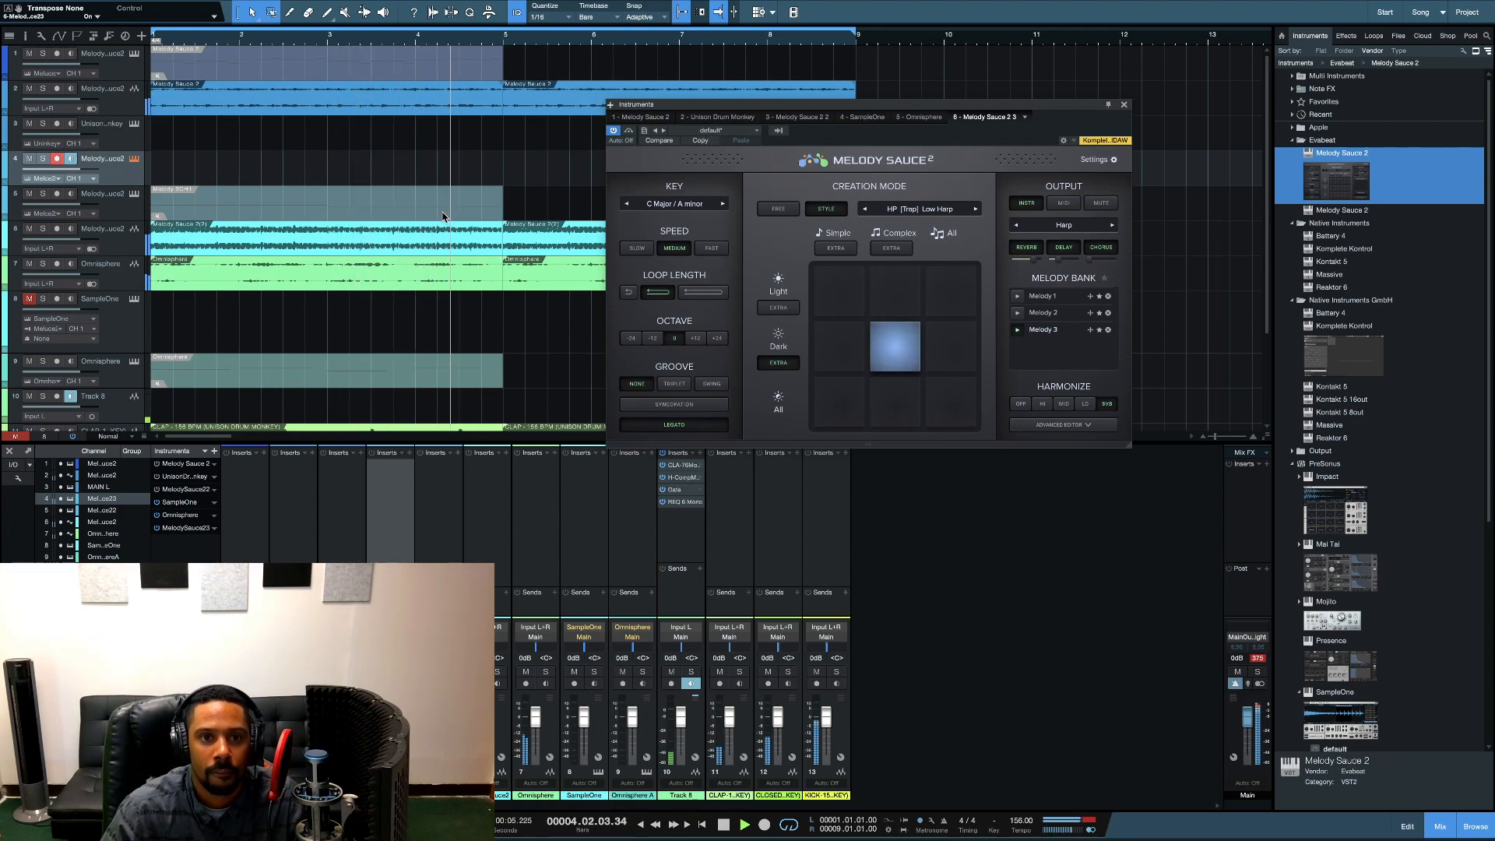
pyautogui.scroll(-3, 442, 217)
pyautogui.scroll(1, 442, 217)
pyautogui.press('space')
pyautogui.scroll(1, 442, 217)
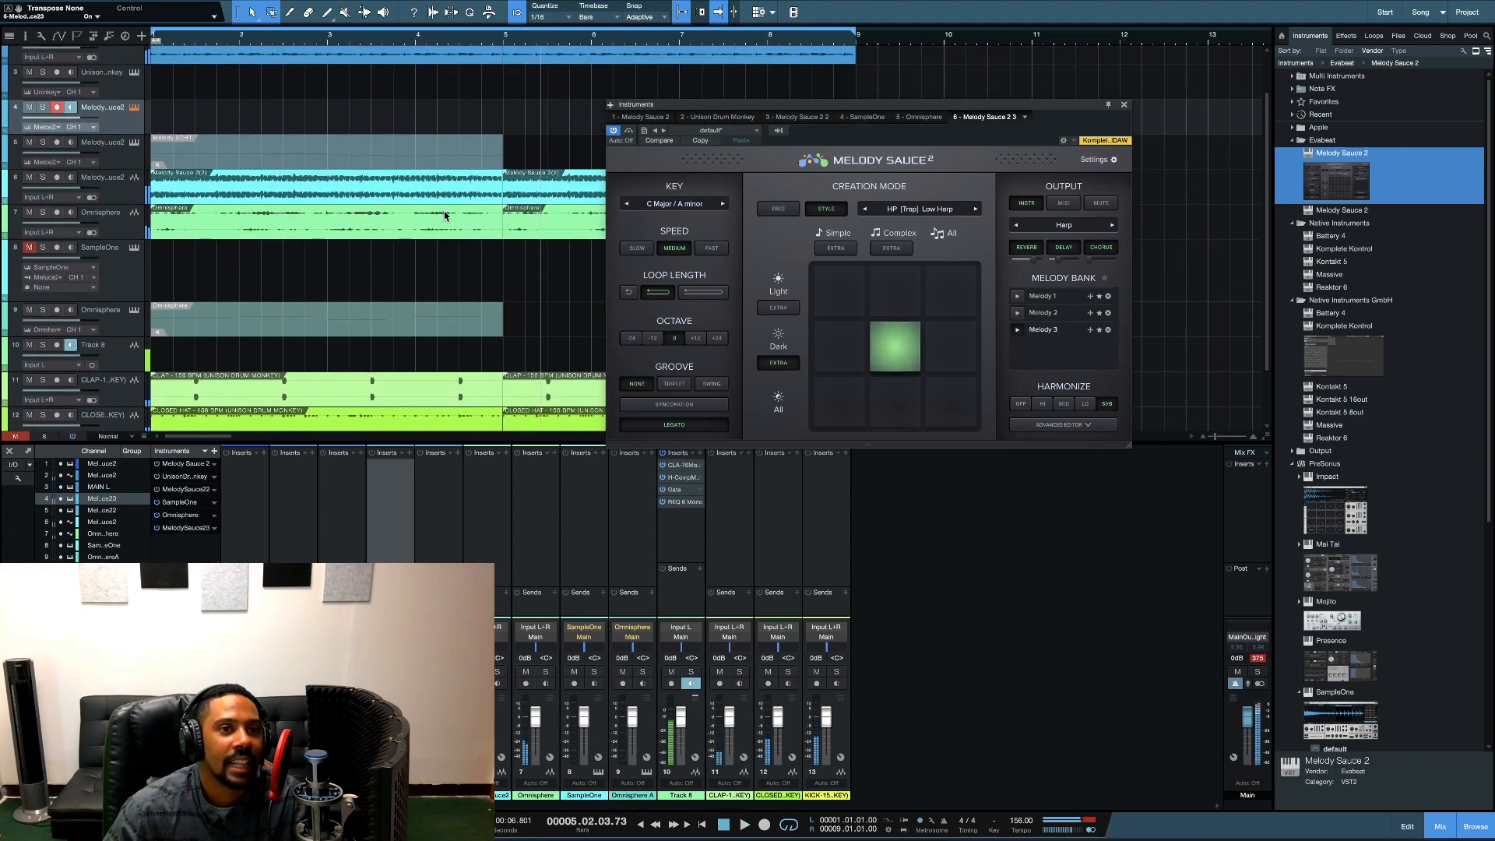
pyautogui.moveTo(1058, 333); pyautogui.dragTo(862, 320)
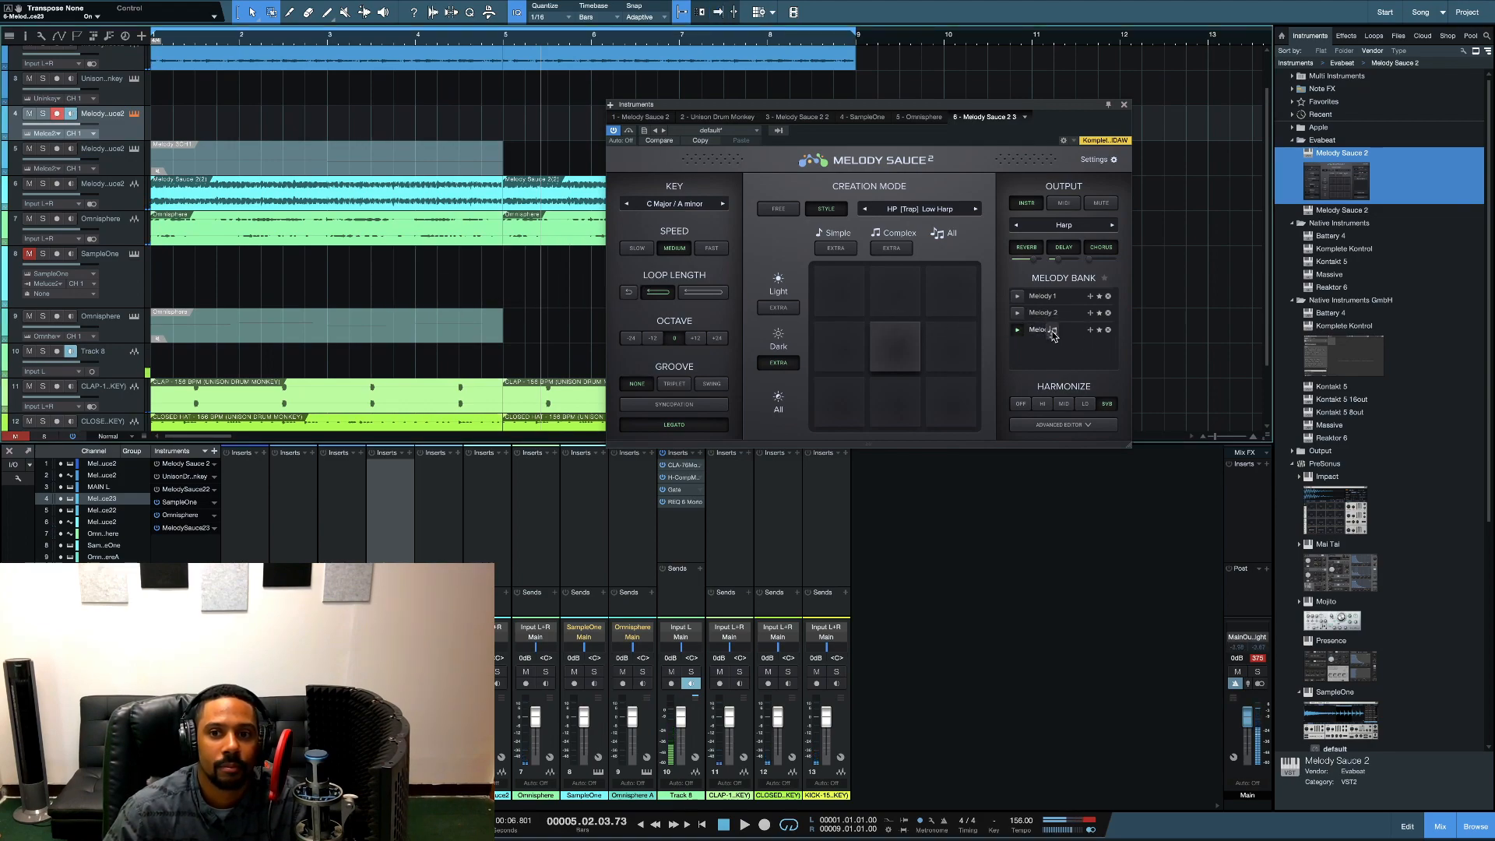
# Step: Generate a fourth harp melody, turn Harmonize off, and audition it against the beat at octave +12 and back at 0
pyautogui.click(896, 356)
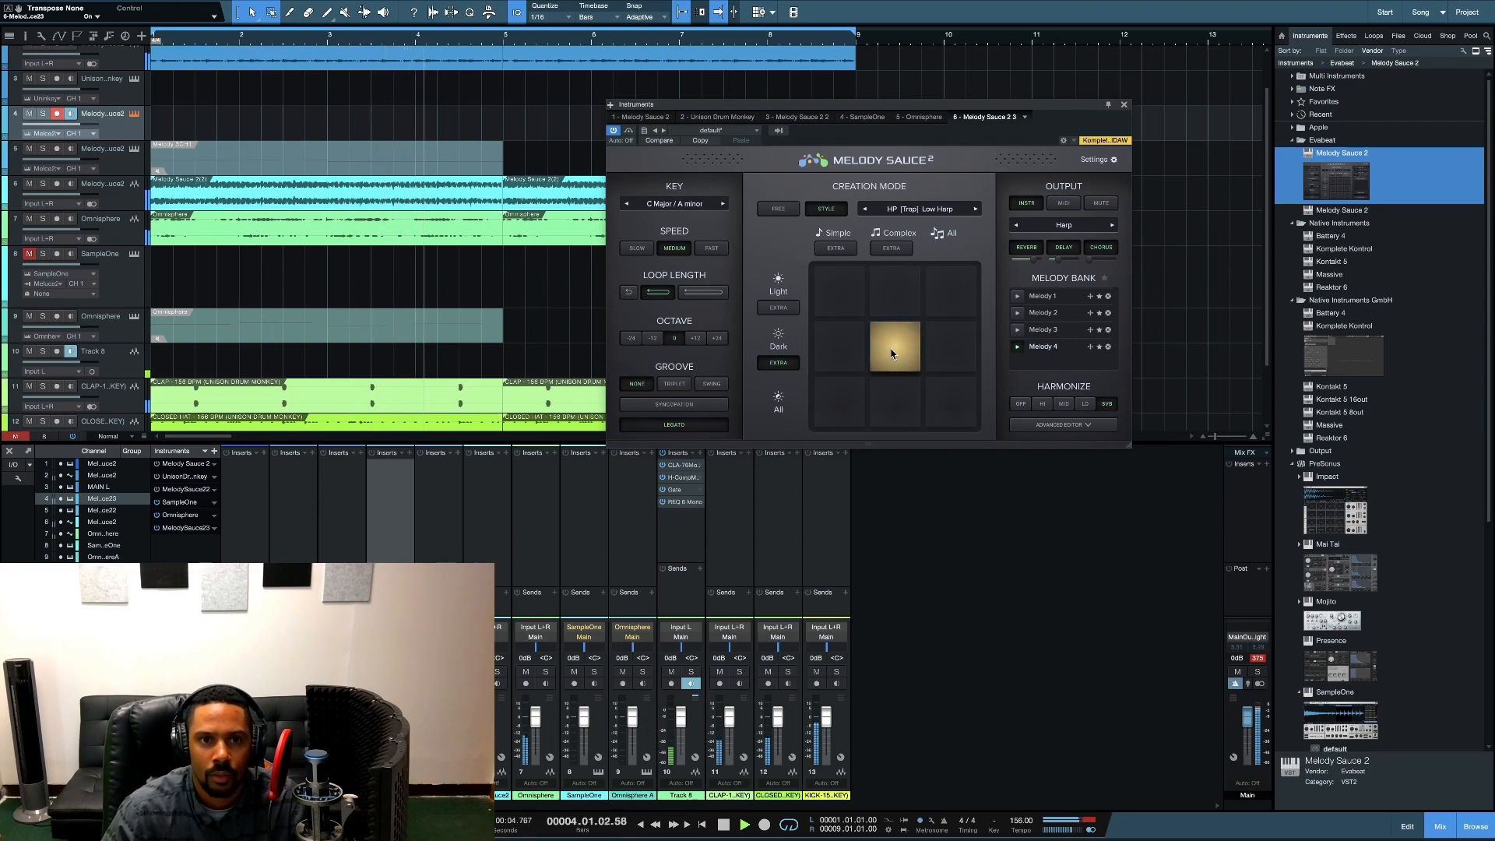
pyautogui.press('space')
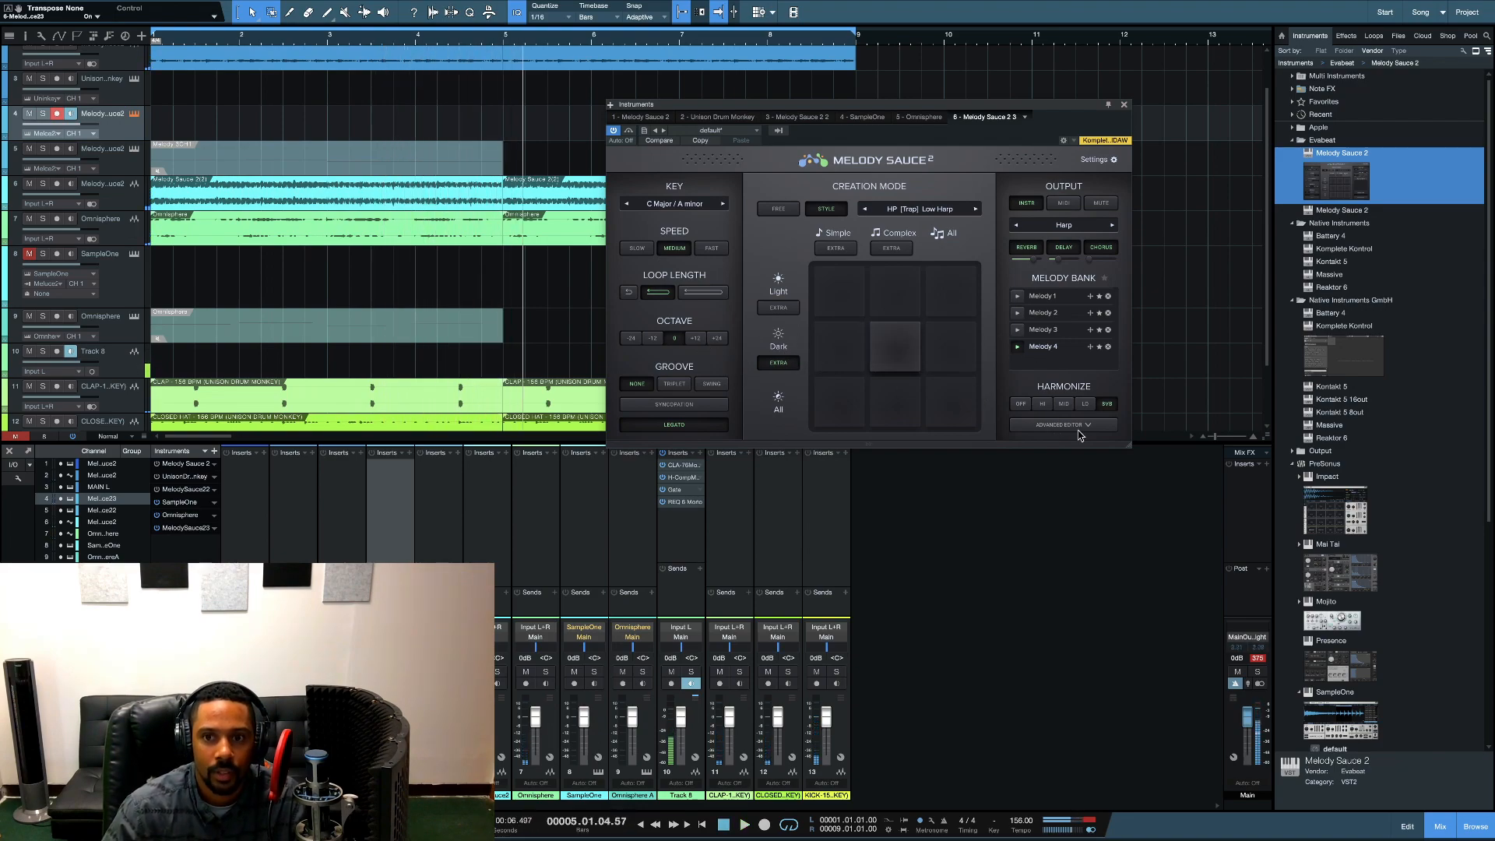
pyautogui.press('space')
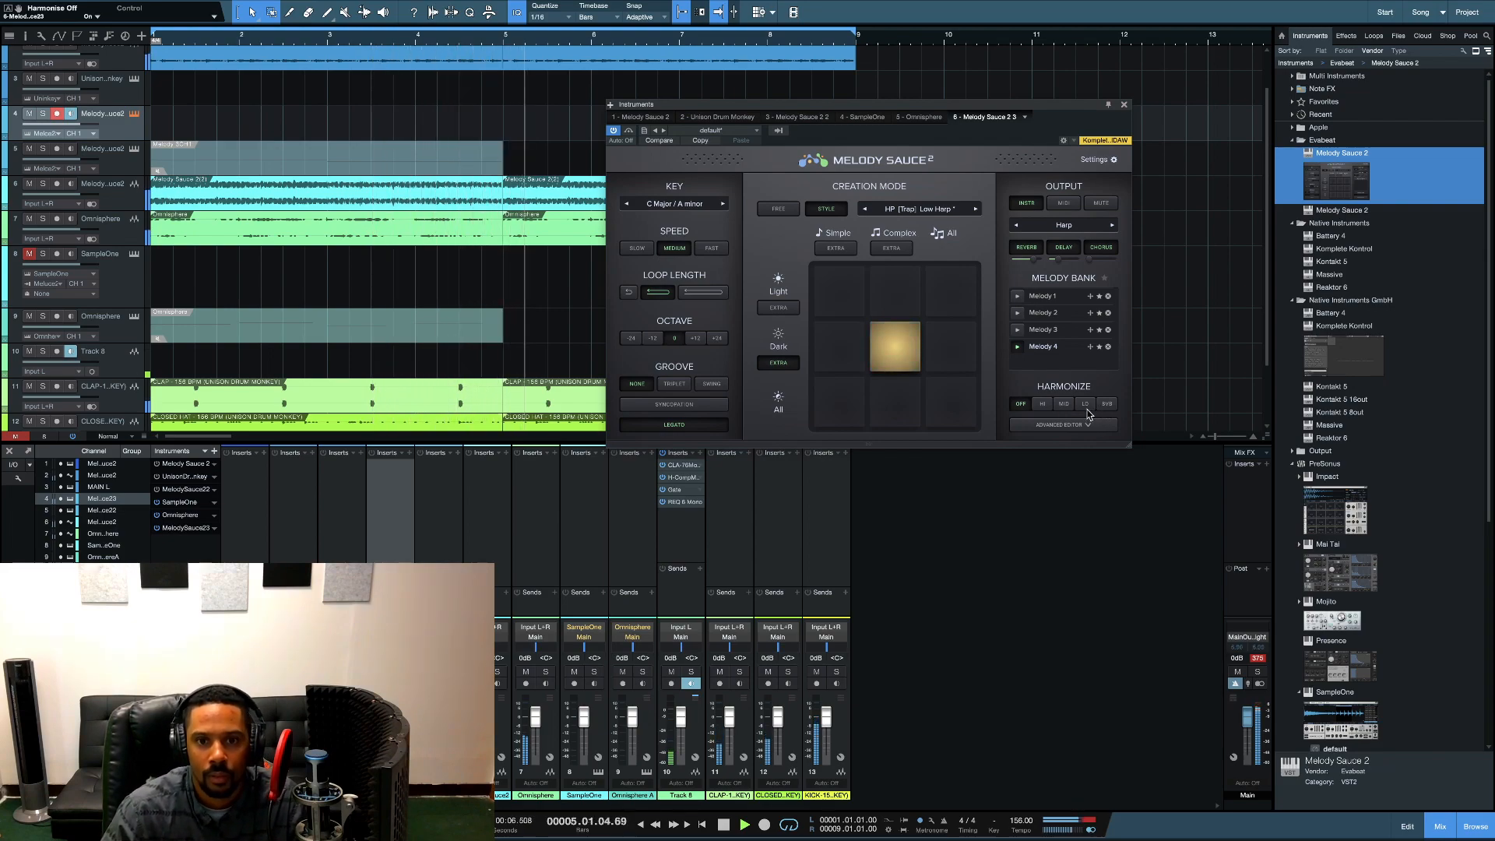
pyautogui.click(698, 342)
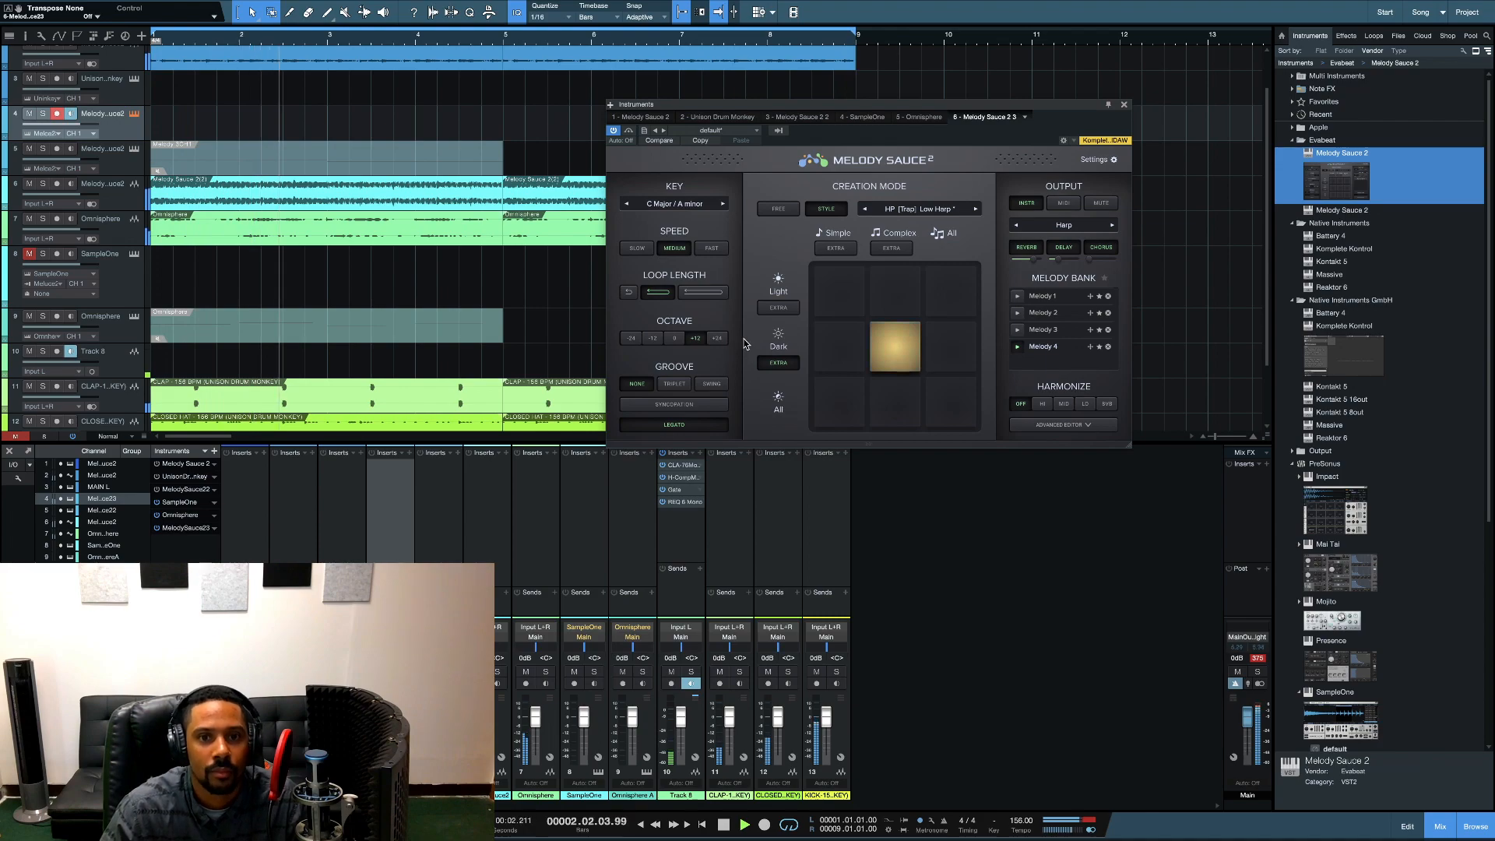
pyautogui.click(675, 339)
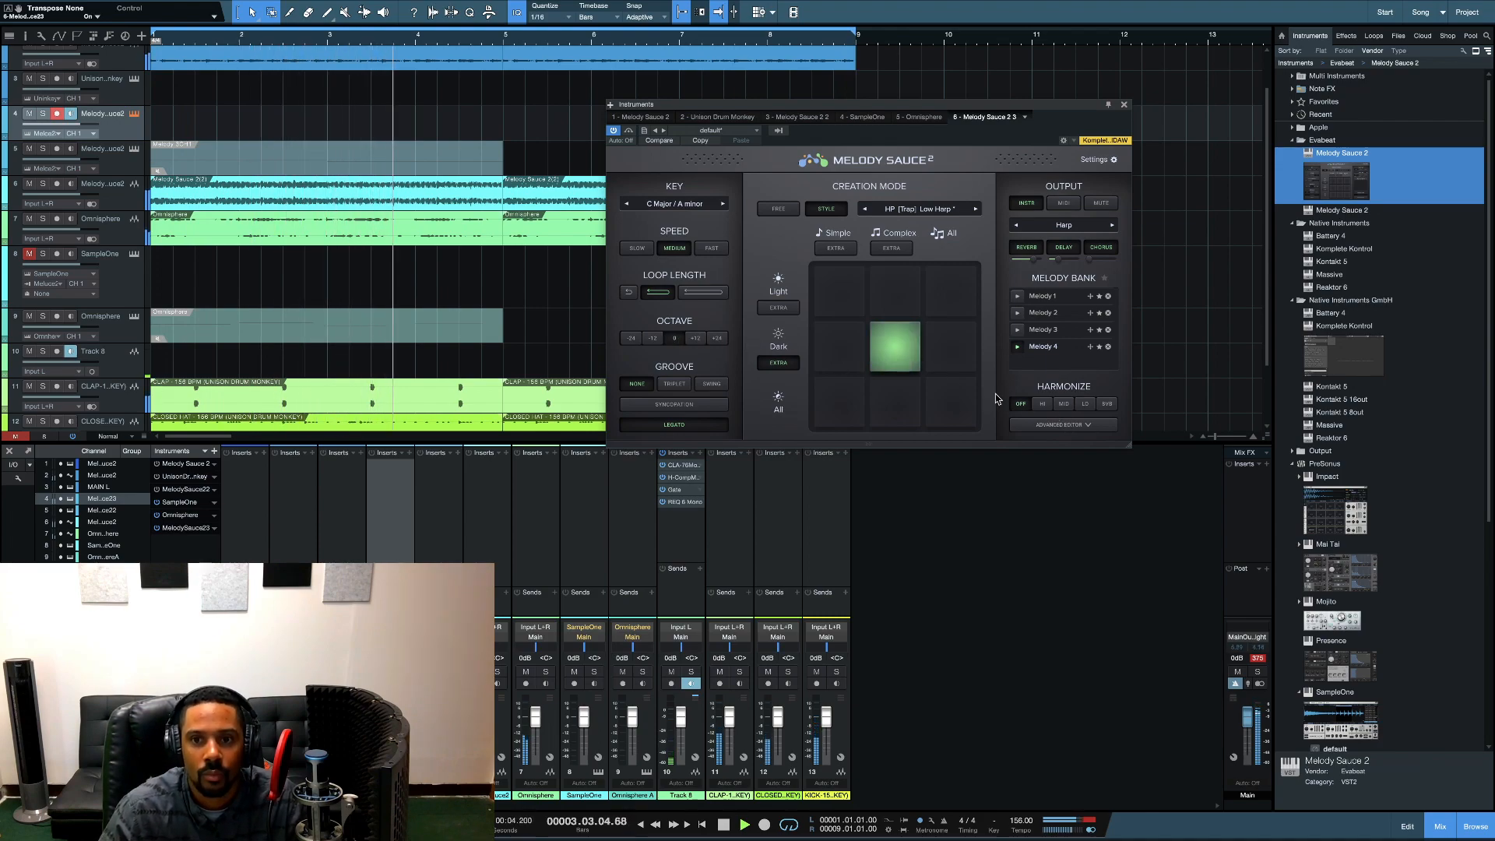
# Step: Place Melody 4 at bar 1 of the fourth track, duplicate it to fill bars 5–8, and close the instrument window
pyautogui.moveTo(628, 292); pyautogui.dragTo(179, 125)
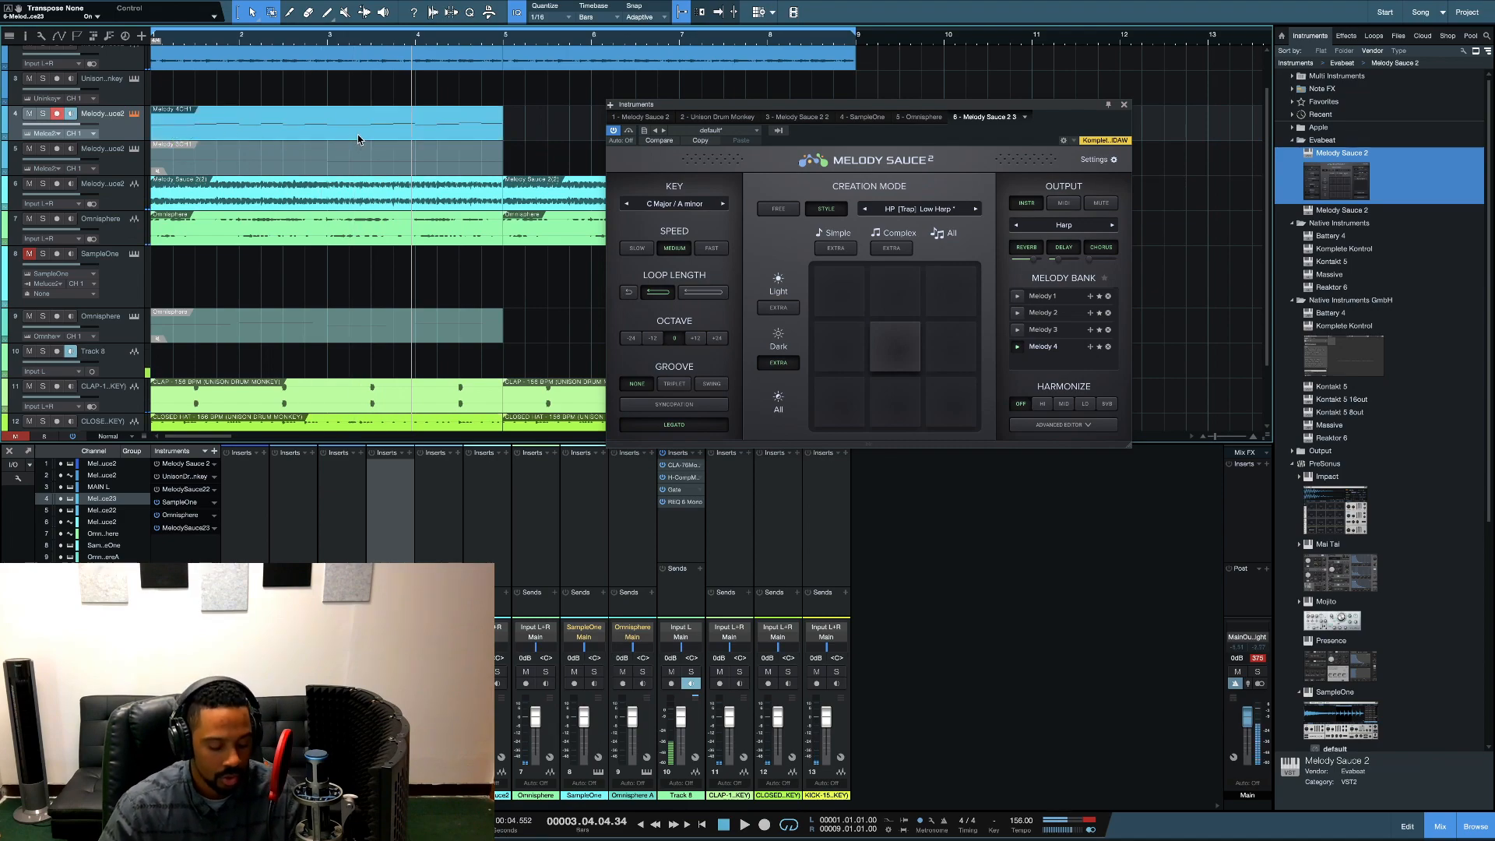
pyautogui.press('d')
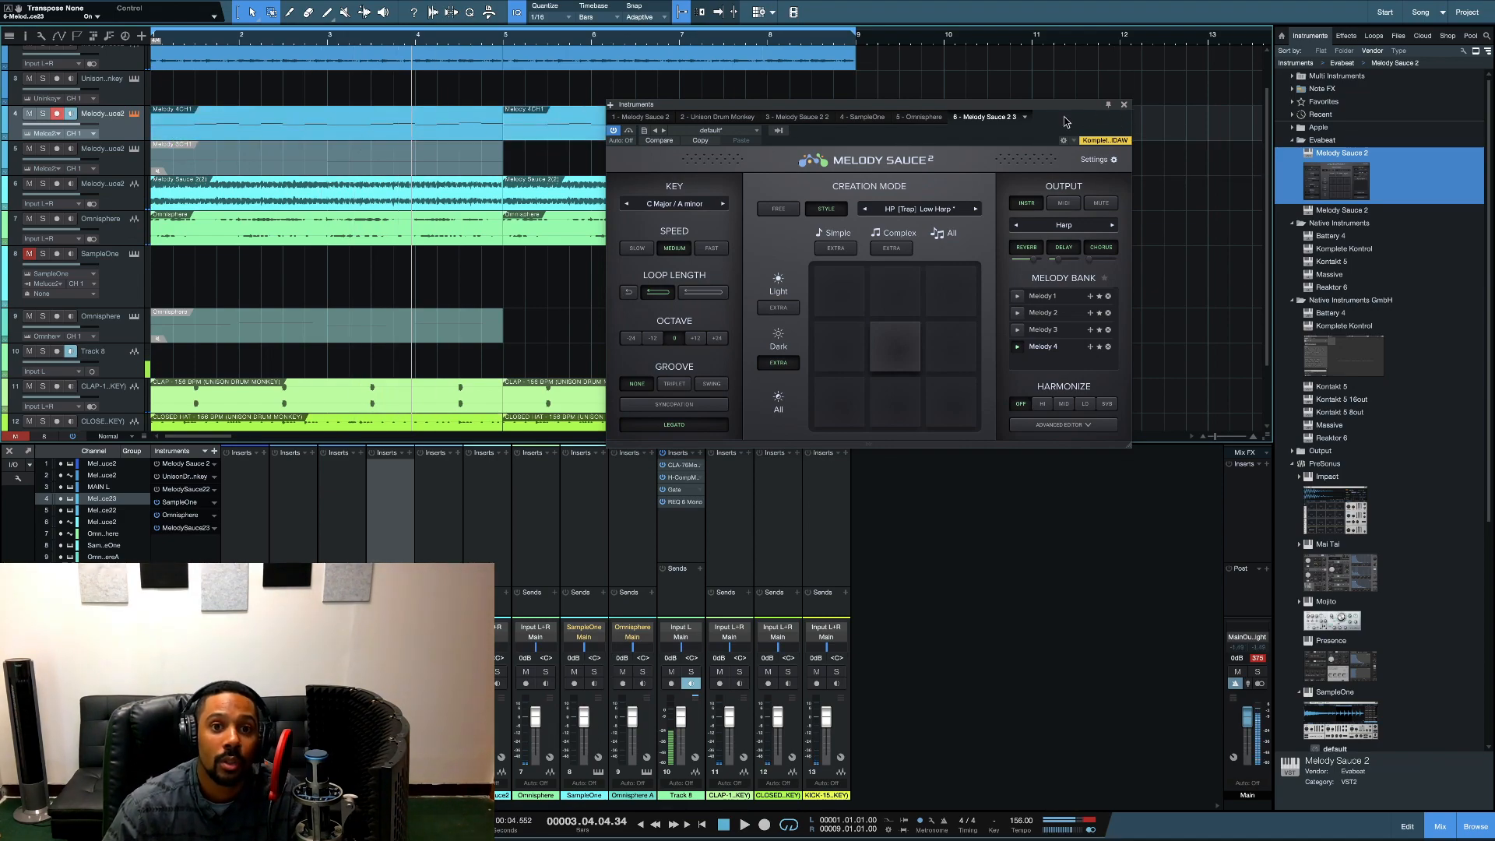
pyautogui.click(1124, 104)
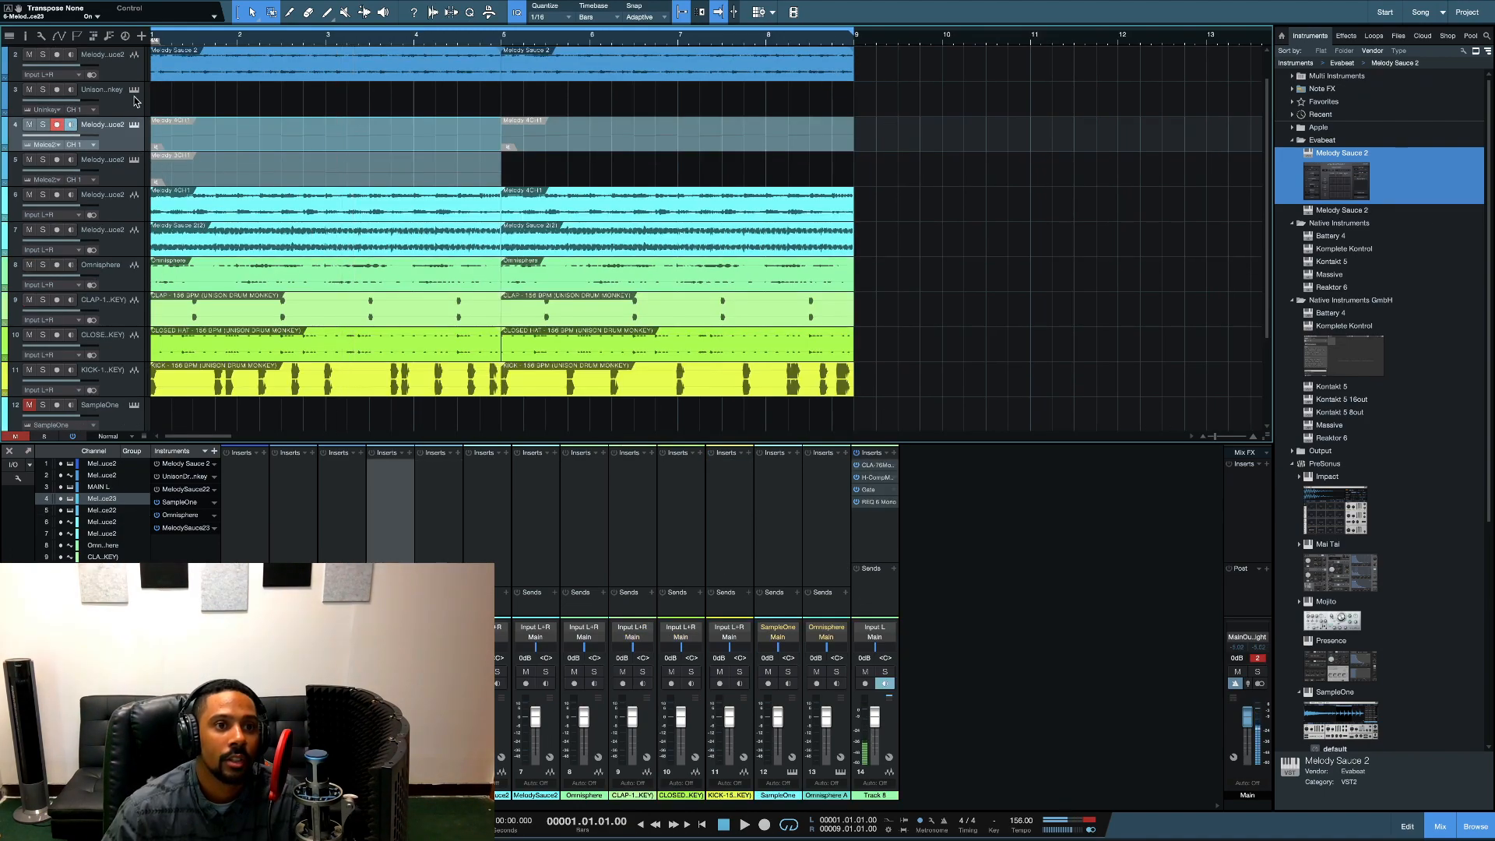
# Step: Enable the Perc pad in Drum Monkey, disable kick, clap and closed hat, and audition the percussion with the beat
pyautogui.click(134, 89)
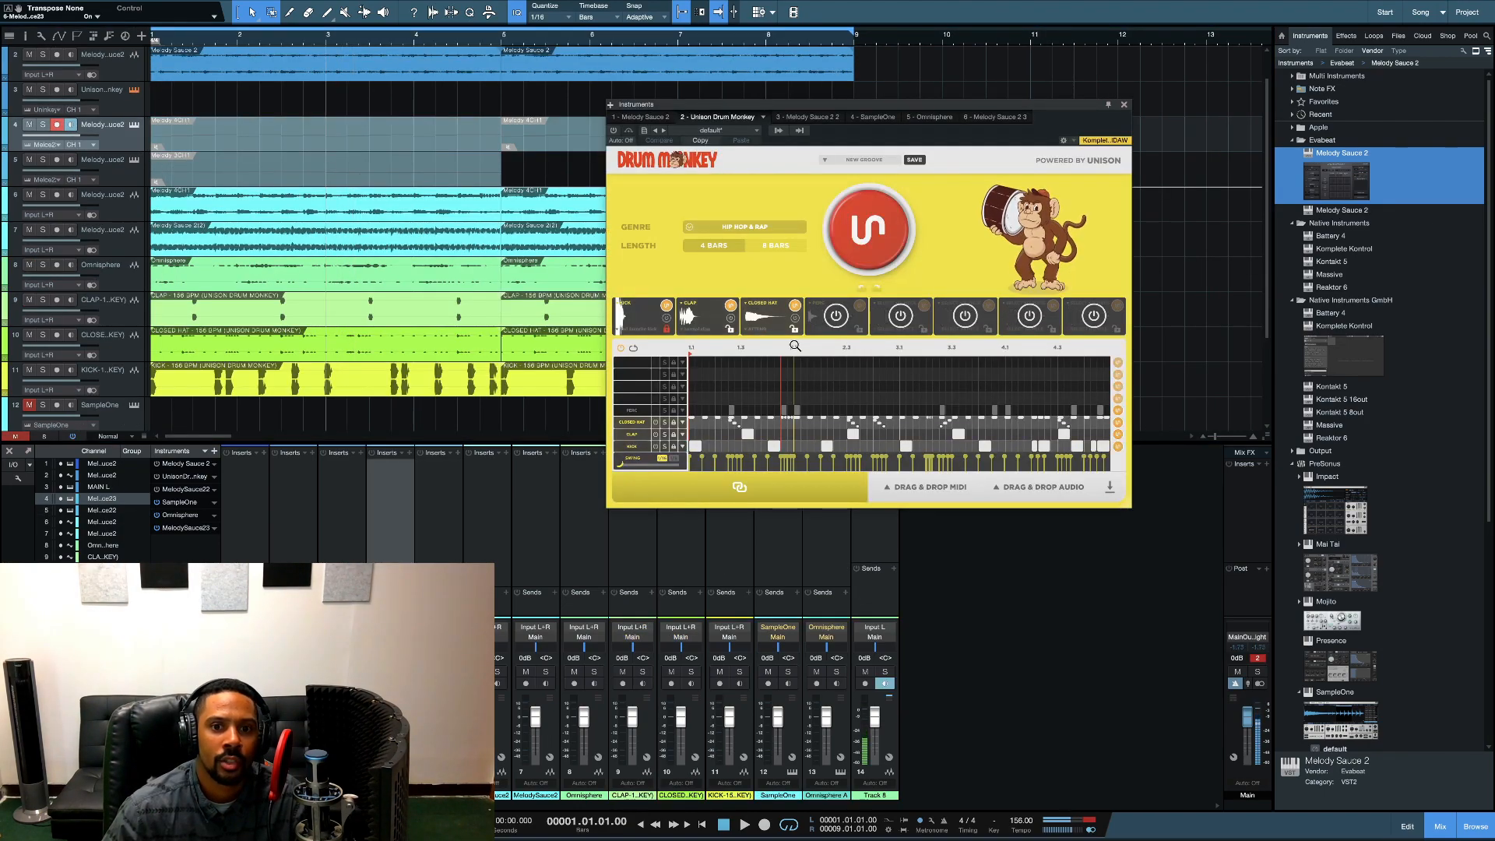
pyautogui.click(837, 316)
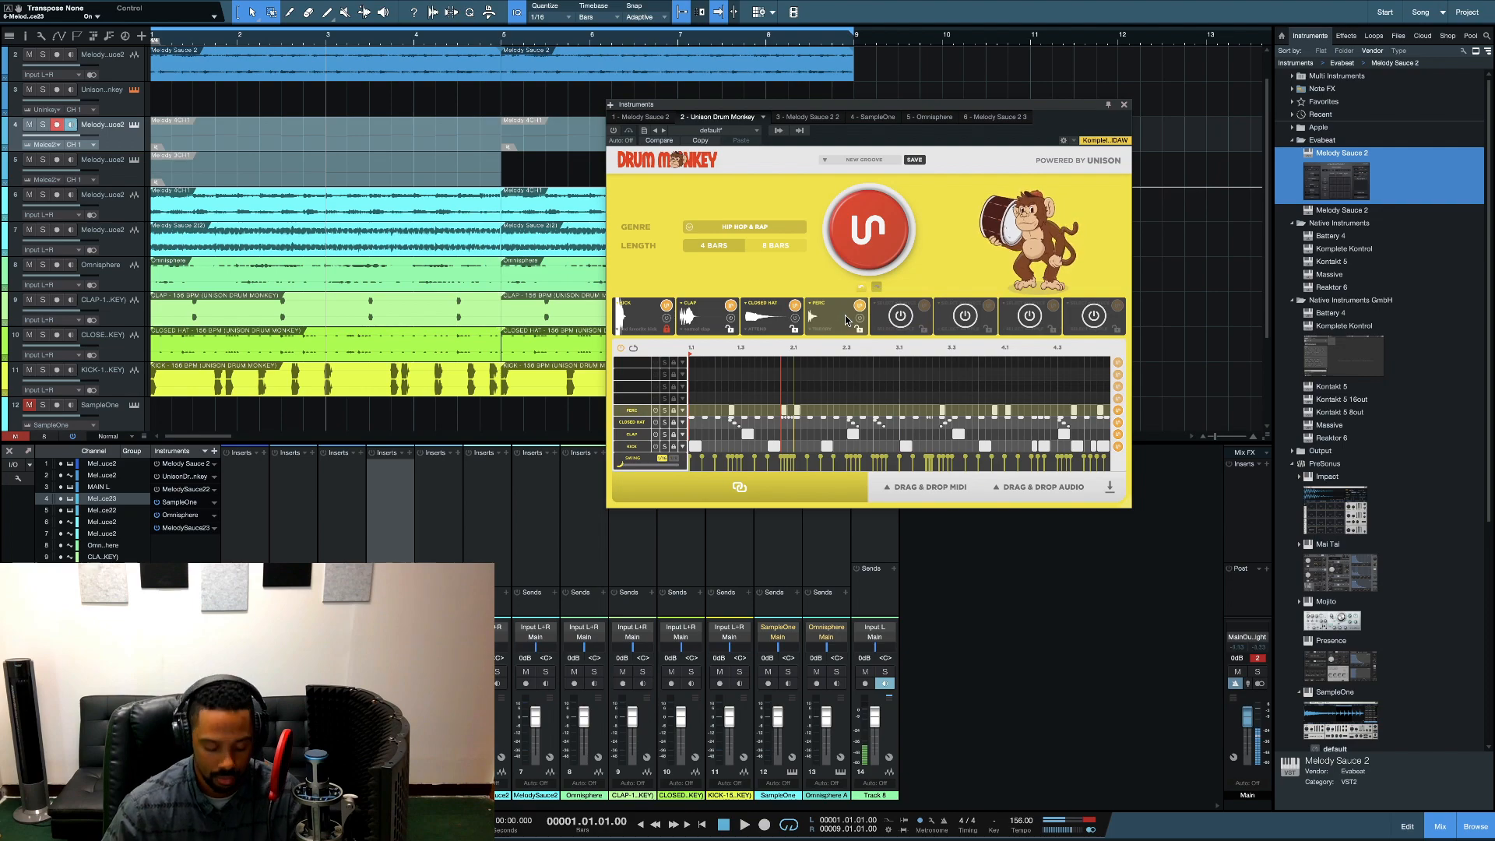
pyautogui.click(613, 131)
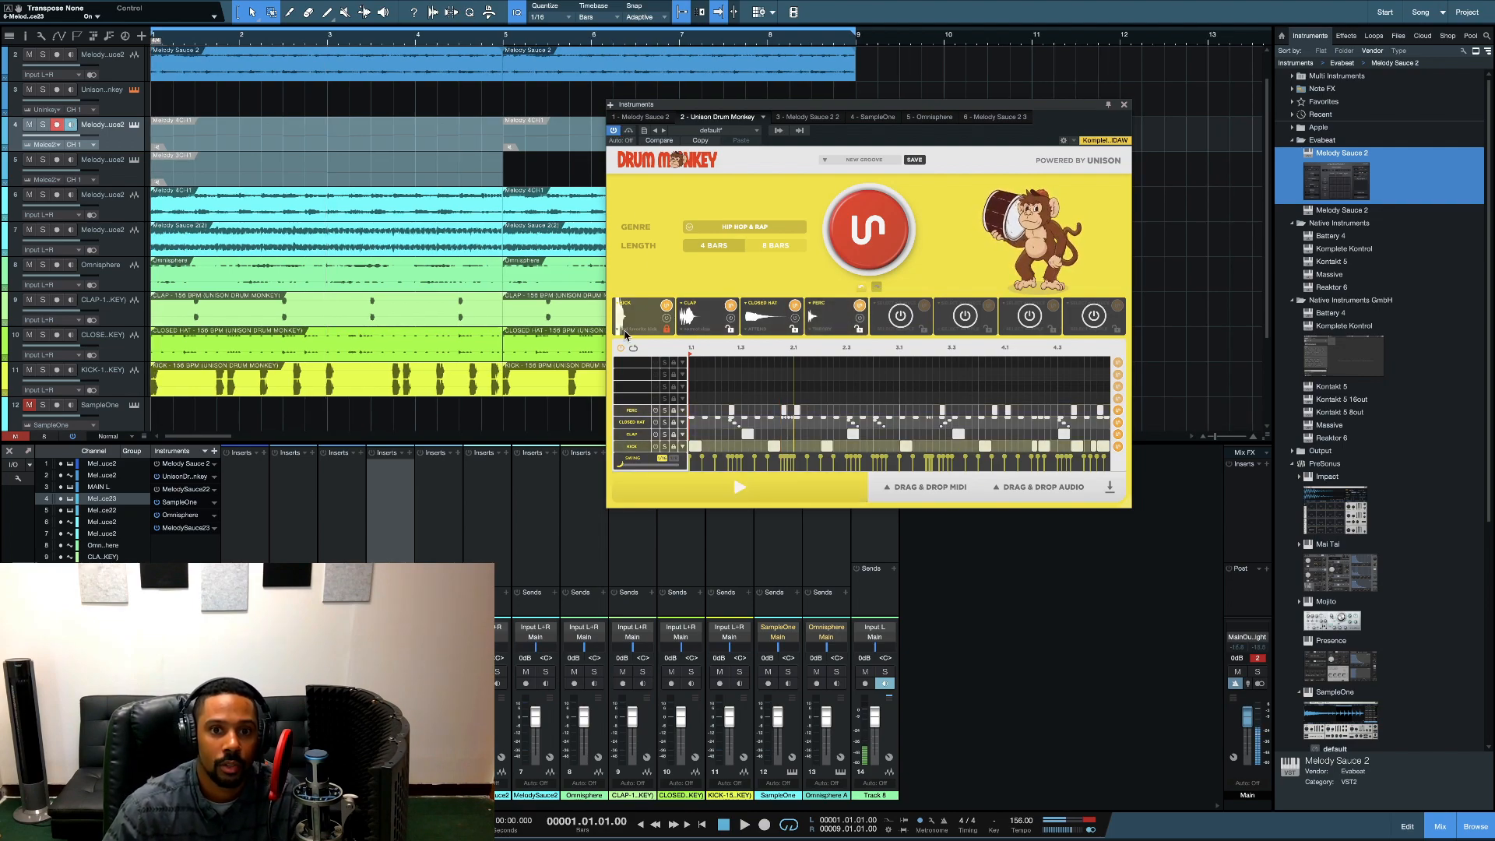
pyautogui.click(655, 422)
pyautogui.click(655, 434)
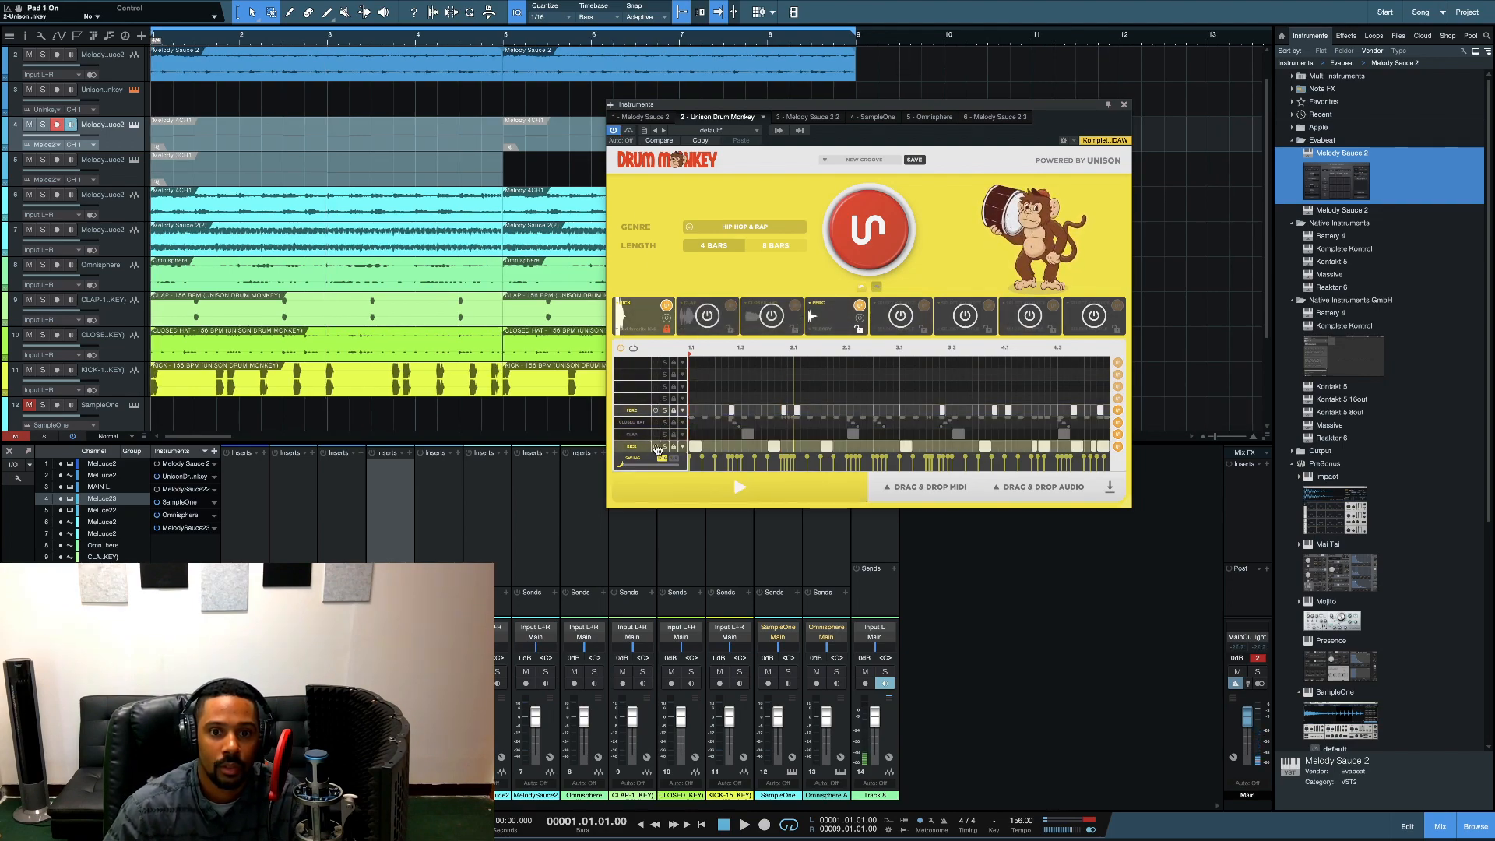
pyautogui.click(655, 447)
pyautogui.press('space')
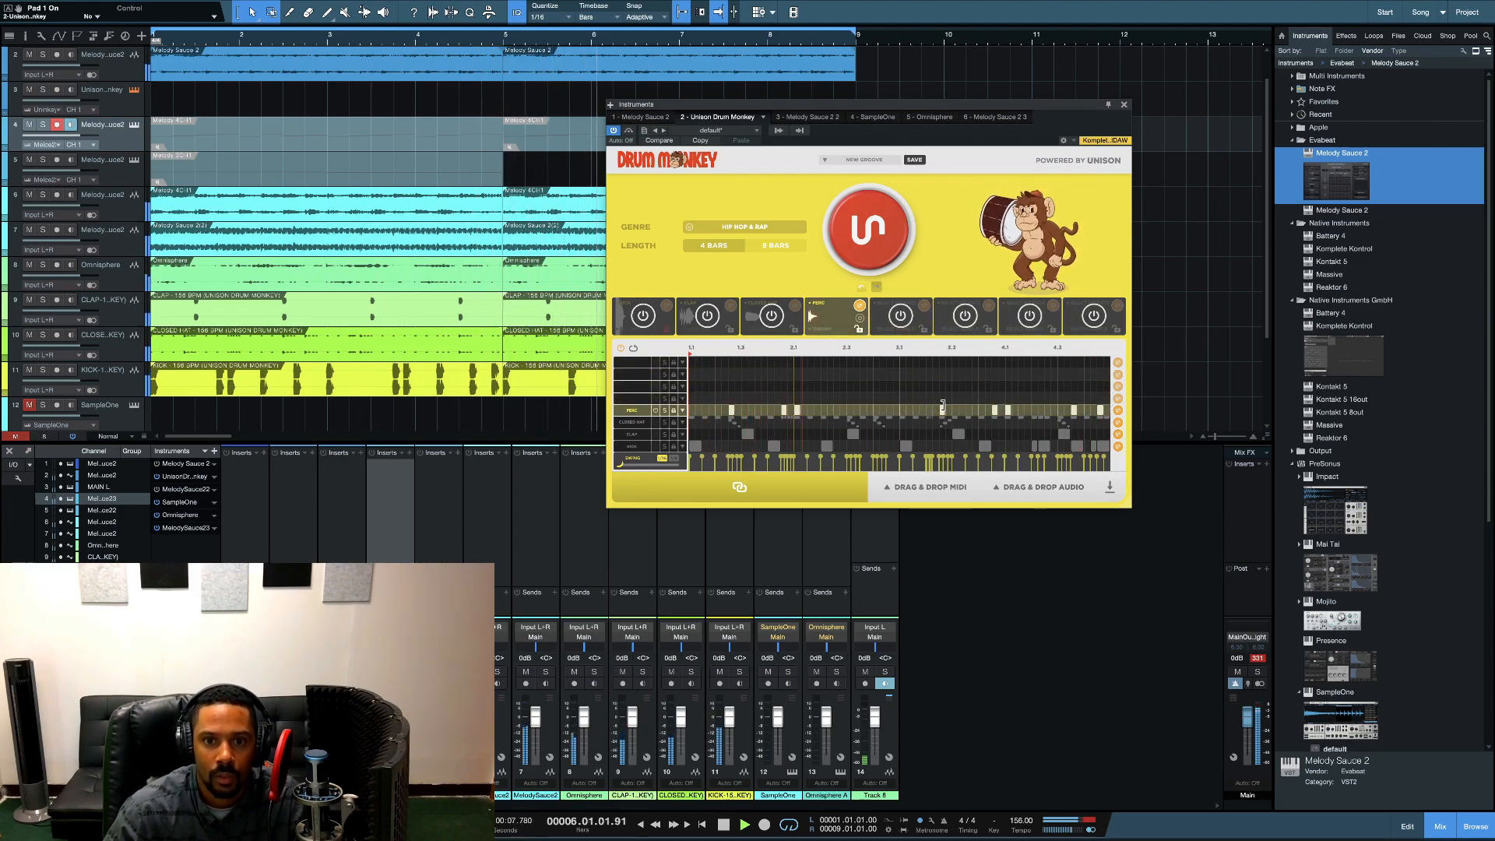
pyautogui.press('space')
# Step: Export the Drum Monkey percussion as an audio stem onto its own track starting at bar 1
pyautogui.click(1021, 489)
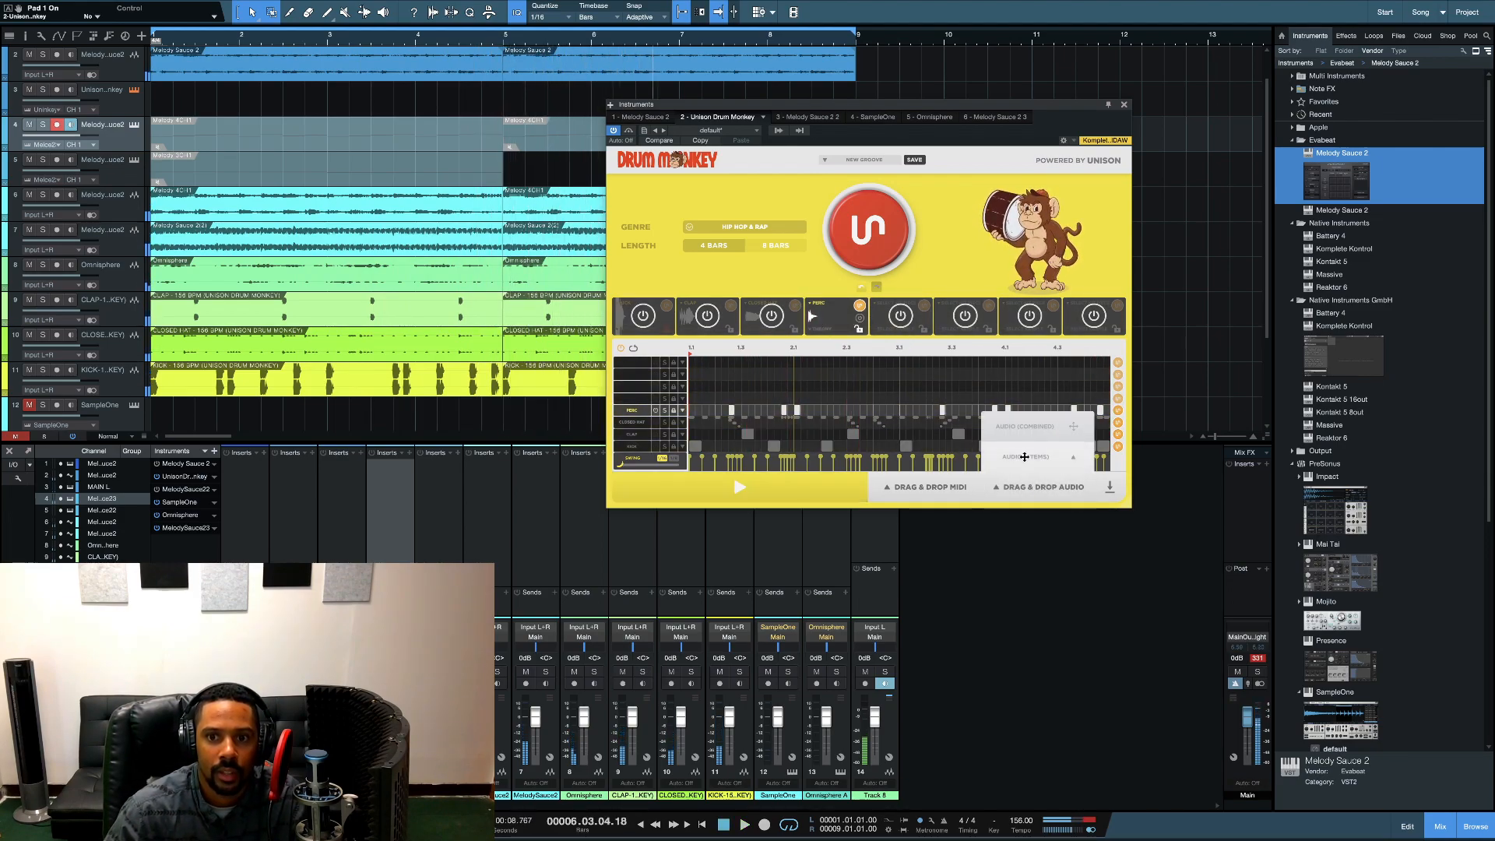
pyautogui.click(1024, 457)
pyautogui.moveTo(1033, 465); pyautogui.dragTo(155, 189)
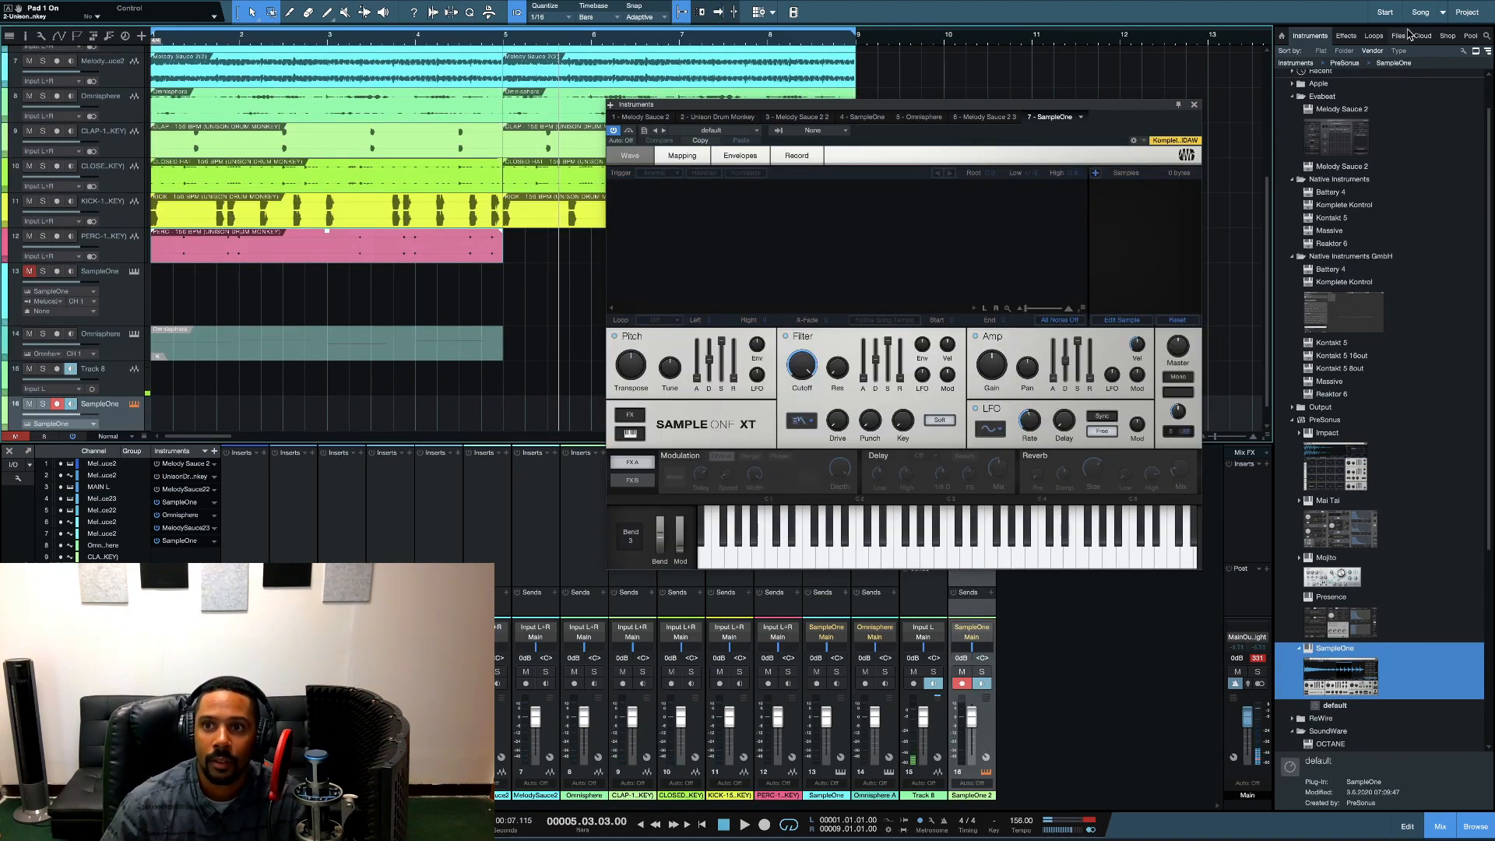
# Step: Audition samples in the drum kit's snare folder and load Bright ( Snare ).wav into the new SampleOne
pyautogui.click(1398, 36)
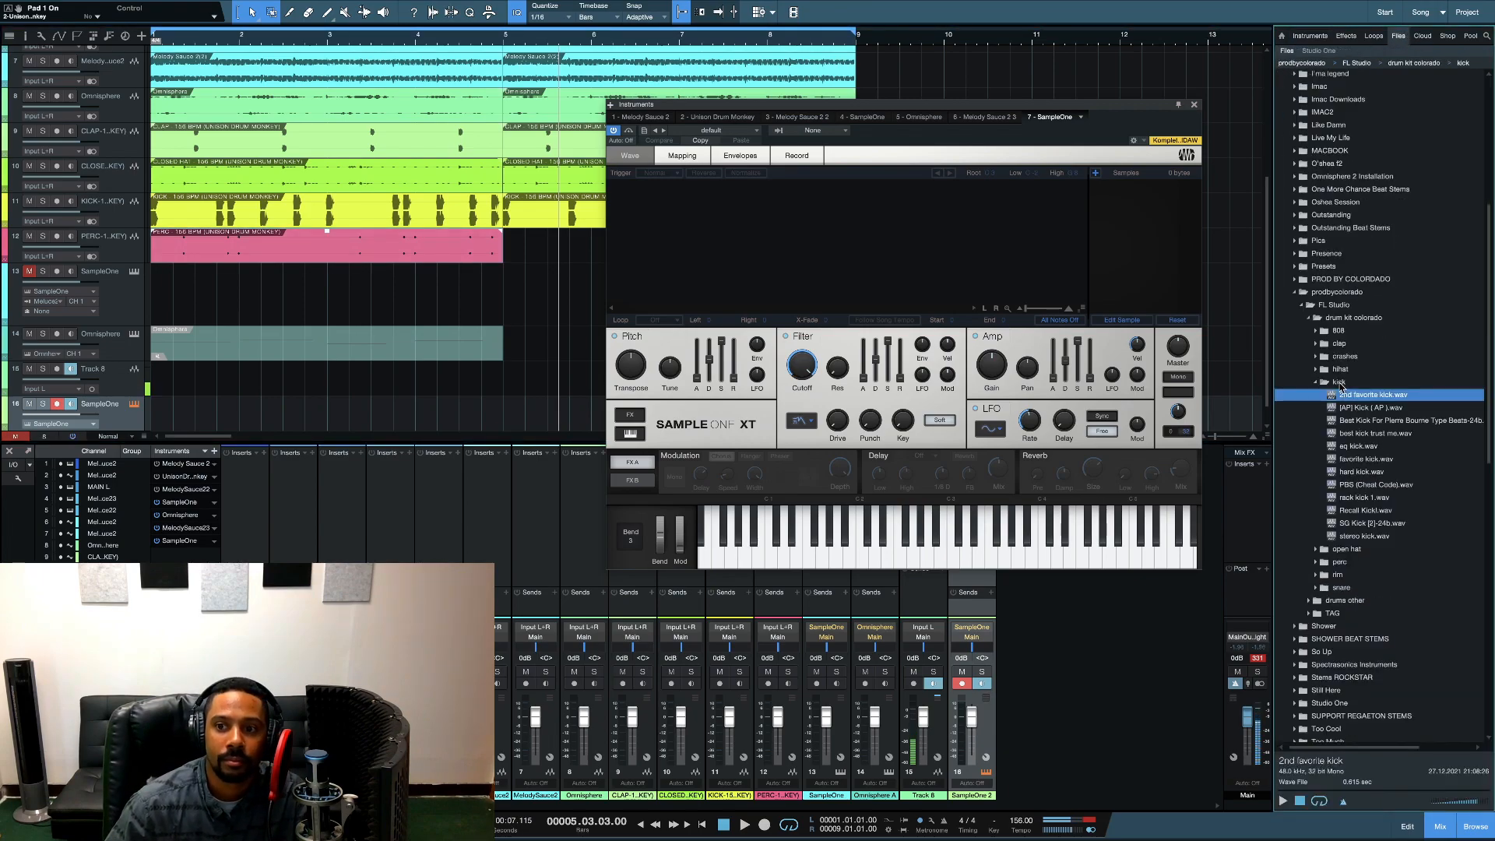
pyautogui.doubleClick(1324, 381)
pyautogui.doubleClick(1340, 433)
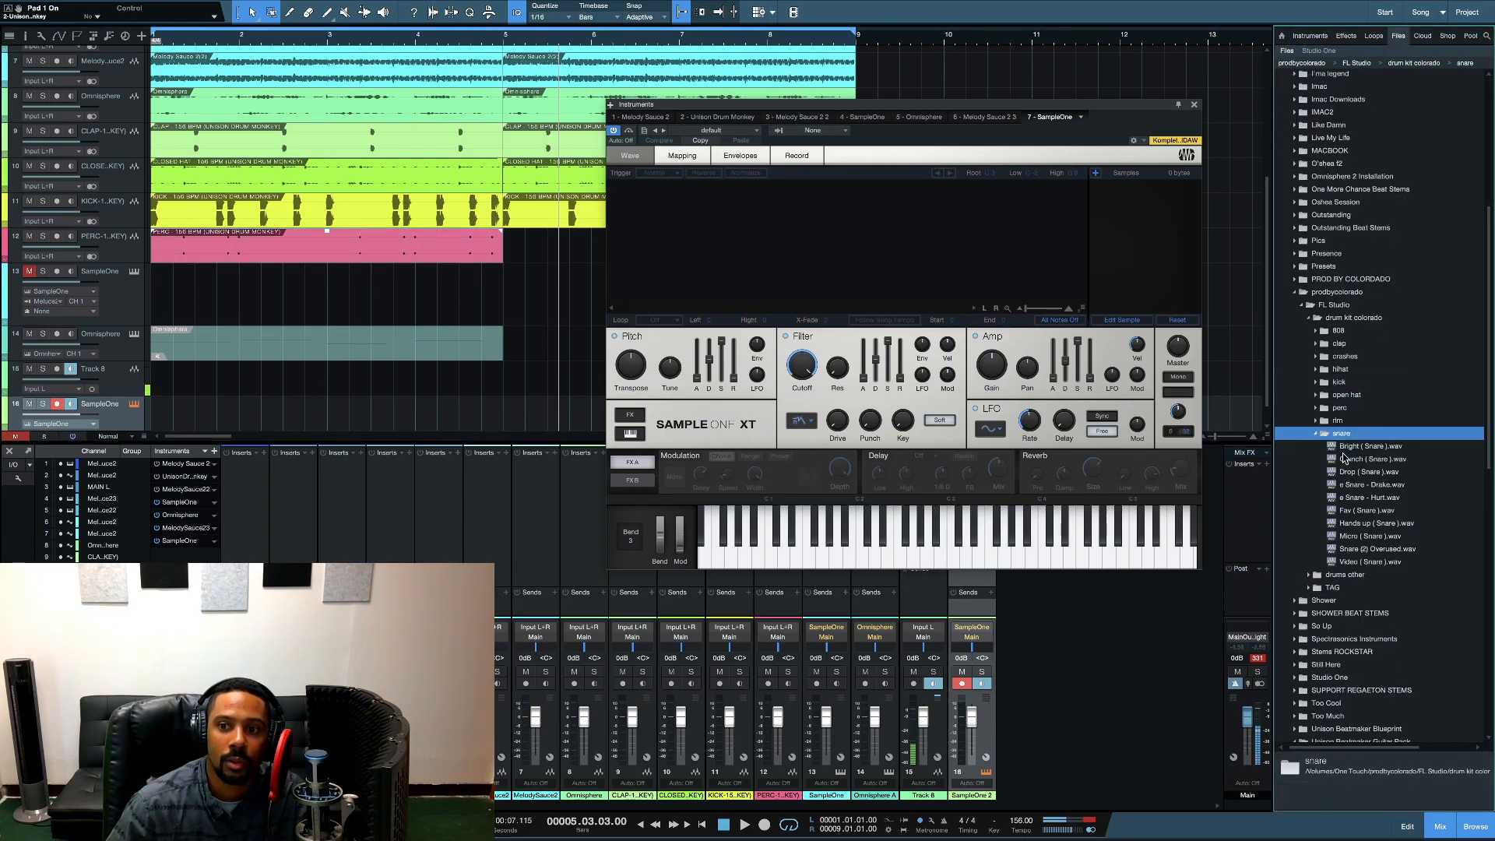
pyautogui.click(1348, 447)
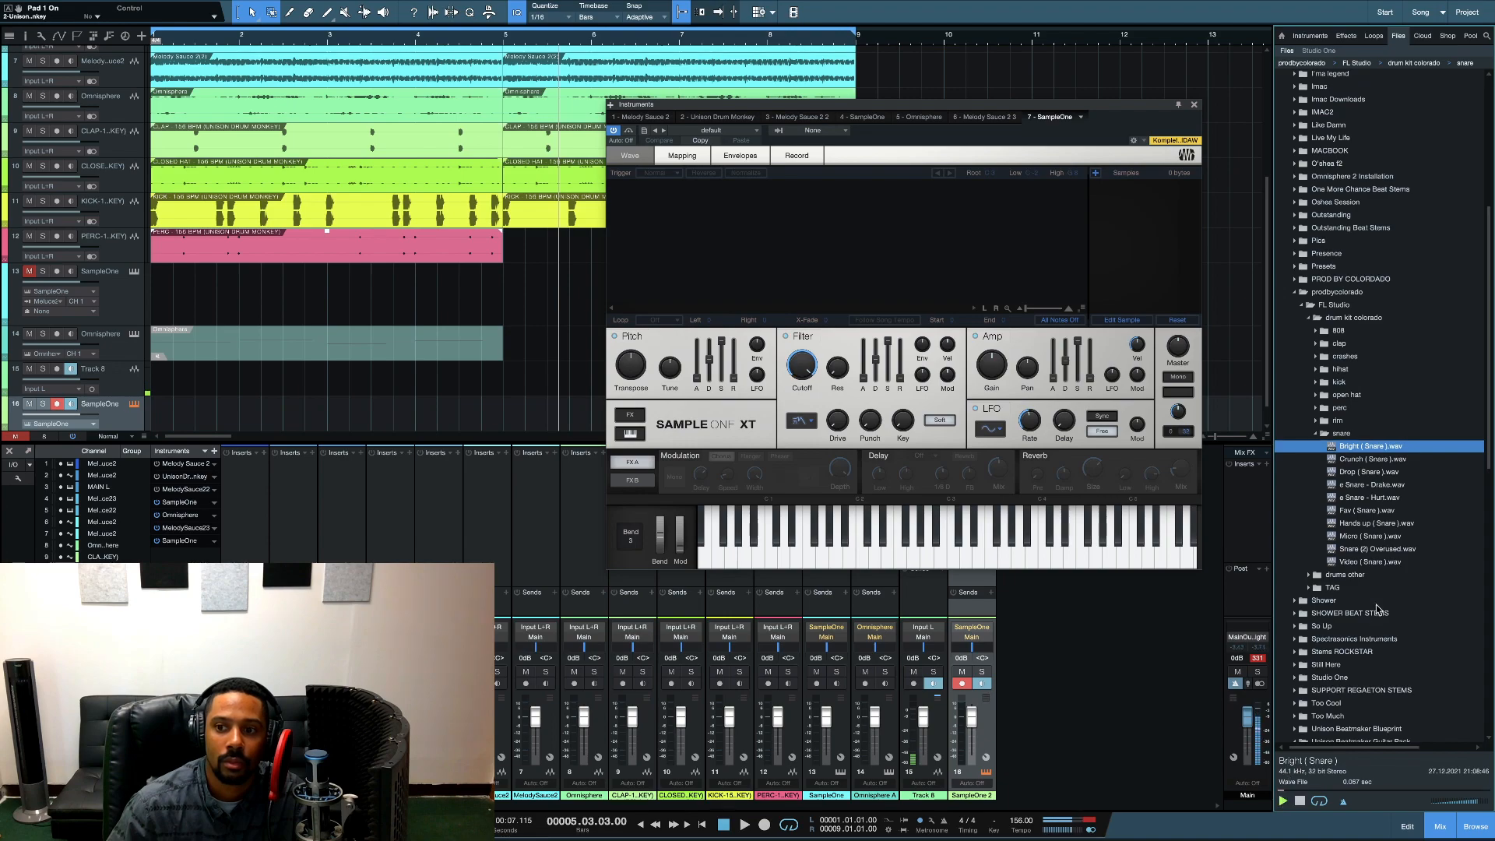
pyautogui.click(1375, 459)
pyautogui.press('Up')
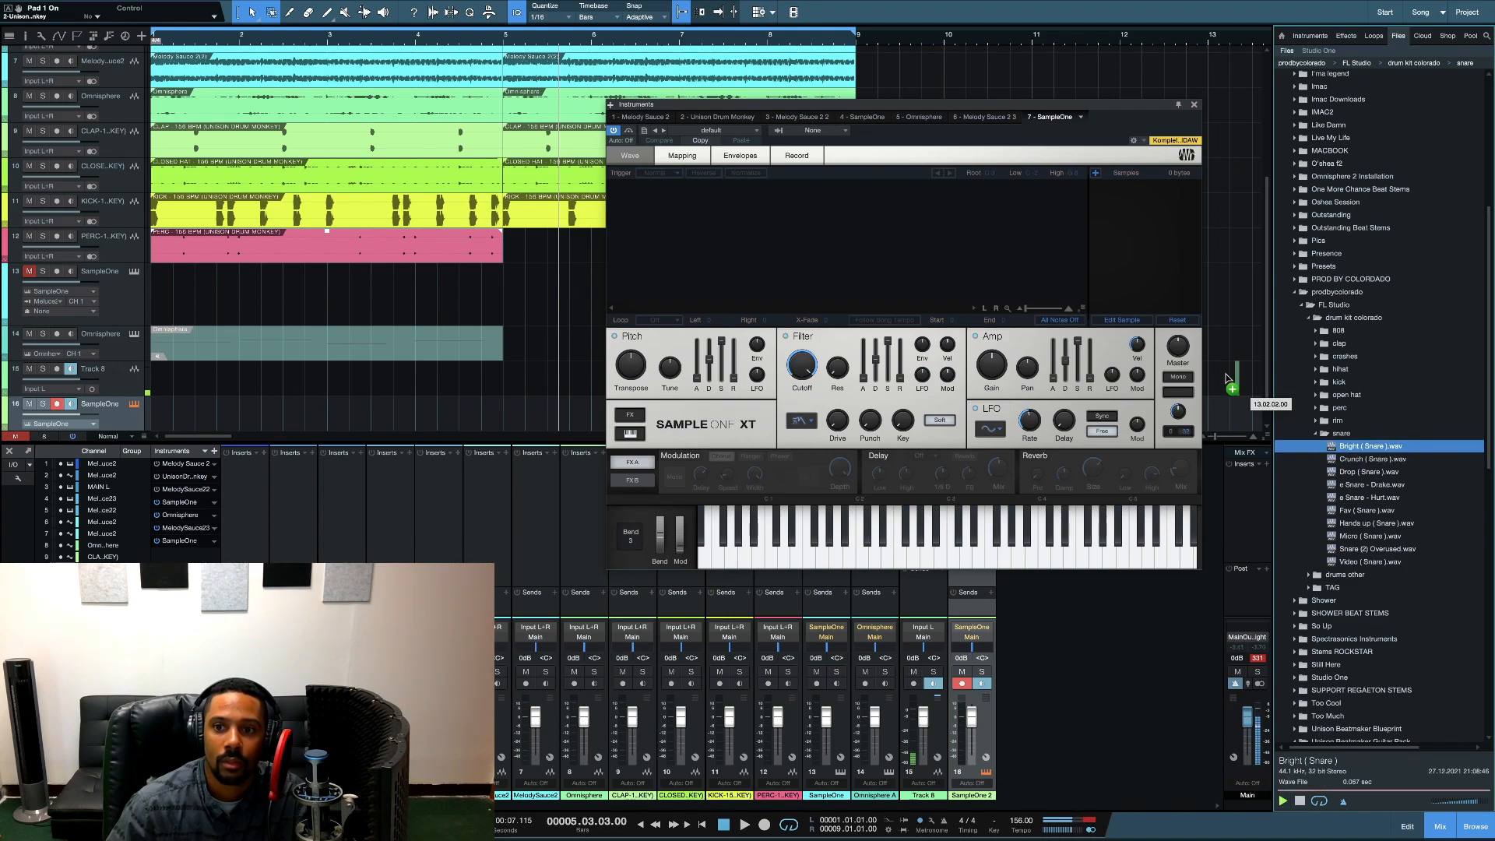
pyautogui.moveTo(1365, 447); pyautogui.dragTo(1135, 278)
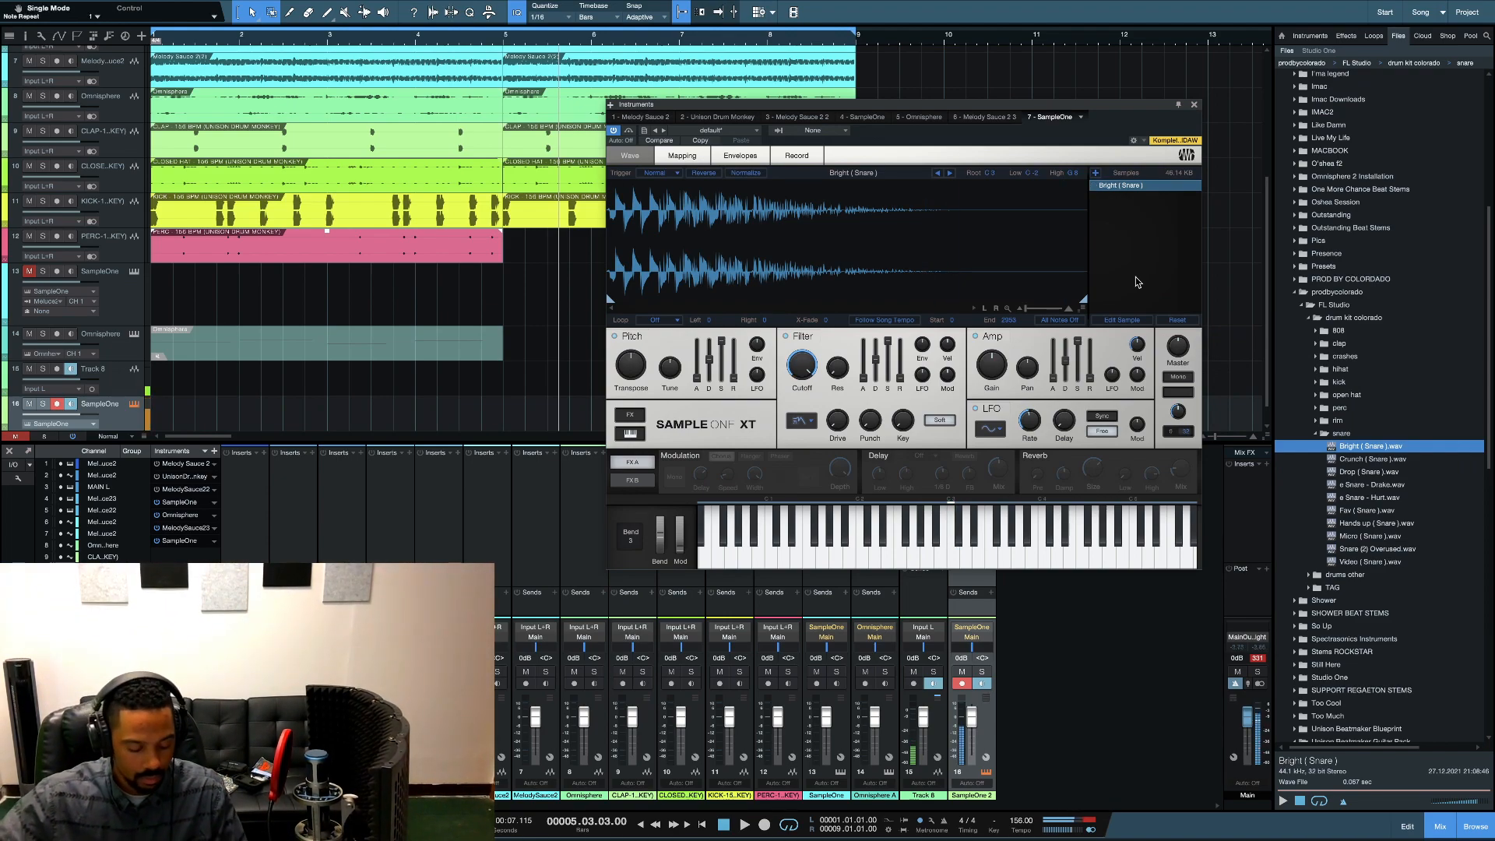
# Step: Record a snare pattern on the new SampleOne track through bar 8 and re-record its ending from bar 7 beat 3
pyautogui.press('space')
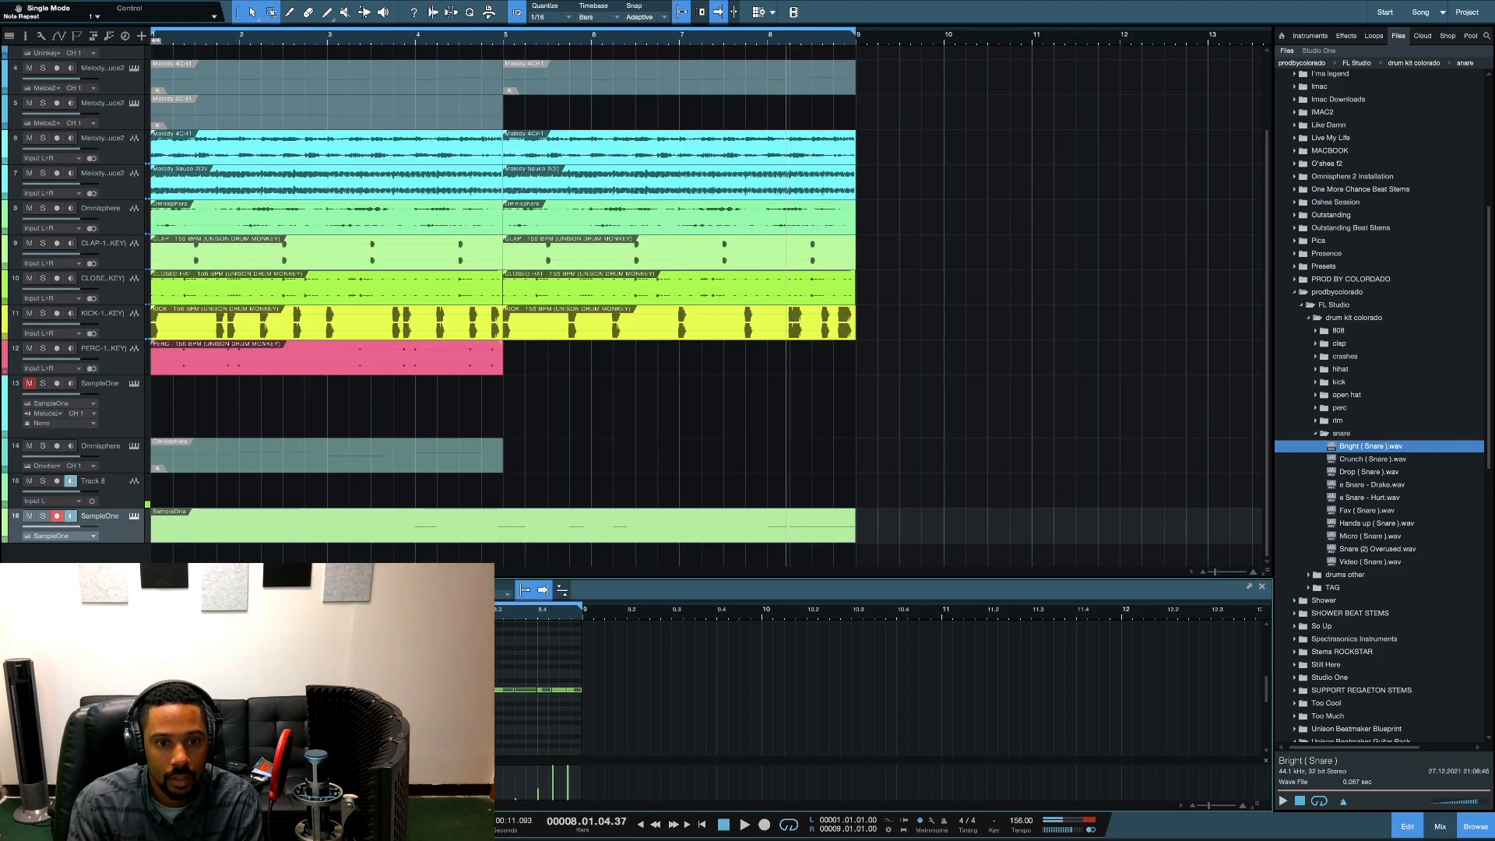
pyautogui.click(314, 610)
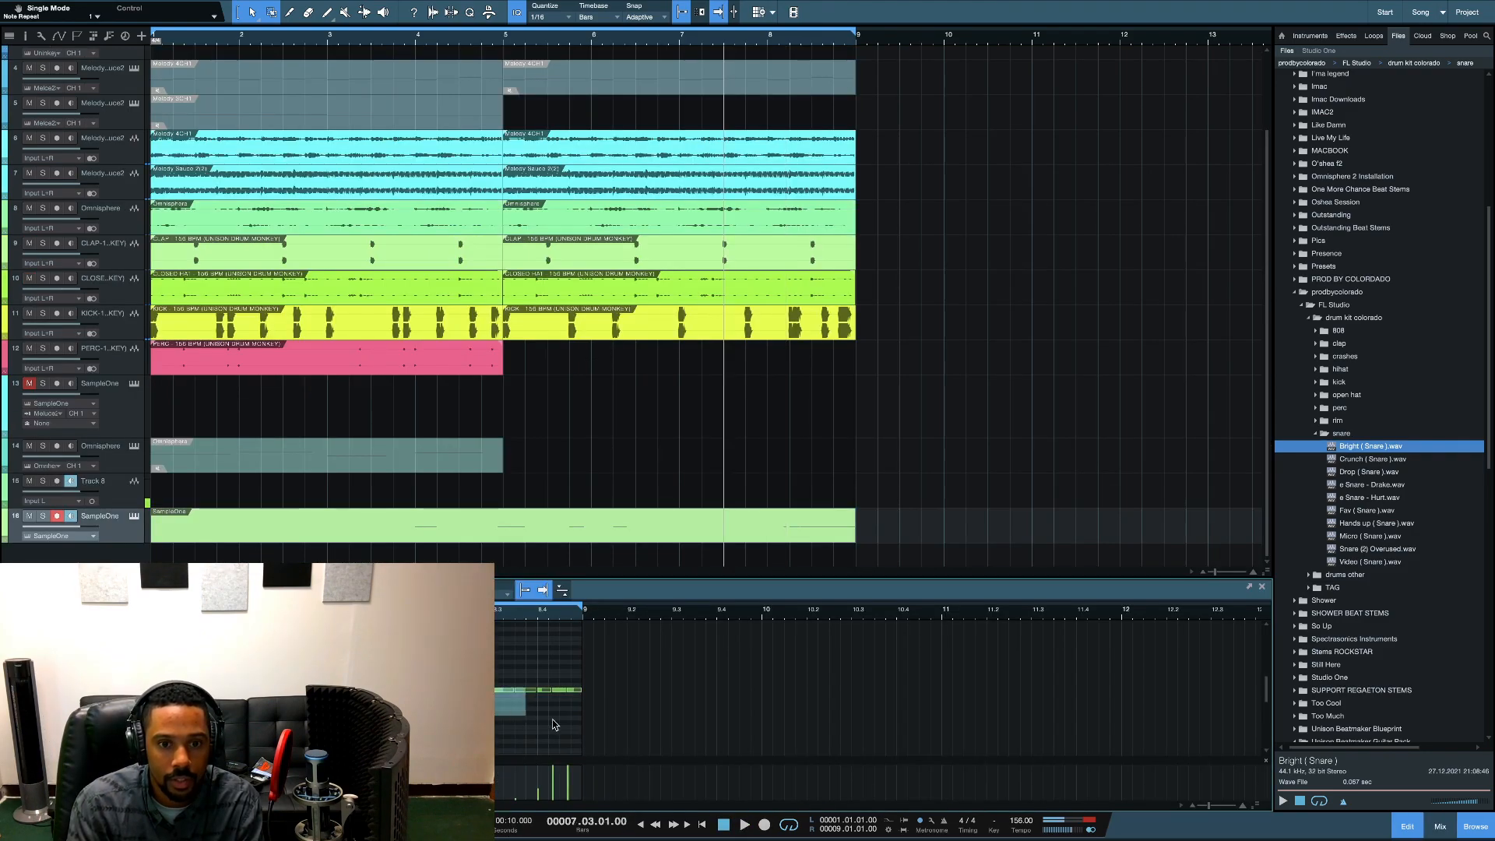
pyautogui.press('KP_Multiply')
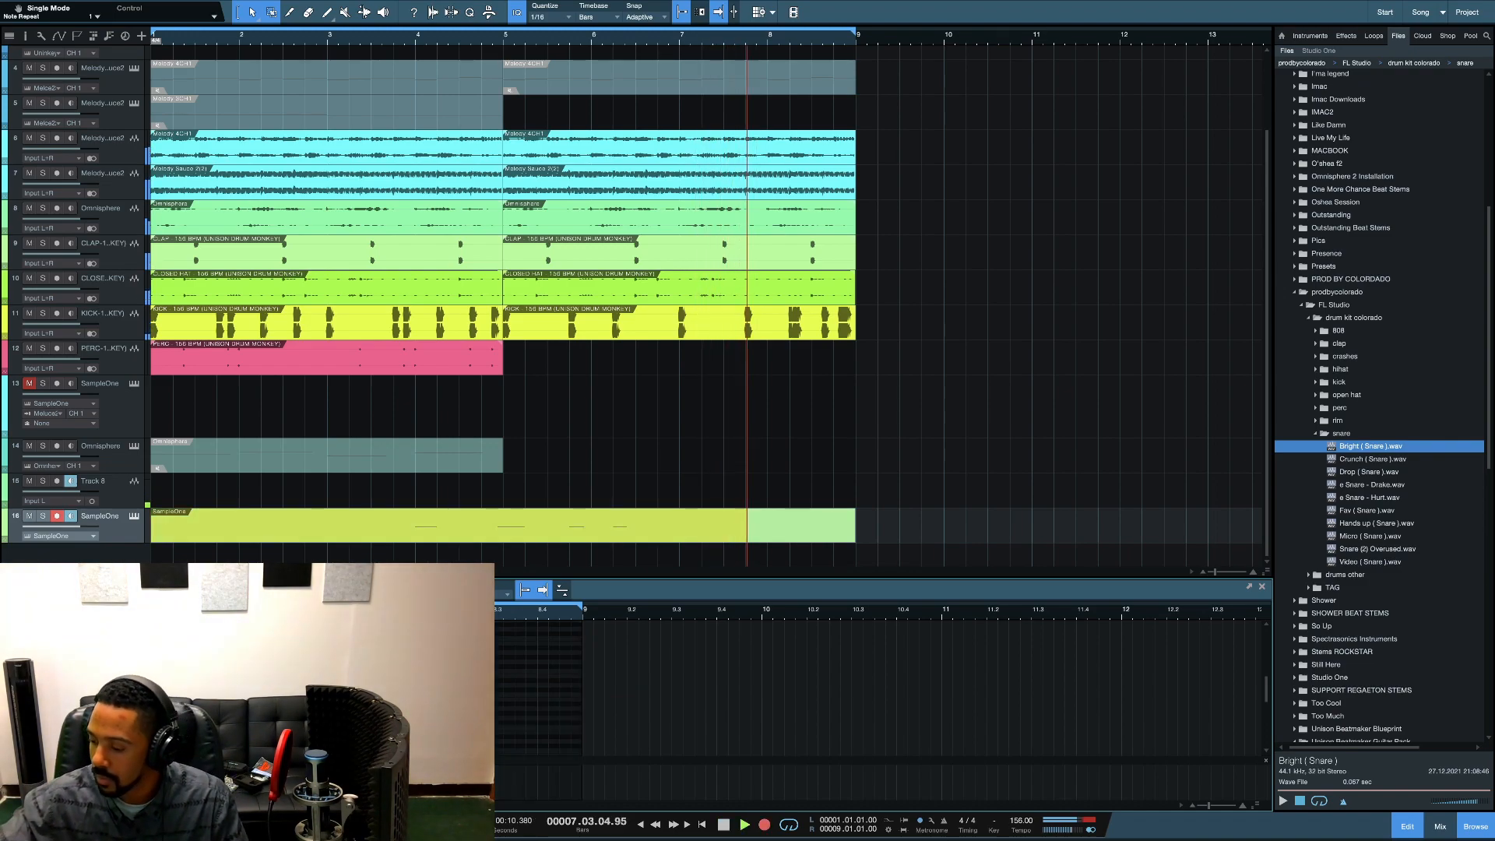
pyautogui.press('space')
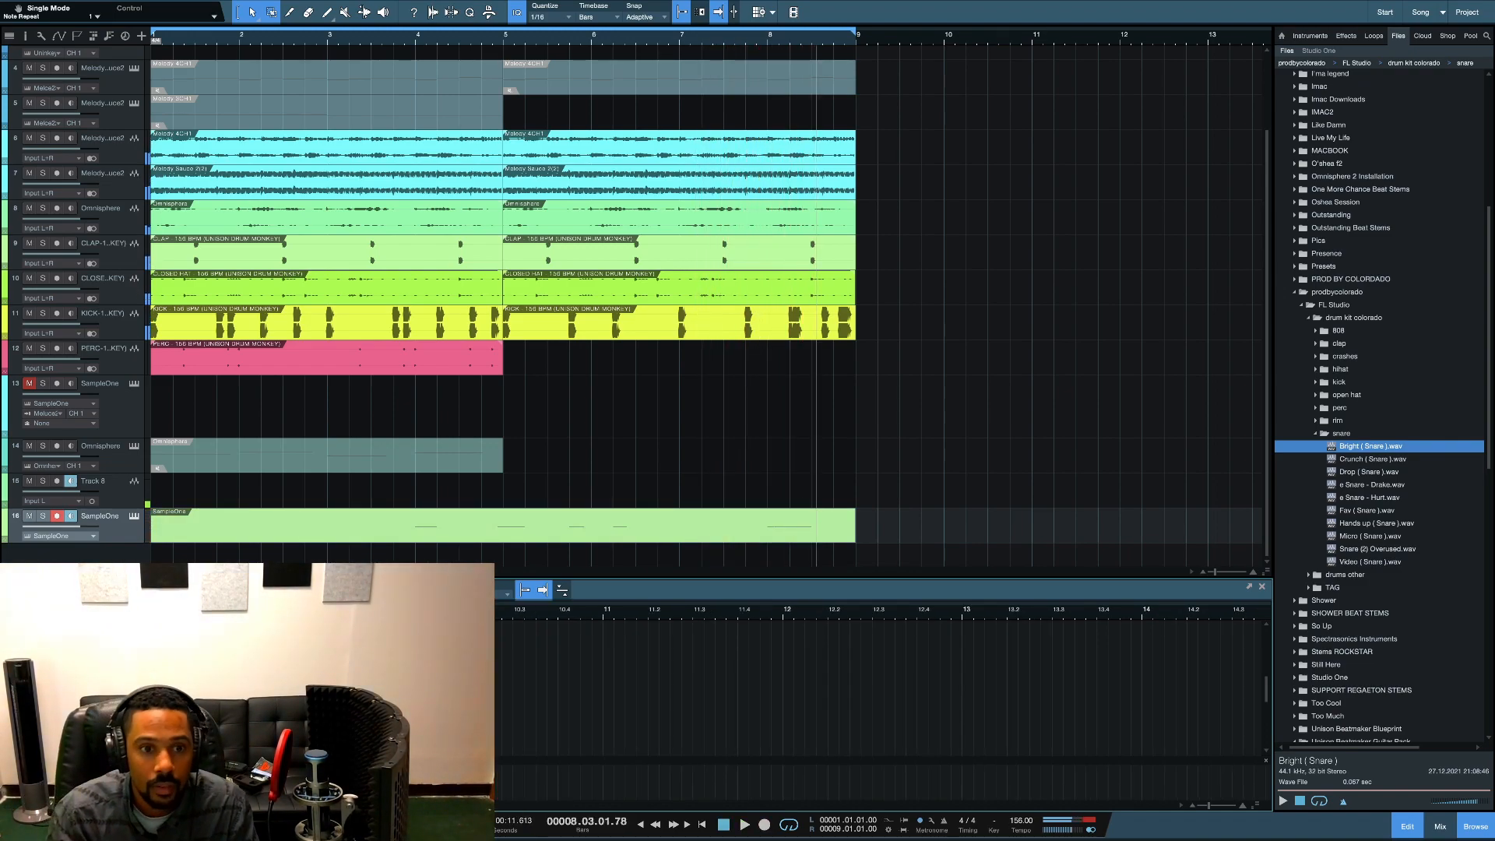
# Step: Overdub more snare hits near the end of the eight-bar loop in two further recording passes
pyautogui.press('space')
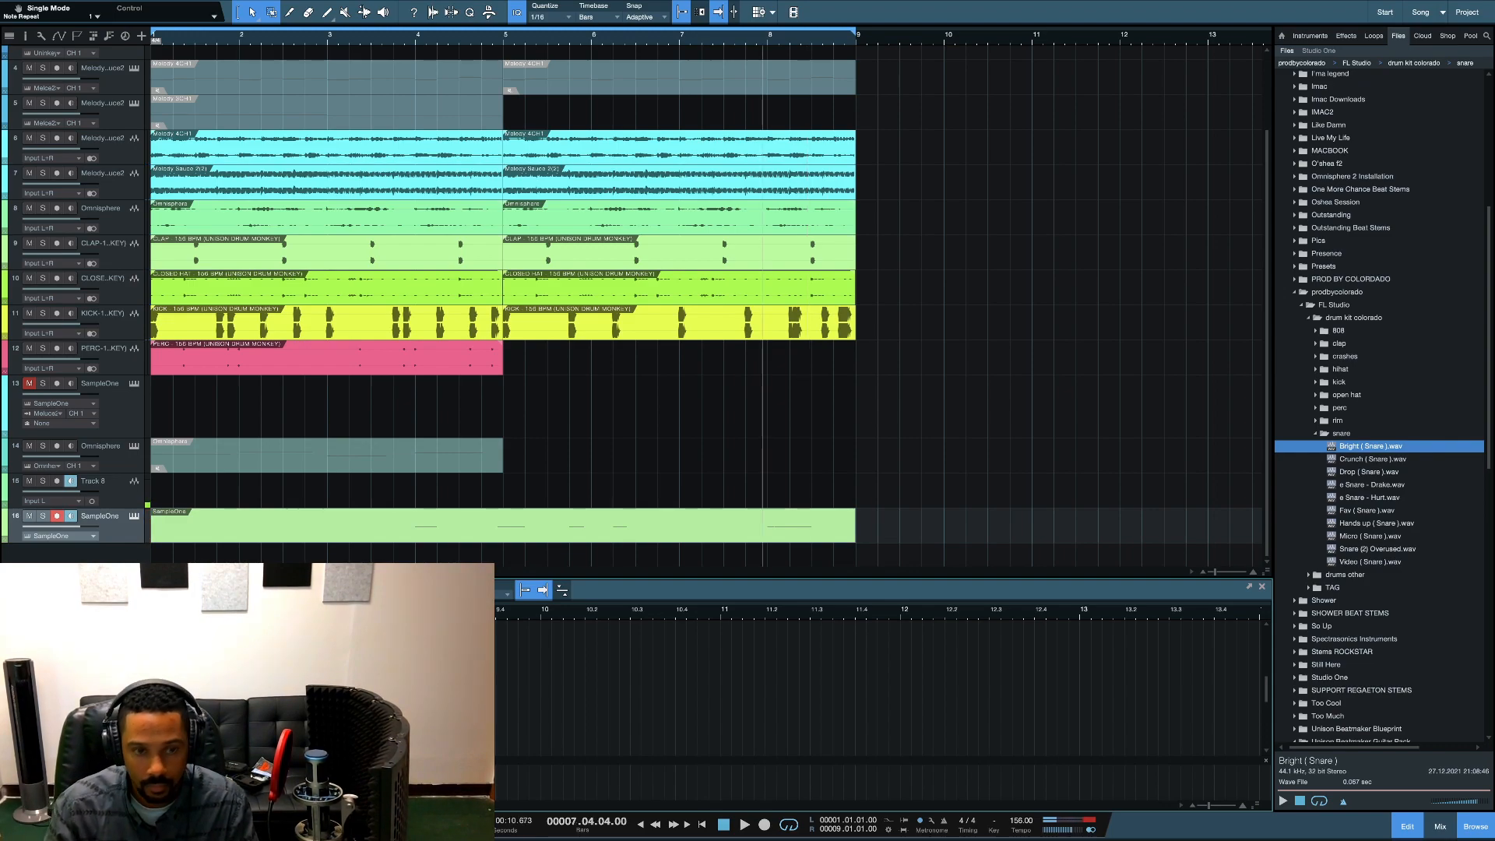
pyautogui.press('KP_Multiply')
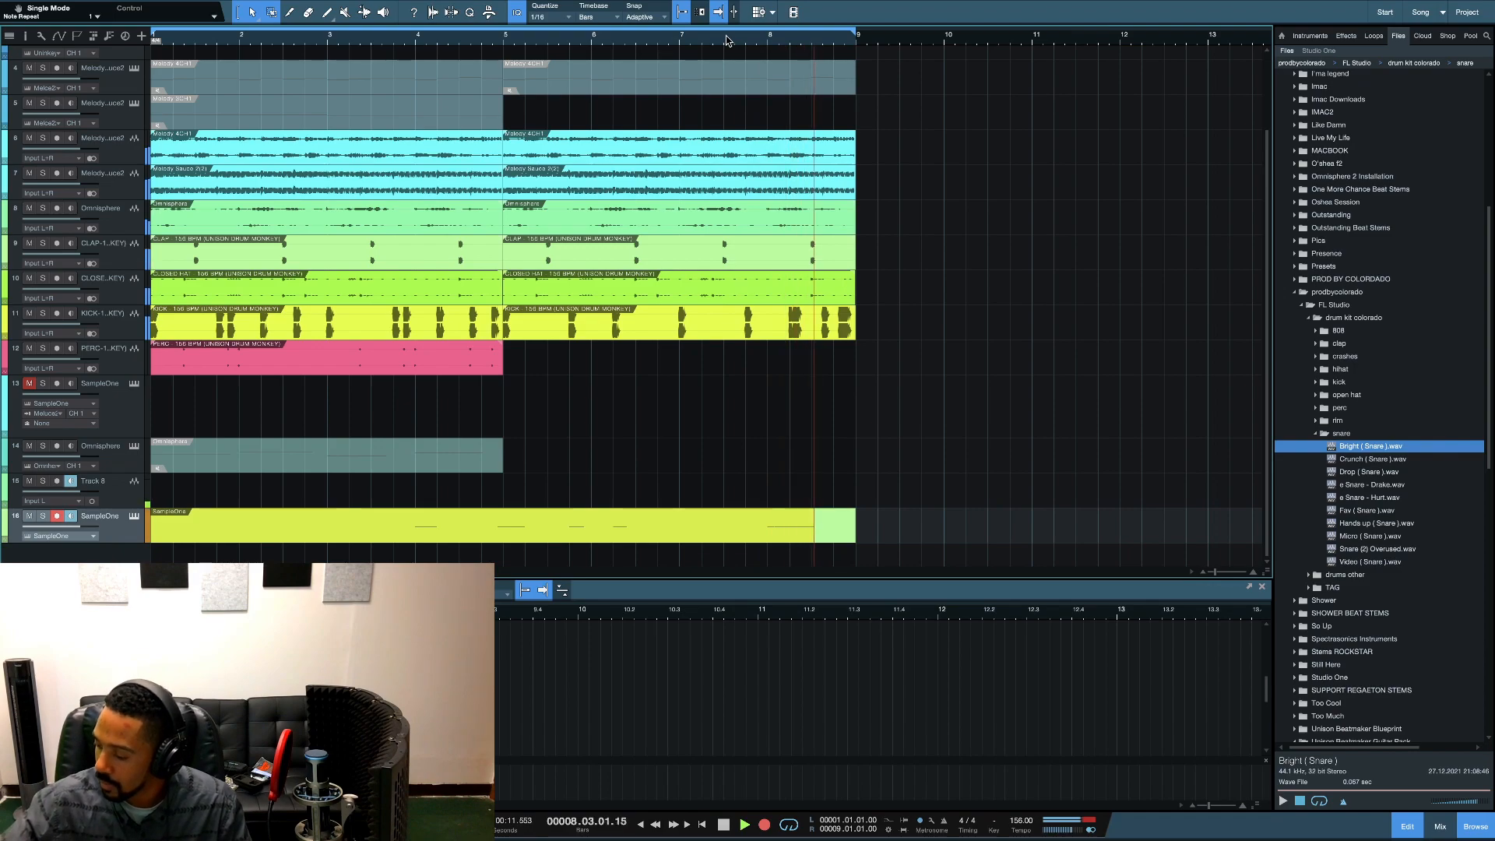
pyautogui.press('space')
pyautogui.click(751, 47)
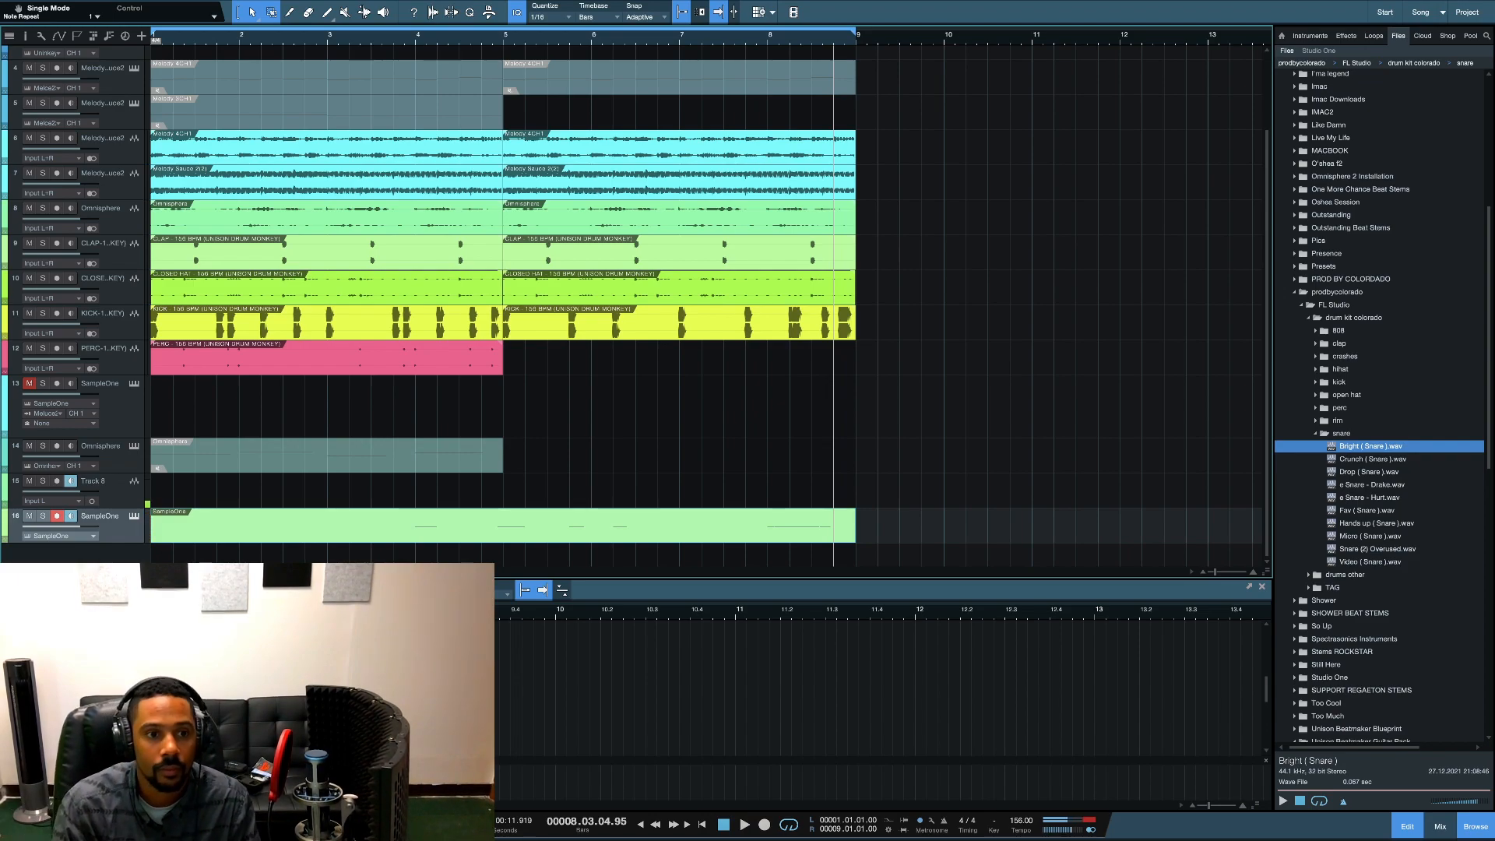
pyautogui.press('KP_Multiply')
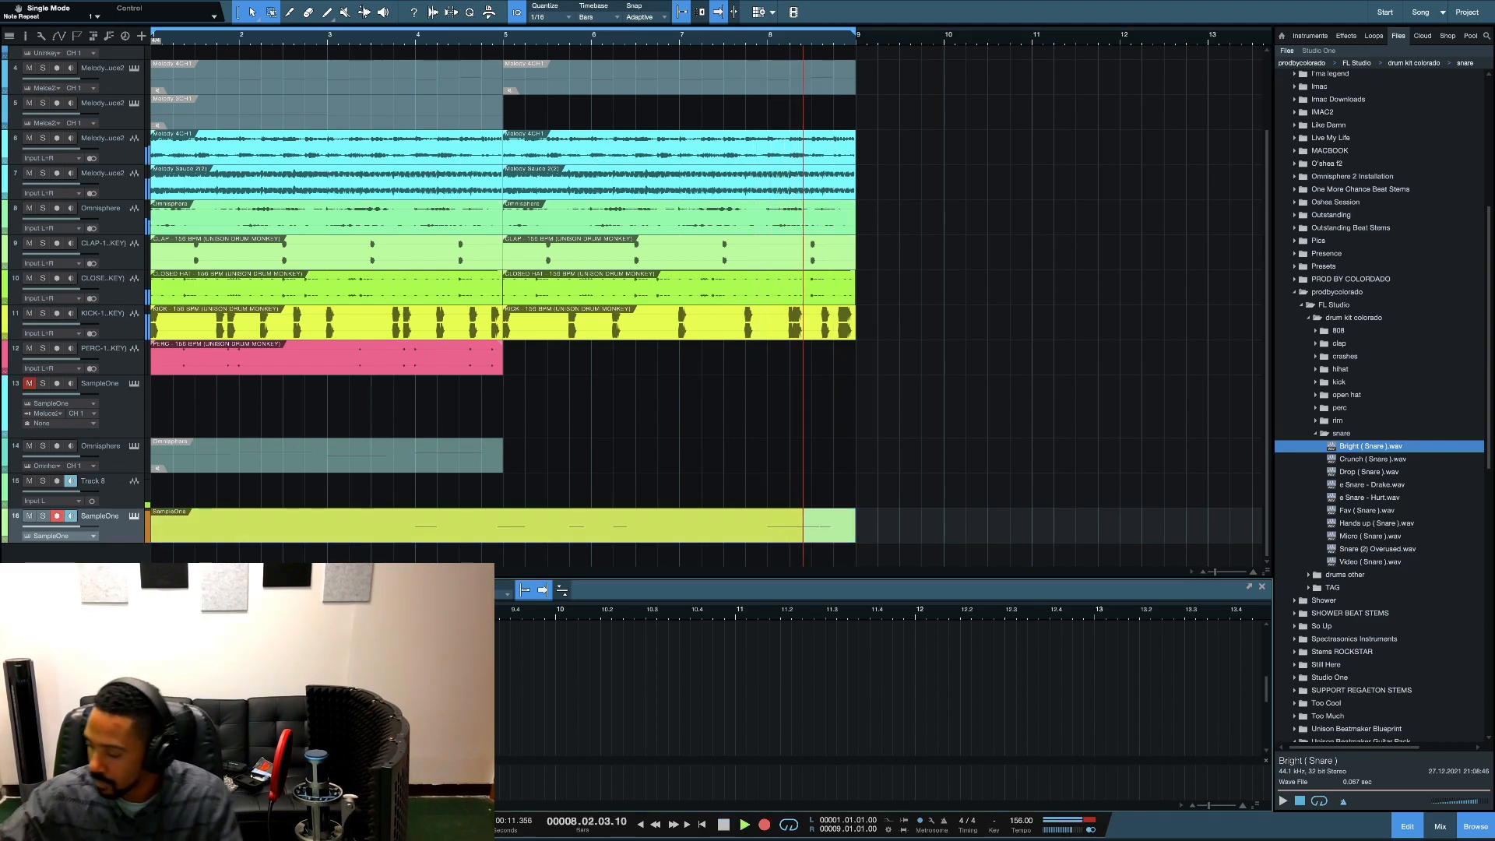
pyautogui.press('space')
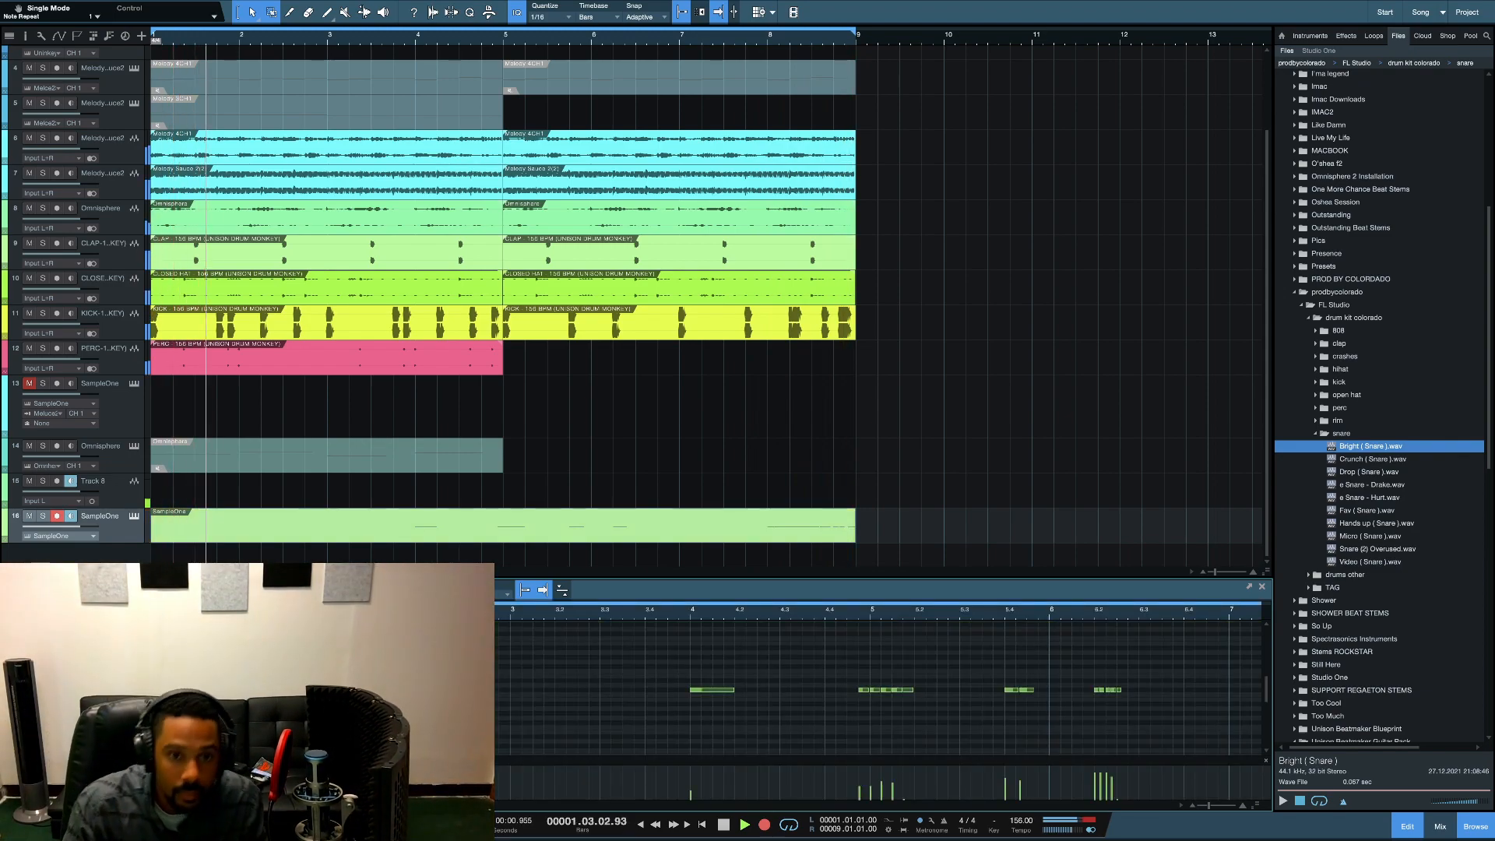
# Step: Open the snare's SampleOne and link its Transpose parameter to Knob 1 of the ATOM controller
pyautogui.click(134, 516)
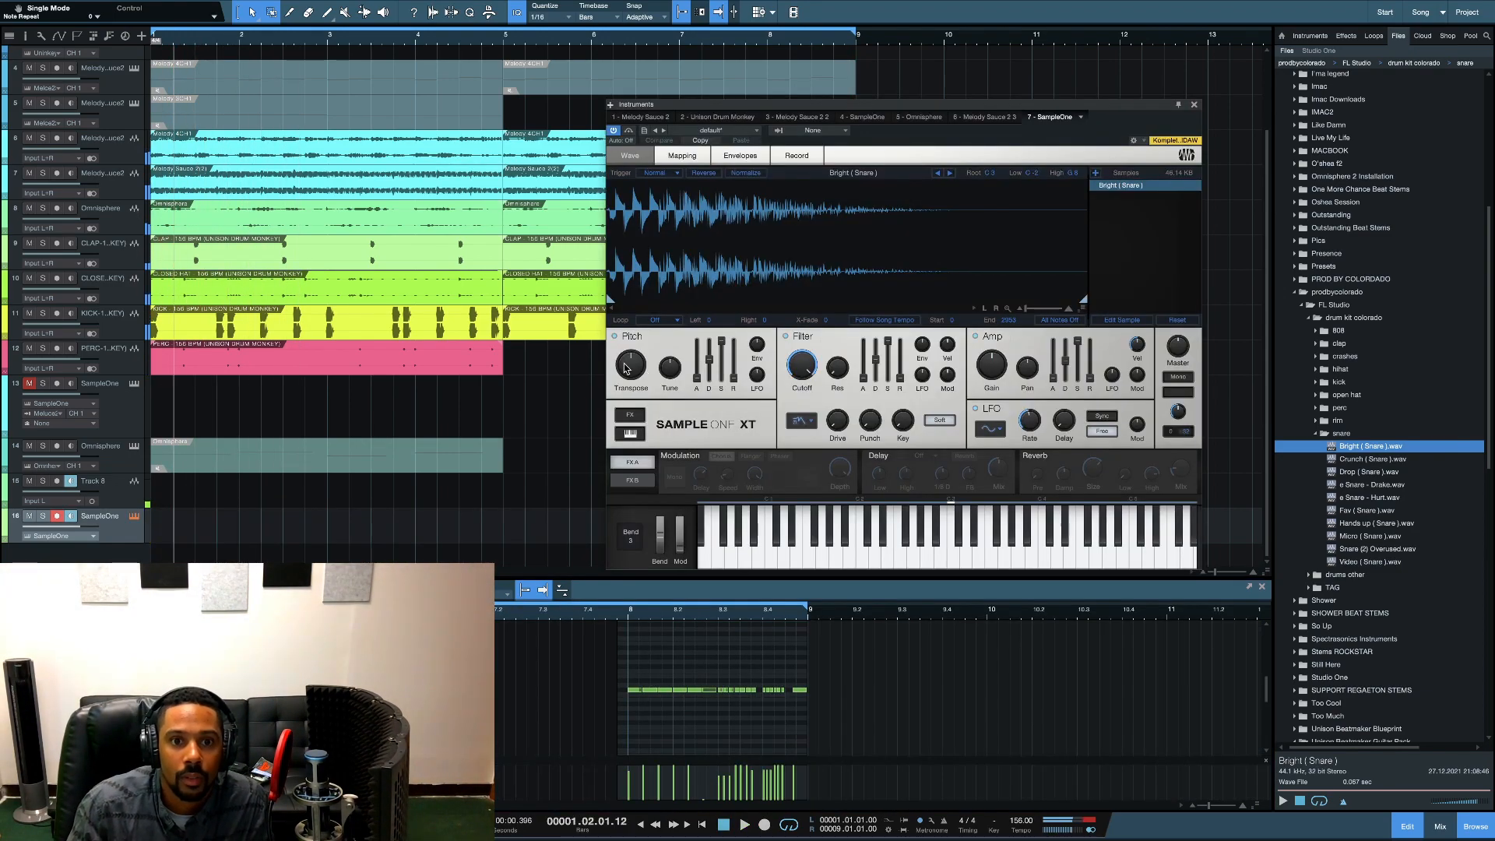
pyautogui.click(97, 20)
pyautogui.click(111, 17)
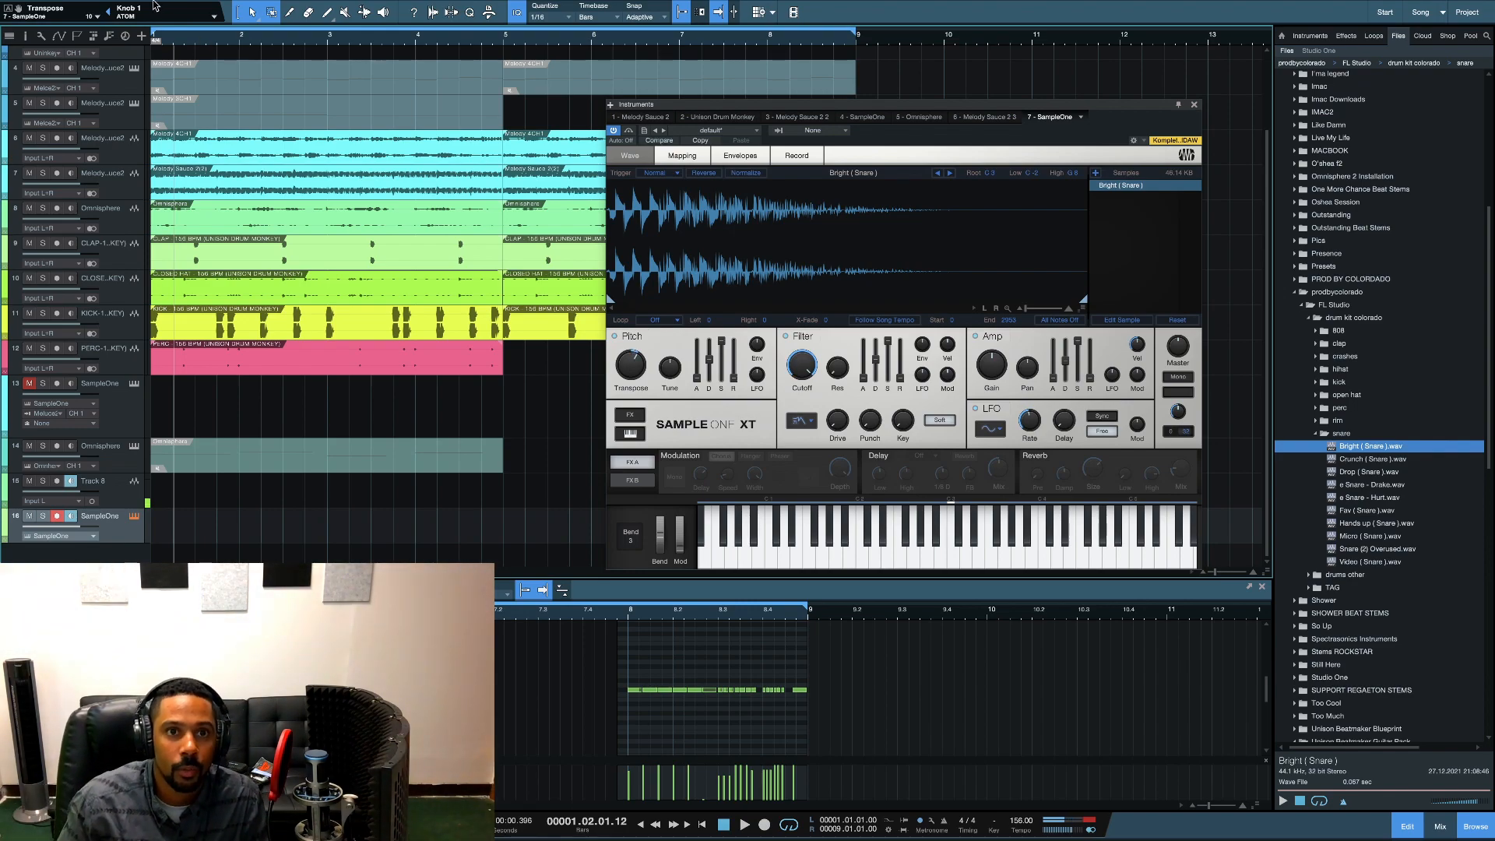
# Step: Set SampleOne's automation mode to Write, record Transpose changes over the snare fills, and play the result back in Read mode
pyautogui.click(486, 43)
pyautogui.click(627, 140)
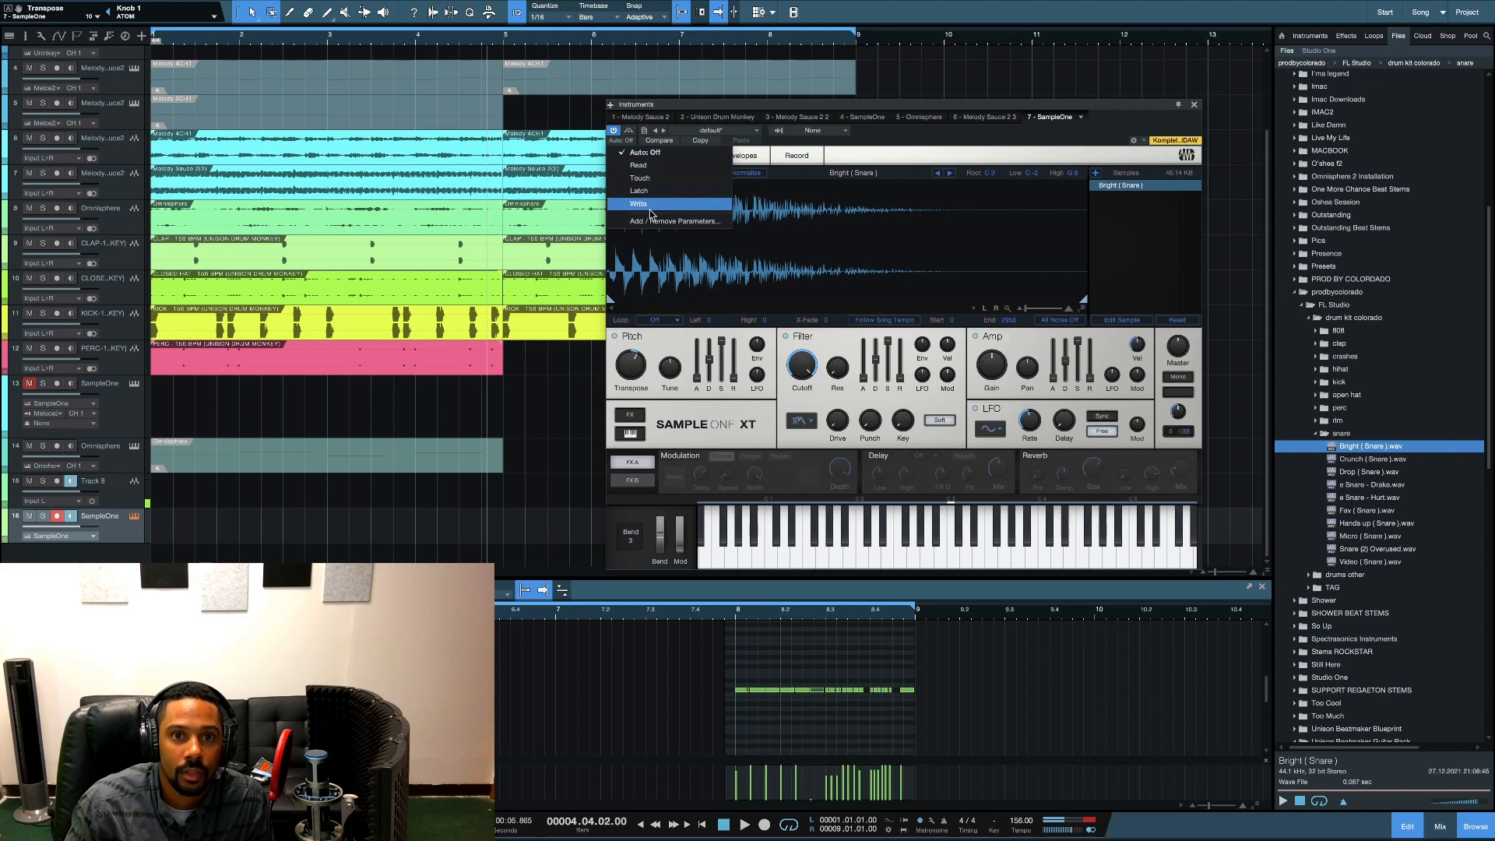
pyautogui.click(651, 205)
pyautogui.press('space')
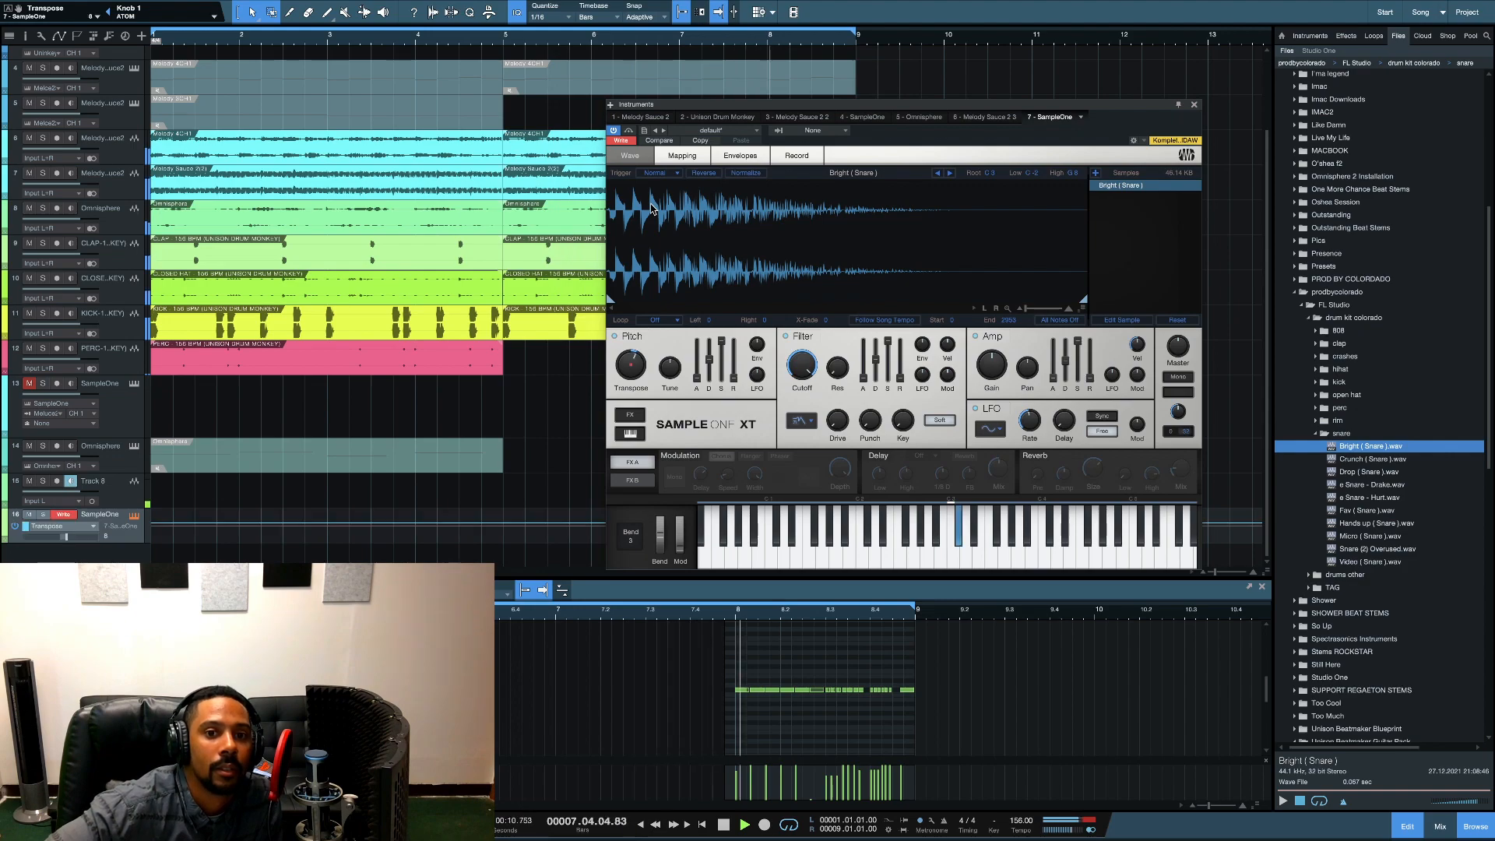
pyautogui.press('space')
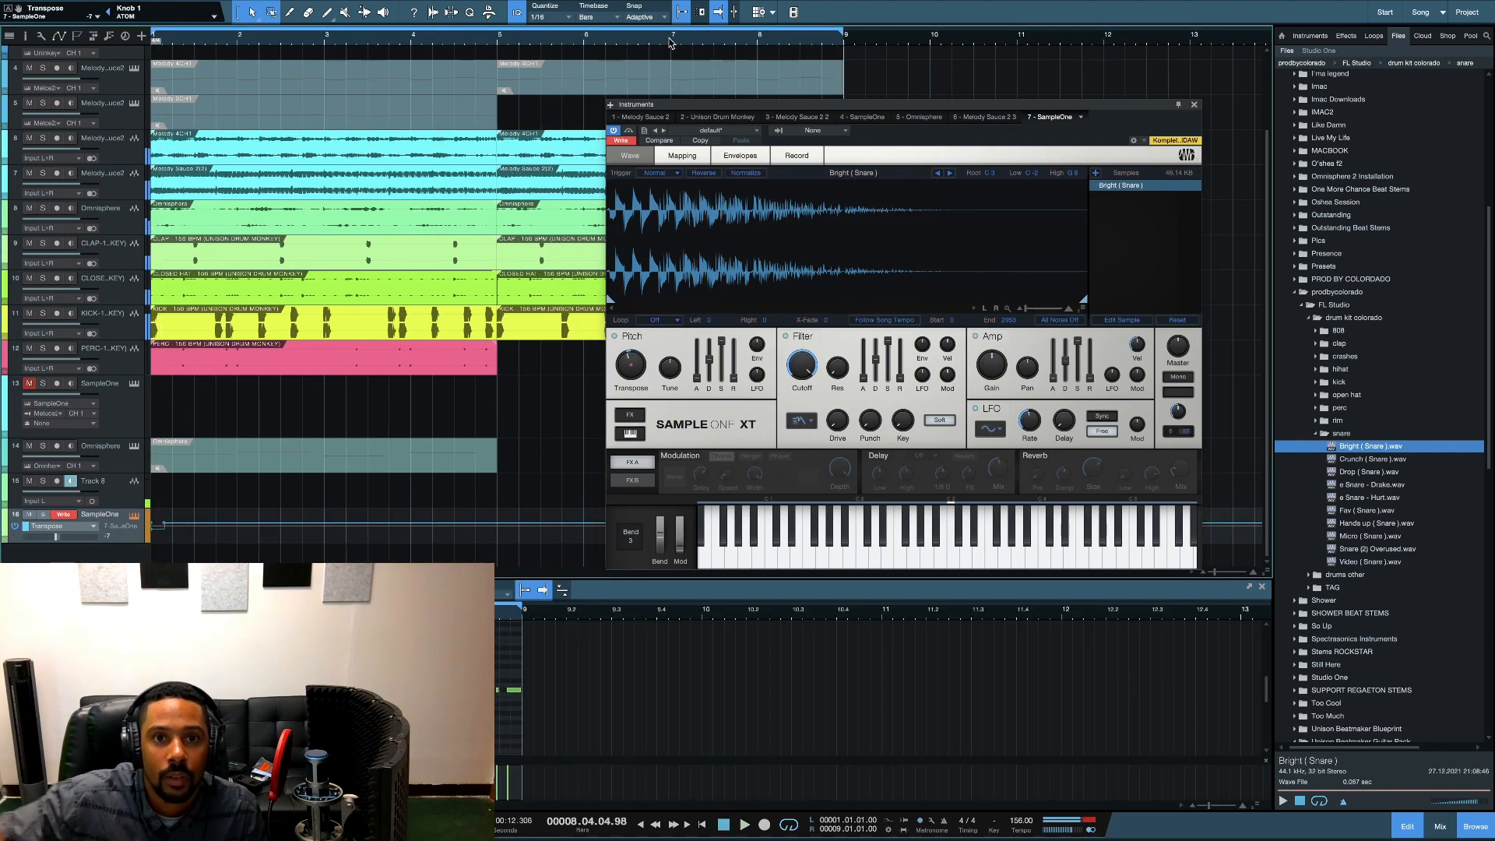
pyautogui.press('space')
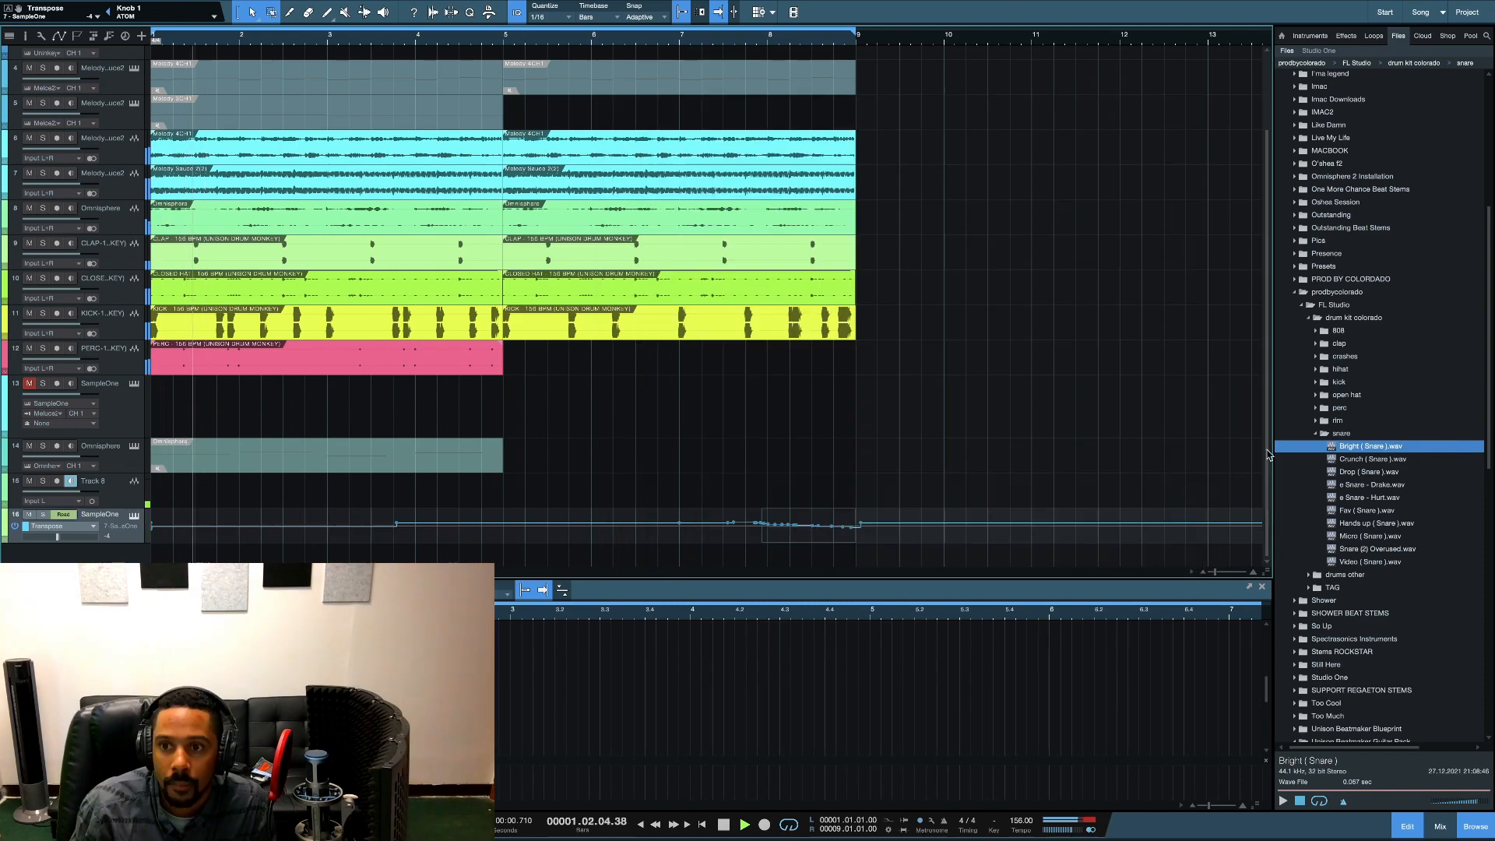
pyautogui.press('space')
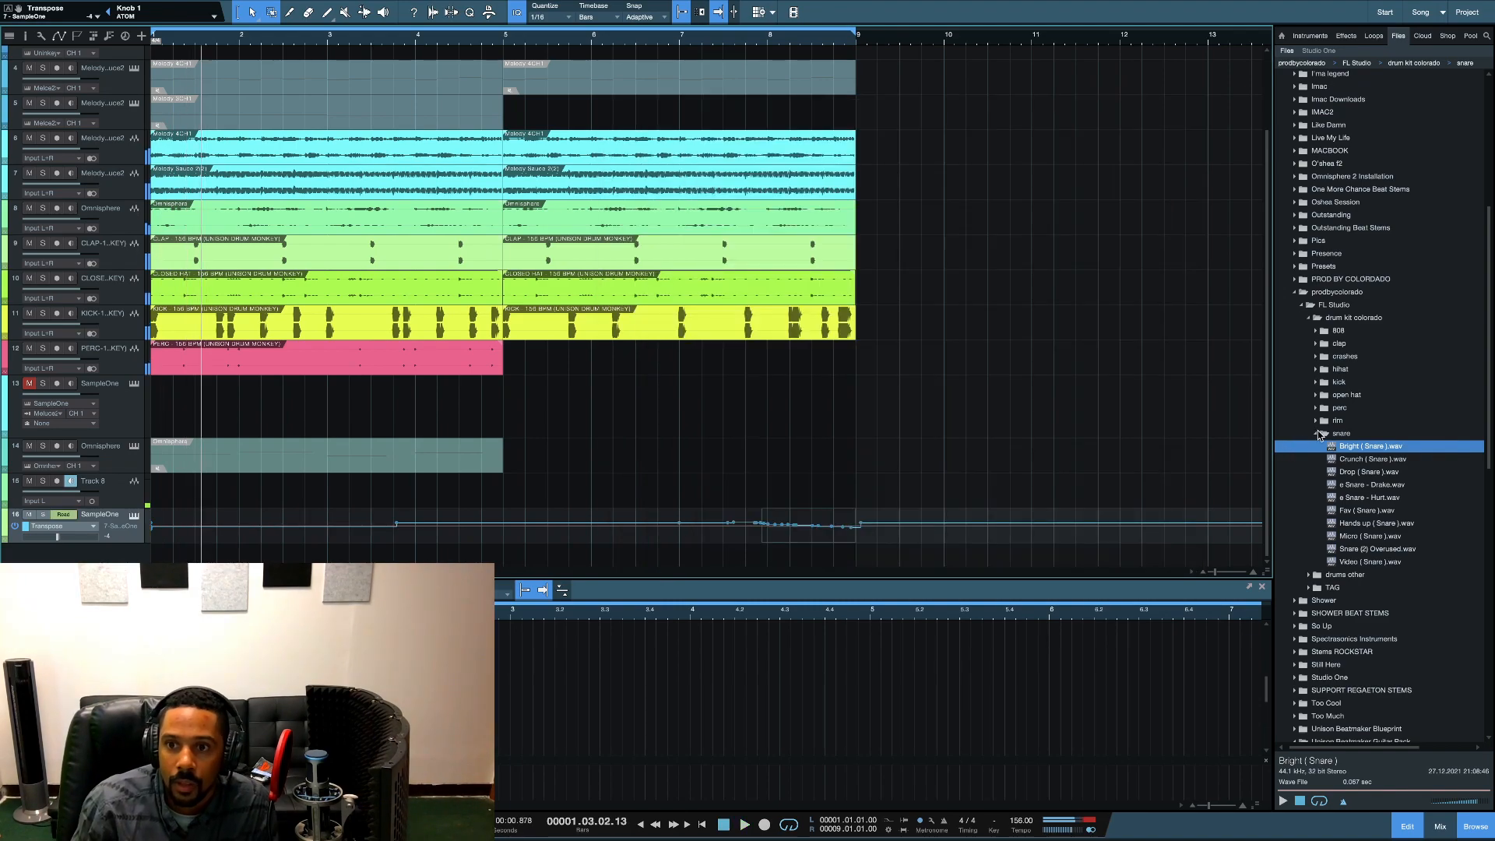
# Step: Add Riser.wav from the crashes folder on a new track, with its peak aligned to the start of bar 9
pyautogui.click(1323, 433)
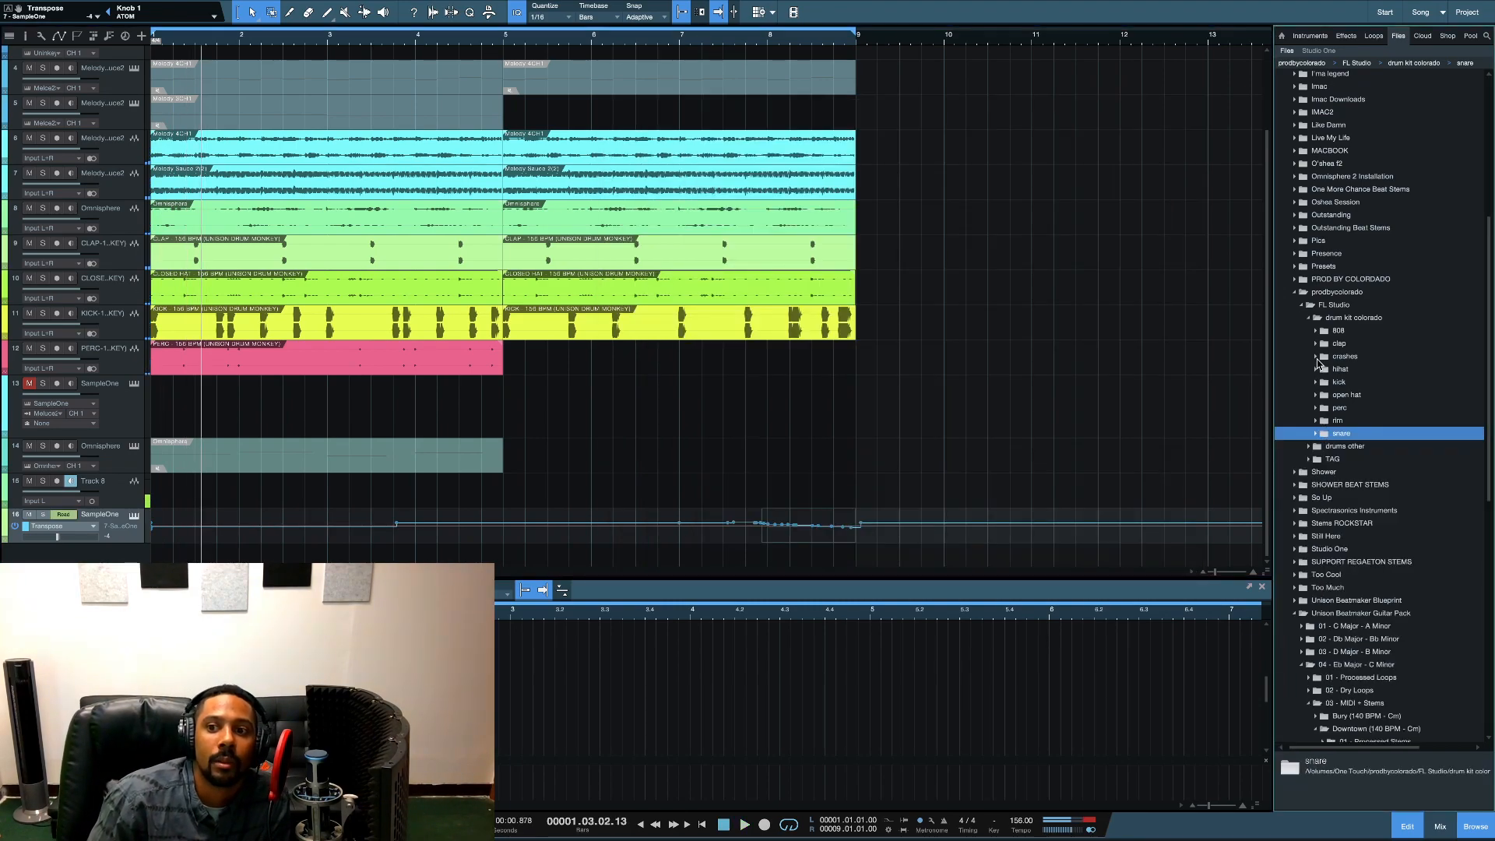
pyautogui.click(1318, 360)
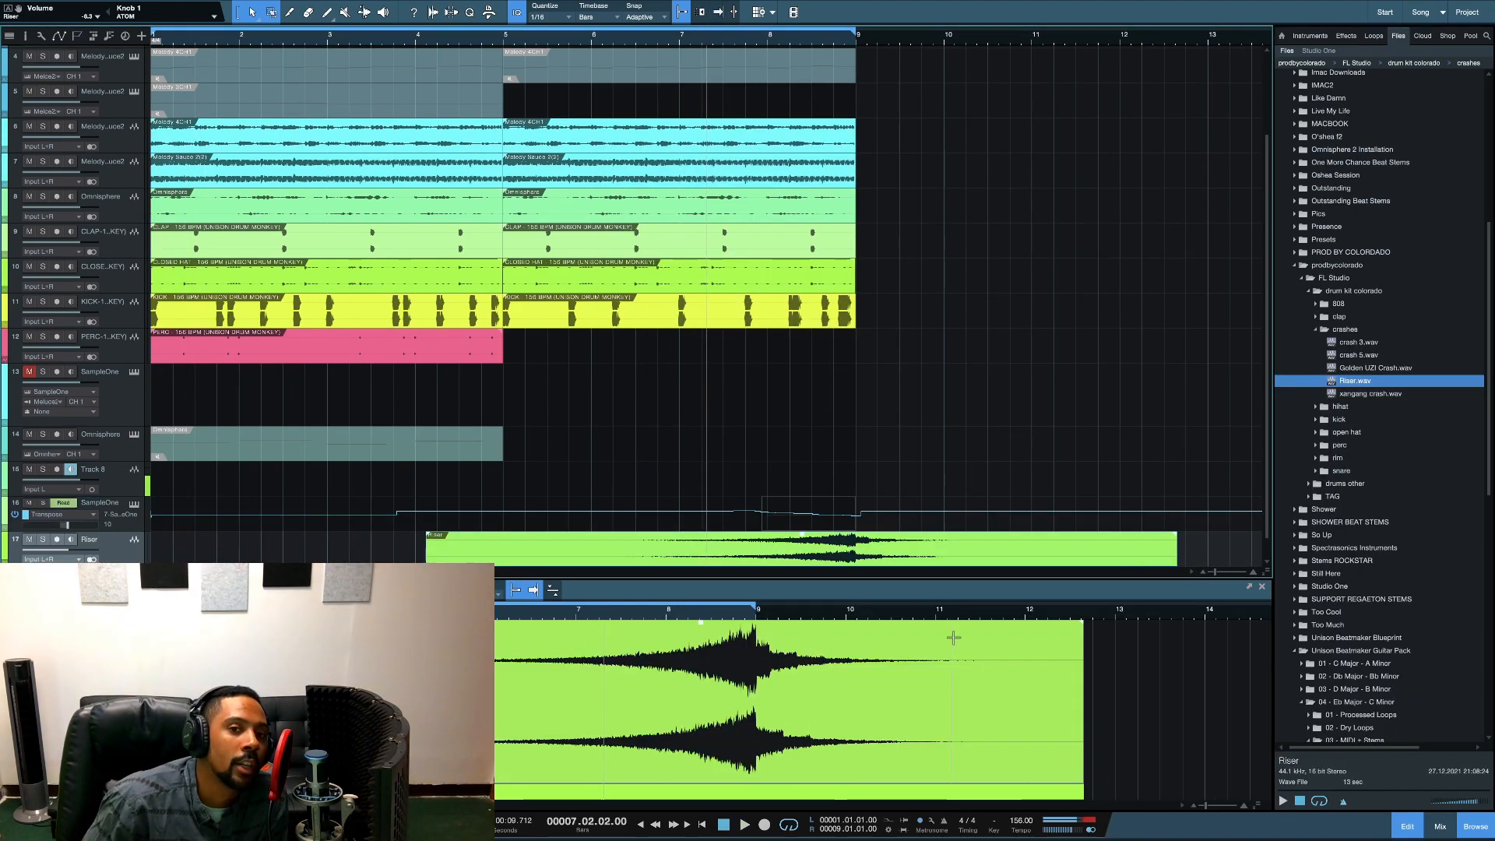
pyautogui.moveTo(1215, 574); pyautogui.dragTo(1219, 574)
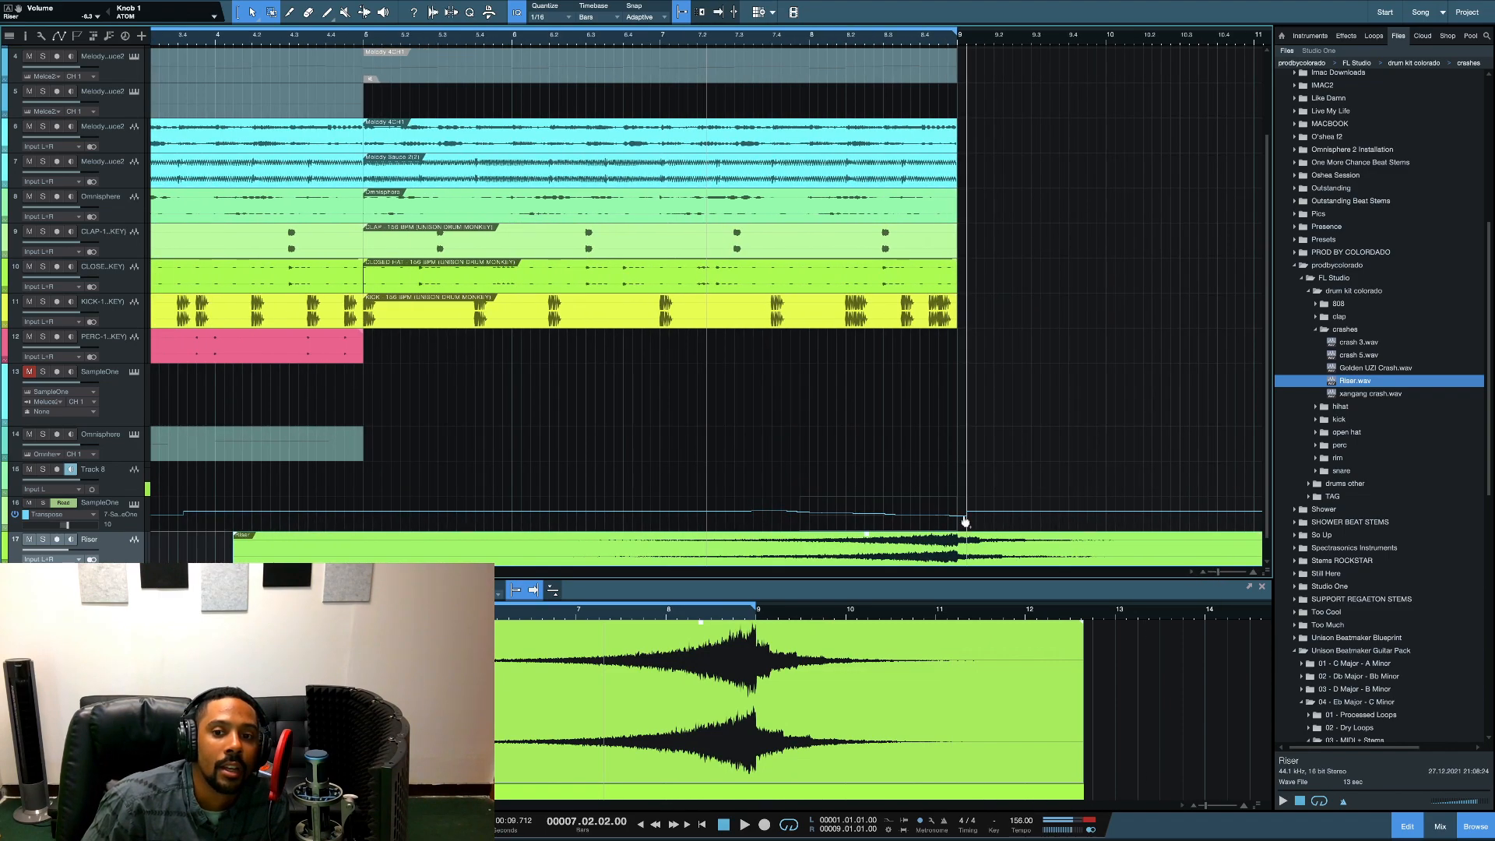
pyautogui.hscroll(4, 942, 499)
pyautogui.hscroll(3, 942, 499)
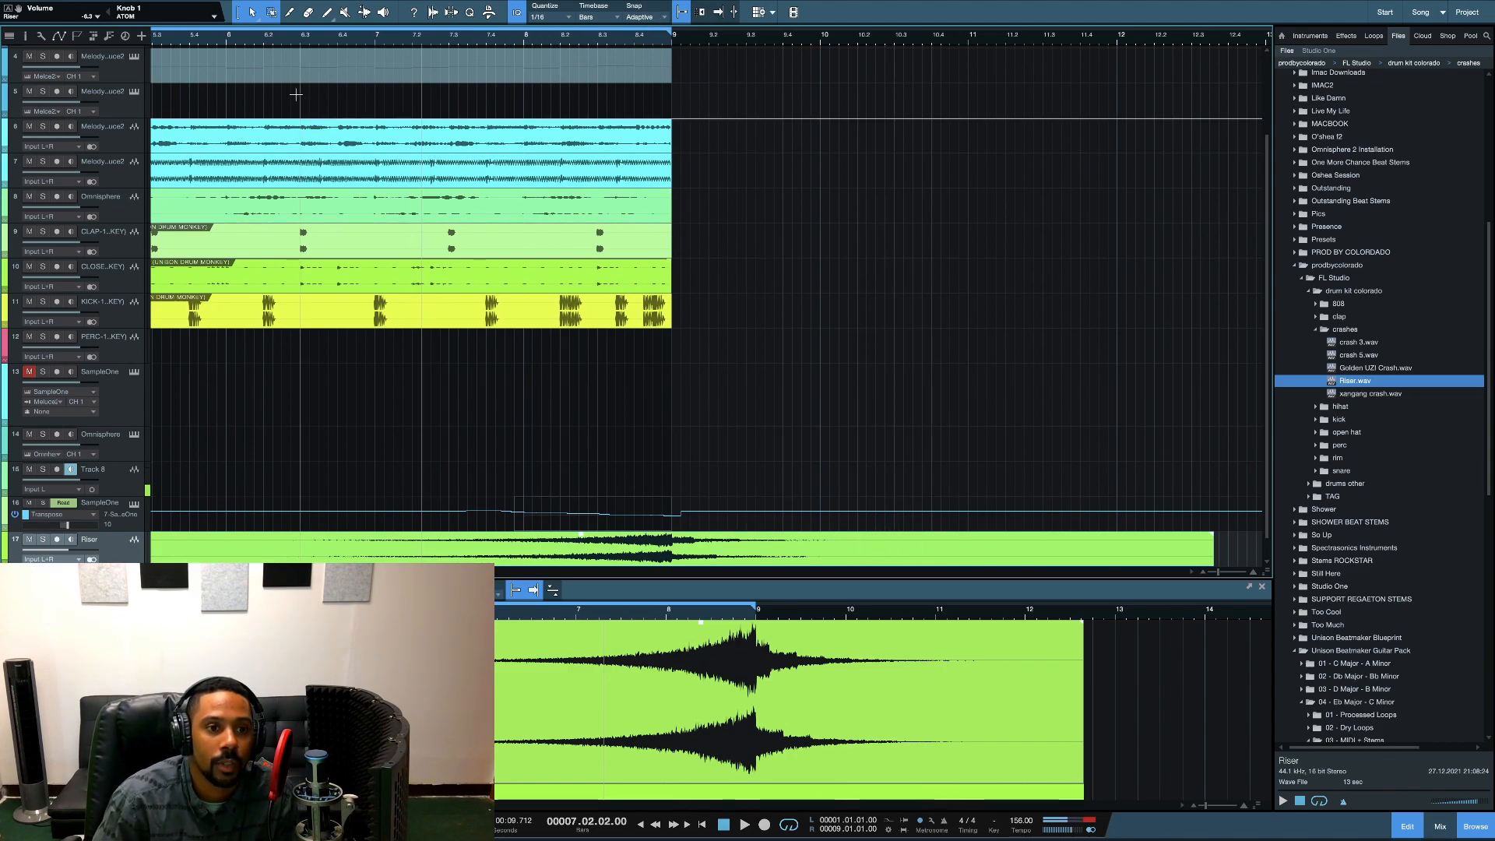
# Step: Bounce the pitch-automated snare fill from its SampleOne instrument track to a new audio track
pyautogui.press('space')
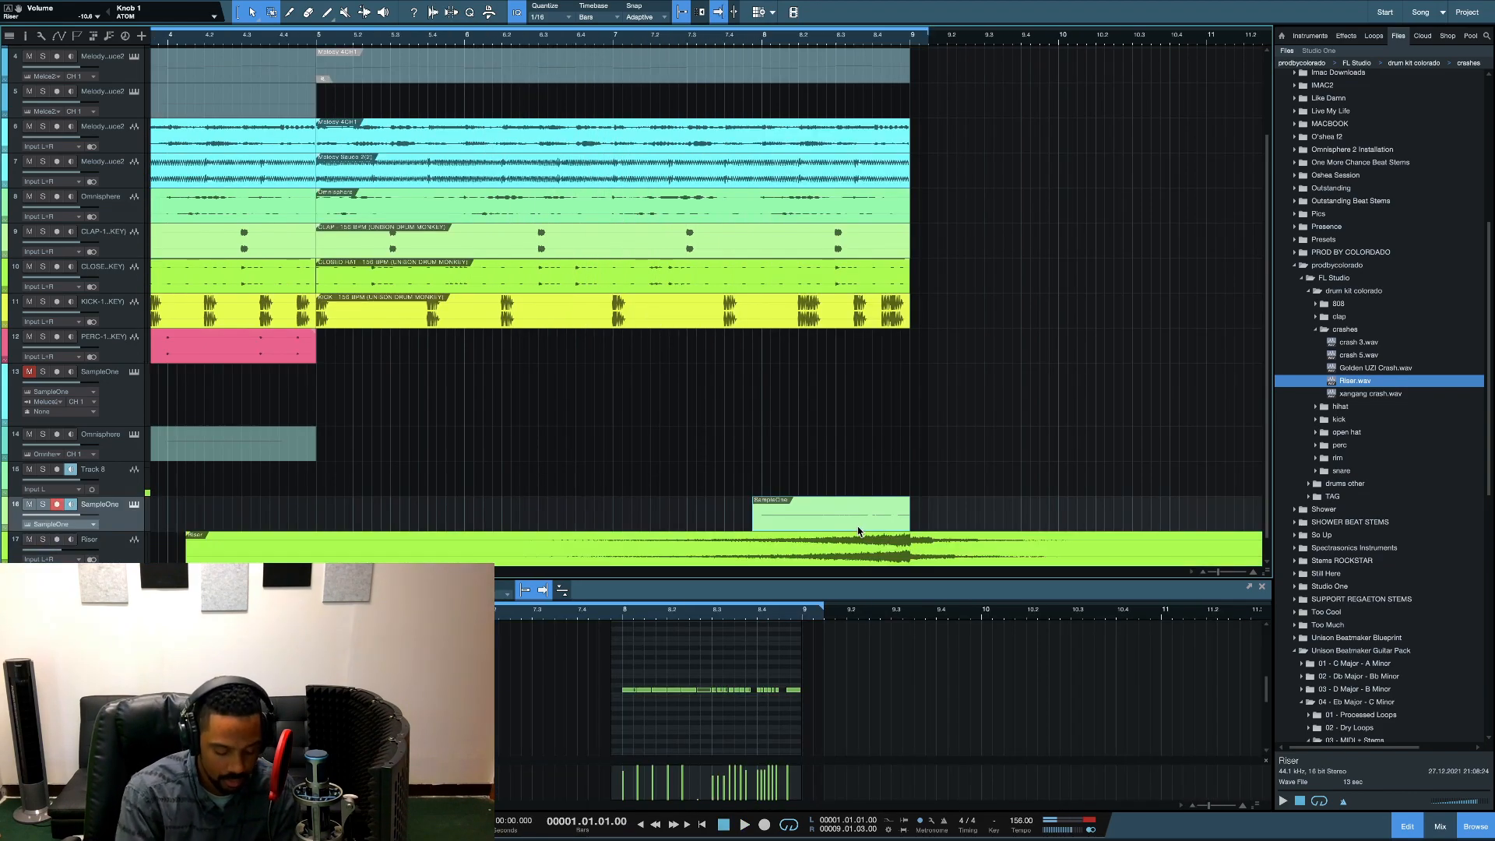
pyautogui.press('super+b')
pyautogui.hscroll(-3, 781, 508)
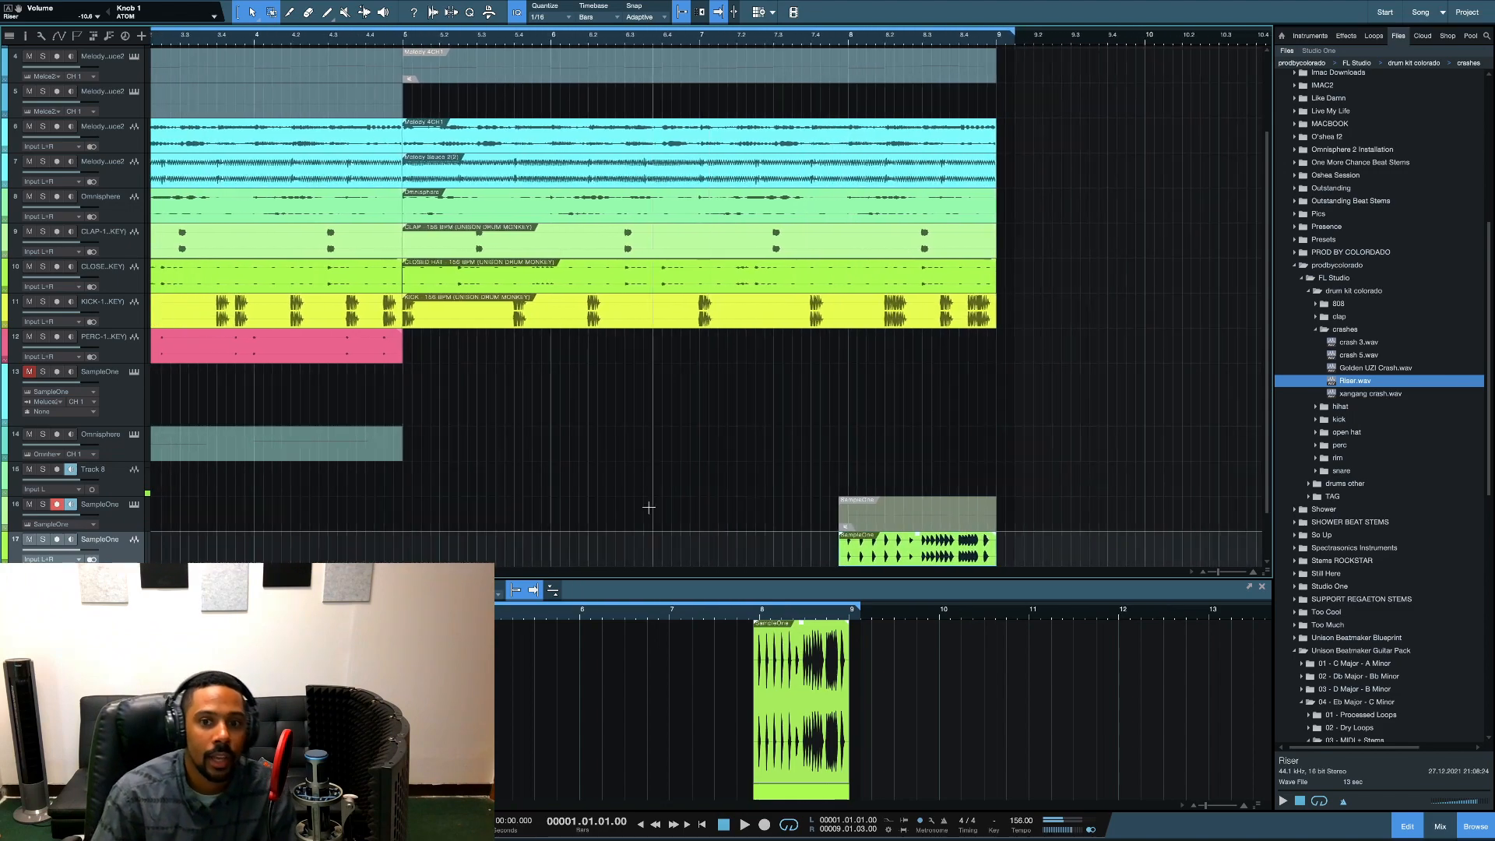
# Step: Move the Omnisphere and snare SampleOne instrument tracks up beneath the Melody Sauce instrument tracks, above all audio tracks
pyautogui.click(109, 526)
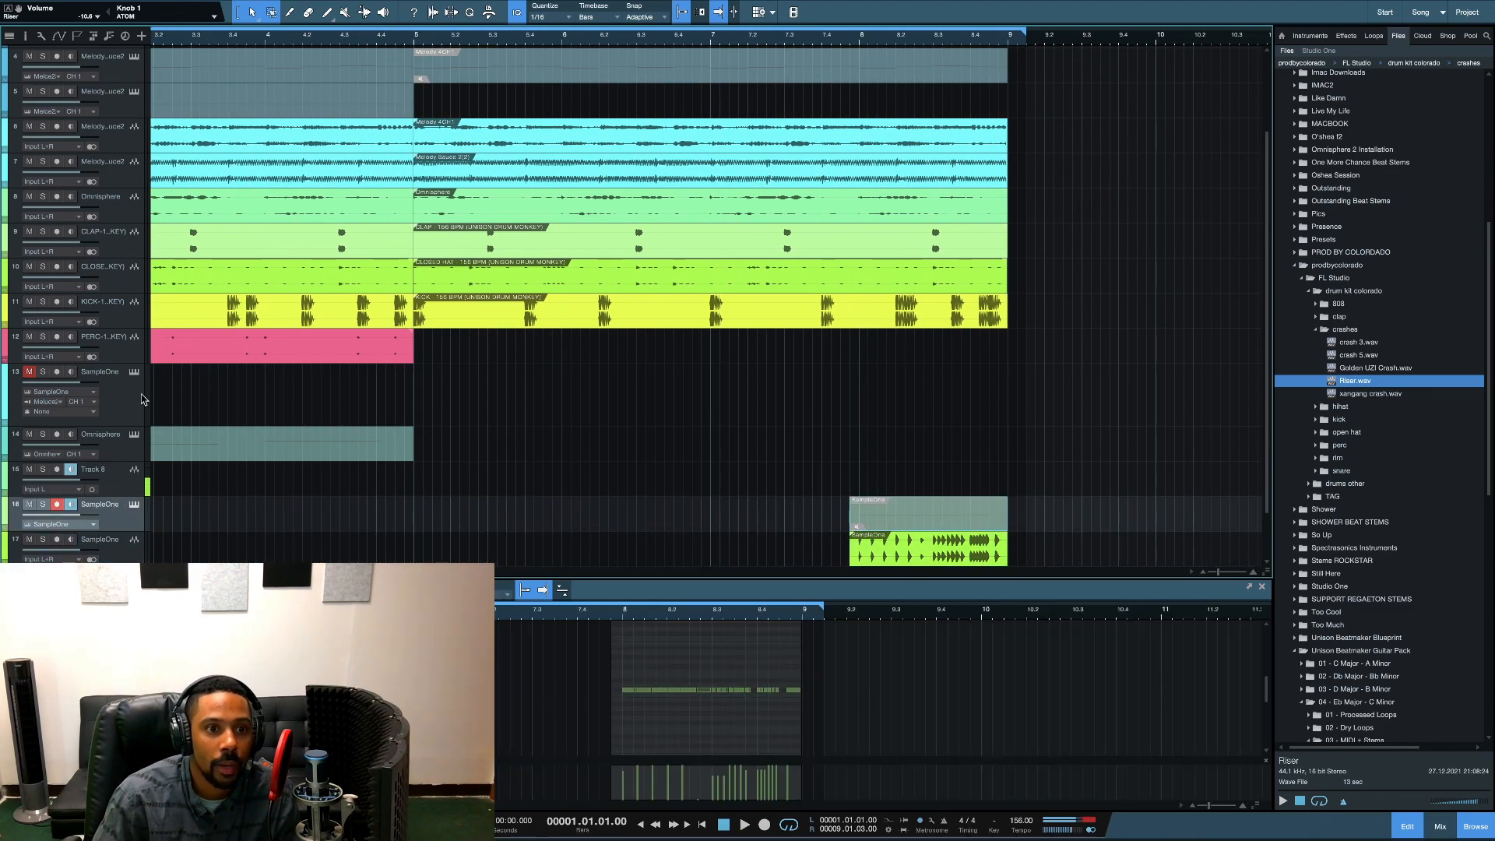
pyautogui.scroll(1, 121, 449)
pyautogui.scroll(-1, 120, 454)
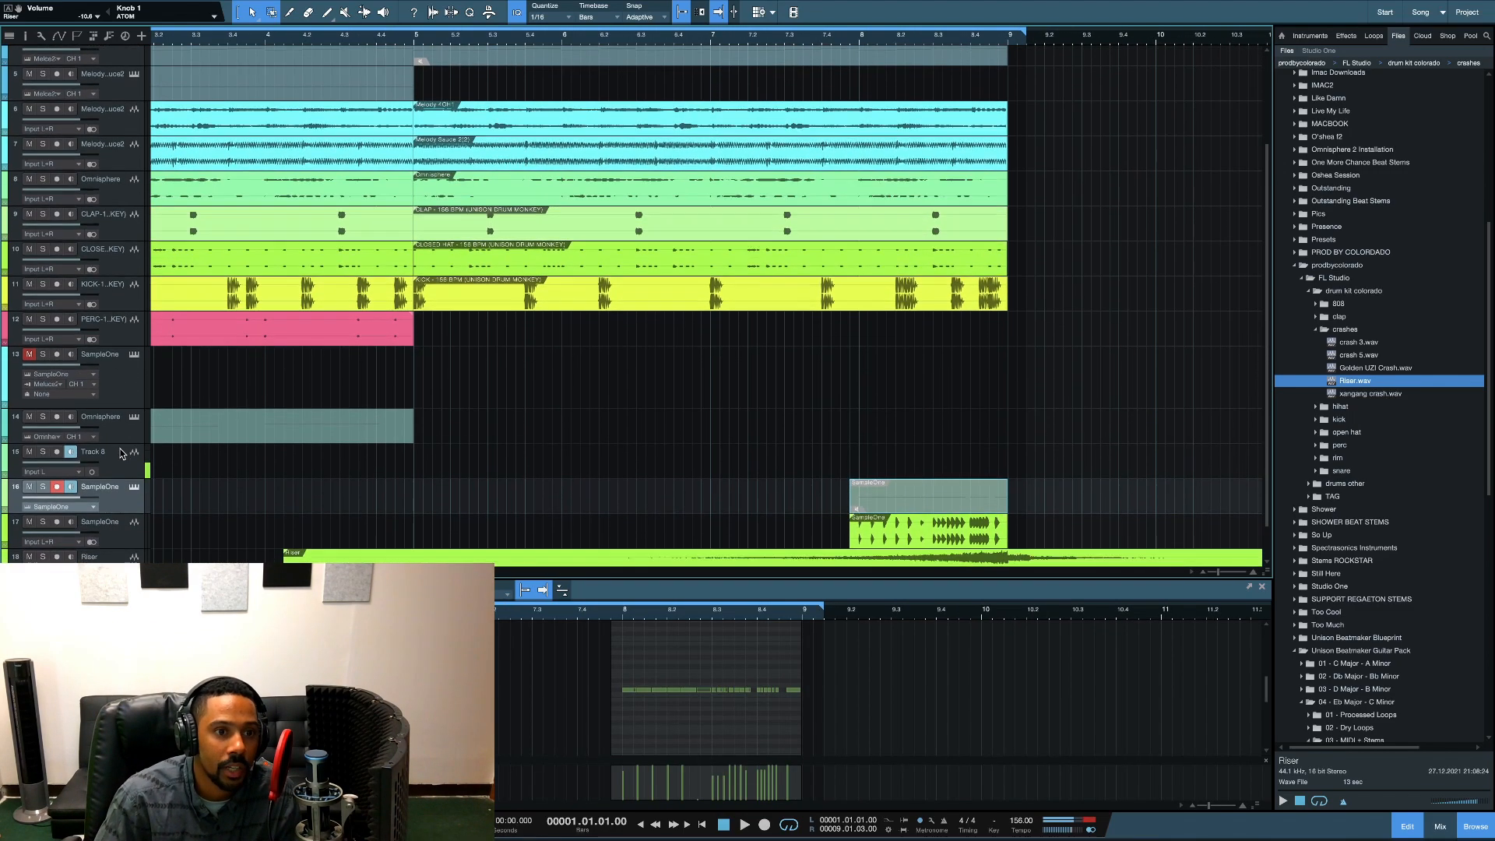
pyautogui.click(118, 459)
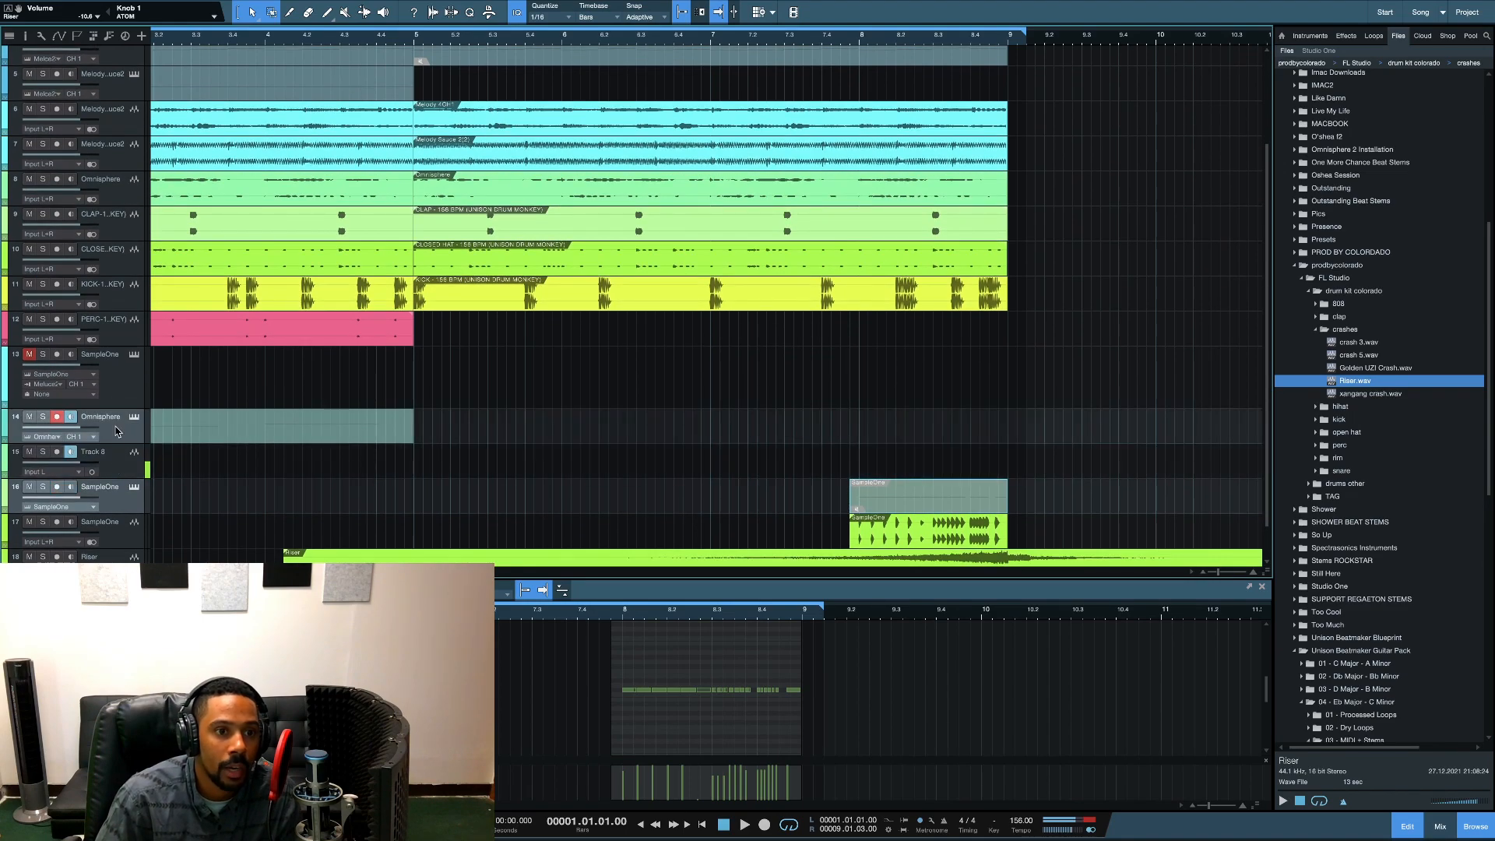
pyautogui.scroll(4, 82, 103)
pyautogui.click(83, 102)
pyautogui.moveTo(100, 289); pyautogui.dragTo(101, 298)
pyautogui.scroll(-4, 130, 468)
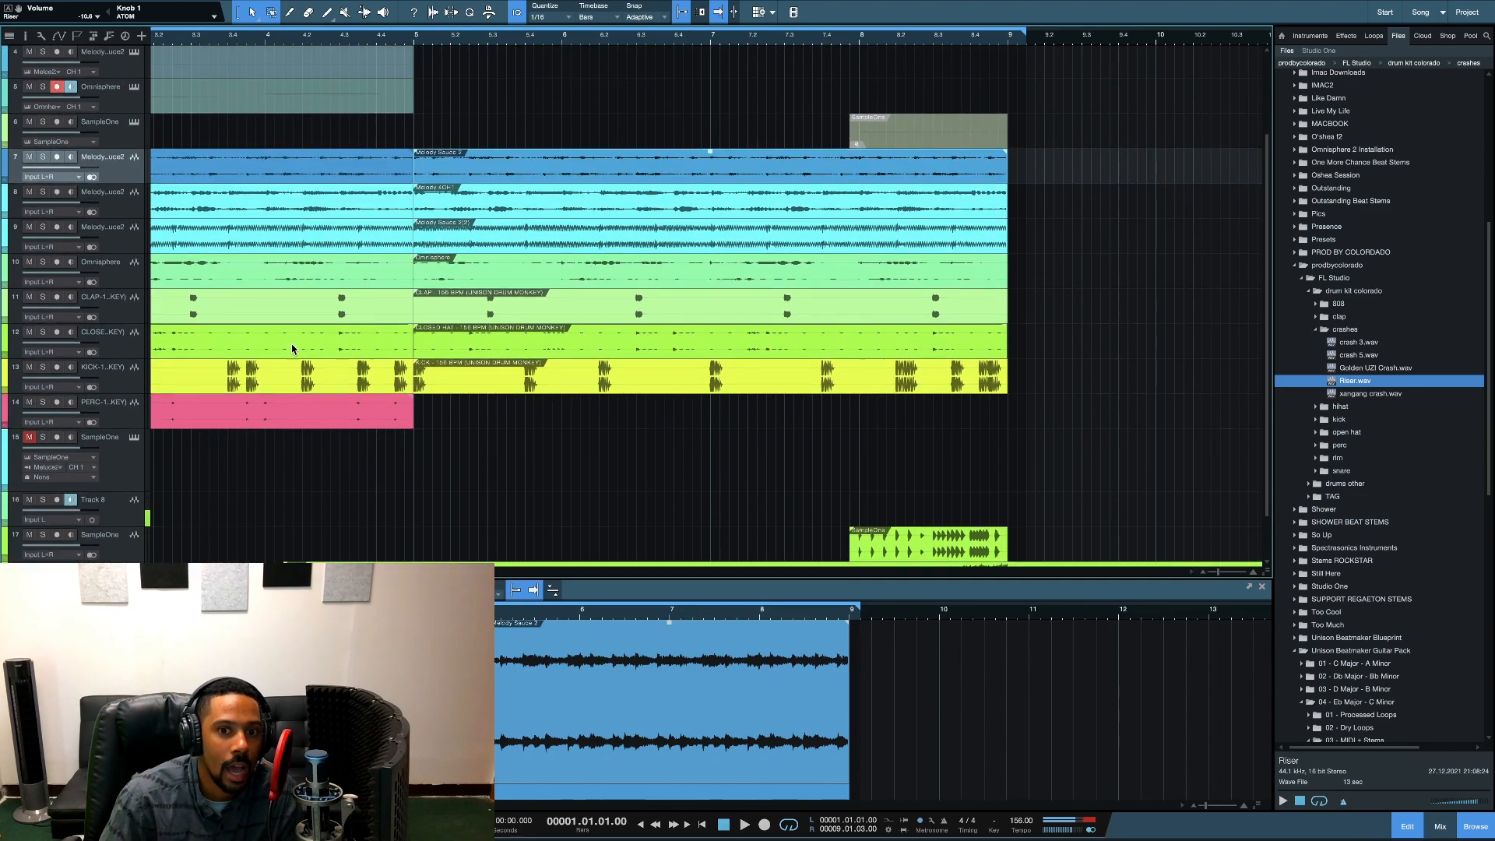
# Step: Move Track 8 above the Melody Sauce audio tracks and the muted SampleOne track below the riser
pyautogui.moveTo(121, 471); pyautogui.dragTo(121, 395)
pyautogui.moveTo(118, 508); pyautogui.dragTo(121, 411)
pyautogui.moveTo(118, 544); pyautogui.dragTo(118, 97)
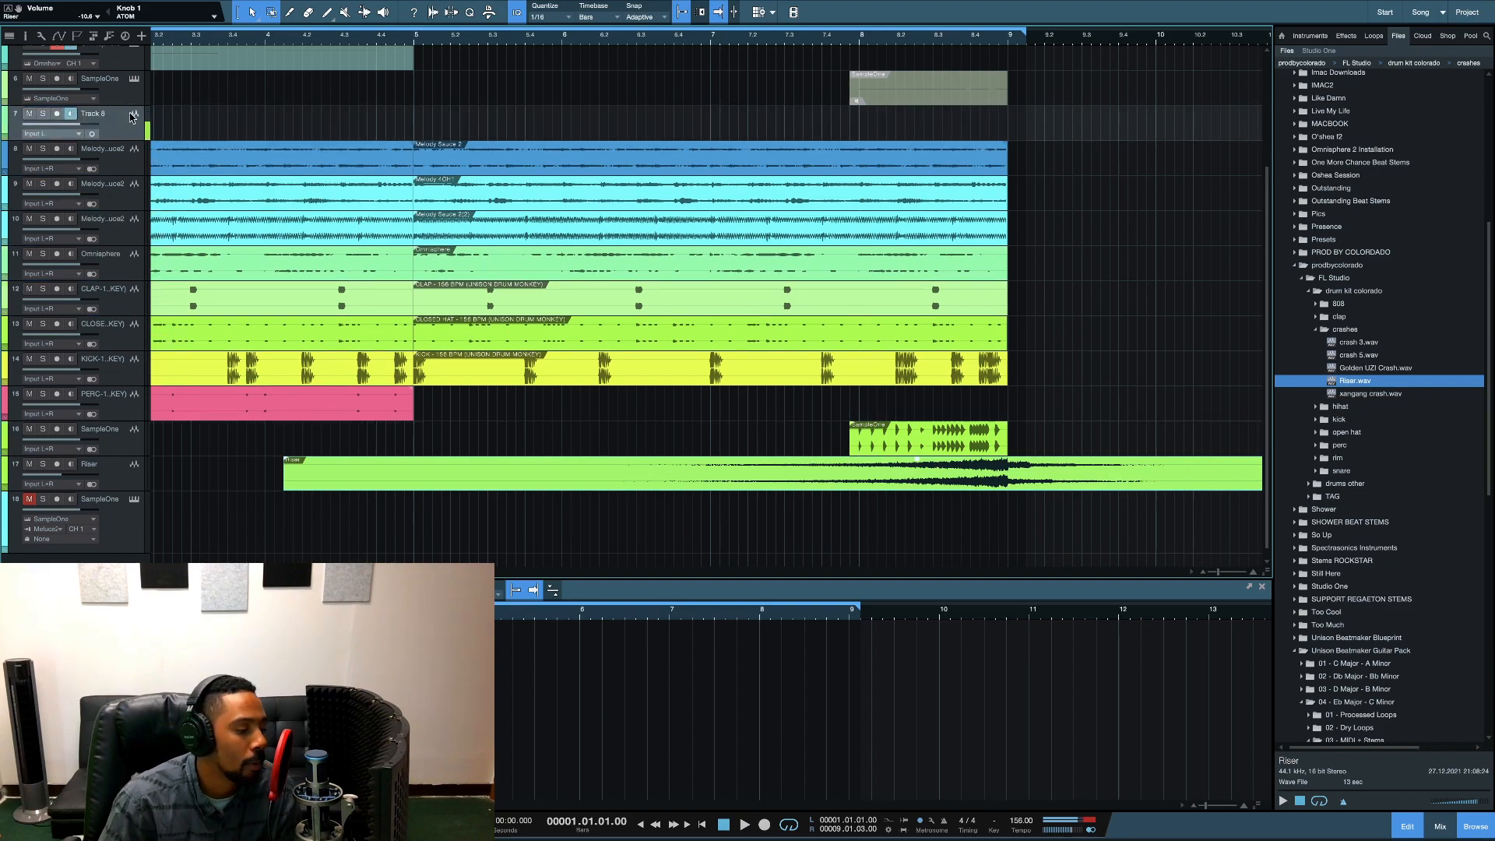
# Step: Audition the crash samples and add crash 3.wav and Golden UZI Crash.wav at bar 1 on separate new tracks
pyautogui.hscroll(-5, 668, 362)
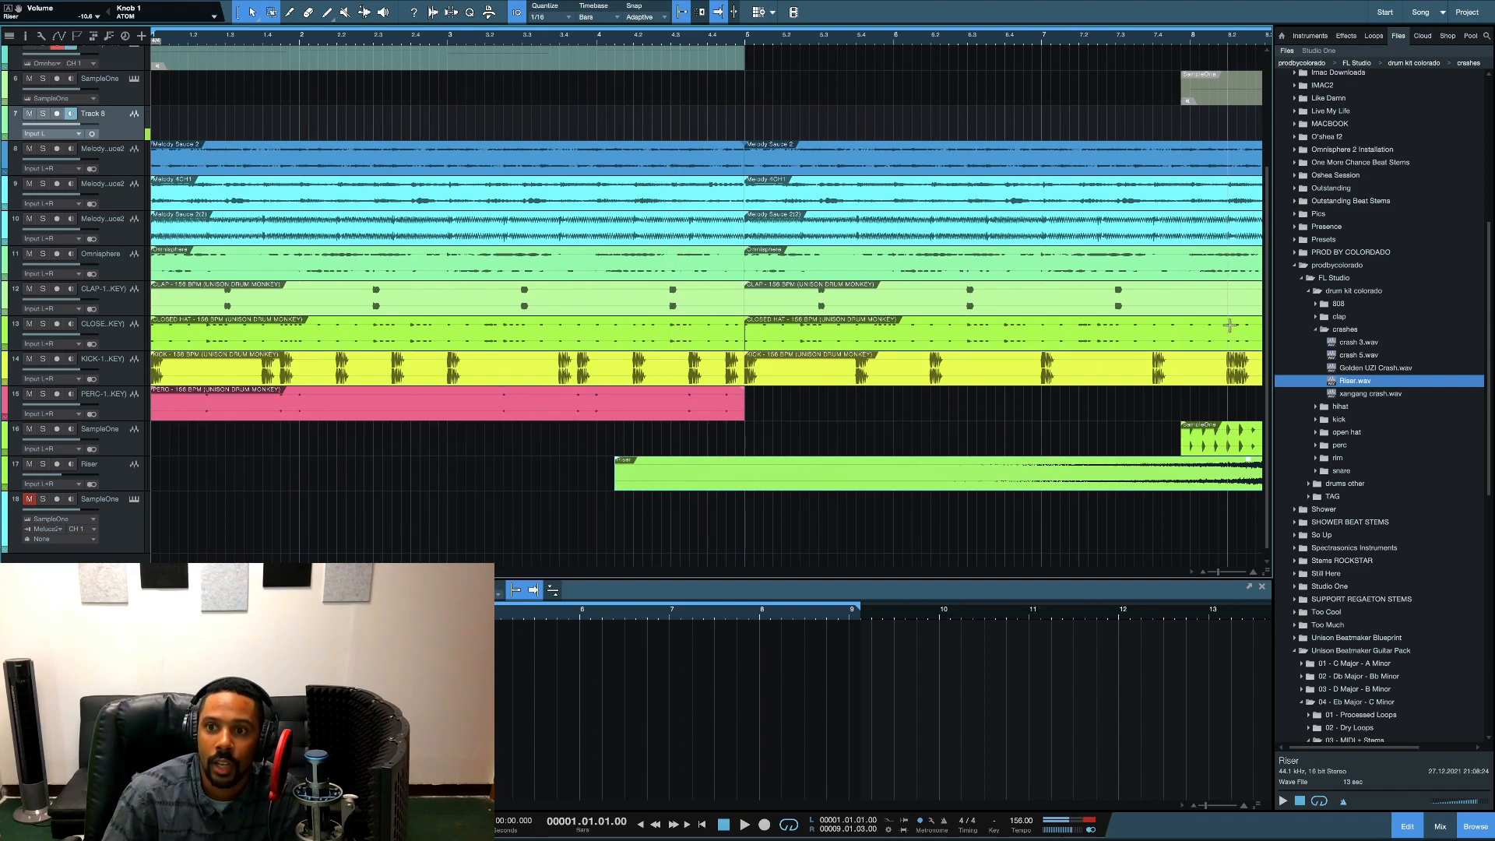
pyautogui.click(1346, 343)
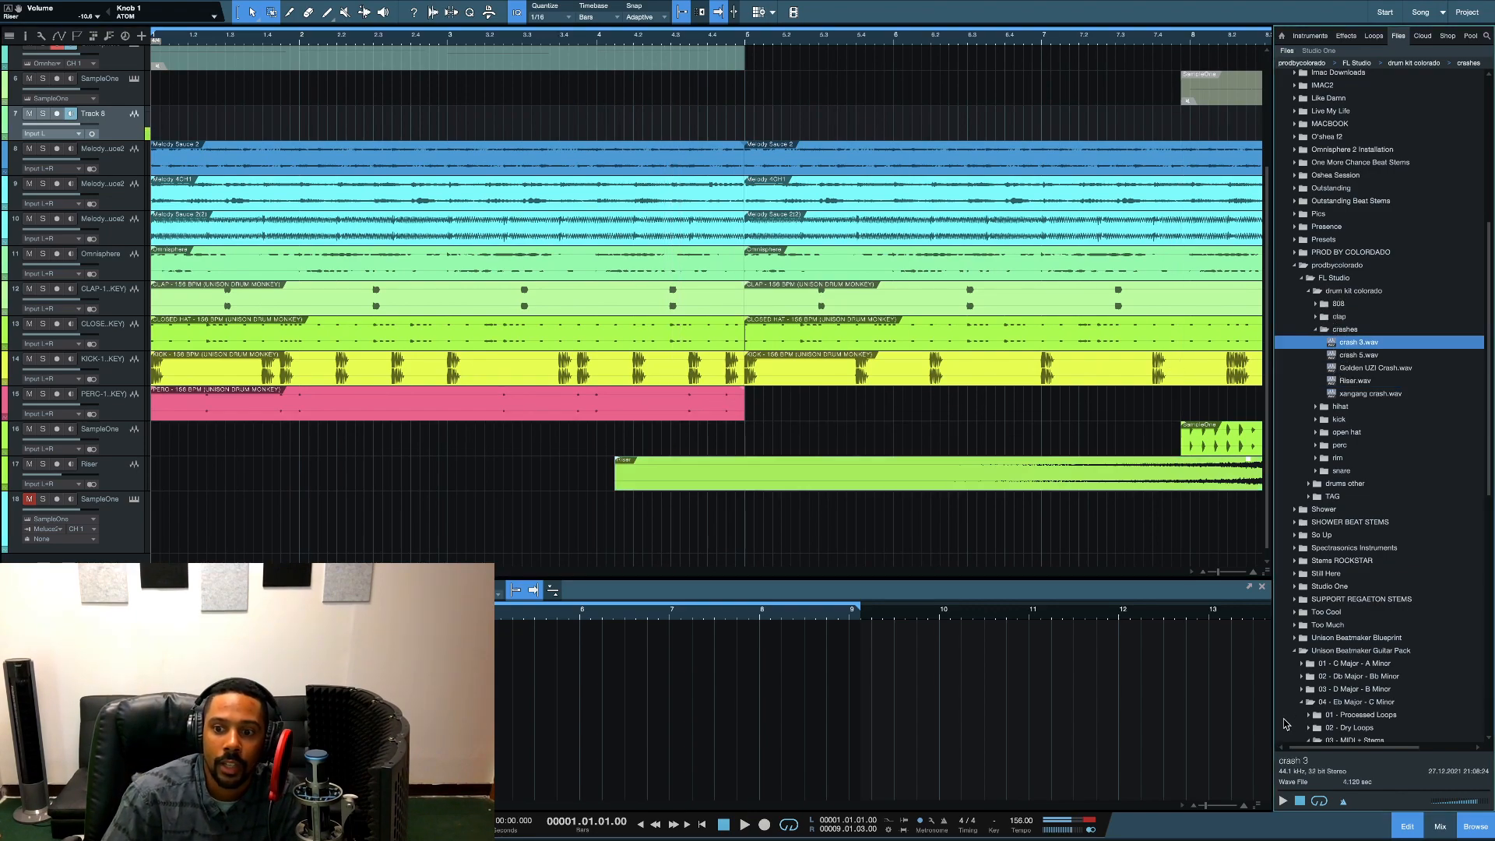
pyautogui.click(1359, 356)
pyautogui.click(1359, 380)
pyautogui.click(1365, 394)
pyautogui.click(1364, 371)
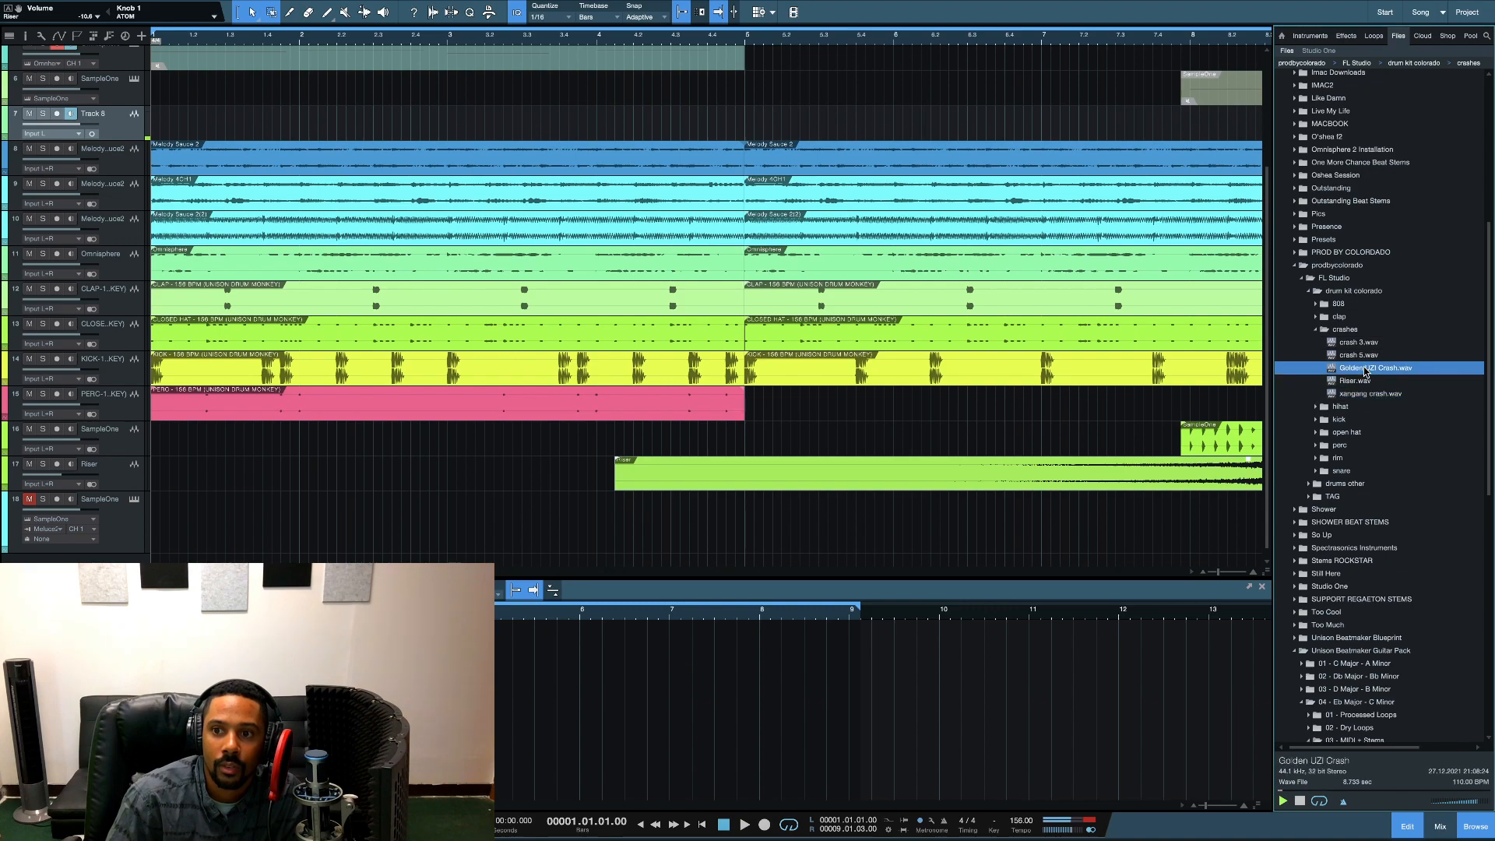
pyautogui.click(1365, 344)
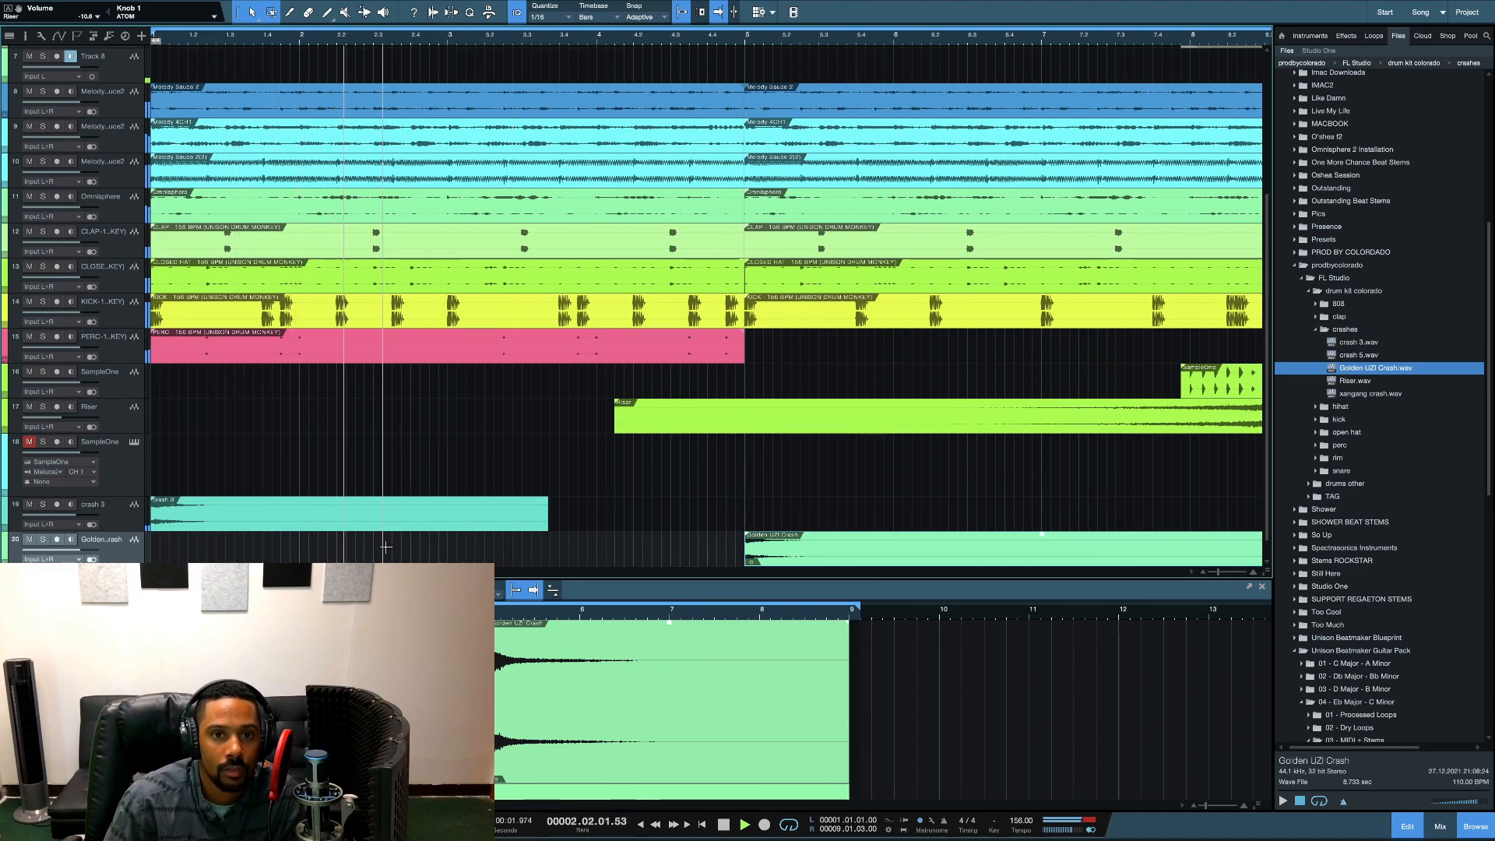
pyautogui.hscroll(5, 423, 513)
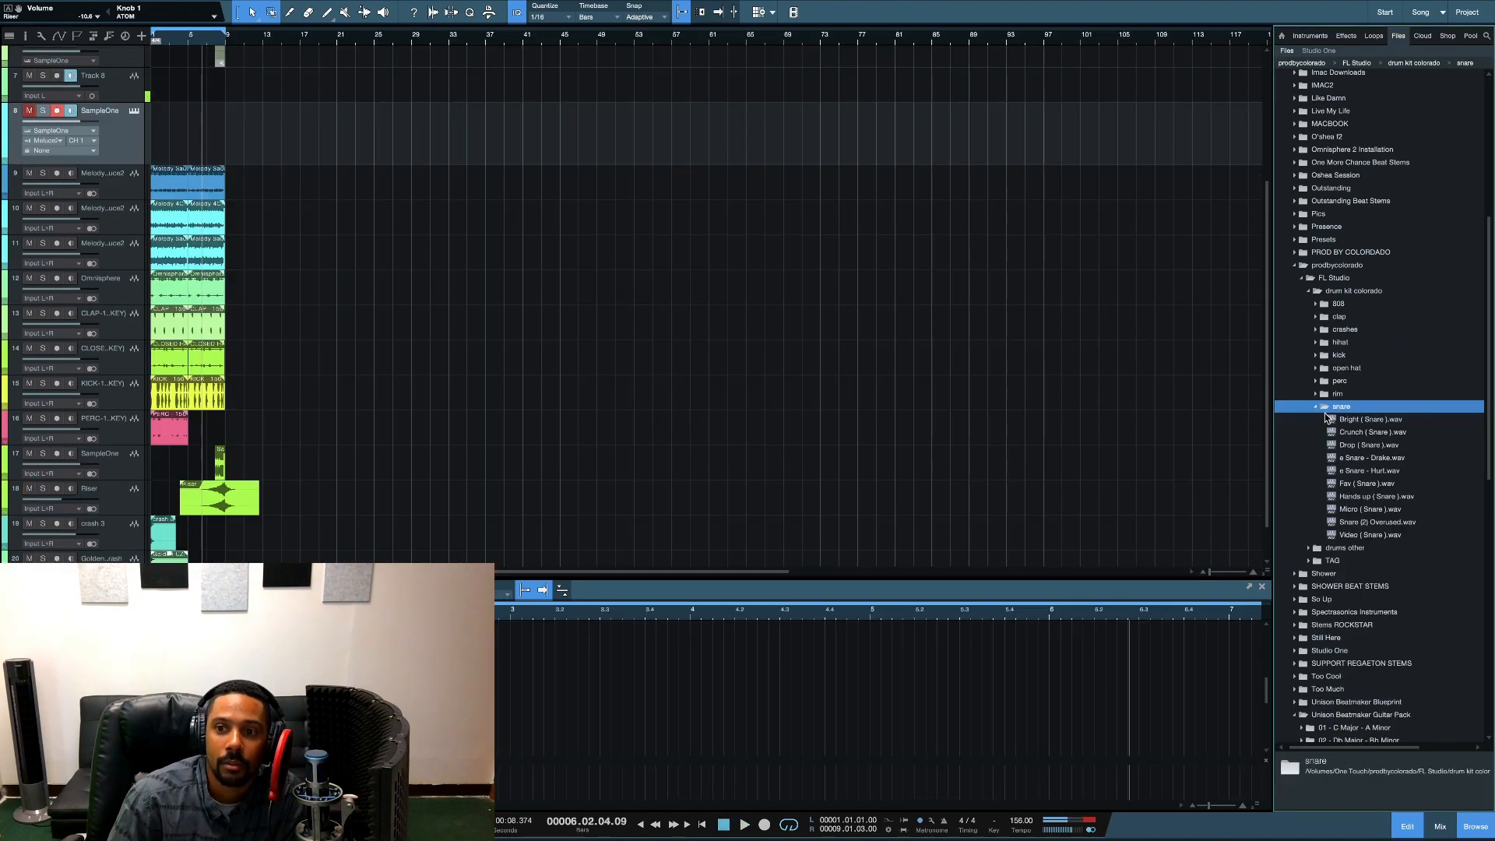
# Step: Audition the samples in the snare folder, alone and against the beat, to choose one such as Crunch ( Snare ).wav
pyautogui.click(1336, 432)
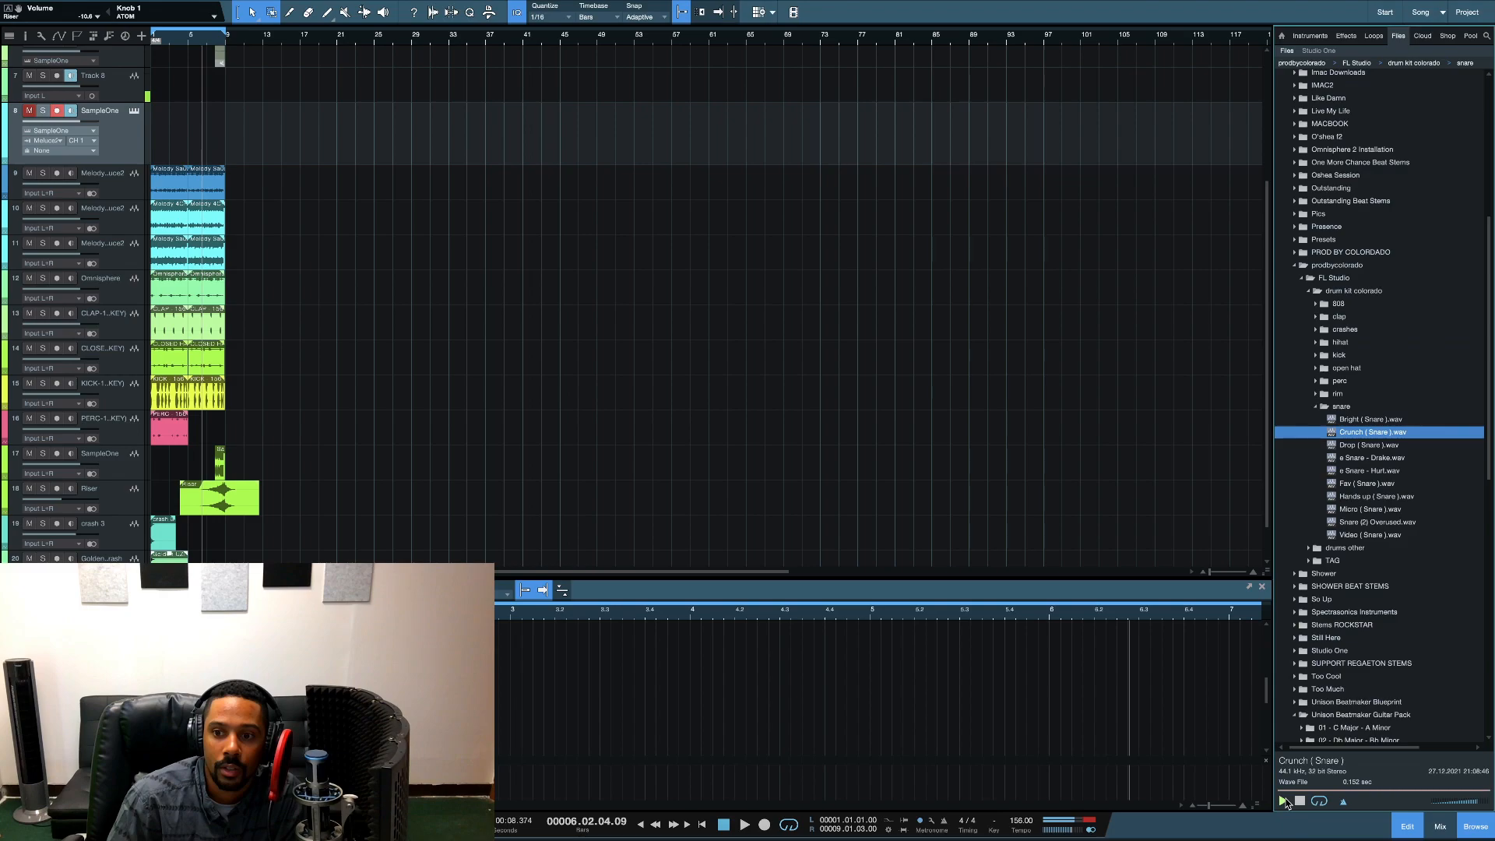
pyautogui.click(1373, 483)
pyautogui.click(1364, 498)
pyautogui.click(1367, 471)
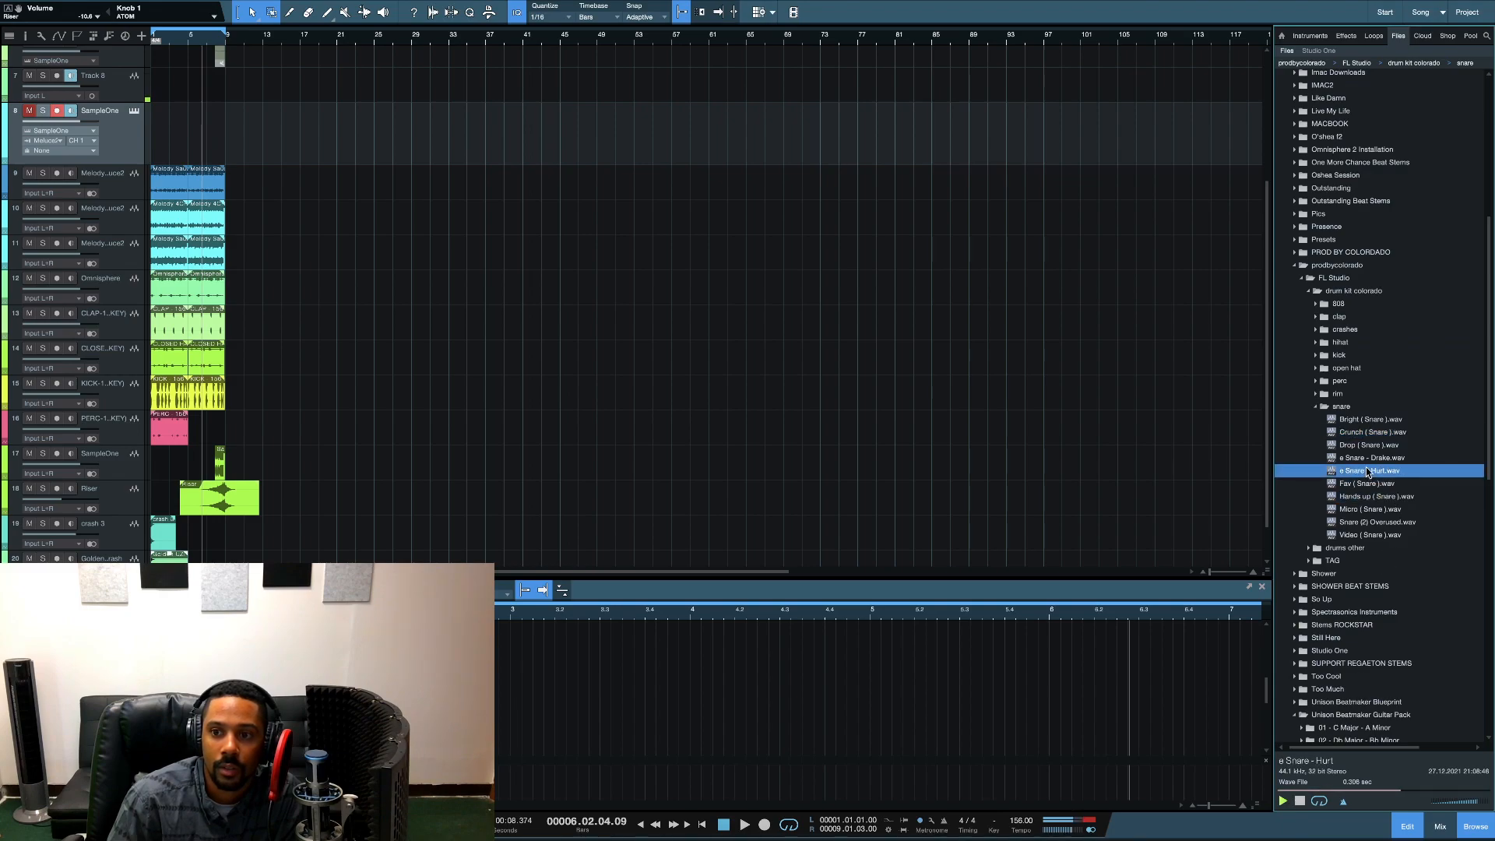
pyautogui.click(1368, 459)
pyautogui.click(1367, 448)
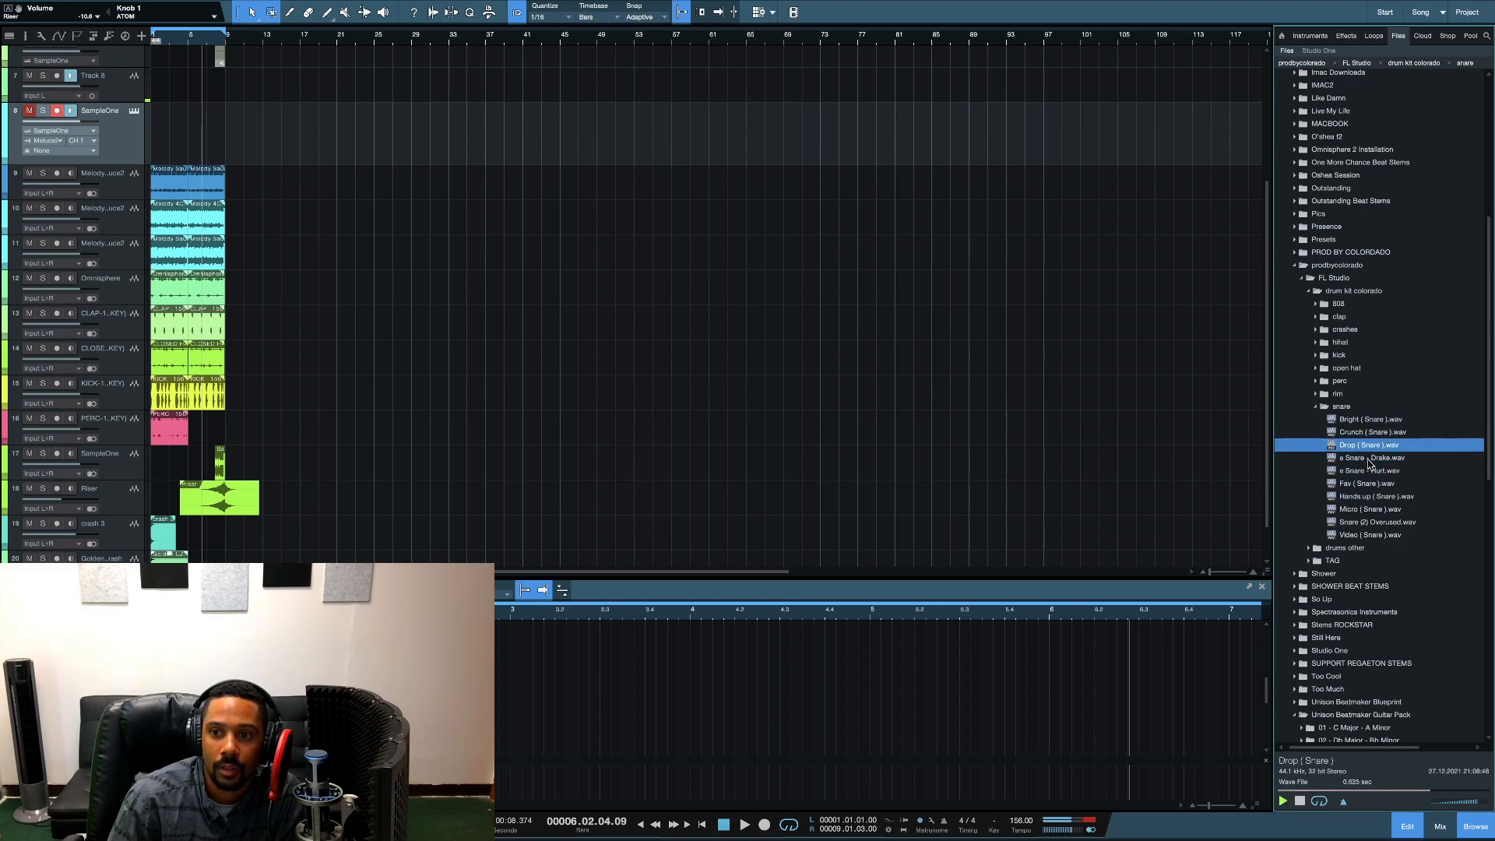
pyautogui.click(1363, 498)
pyautogui.click(1364, 522)
pyautogui.click(1371, 512)
pyautogui.click(1372, 523)
pyautogui.click(1373, 511)
pyautogui.click(1367, 538)
pyautogui.click(1366, 472)
pyautogui.click(1364, 446)
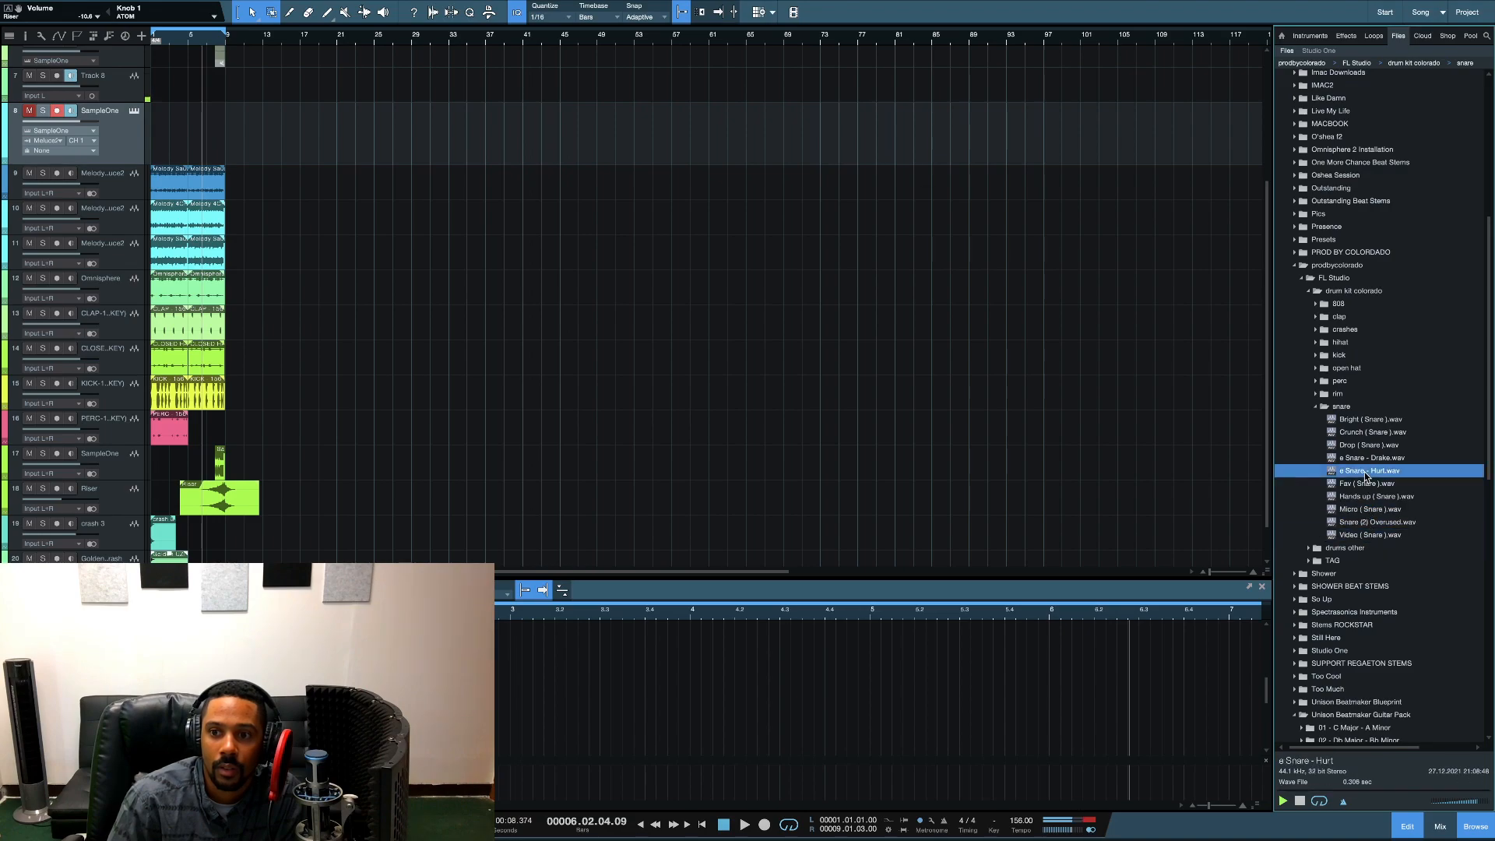
pyautogui.click(1364, 433)
pyautogui.click(1366, 420)
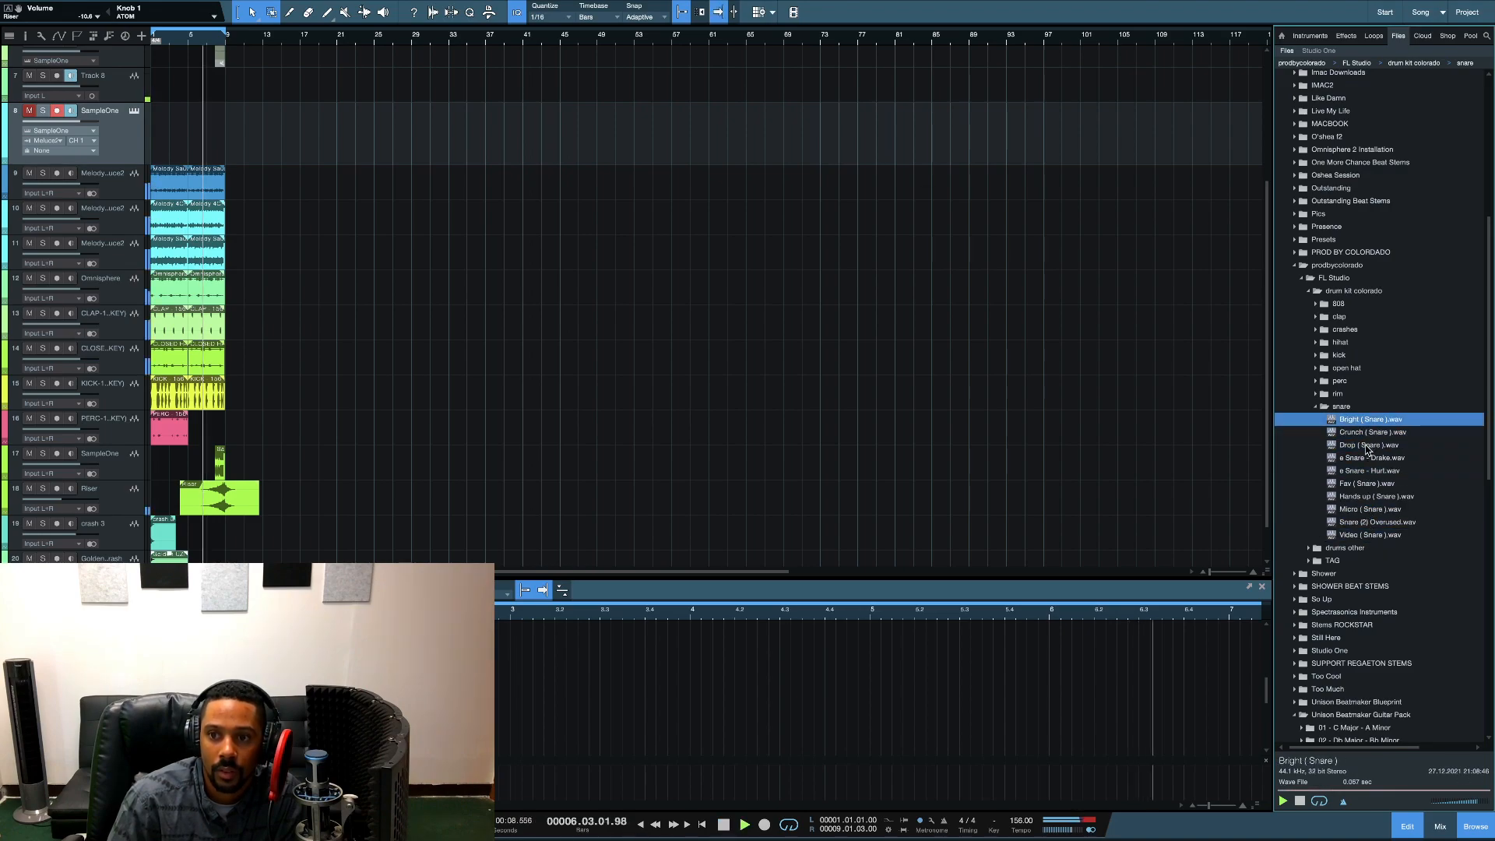
pyautogui.click(1367, 433)
pyautogui.scroll(-1, 916, 481)
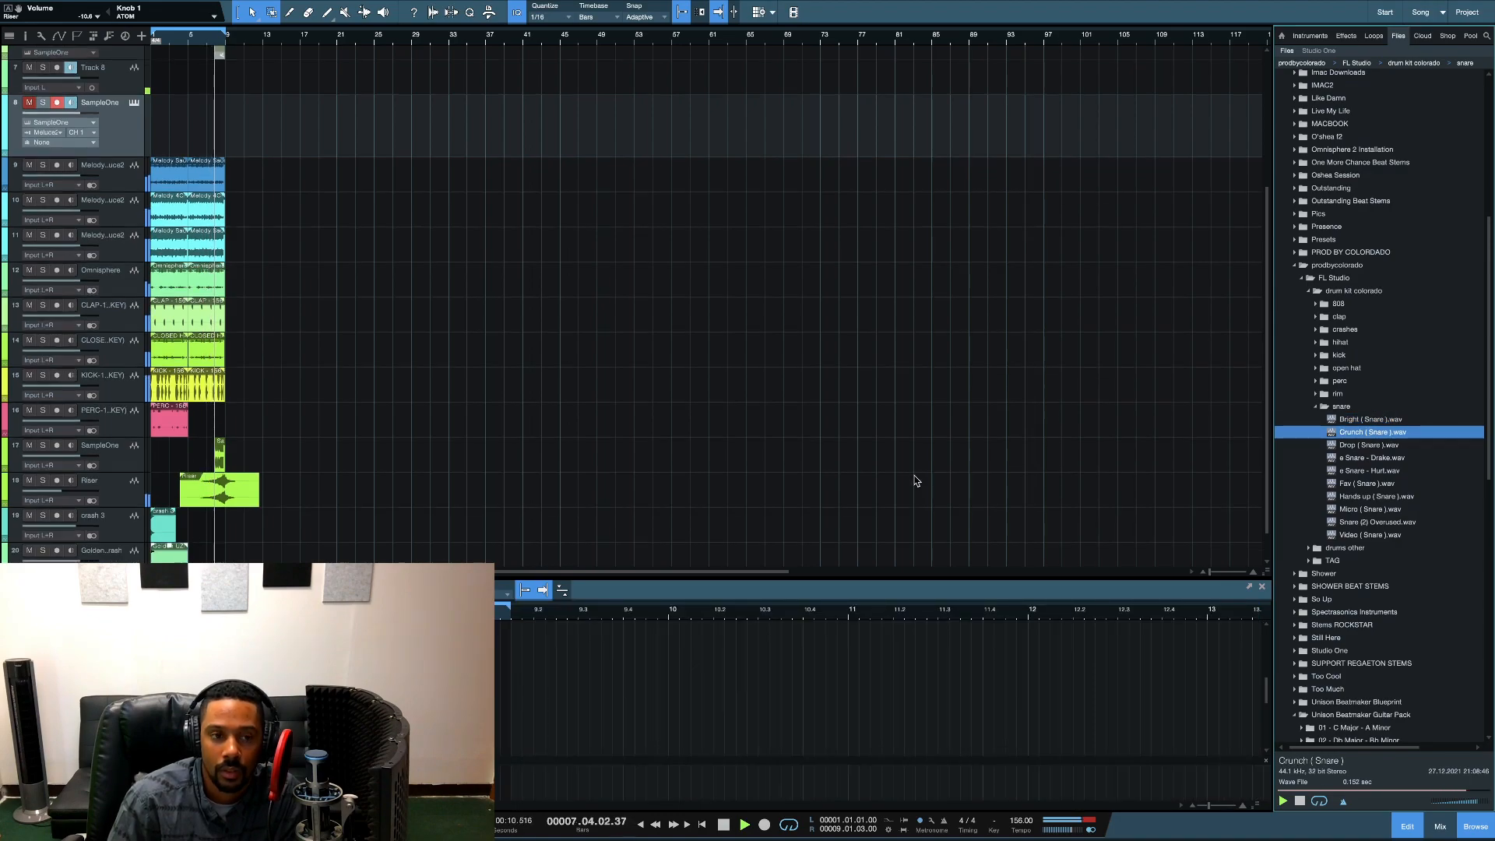
pyautogui.scroll(-1, 916, 480)
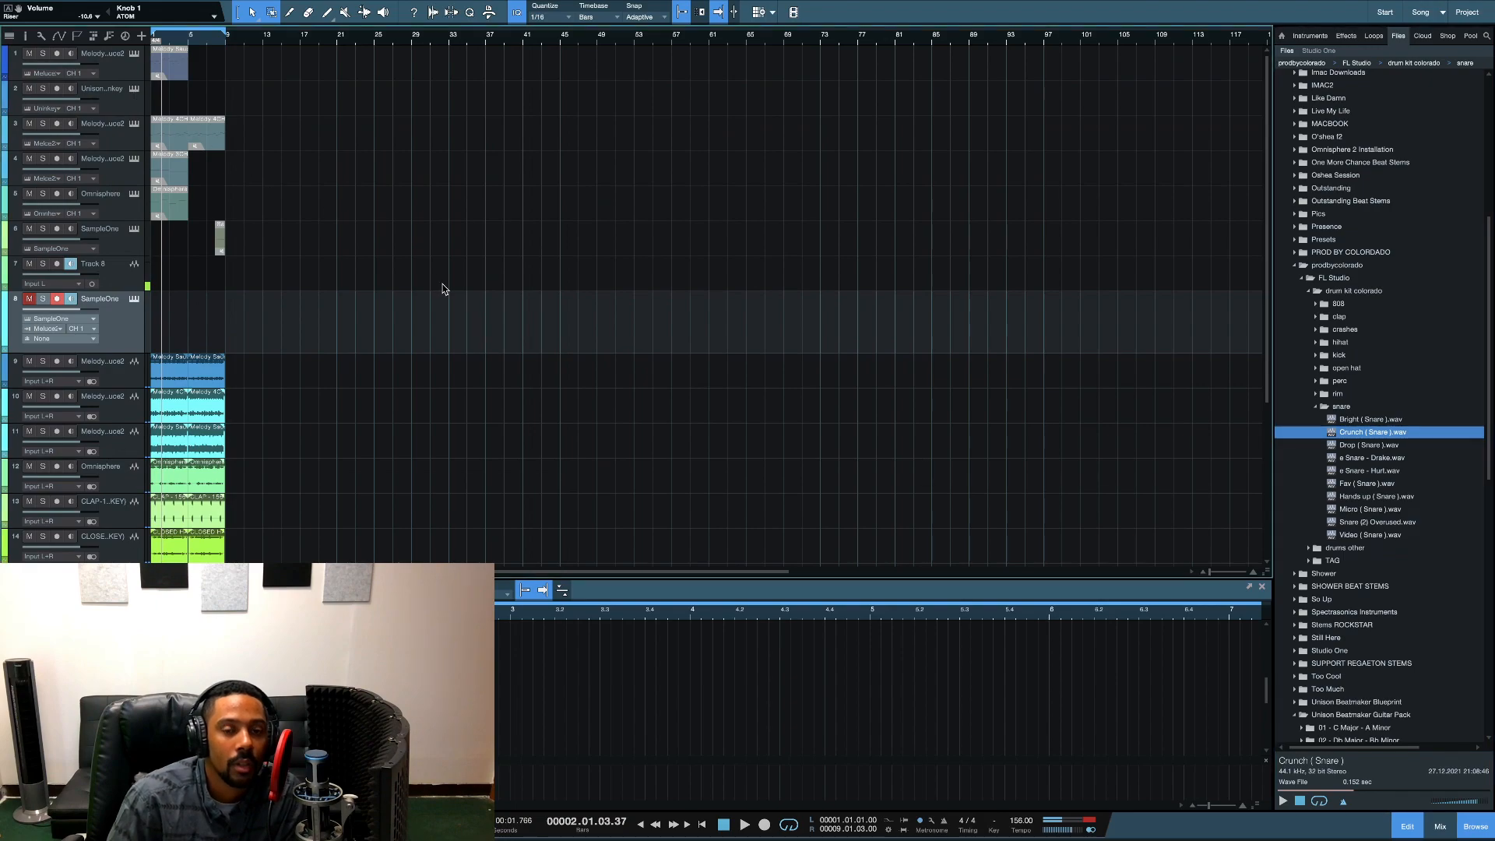
# Step: Load Crunch ( Snare ).wav into a free Drum Monkey slot and set the slot's type to Off Snare
pyautogui.moveTo(1351, 432); pyautogui.dragTo(824, 410)
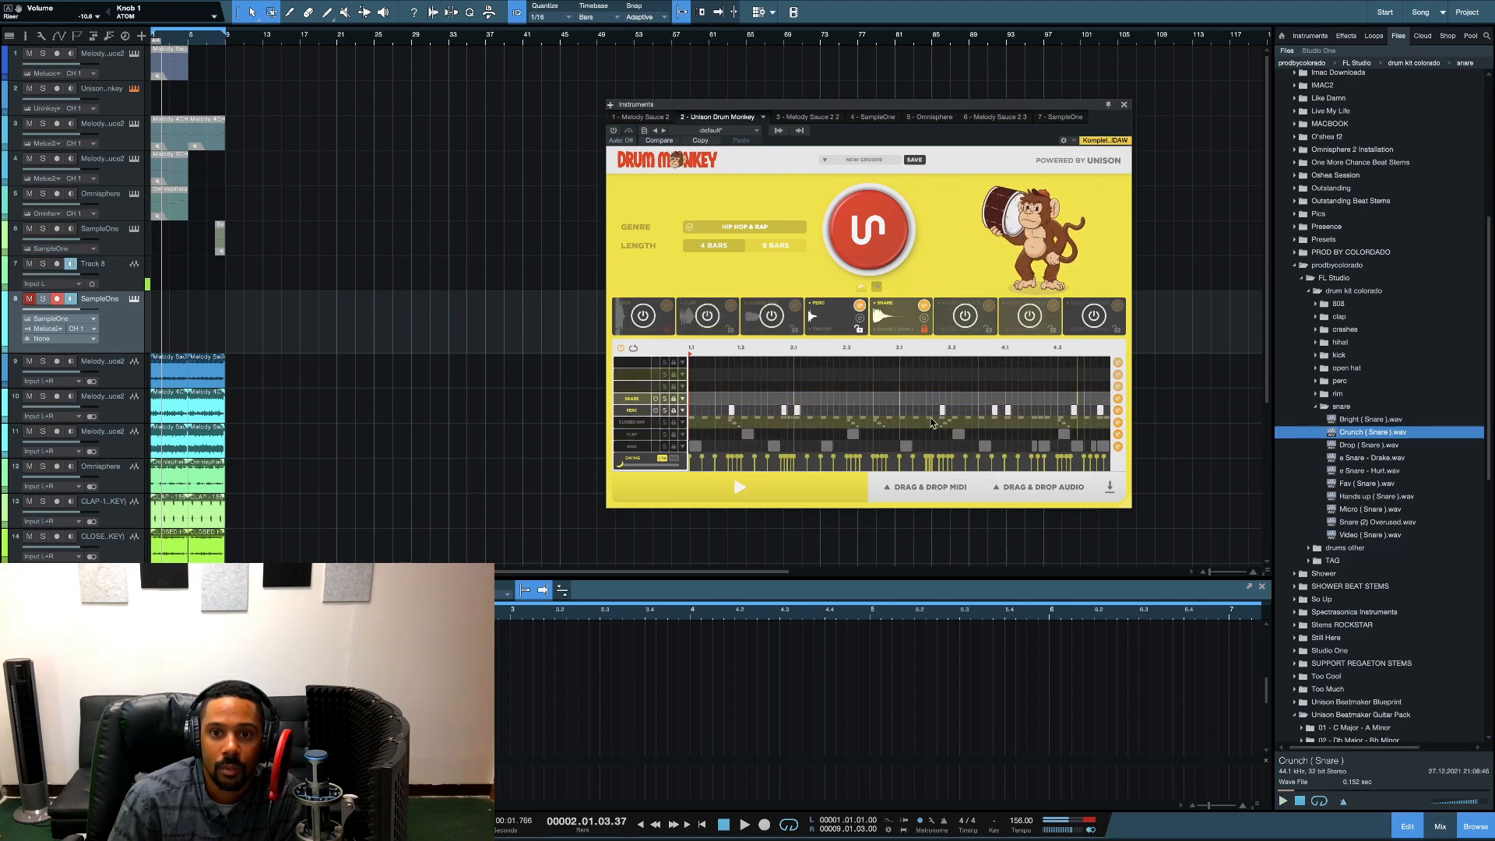
pyautogui.click(885, 308)
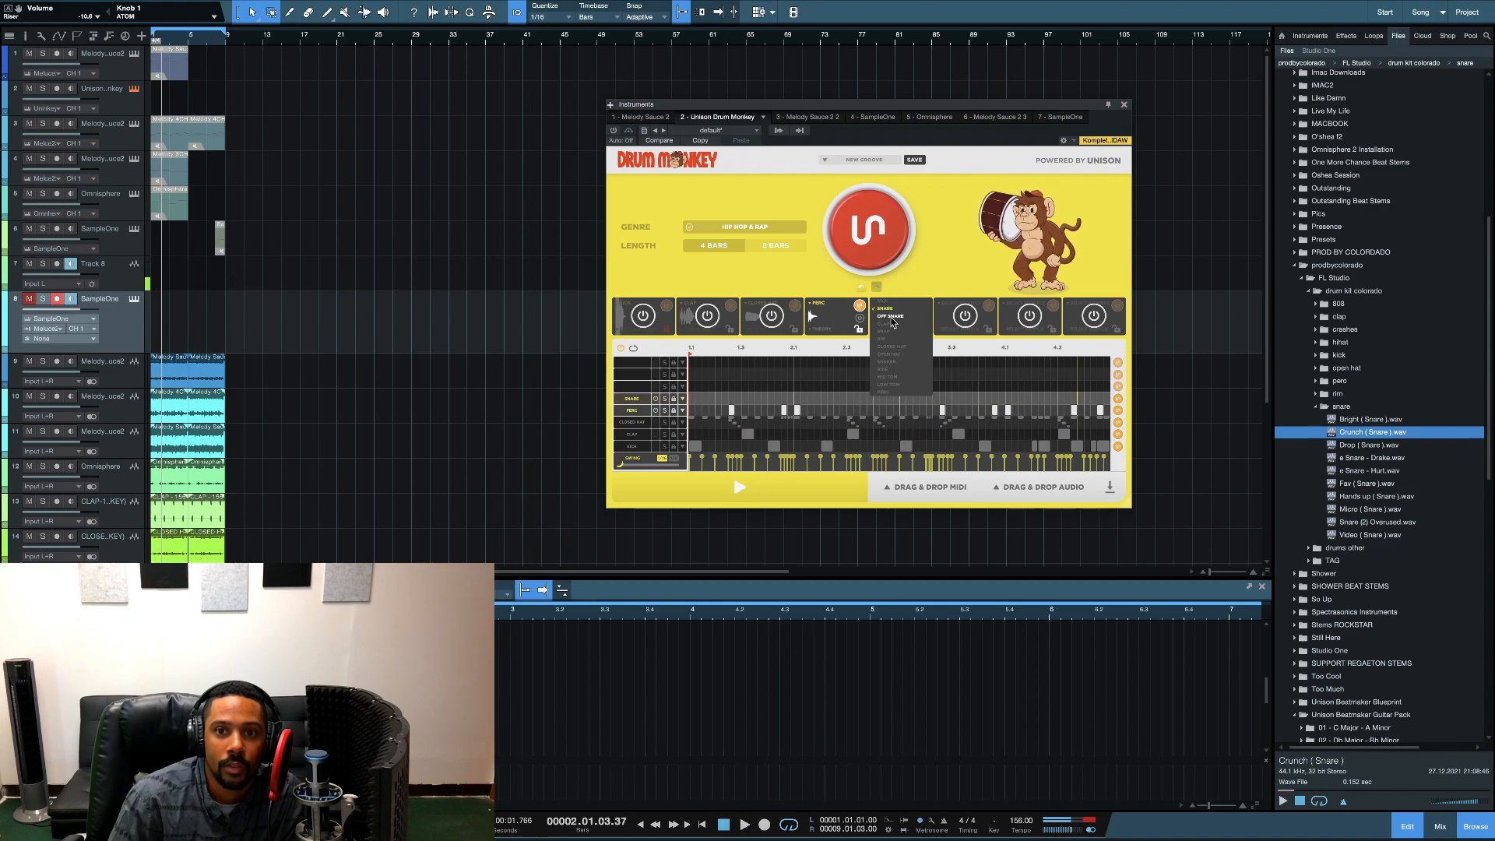
pyautogui.click(892, 319)
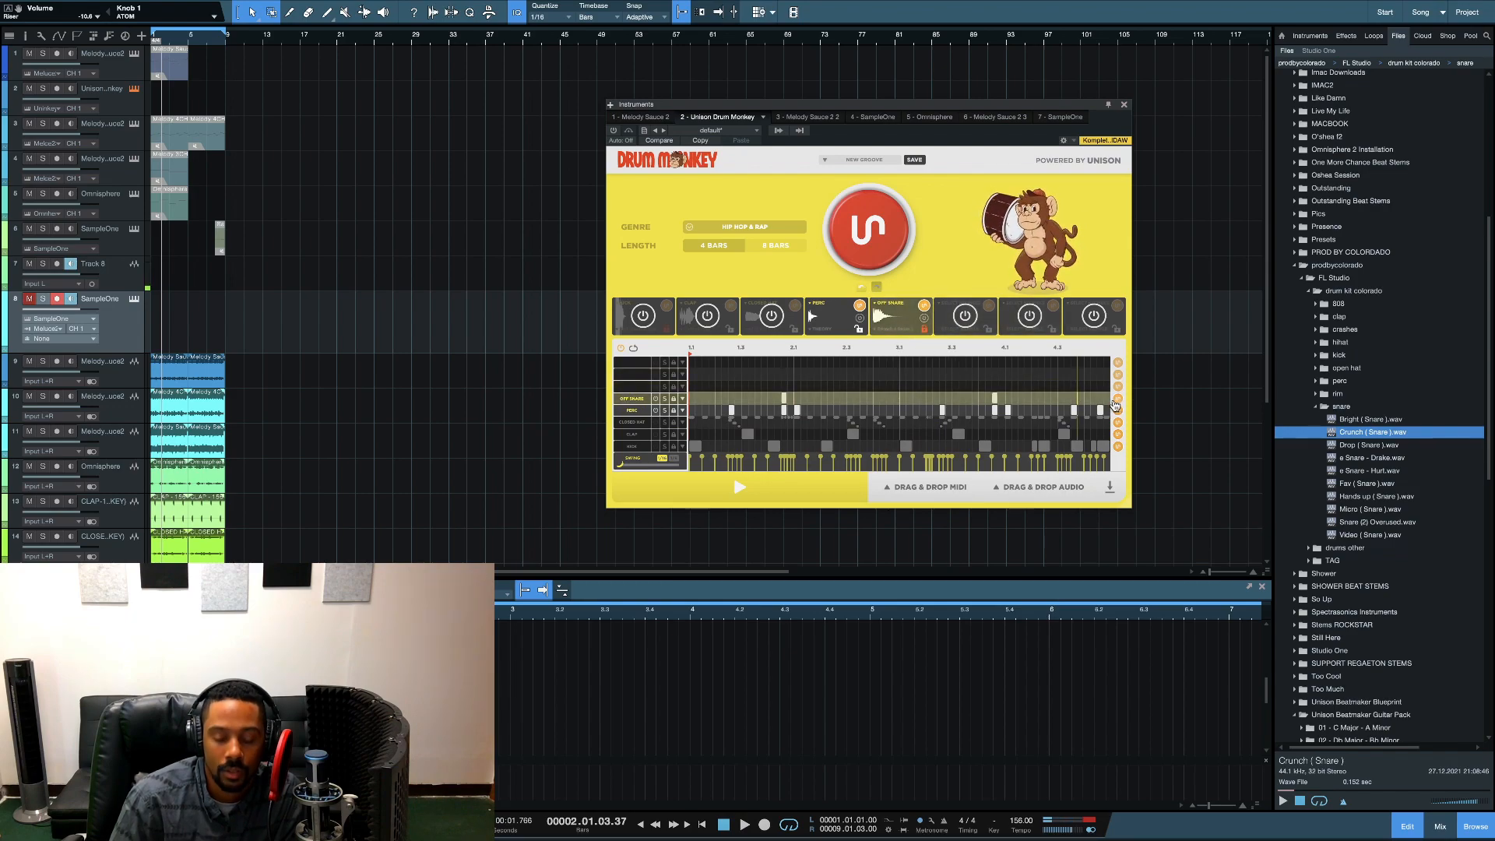
# Step: Play the song from the start, turn off Drum Monkey's Perc slot and raise the Off Snare's Fatten amount
pyautogui.press(',')
pyautogui.press('space')
pyautogui.click(674, 413)
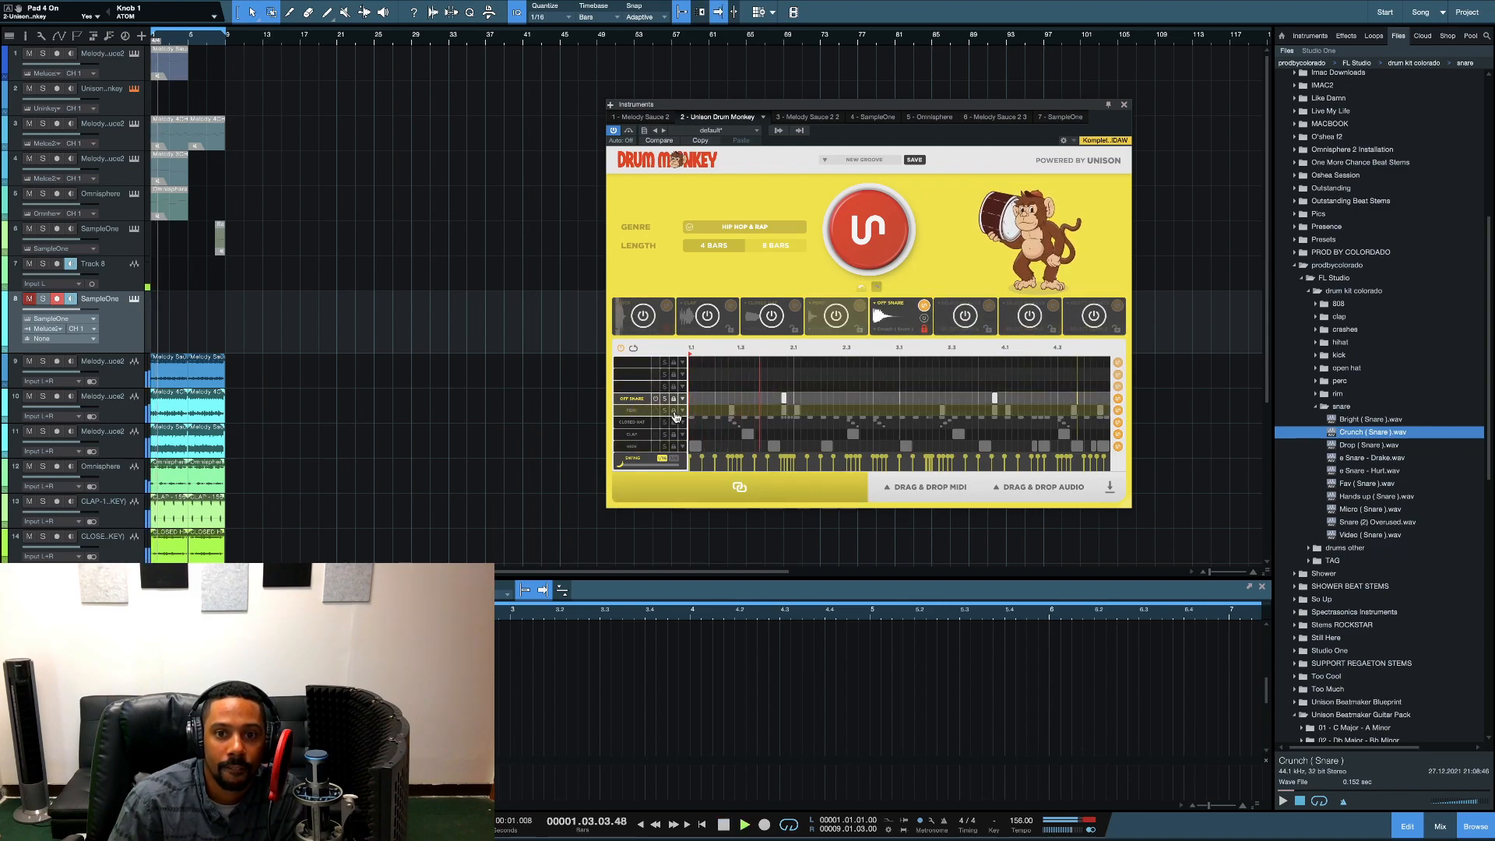
pyautogui.click(879, 319)
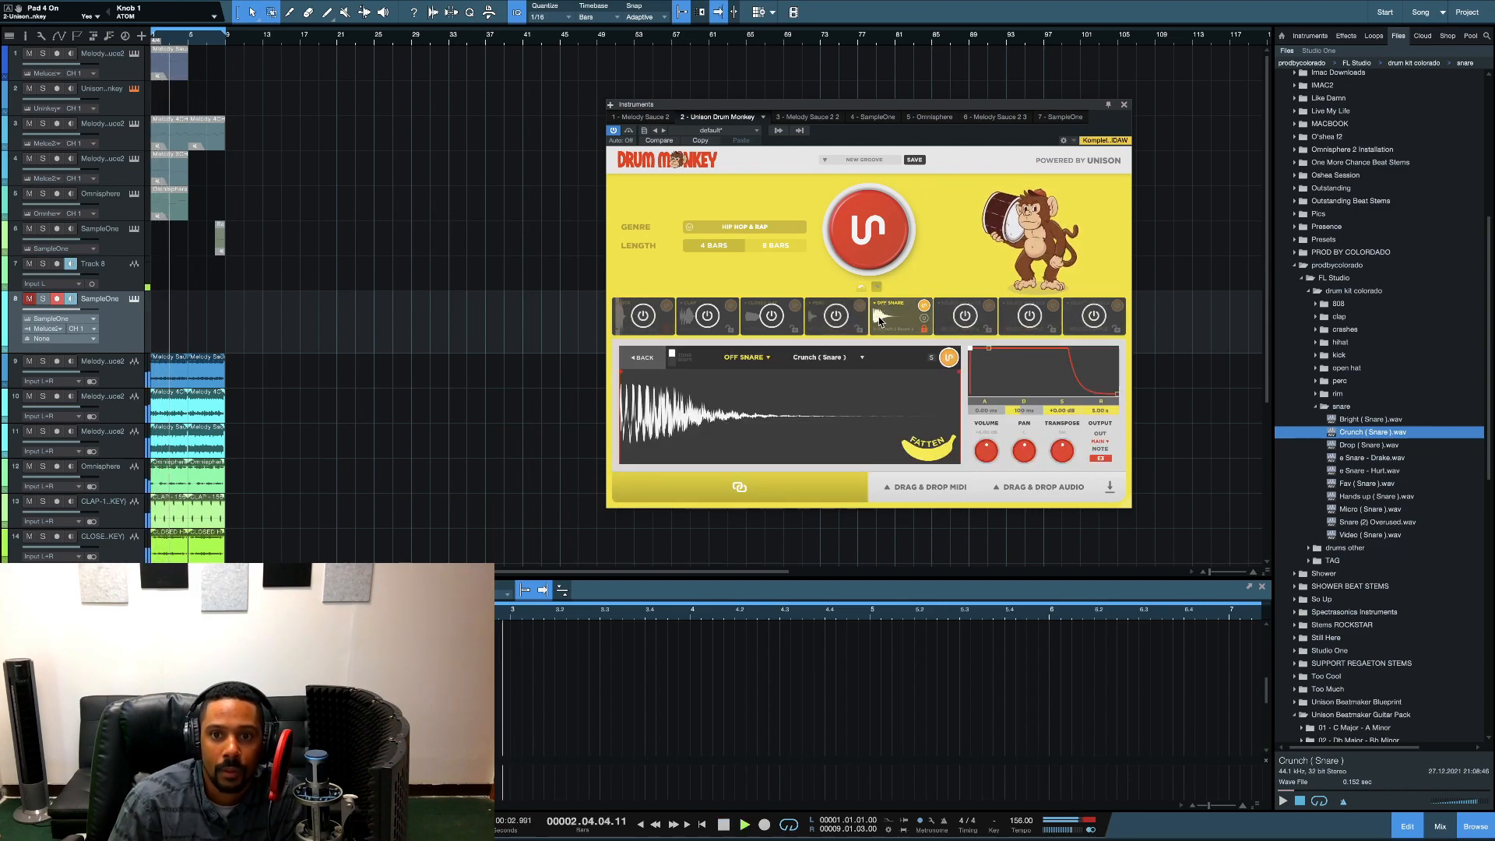
pyautogui.click(931, 454)
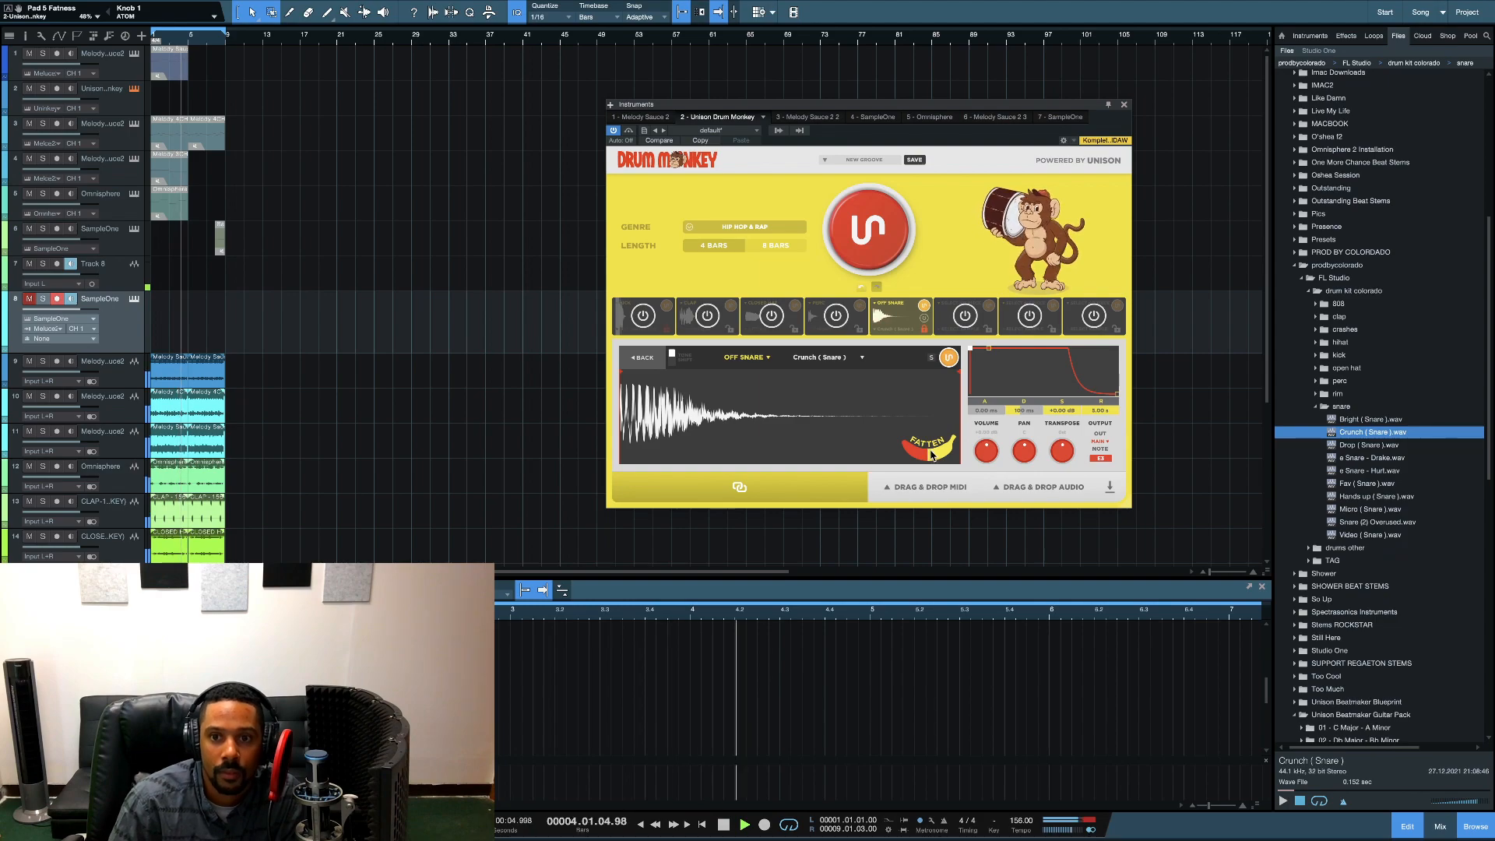
pyautogui.click(643, 357)
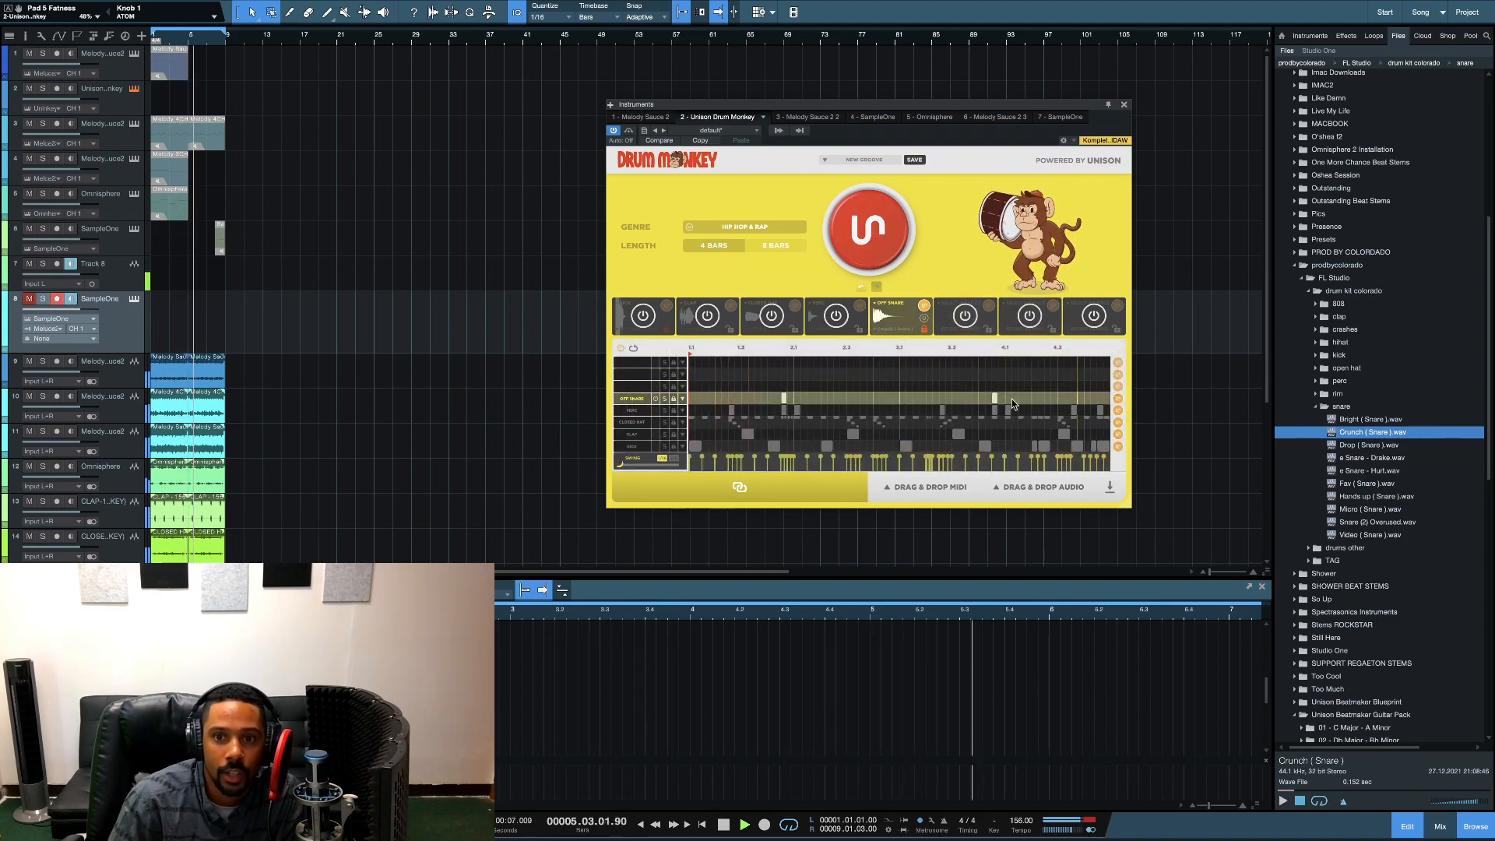
# Step: Add an extra Off Snare hit near the pattern's end and place the Off Snare audio on a track across bars 1–8
pyautogui.click(1074, 398)
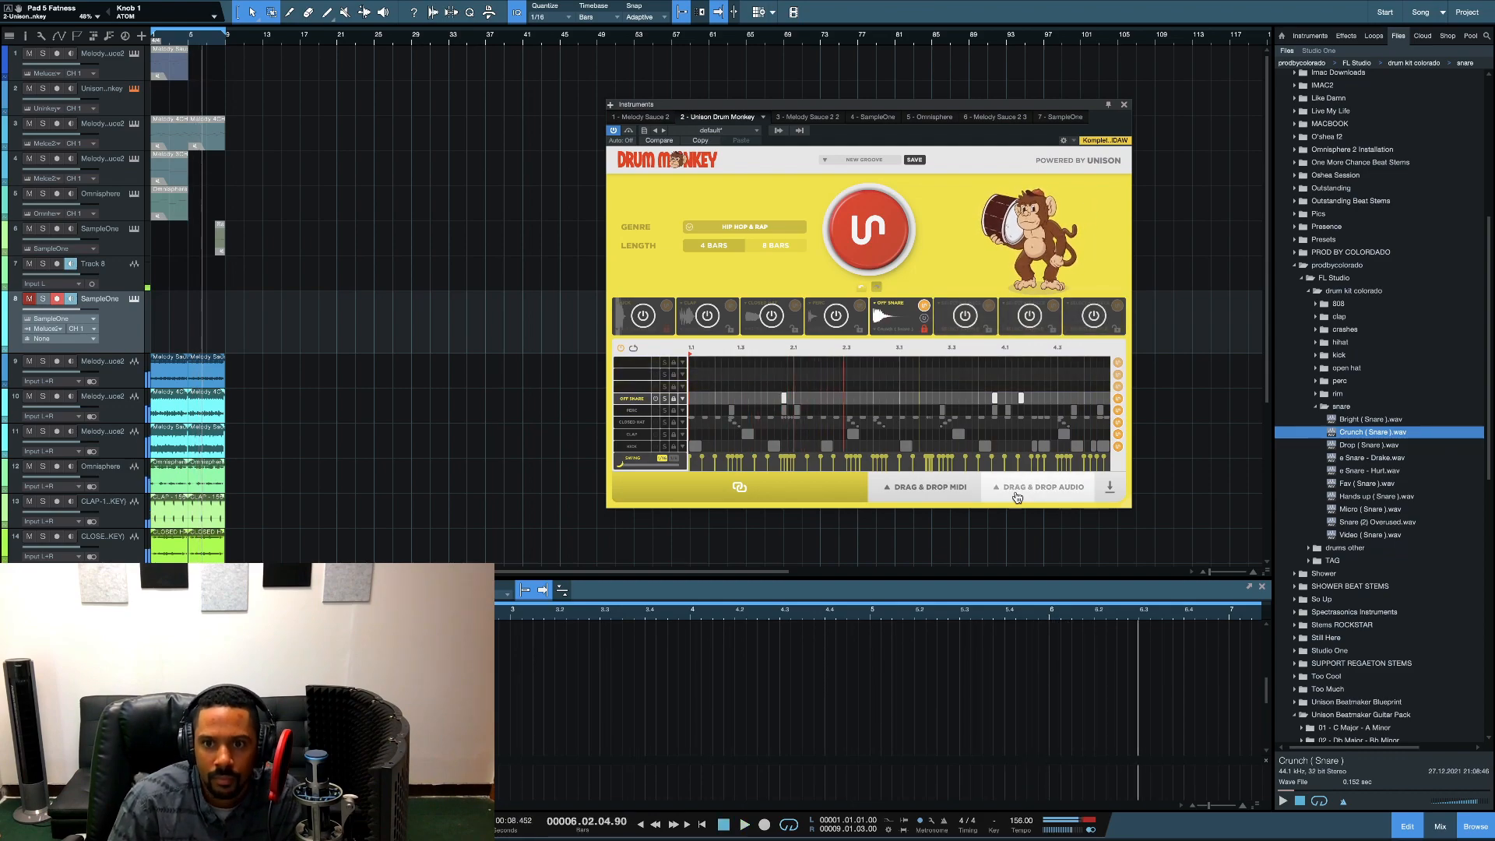
pyautogui.press('space')
pyautogui.scroll(-5, 494, 418)
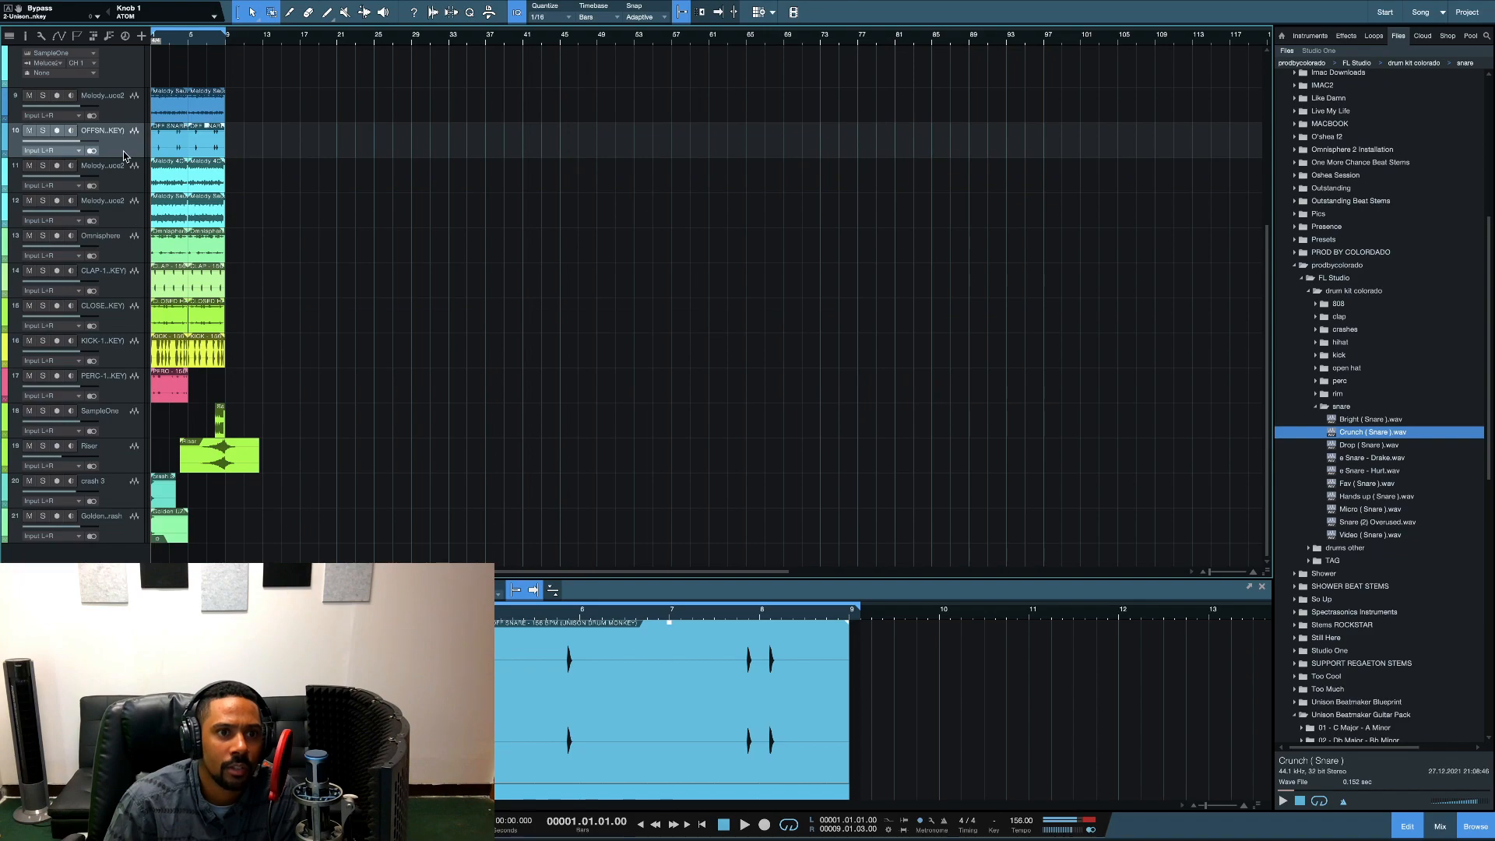
# Step: Save the song and repeatedly duplicate all loop events except the crashes until the arrangement reaches bar 129
pyautogui.scroll(2, 233, 206)
pyautogui.hotkey('ctrl', 's')
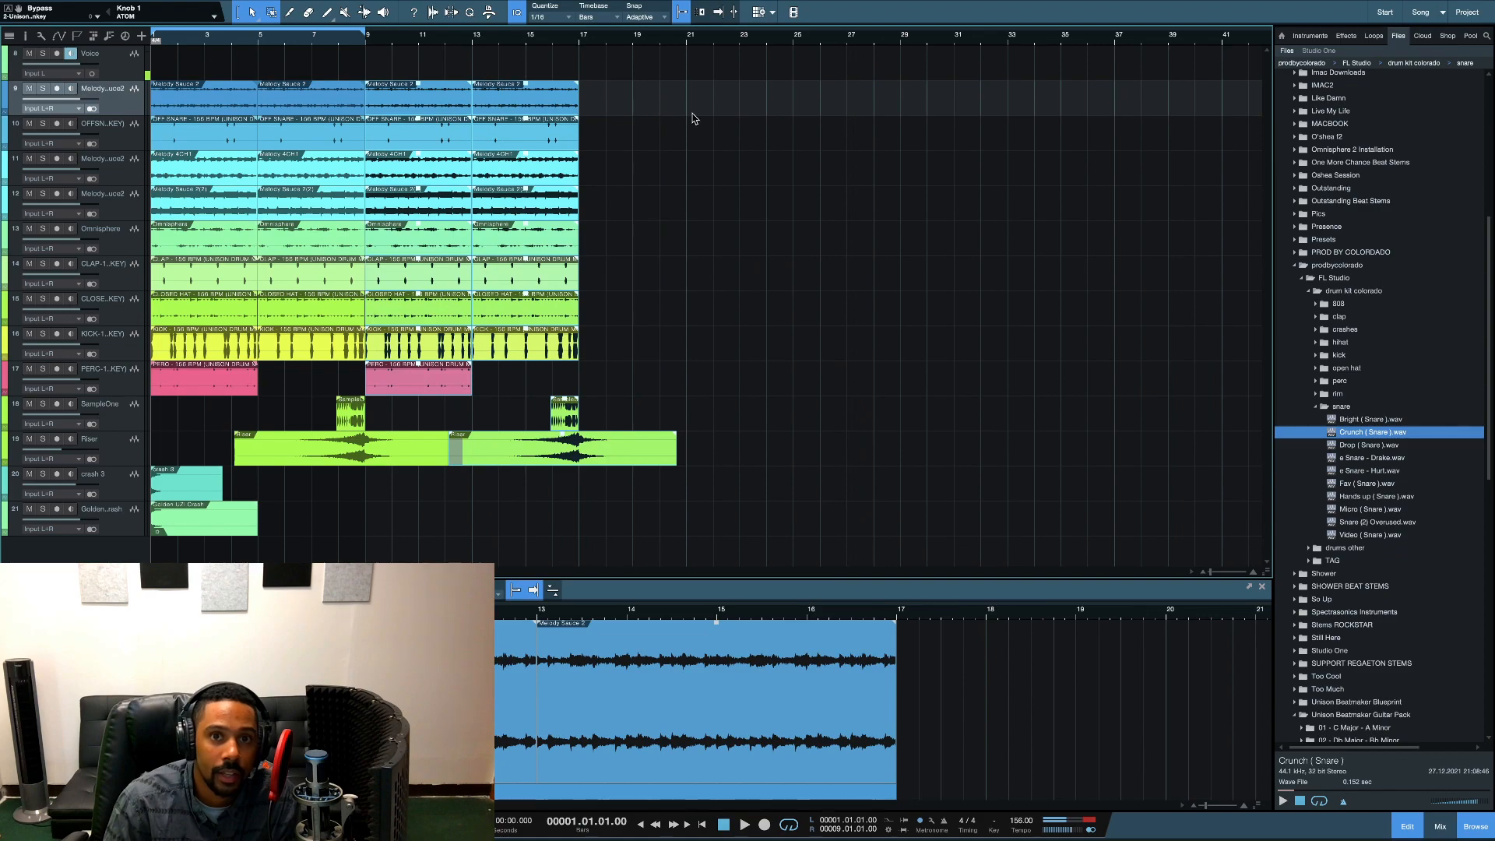
pyautogui.moveTo(736, 109)
pyautogui.mouseDown()
pyautogui.moveTo(721, 137)
pyautogui.moveTo(109, 323)
pyautogui.moveTo(99, 444)
pyautogui.mouseUp()
pyautogui.press('d')
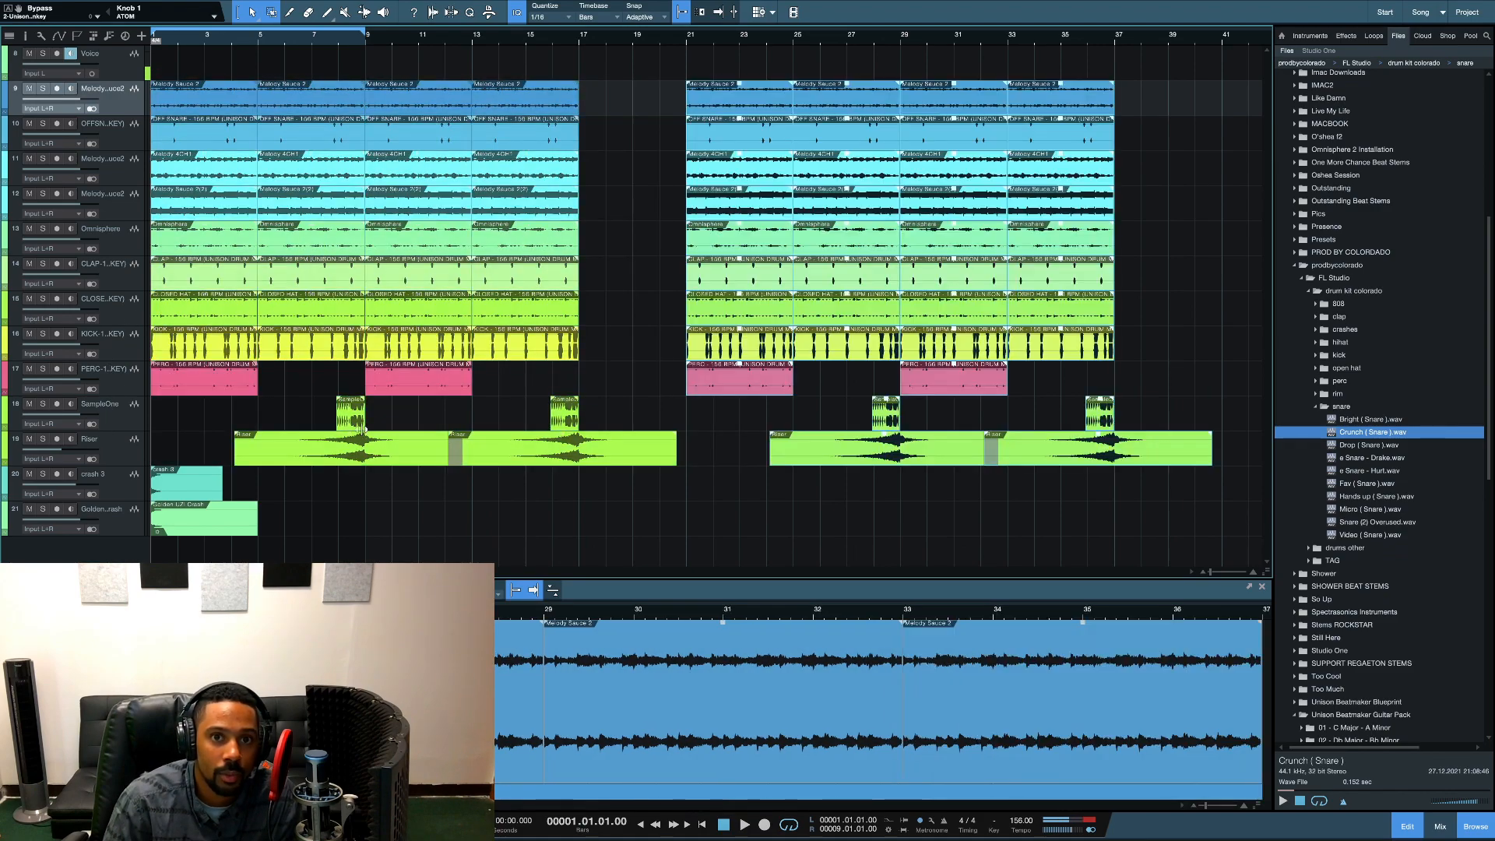
pyautogui.moveTo(730, 111); pyautogui.dragTo(626, 114)
pyautogui.moveTo(1150, 80)
pyautogui.mouseDown()
pyautogui.moveTo(1137, 151)
pyautogui.moveTo(187, 423)
pyautogui.moveTo(158, 433)
pyautogui.moveTo(150, 465)
pyautogui.mouseUp()
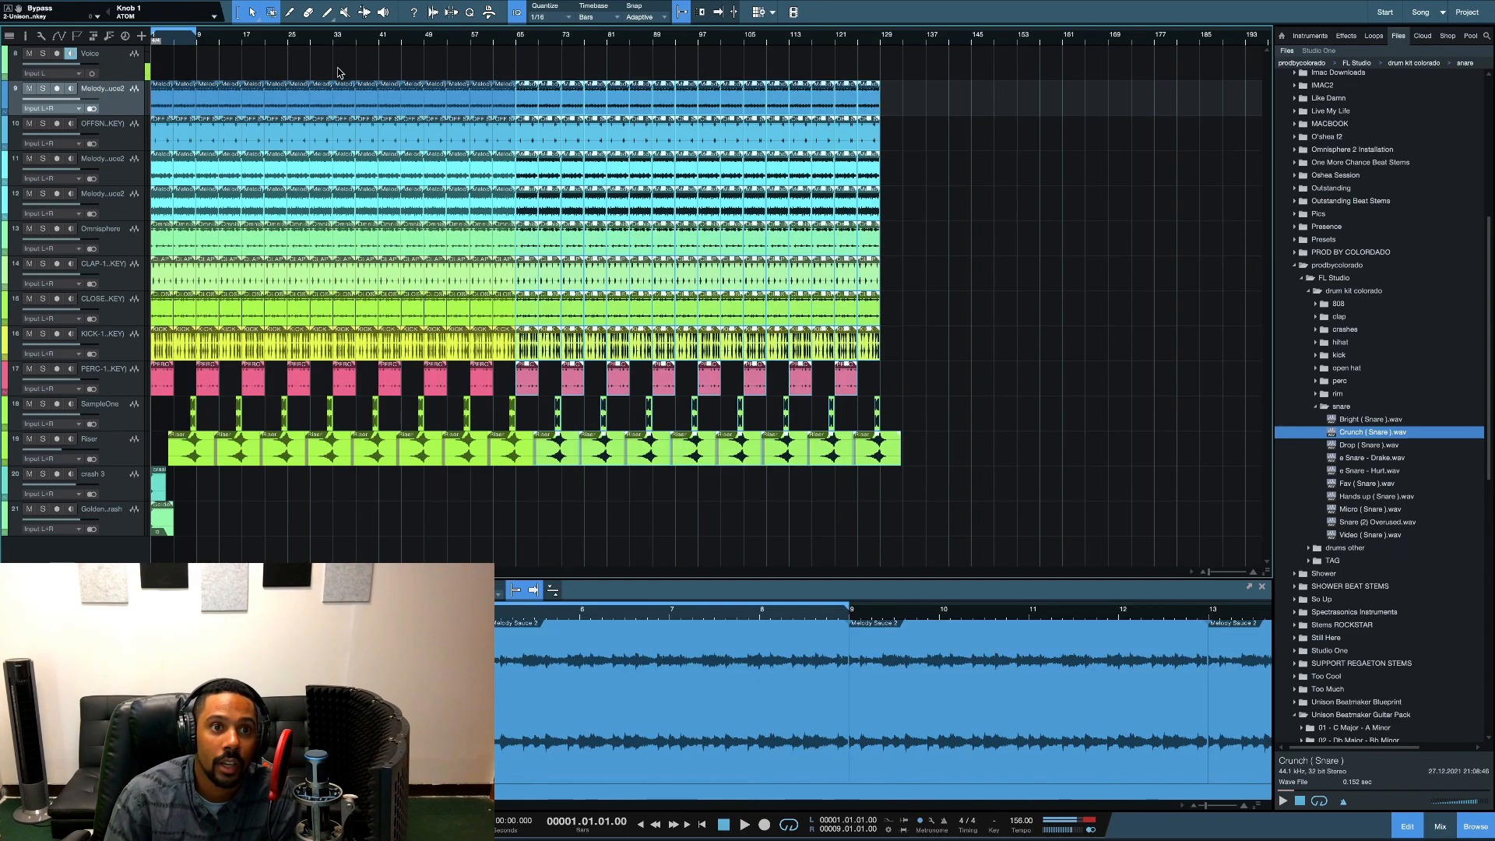
# Step: Mute every event except the two crashes across the whole arrangement with the Mute tool
pyautogui.click(285, 64)
pyautogui.click(347, 13)
pyautogui.moveTo(941, 111); pyautogui.dragTo(153, 458)
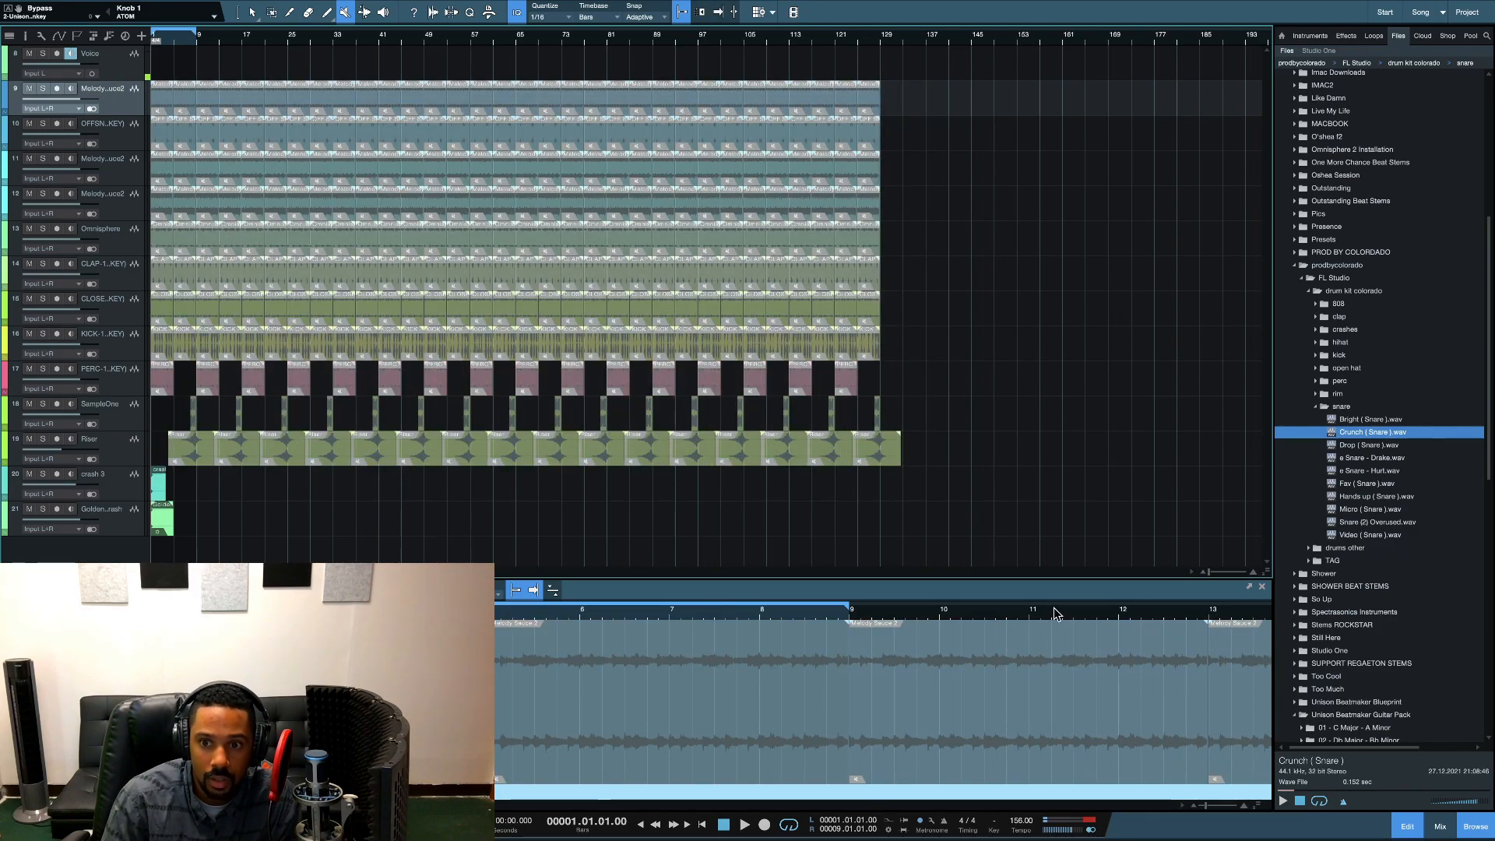
# Step: Unmute the opening Melody Sauce events on tracks 9 and 11 at bars 1–5, close the instrument window and start playback
pyautogui.moveTo(1208, 572); pyautogui.dragTo(1215, 573)
pyautogui.press('m')
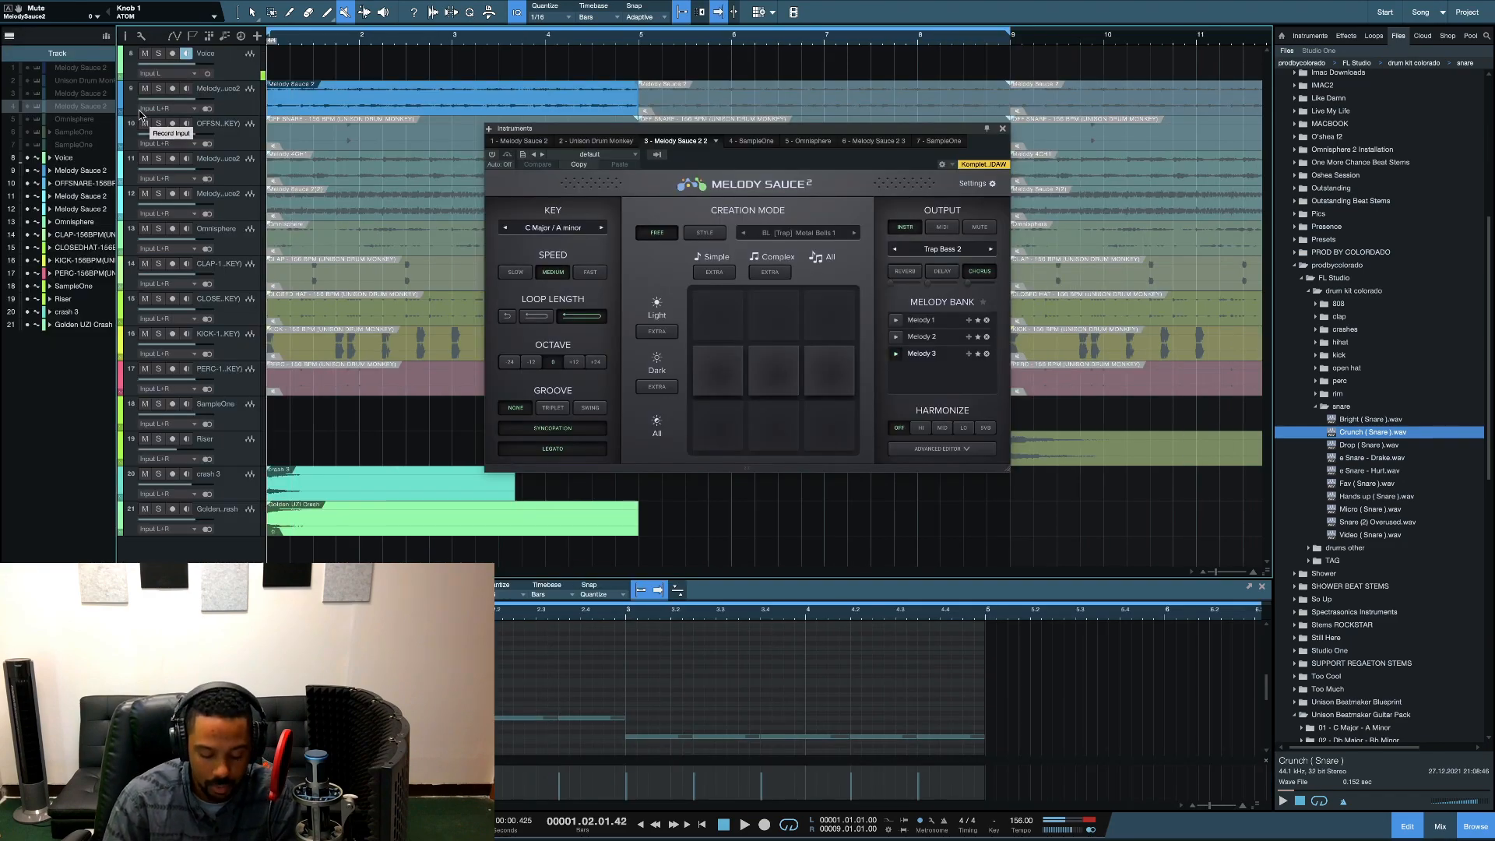
pyautogui.click(1004, 130)
pyautogui.click(434, 173)
pyautogui.press('space')
pyautogui.press('space')
# Step: Unmute the track 9 Melody Sauce event at bars 5–9 and extend the loop range to bar 17
pyautogui.hscroll(3, 666, 165)
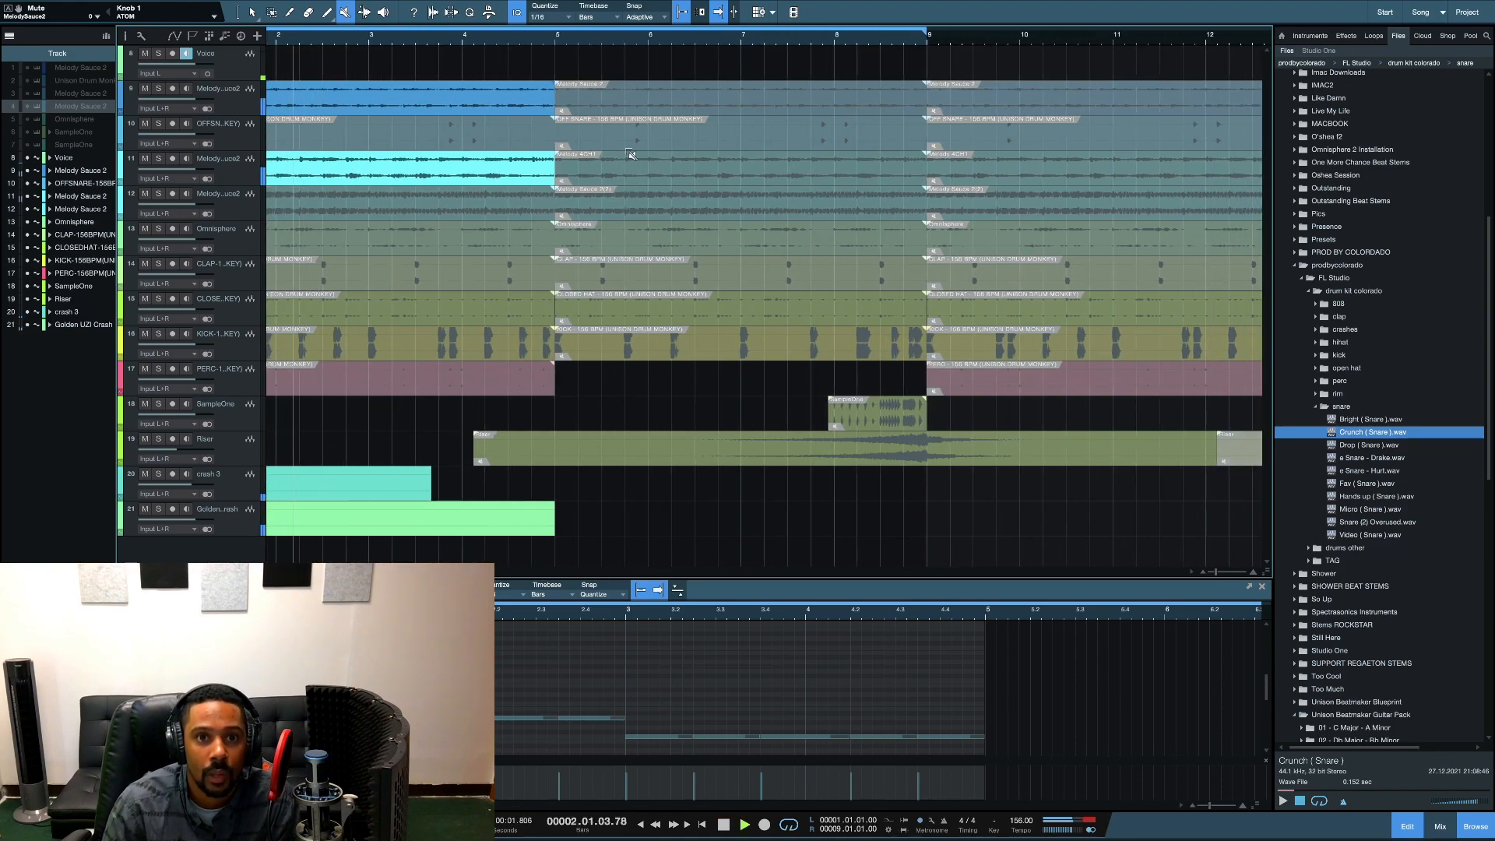
pyautogui.hscroll(-1, 627, 134)
pyautogui.click(600, 107)
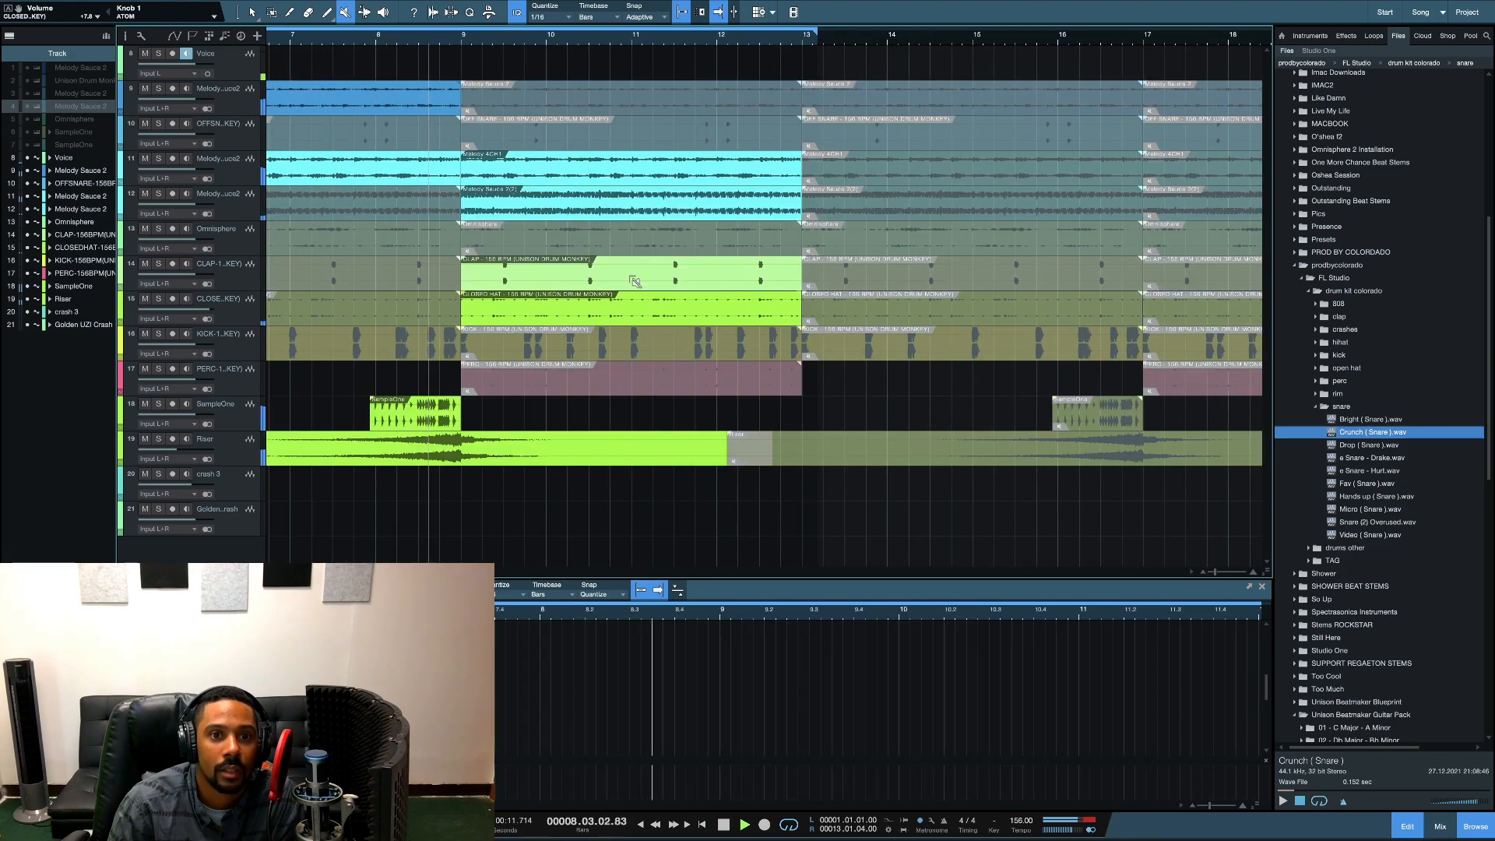
pyautogui.hscroll(1, 566, 164)
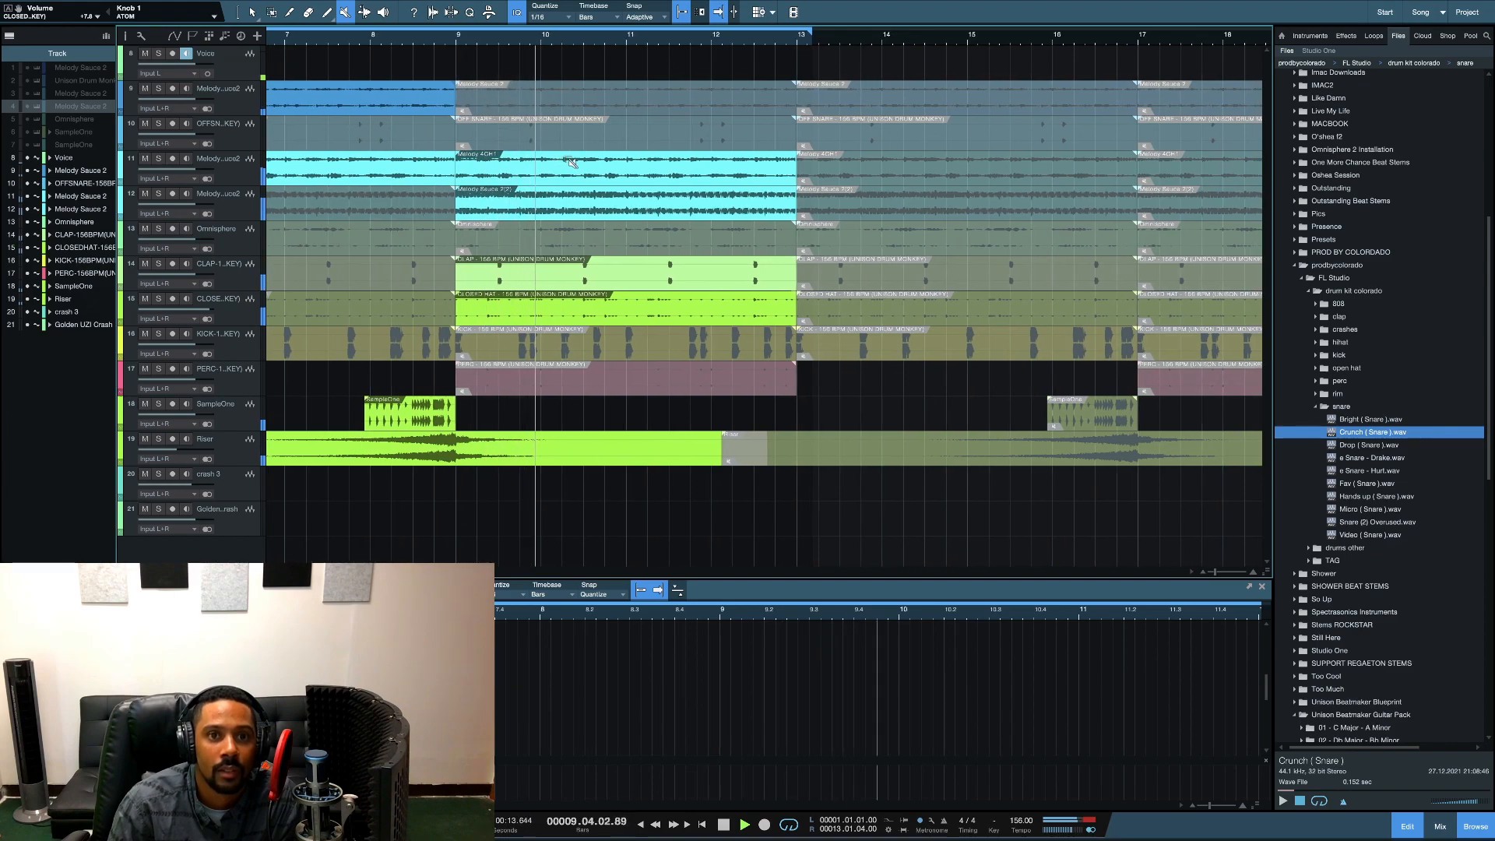
pyautogui.moveTo(805, 33); pyautogui.dragTo(1130, 33)
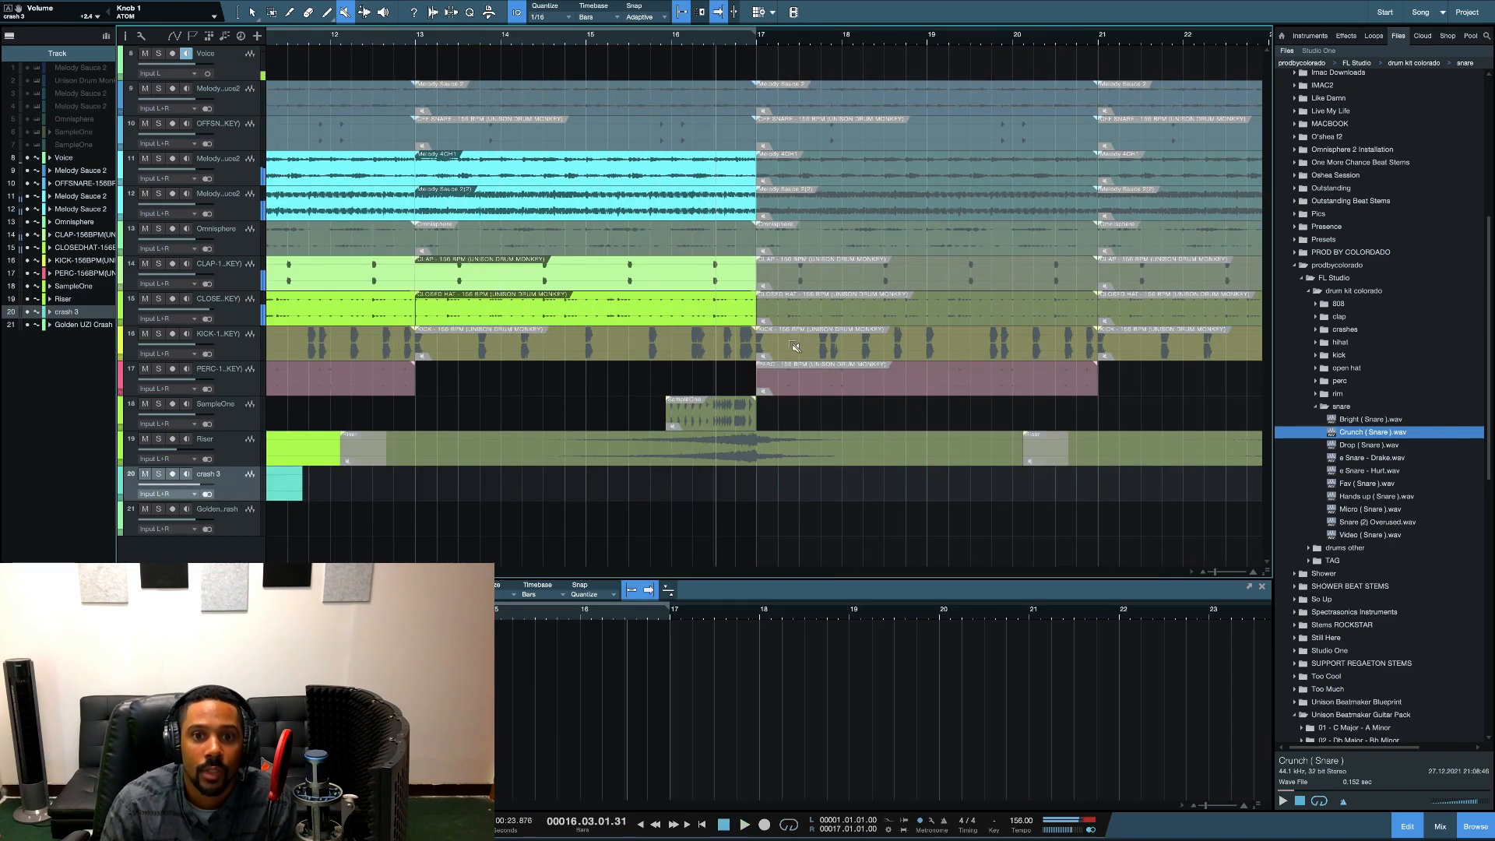
# Step: Unmute the kick, clap, closed hat and the tracks 11 and 12 Melody Sauce events at bars 17–21 and play
pyautogui.click(795, 348)
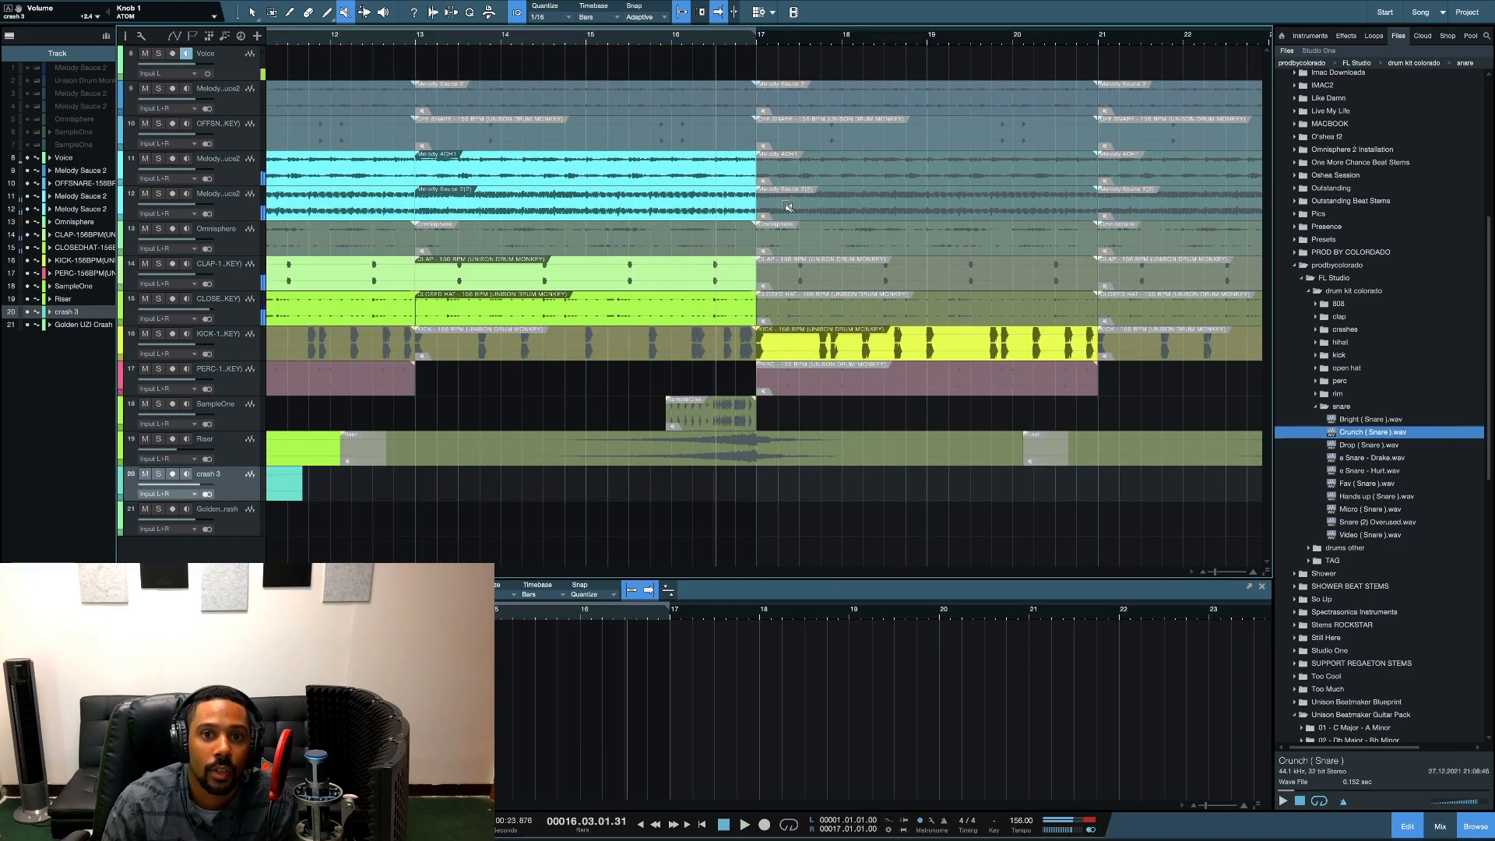
pyautogui.keyDown('shift'); pyautogui.click(792, 201); pyautogui.keyUp('shift')
pyautogui.keyDown('shift'); pyautogui.click(794, 172); pyautogui.keyUp('shift')
pyautogui.keyDown('shift'); pyautogui.click(788, 274); pyautogui.keyUp('shift')
pyautogui.keyDown('shift'); pyautogui.click(785, 309); pyautogui.keyUp('shift')
pyautogui.press('space')
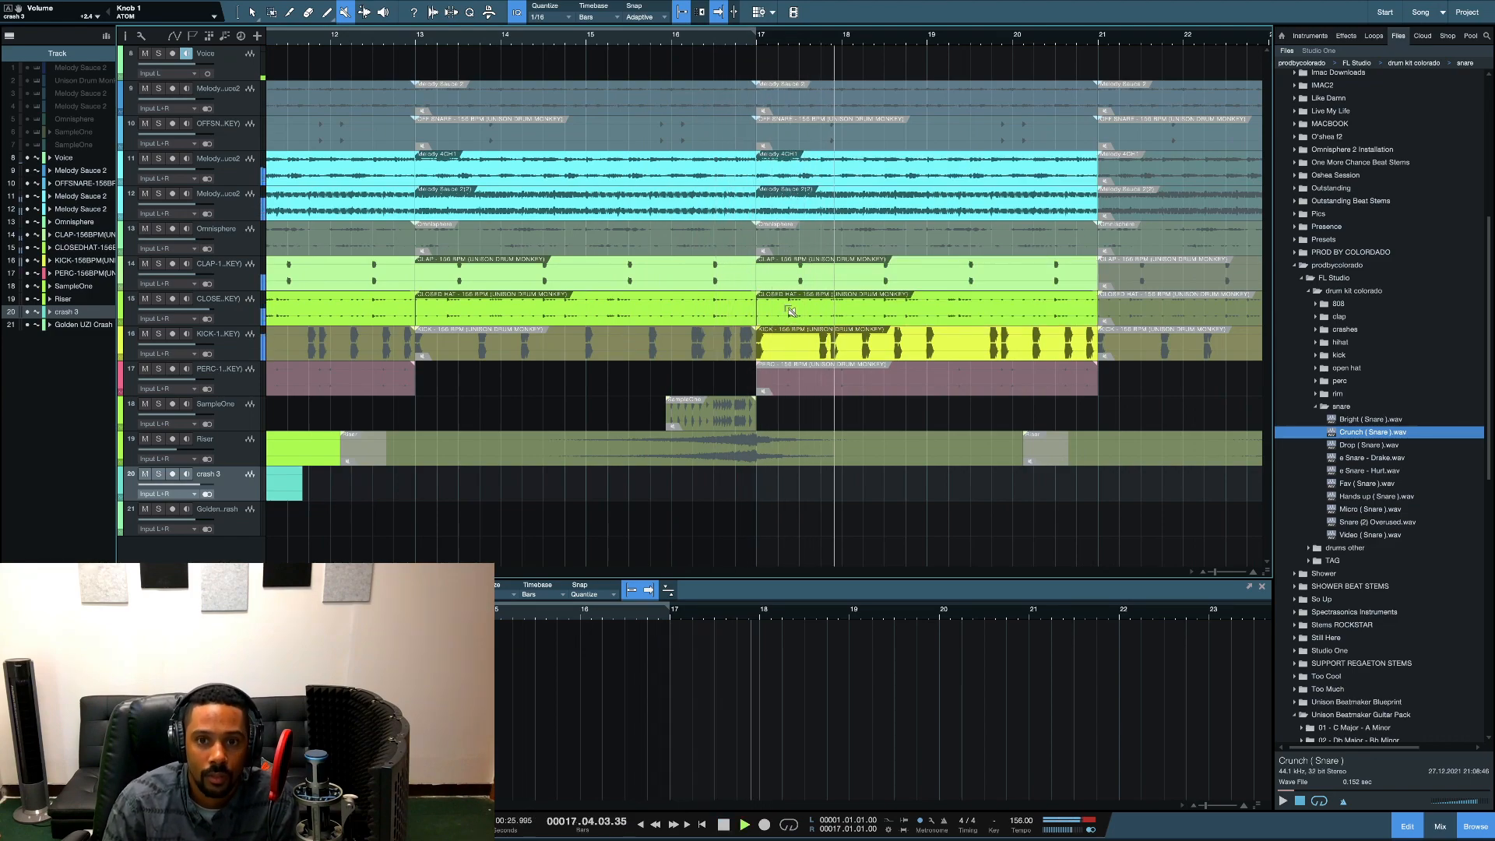
# Step: Unmute the track 9 and 12 Melody Sauce, Omnisphere, closed hat and clap events at bars 25–29 while replaying the preceding bars
pyautogui.hscroll(1, 787, 306)
pyautogui.hscroll(4, 790, 311)
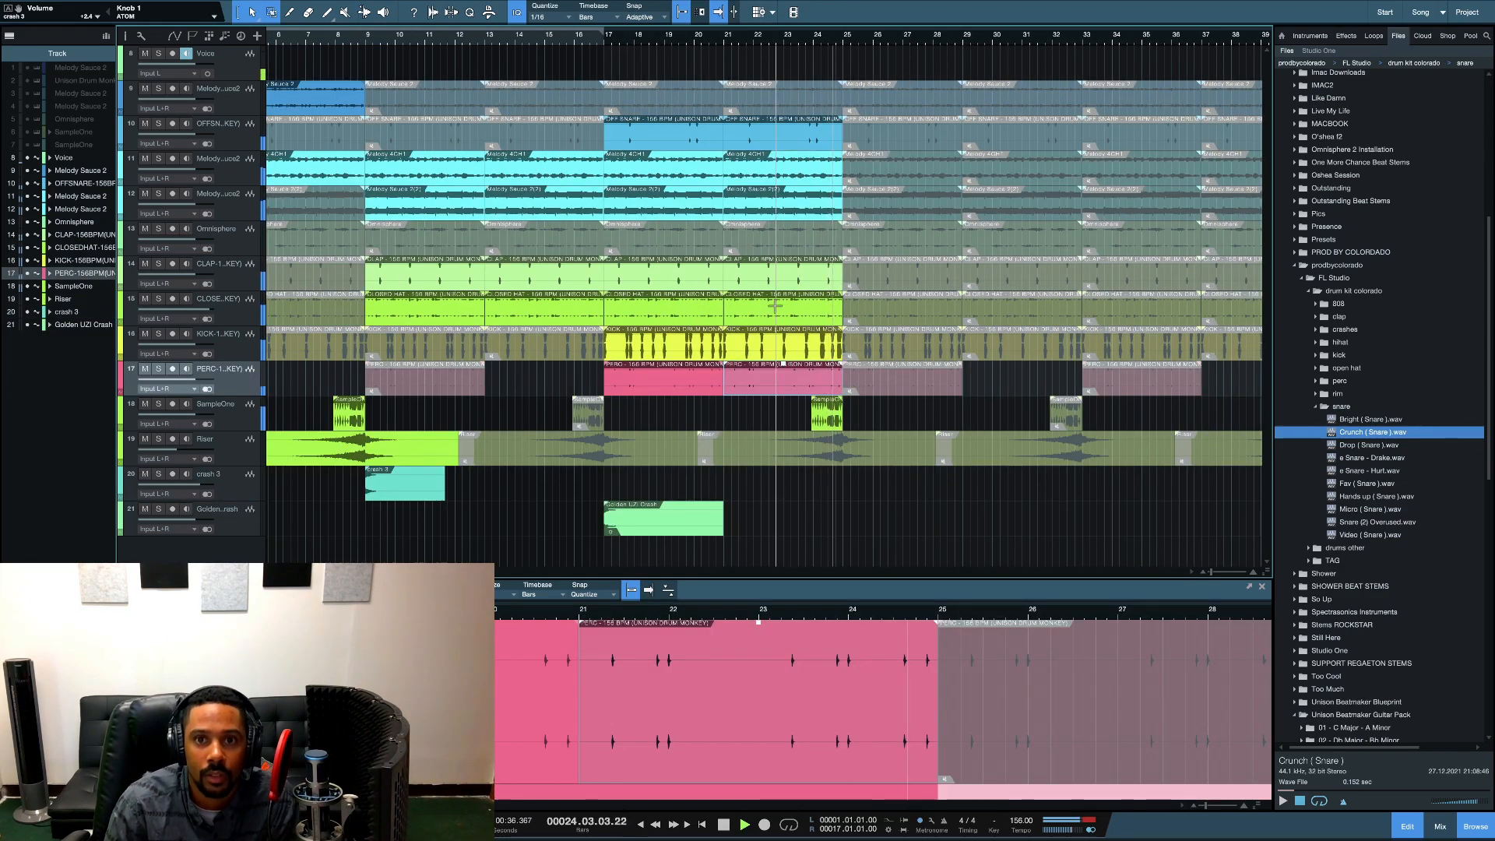
pyautogui.click(693, 37)
pyautogui.press('6')
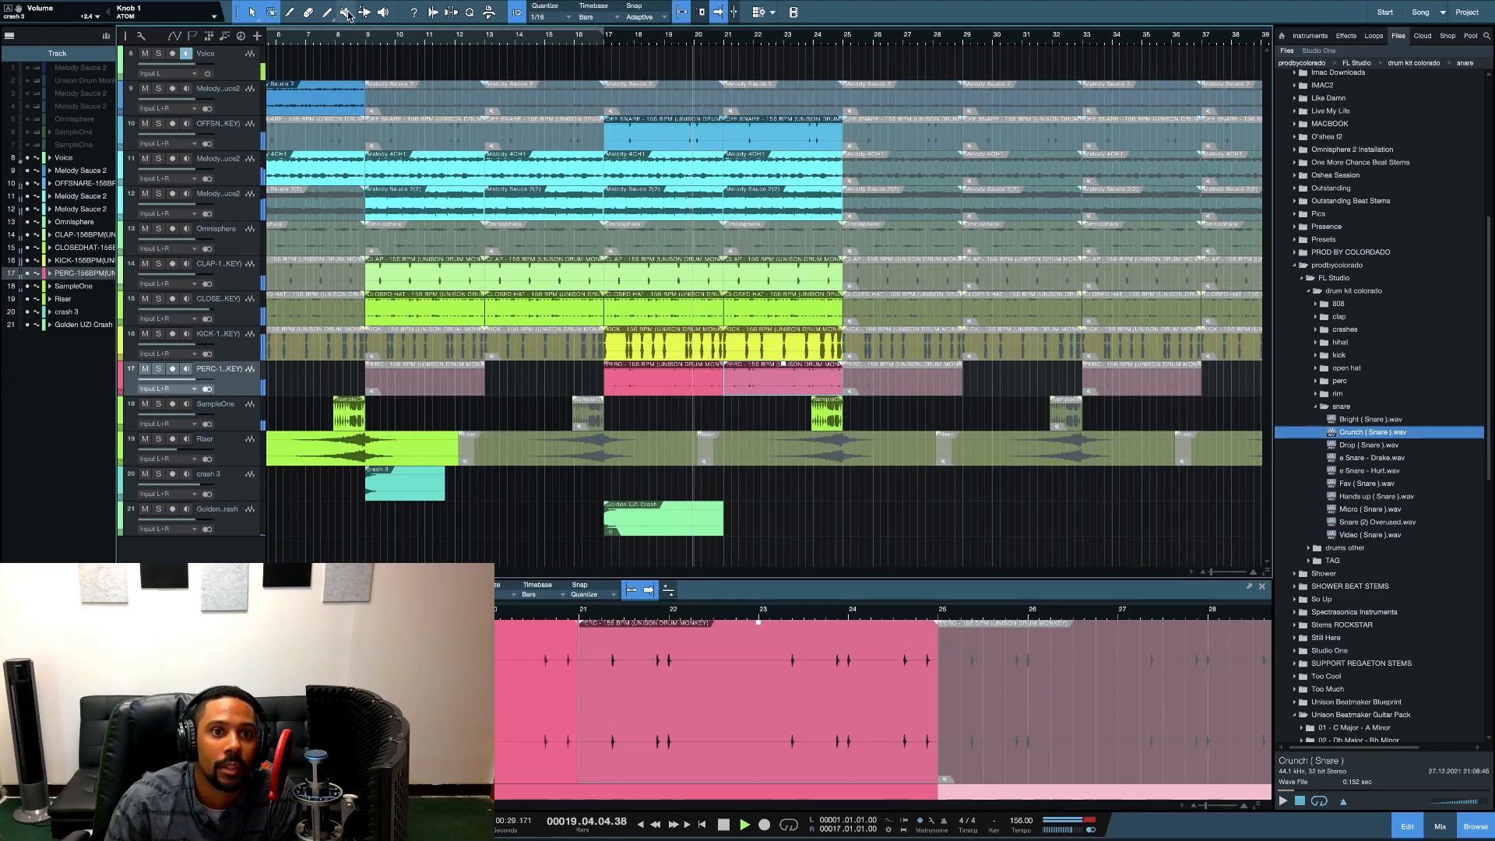
pyautogui.click(864, 99)
pyautogui.click(884, 234)
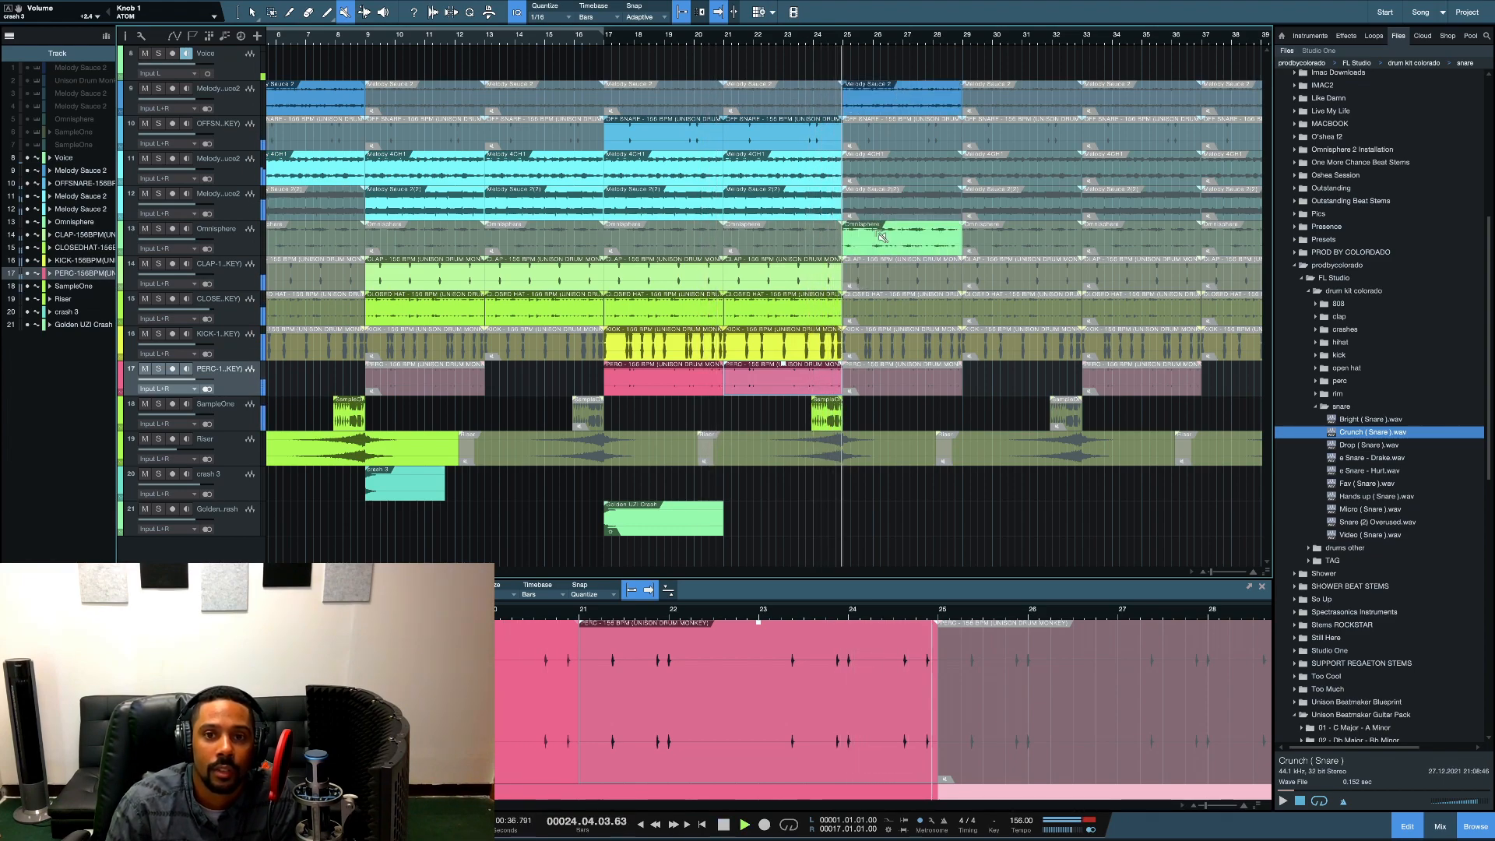
pyautogui.click(773, 37)
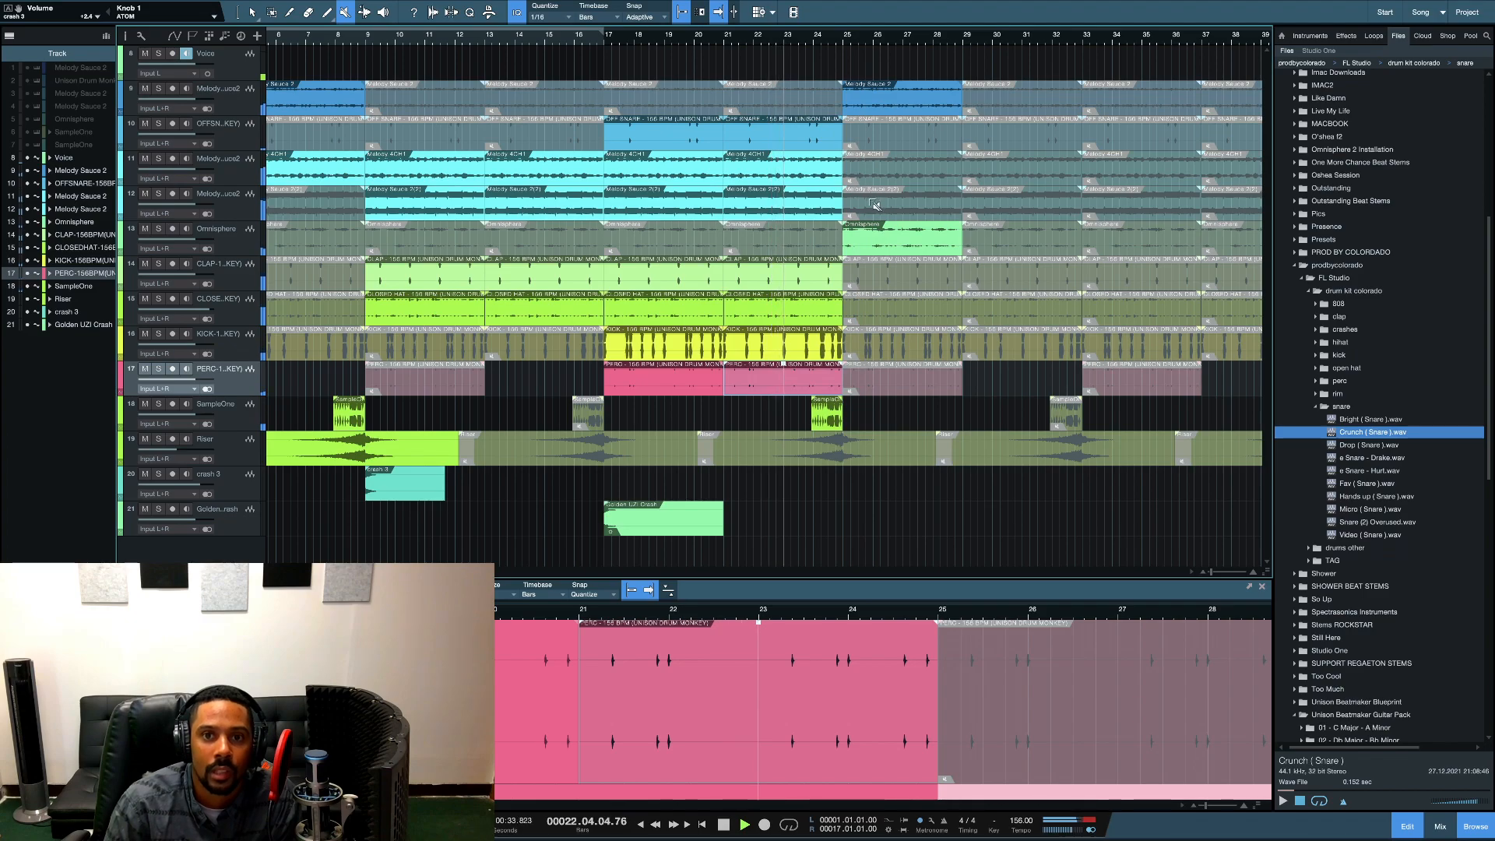
pyautogui.click(869, 204)
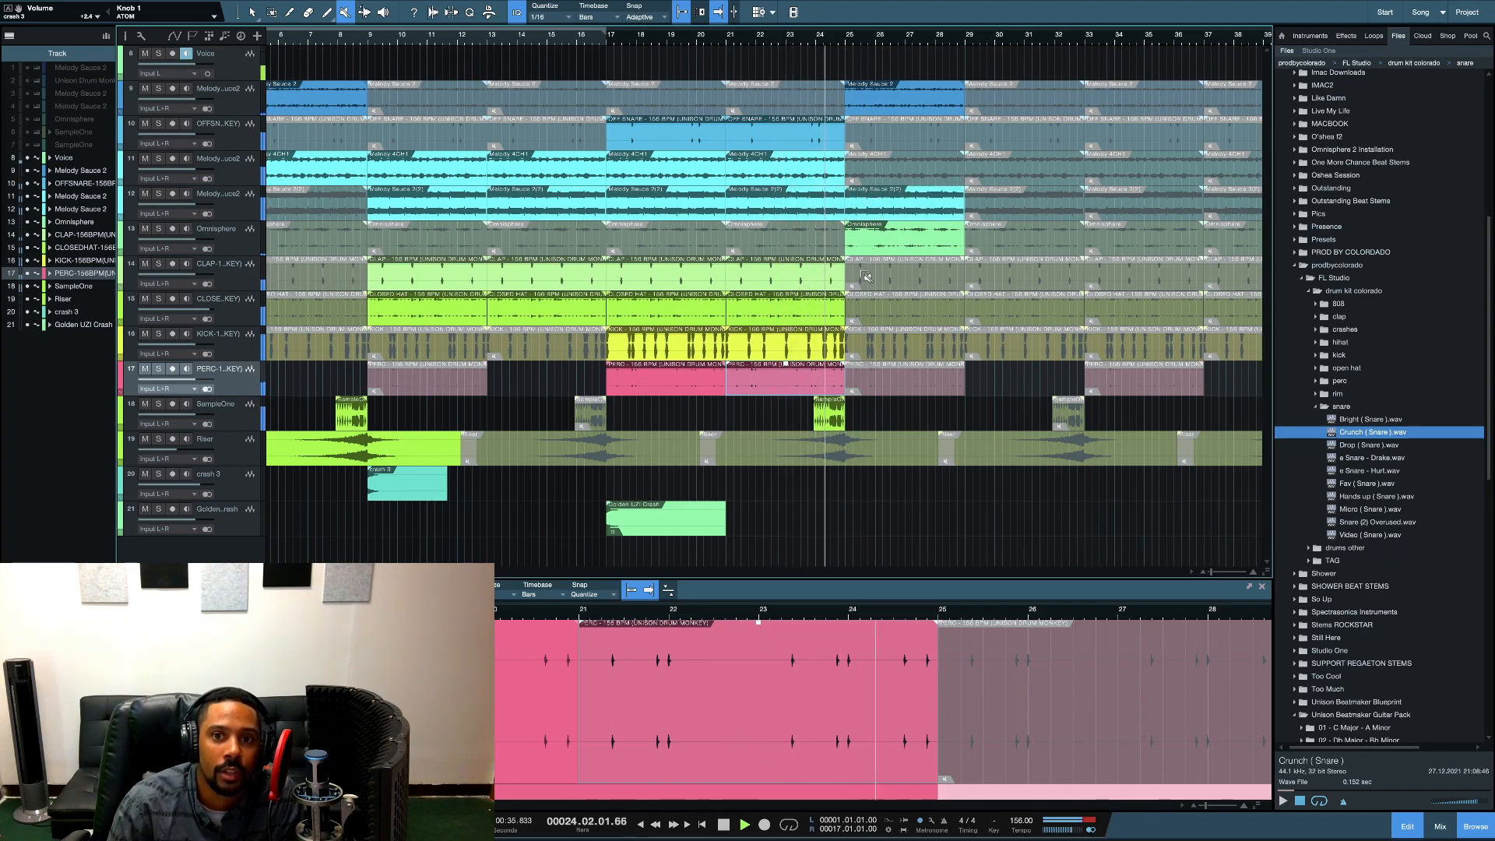
pyautogui.click(876, 308)
pyautogui.click(878, 275)
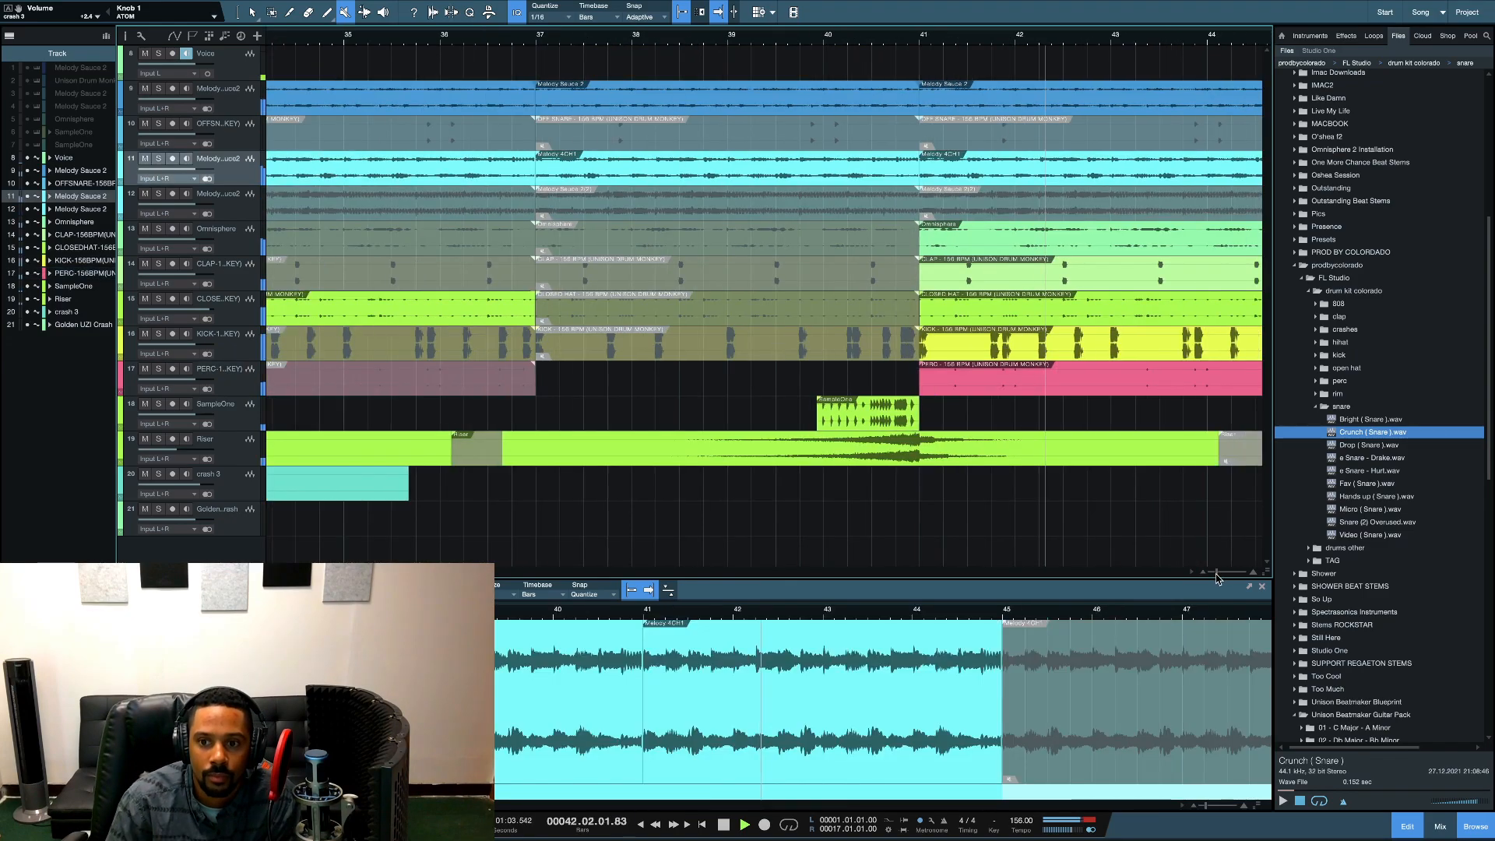
# Step: Stop playback and place a copy of the bar 33 crash 3 event at bar 41
pyautogui.moveTo(1217, 575); pyautogui.dragTo(1212, 574)
pyautogui.press('space')
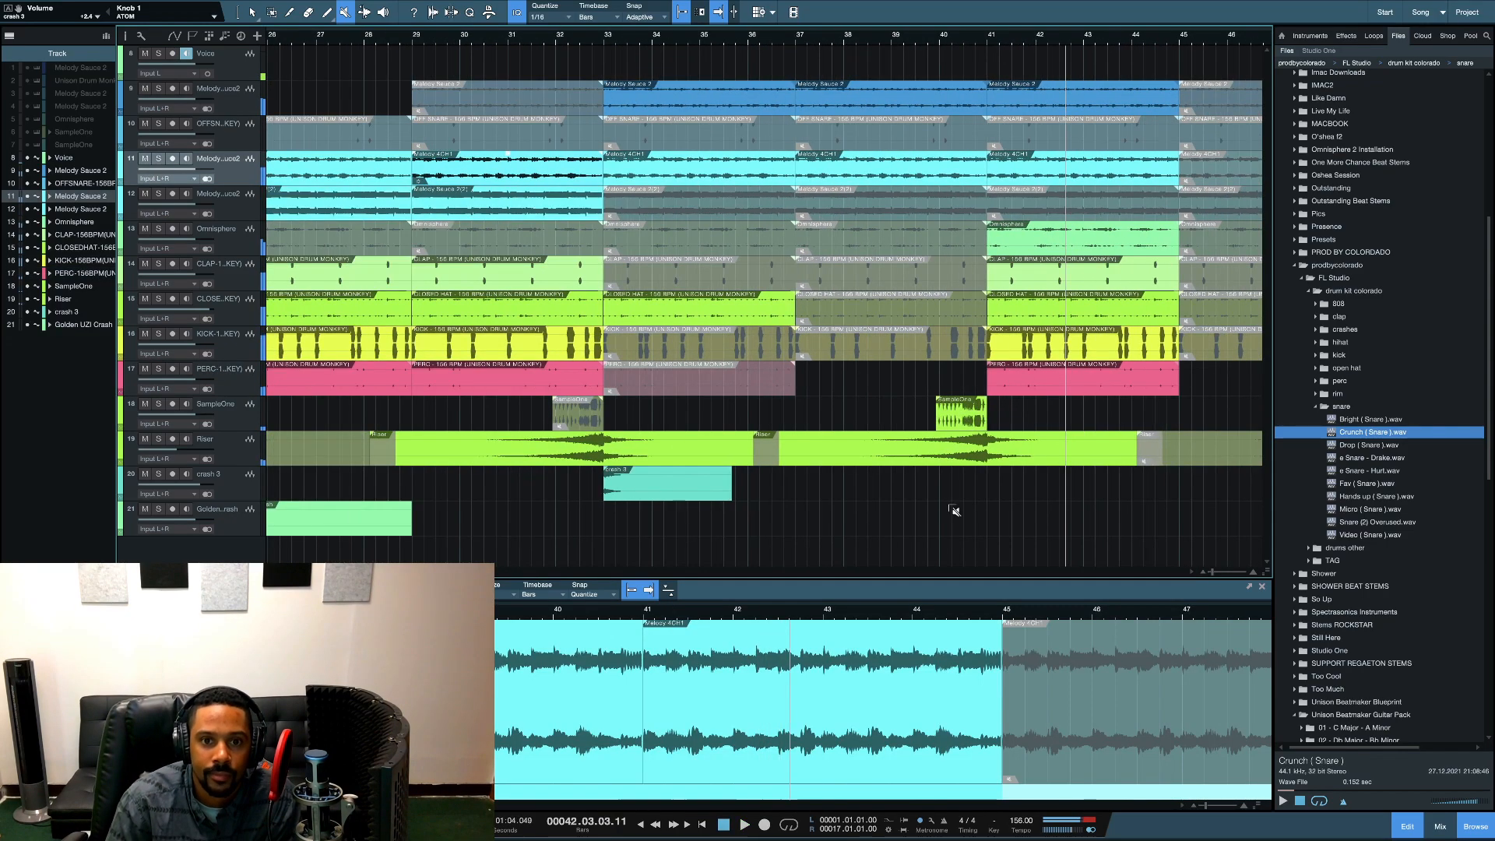
pyautogui.press('1')
pyautogui.moveTo(657, 487); pyautogui.dragTo(783, 499)
pyautogui.moveTo(939, 491); pyautogui.dragTo(1028, 491)
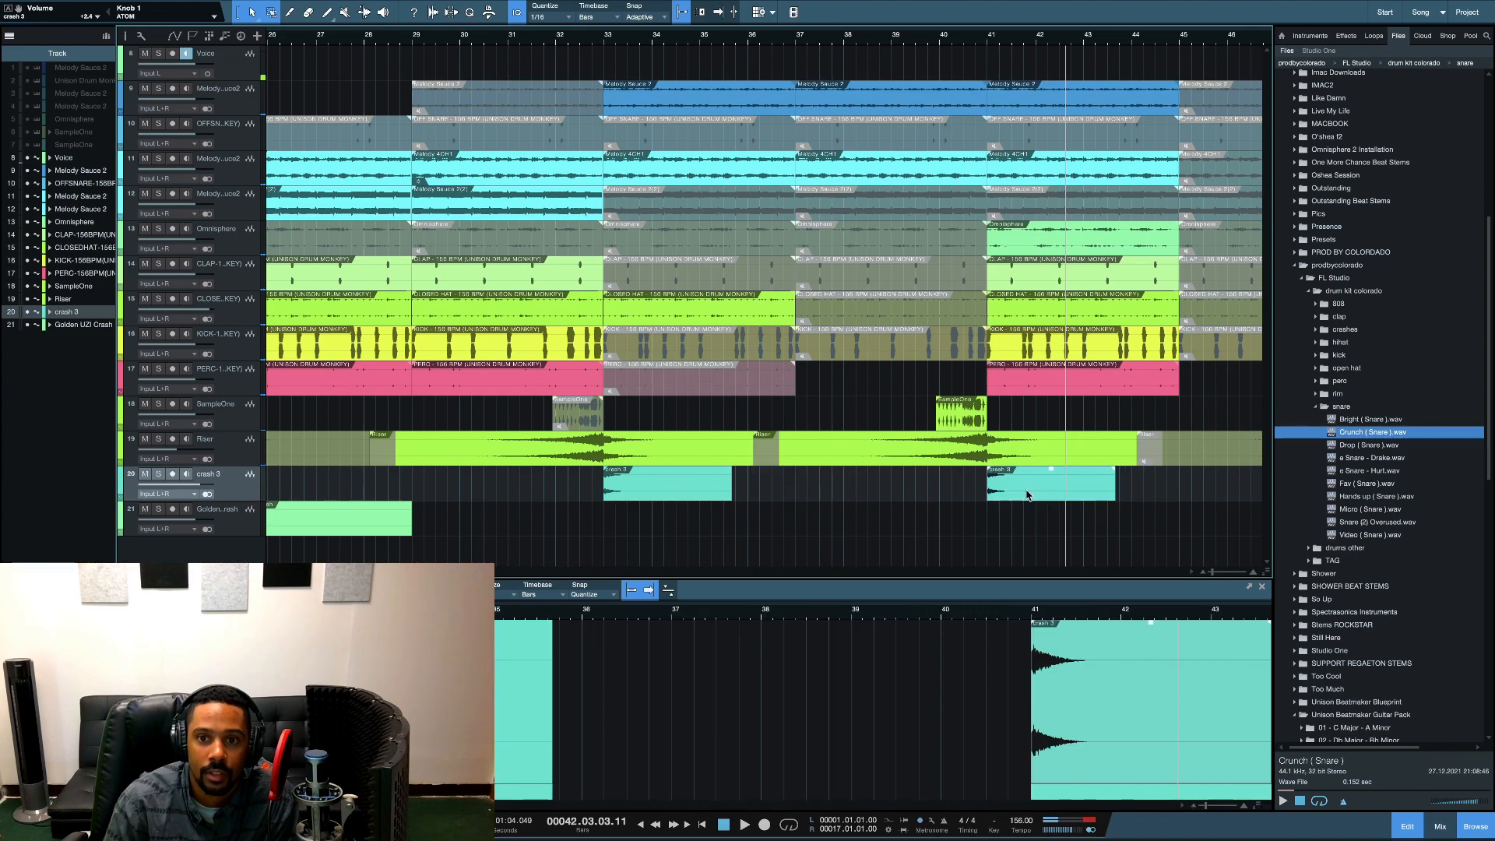
# Step: Replay the lead-in to bar 41, unmute the track 12 Melody Sauce event and mute the kick at bars 41–45
pyautogui.click(926, 42)
pyautogui.press('space')
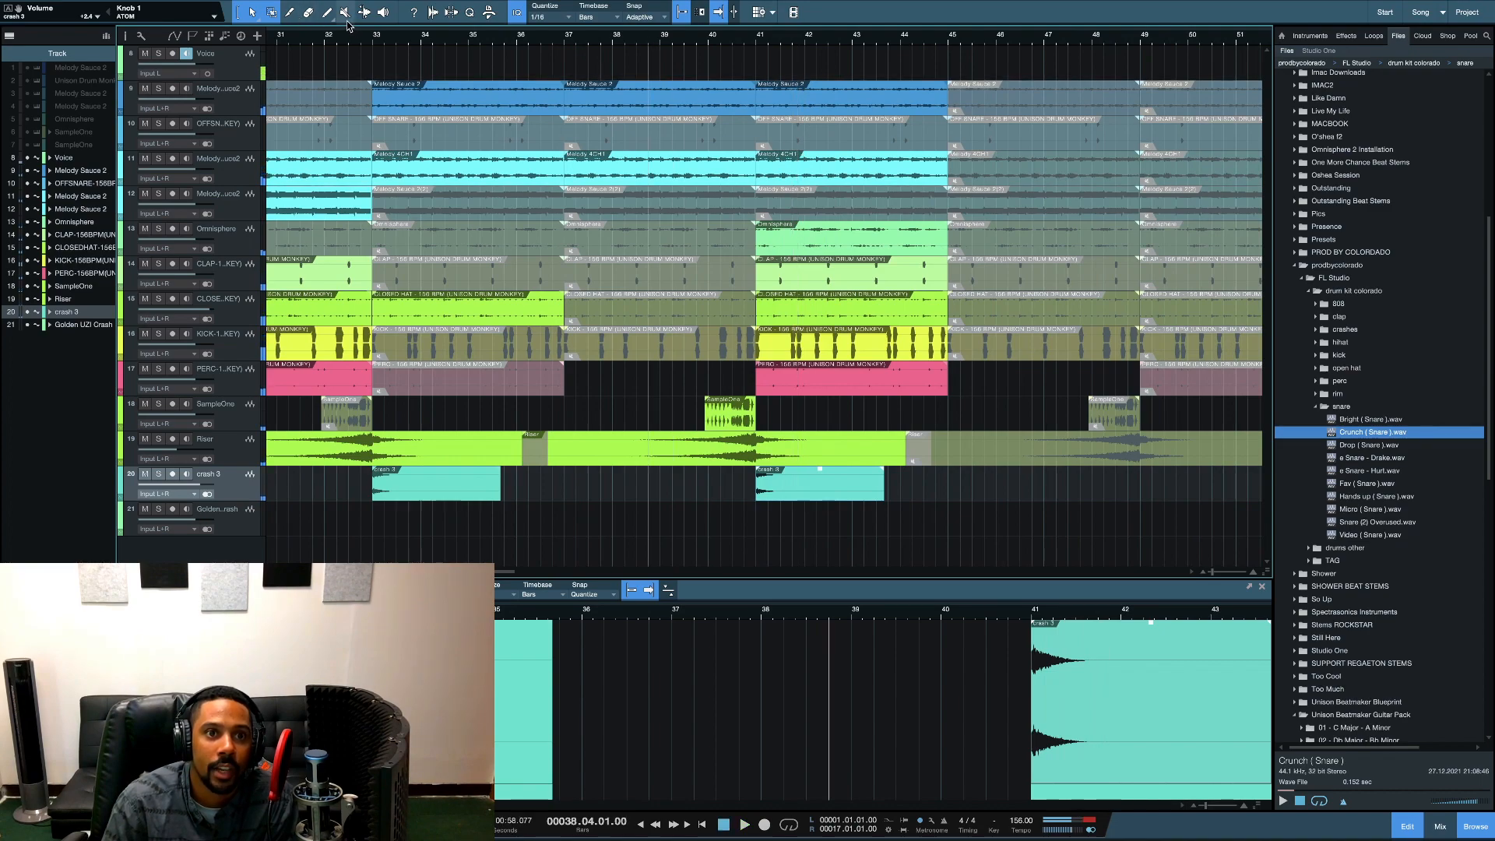
pyautogui.click(789, 199)
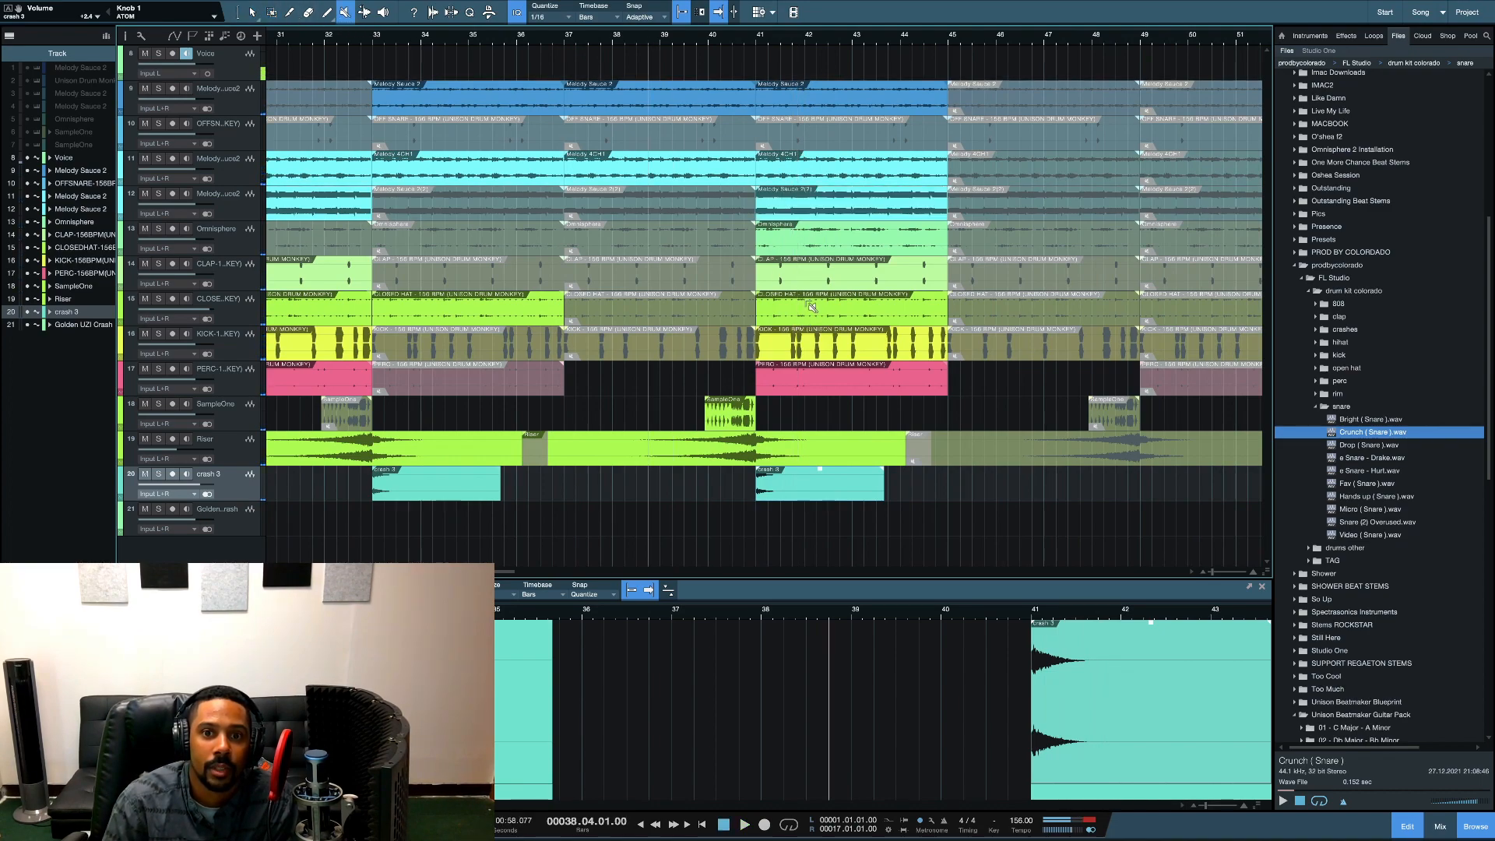
pyautogui.click(814, 346)
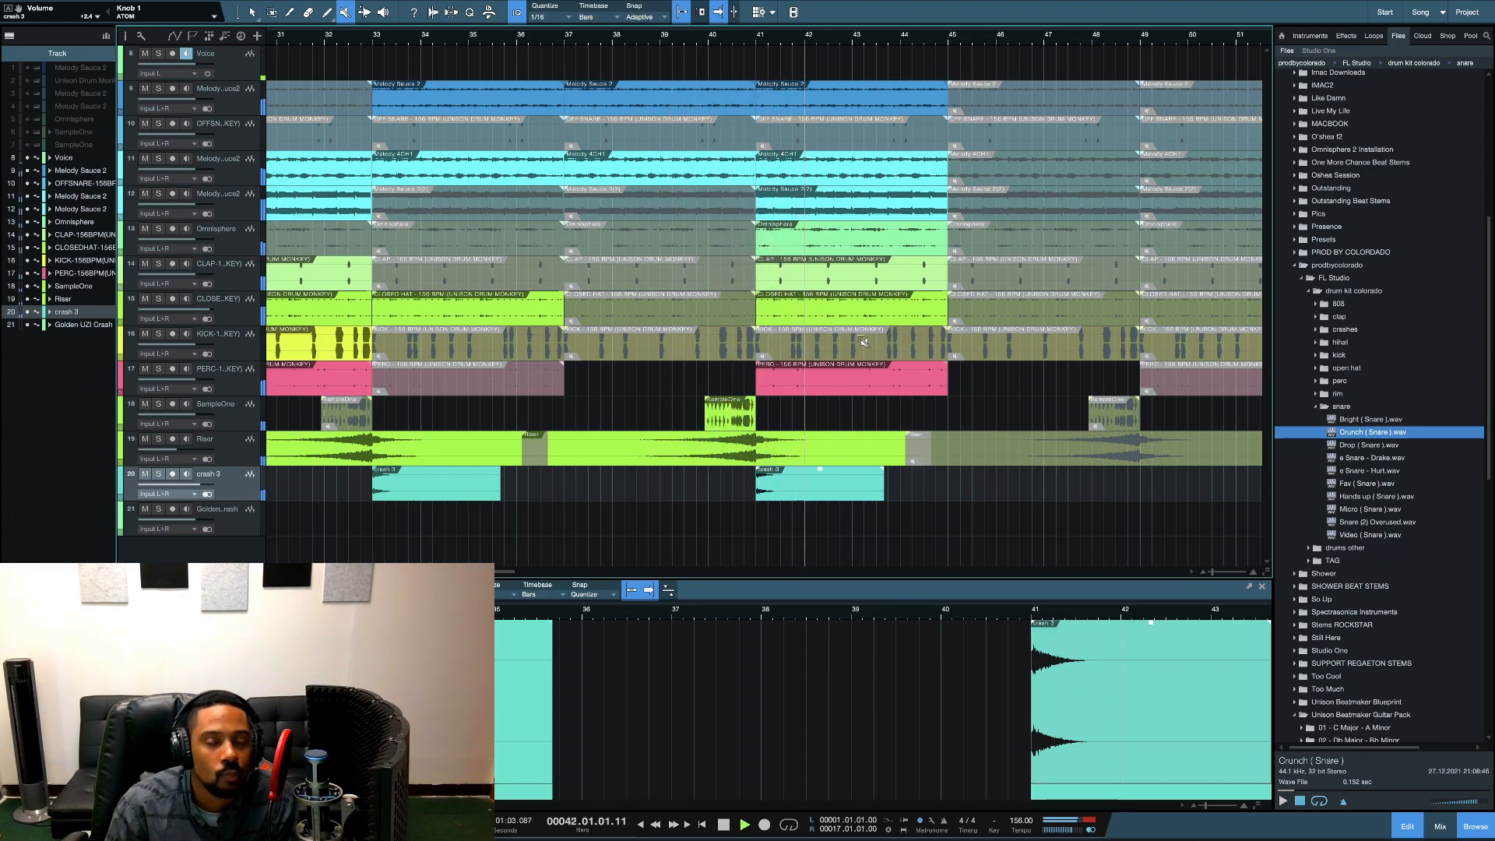
# Step: Unmute the three Melody Sauce parts, Omnisphere, clap and closed hat at bars 45–49, and duplicate the Perc event there
pyautogui.click(1000, 98)
pyautogui.click(997, 167)
pyautogui.click(993, 203)
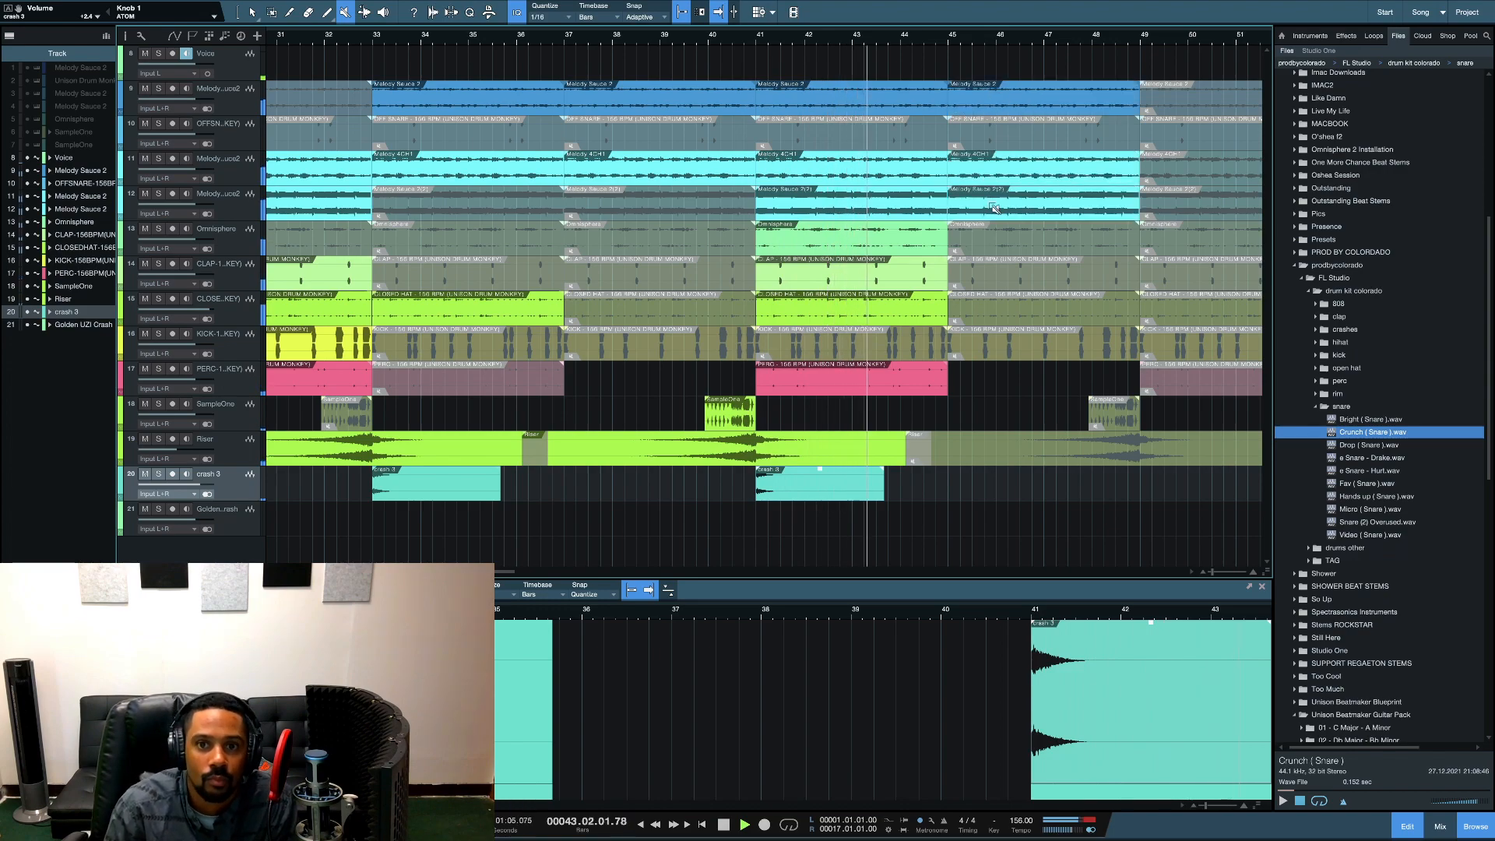
pyautogui.click(989, 237)
pyautogui.click(985, 275)
pyautogui.click(983, 321)
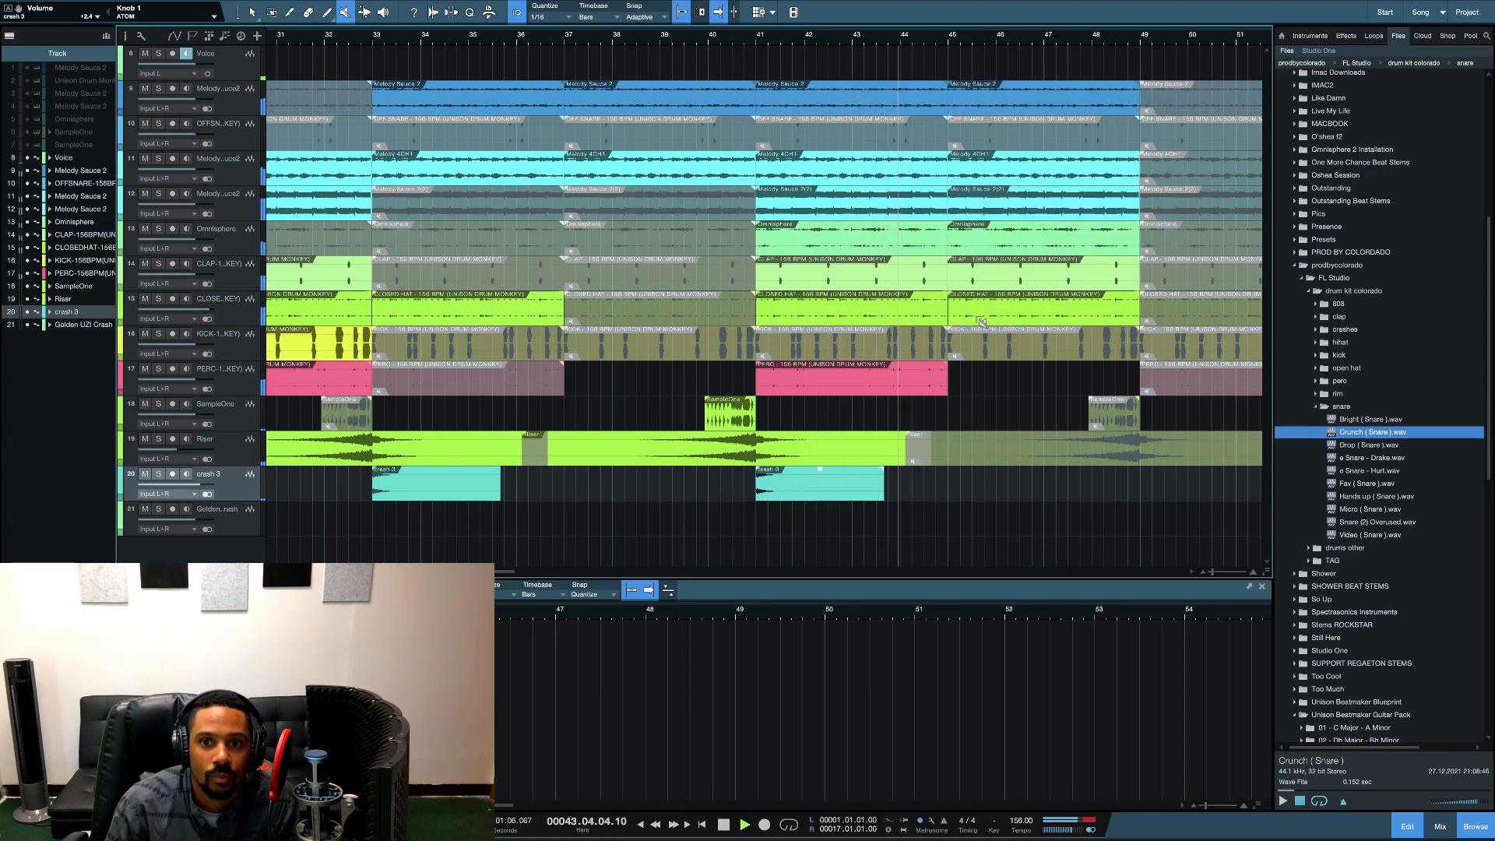
pyautogui.press('1')
pyautogui.click(925, 379)
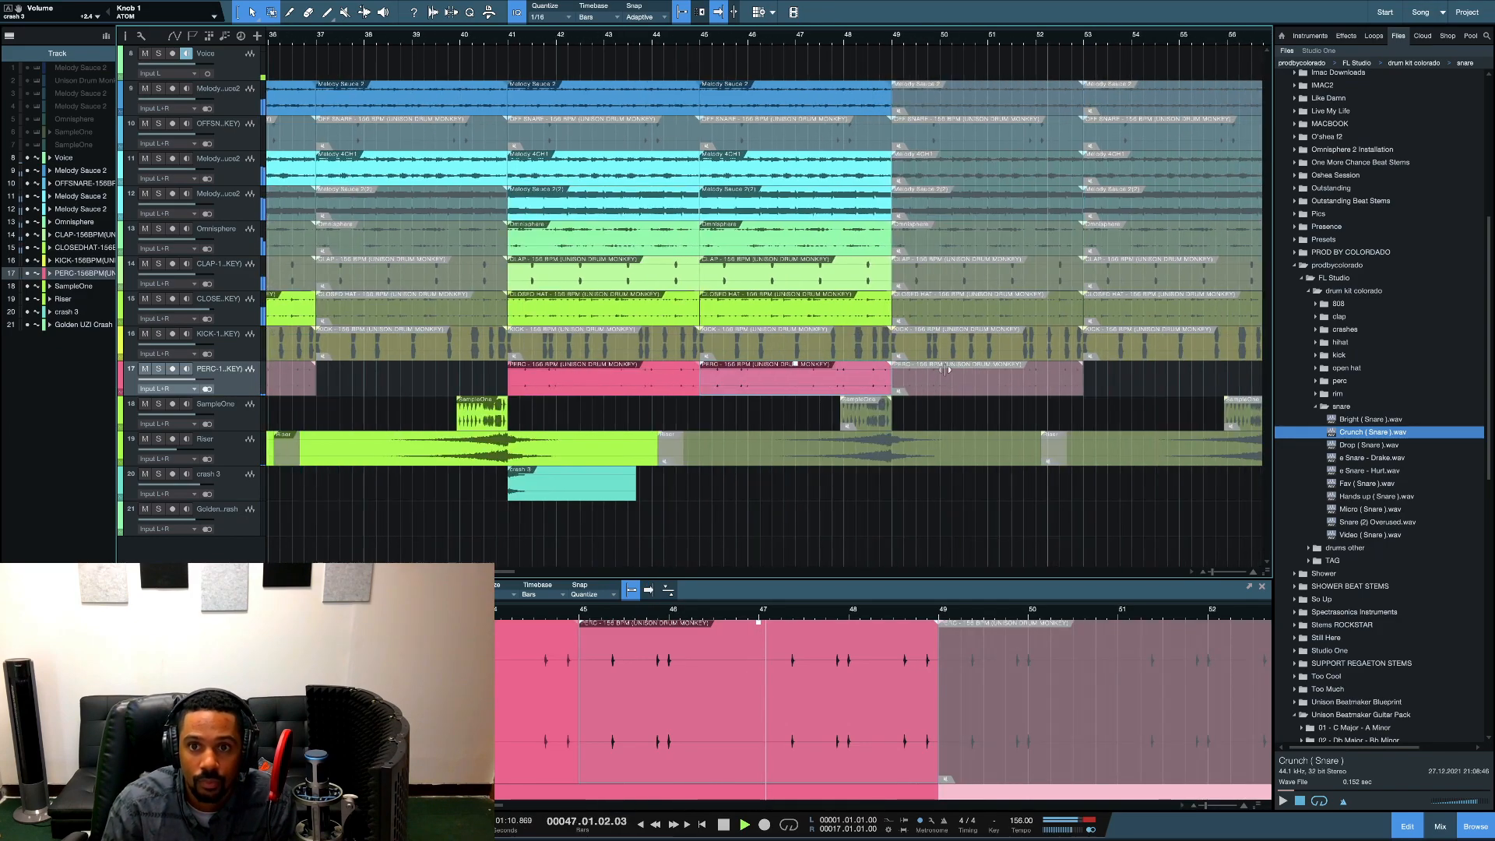
# Step: Unmute the melody and drum events across bars 49–57, including Perc at bars 49–53, plus the riser starting near bar 52
pyautogui.press('6')
pyautogui.click(919, 100)
pyautogui.moveTo(919, 140); pyautogui.dragTo(922, 372)
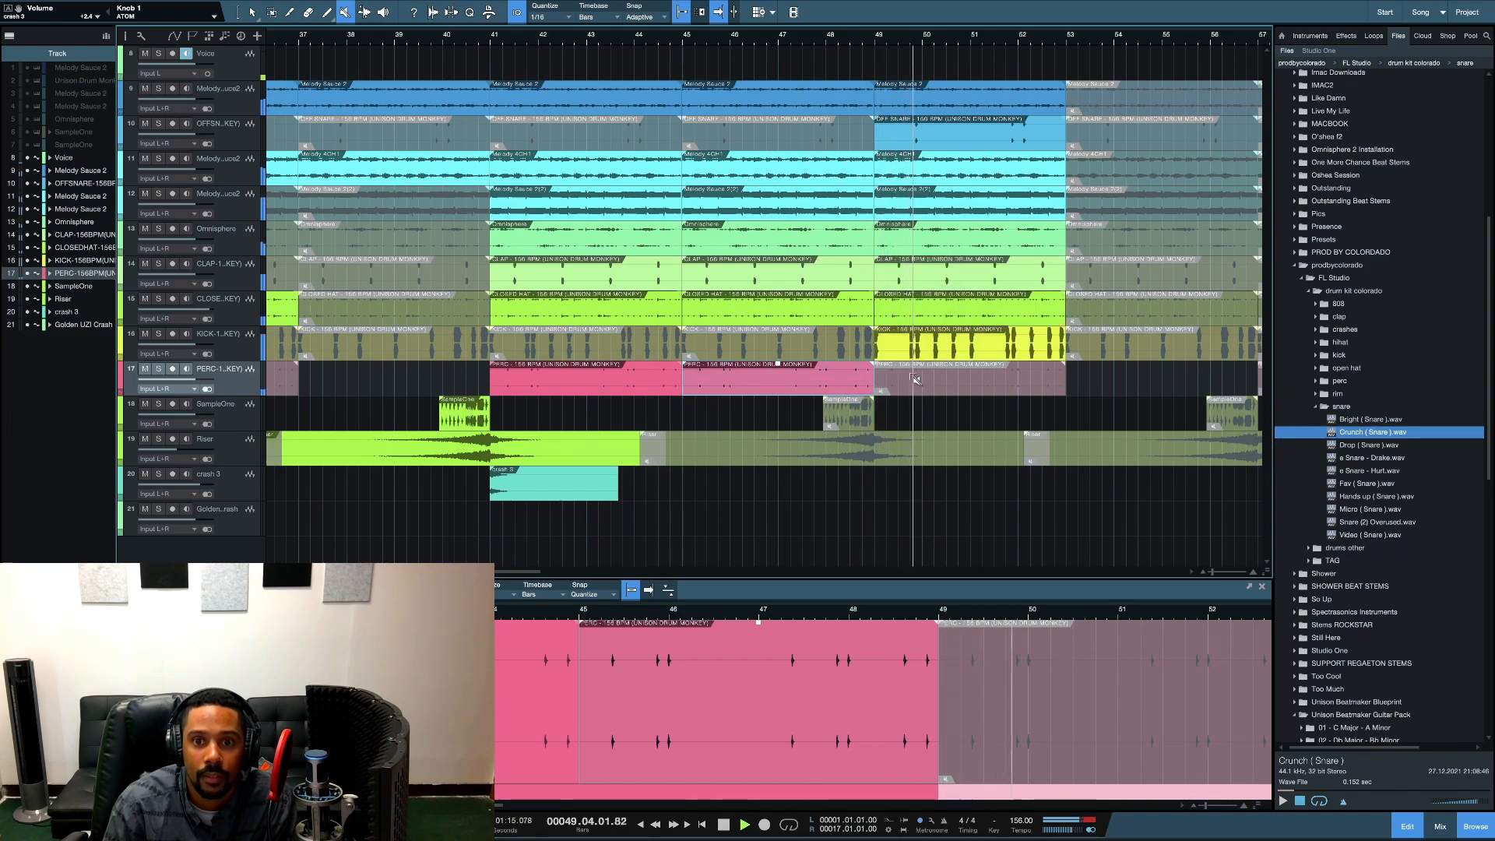
pyautogui.moveTo(1121, 100); pyautogui.dragTo(1098, 336)
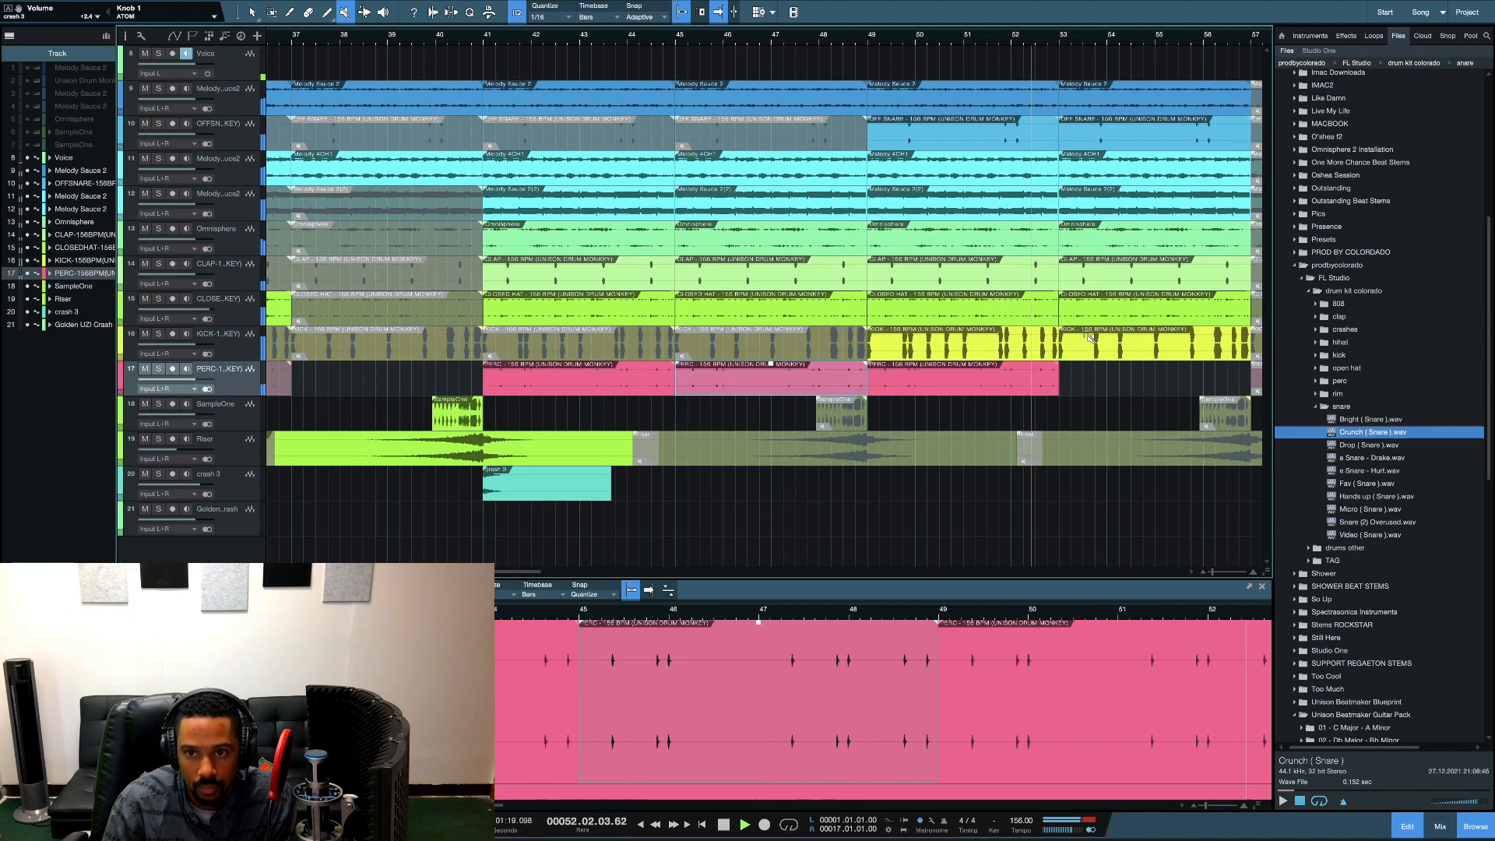
pyautogui.moveTo(1025, 452); pyautogui.dragTo(1008, 425)
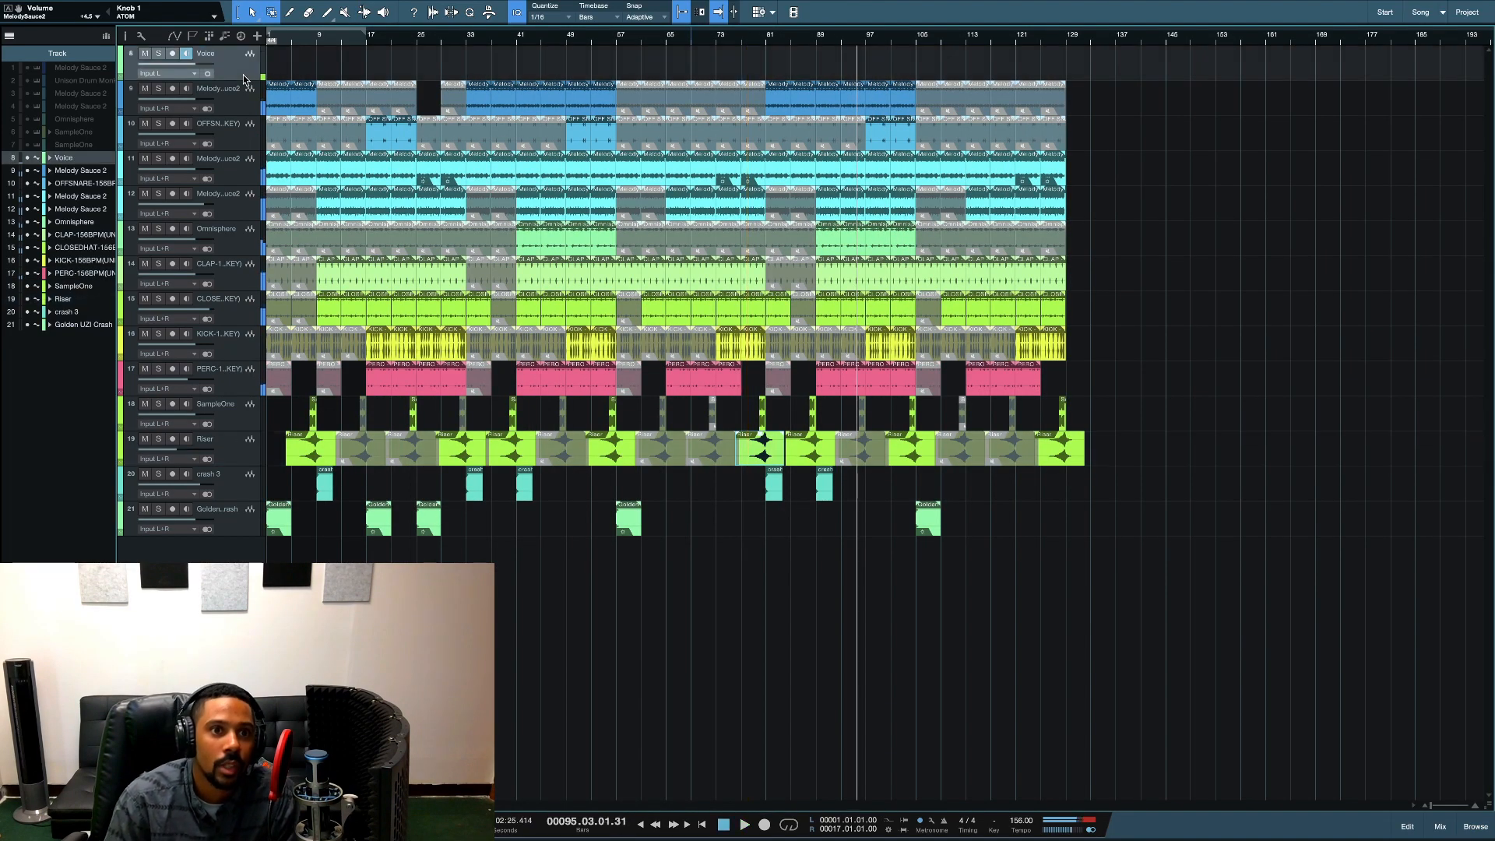
# Step: Open the mix console and add the Waves Tune Real-Time Mono insert to the Voice channel
pyautogui.press('F3')
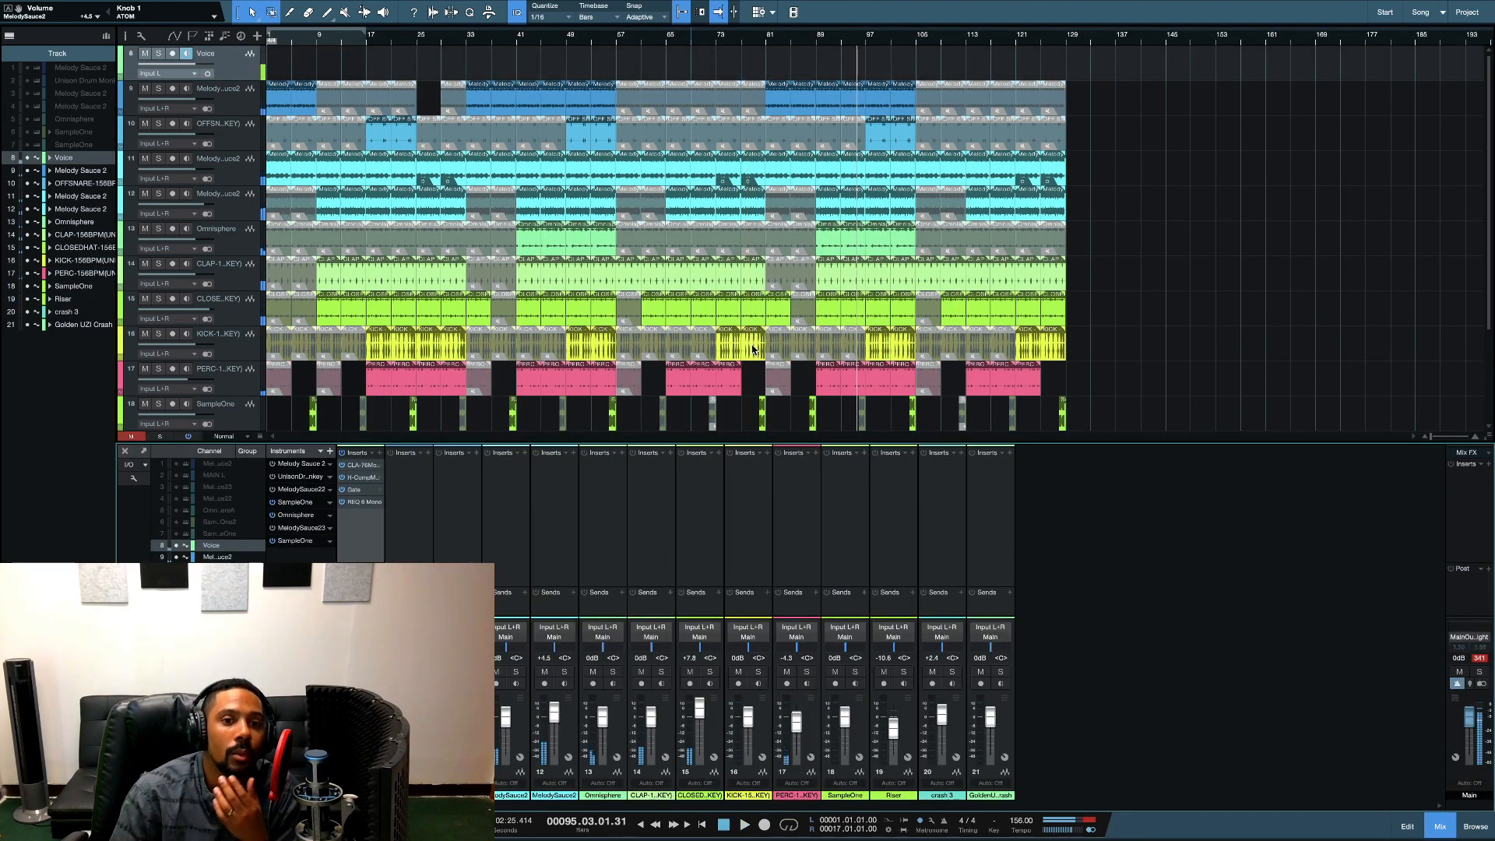
pyautogui.click(381, 454)
pyautogui.write('w')
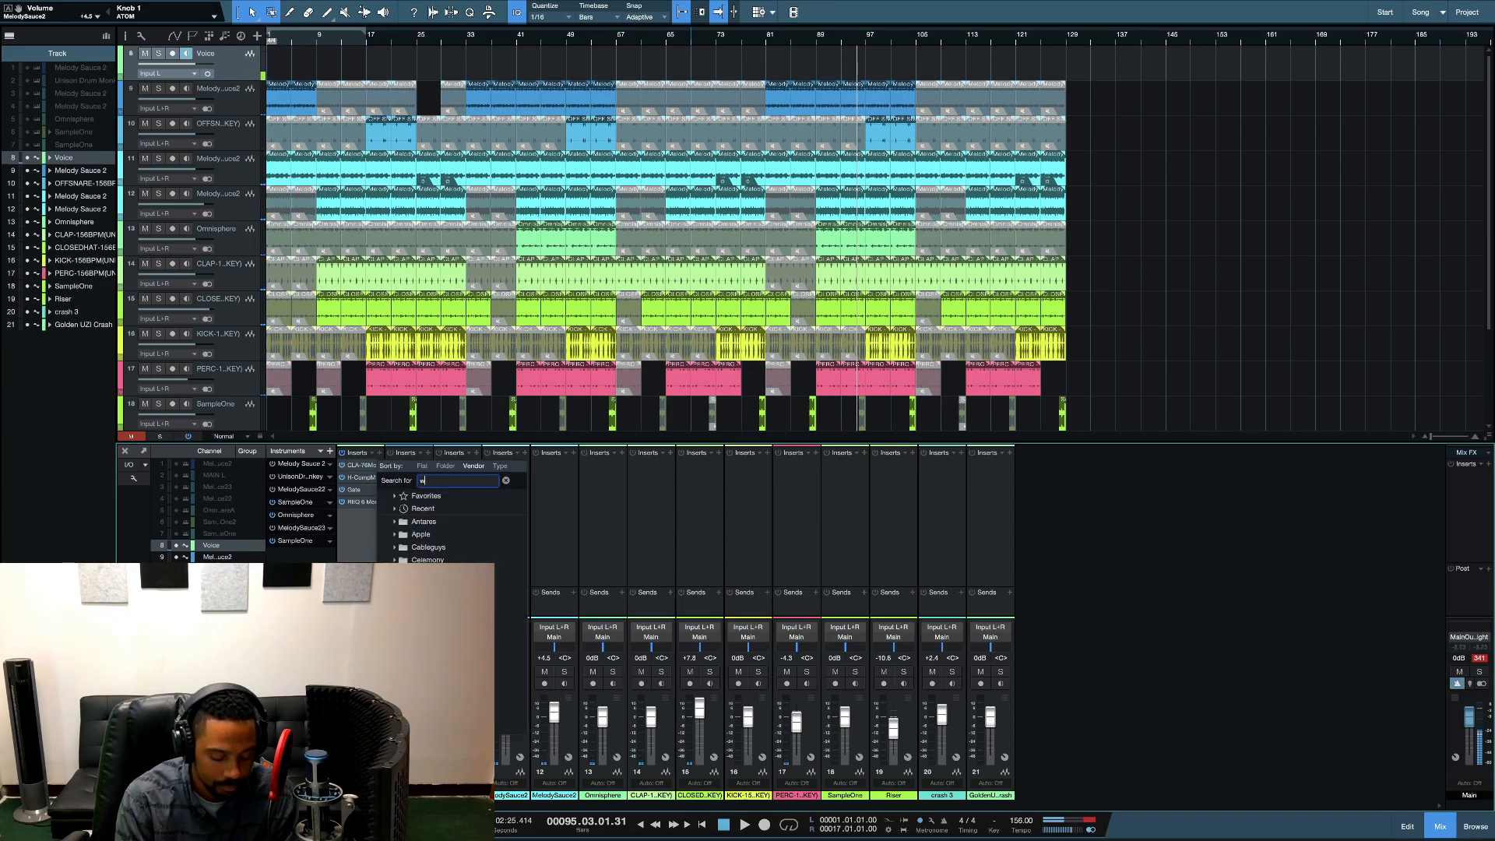
pyautogui.write('aves')
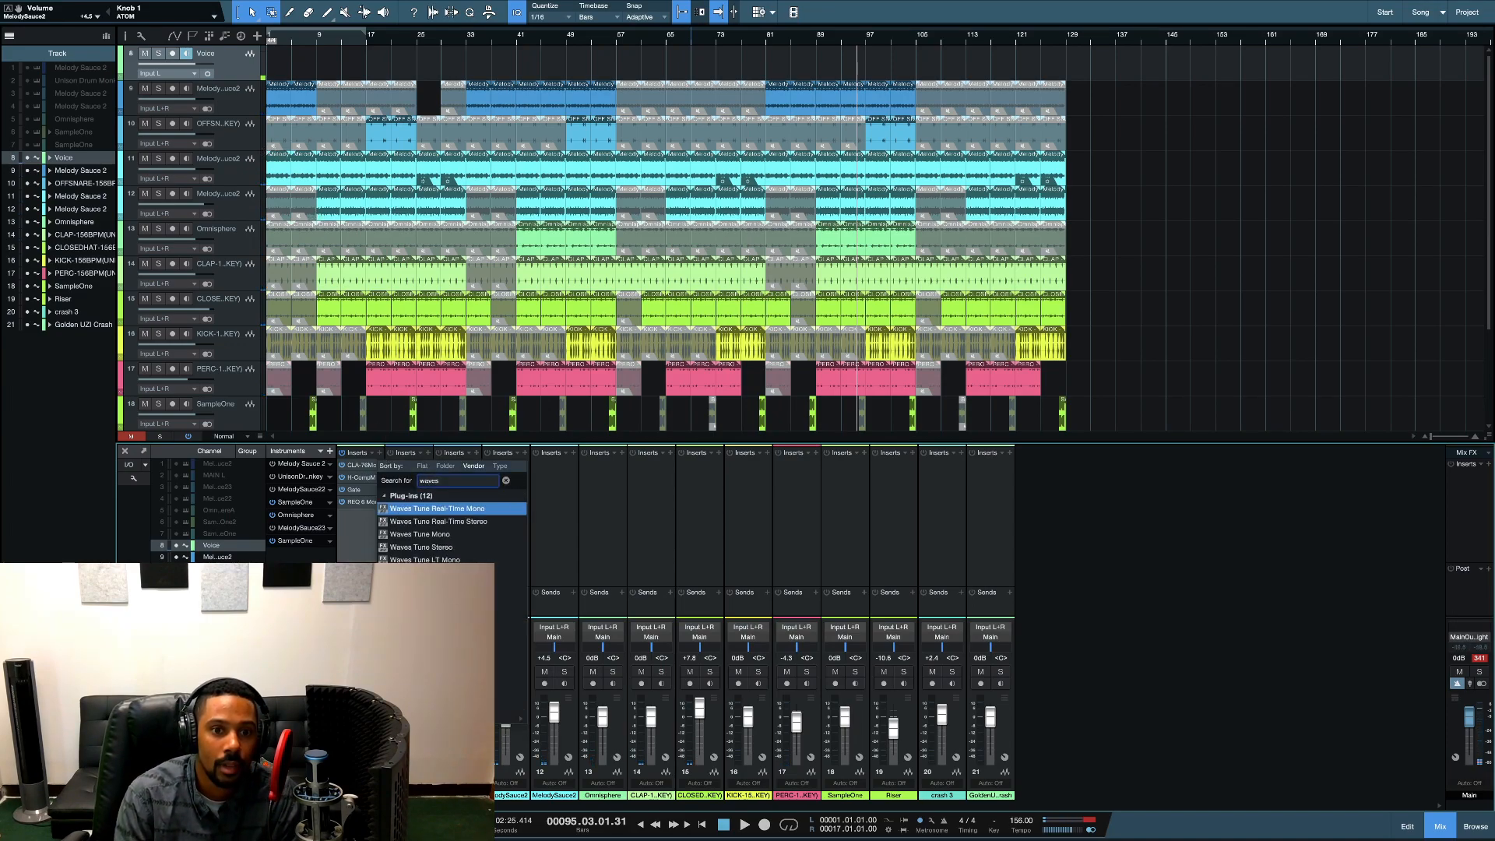
pyautogui.press('Return')
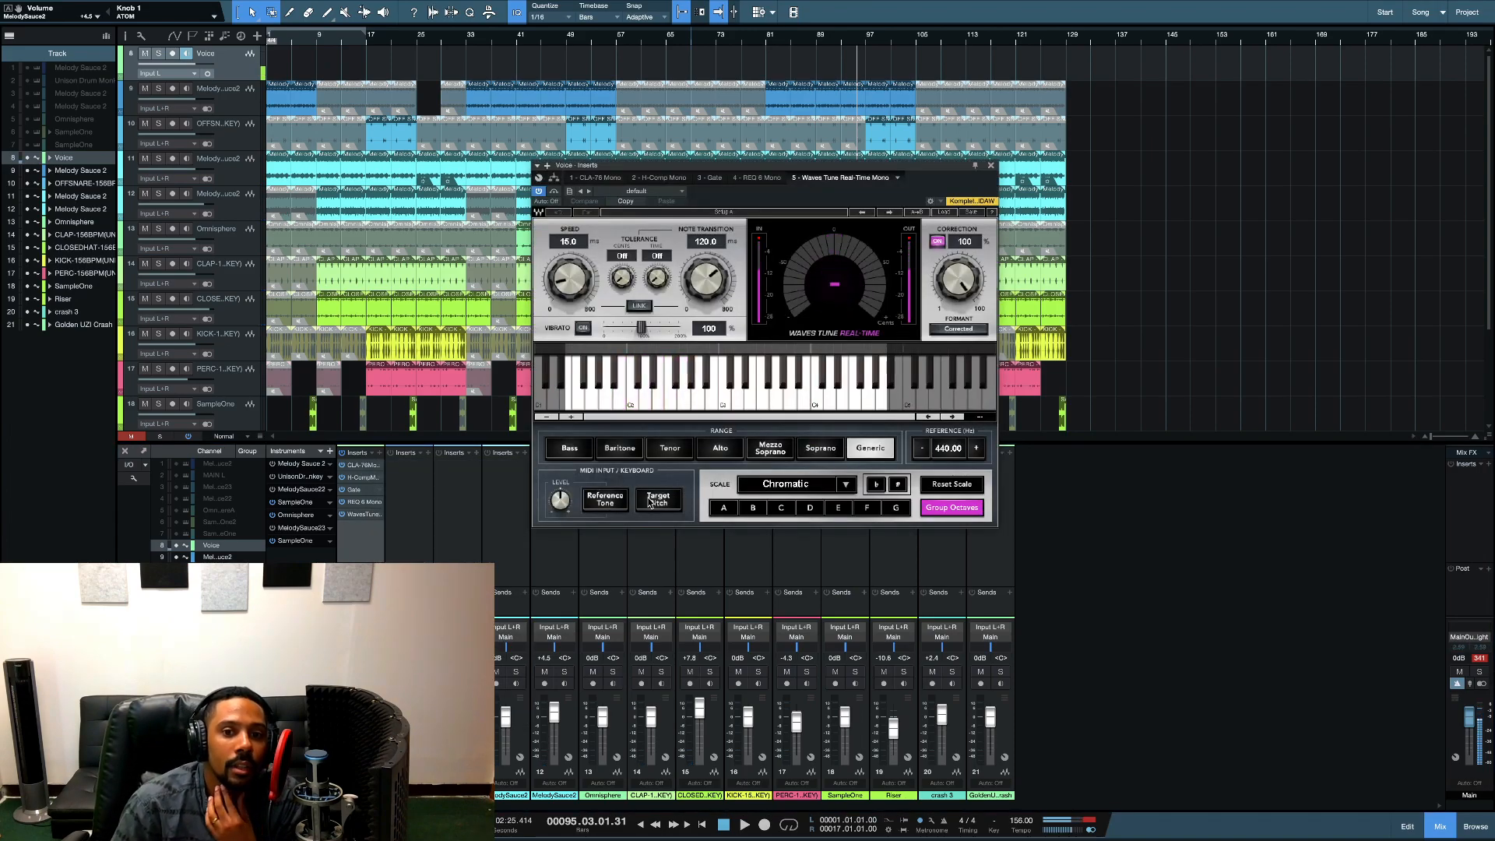
# Step: Set Waves Tune to A Natural Minor with Speed and Note Transition at 0.1 ms, and play the song from the start
pyautogui.click(845, 485)
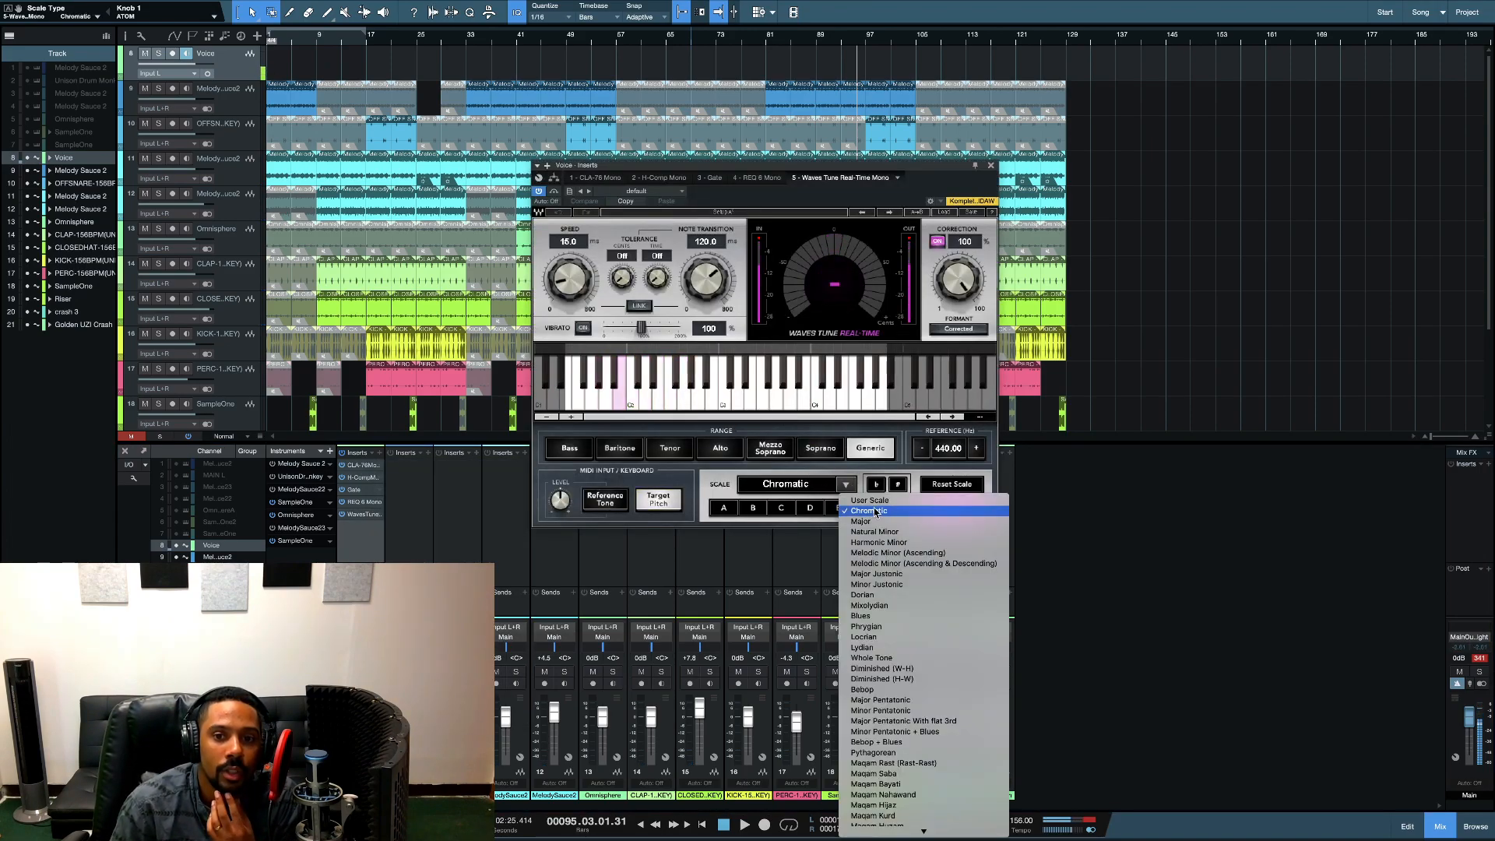
pyautogui.click(880, 532)
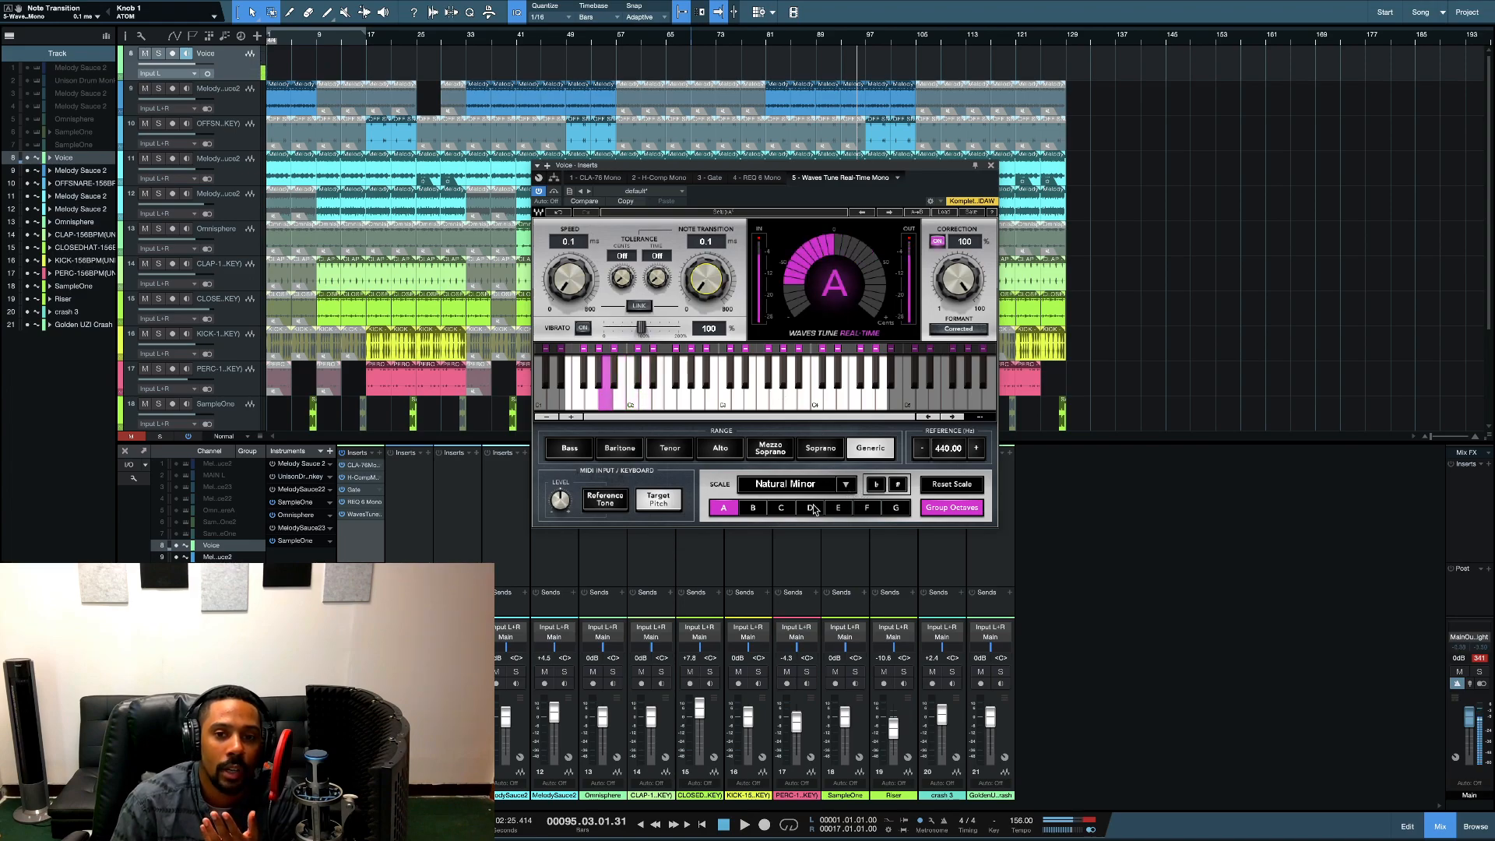
pyautogui.press(',')
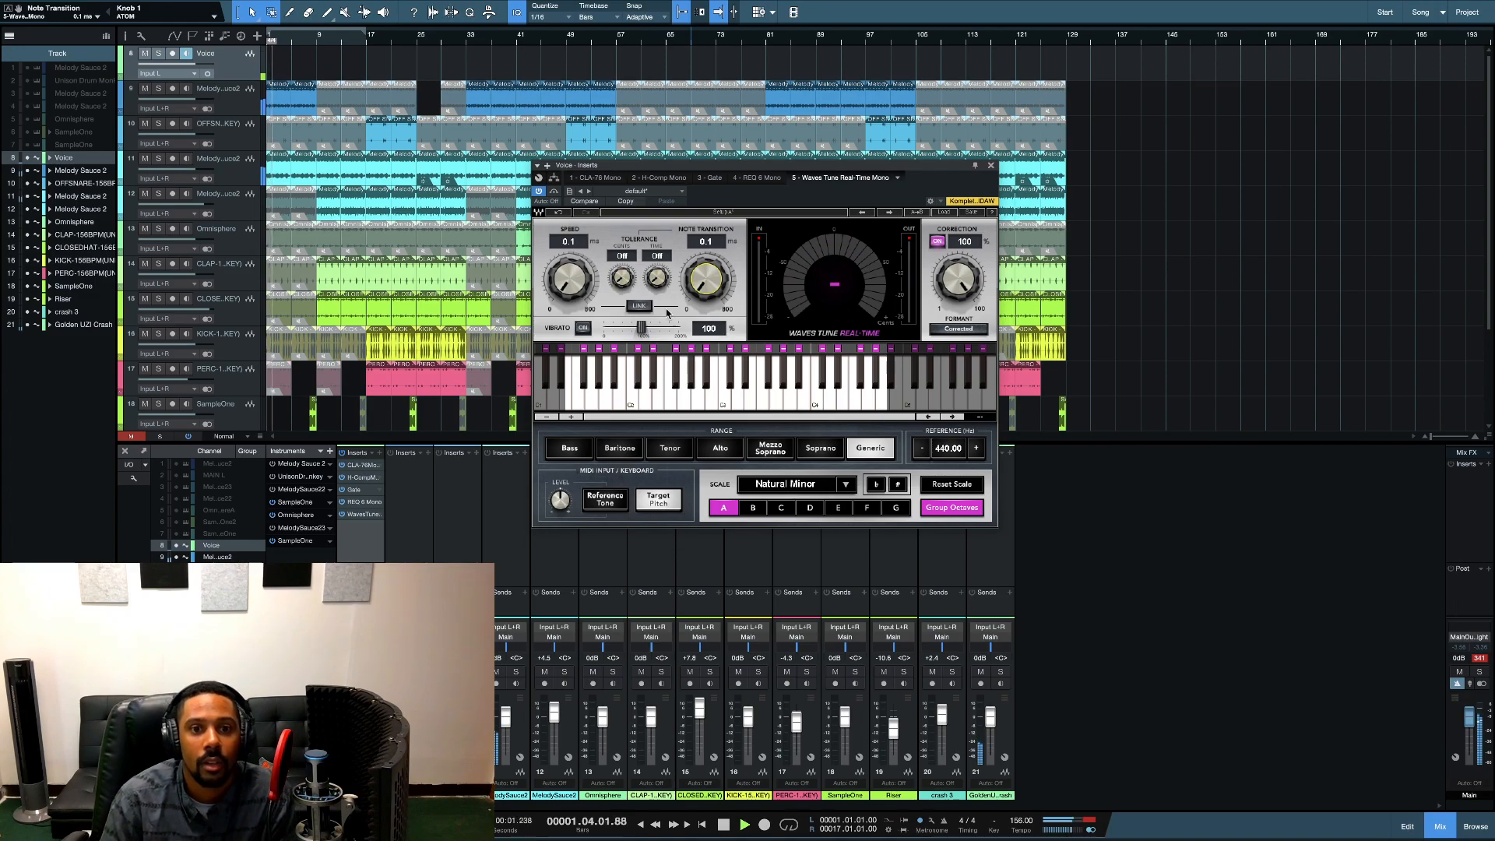
pyautogui.click(584, 327)
pyautogui.moveTo(702, 285); pyautogui.dragTo(725, 289)
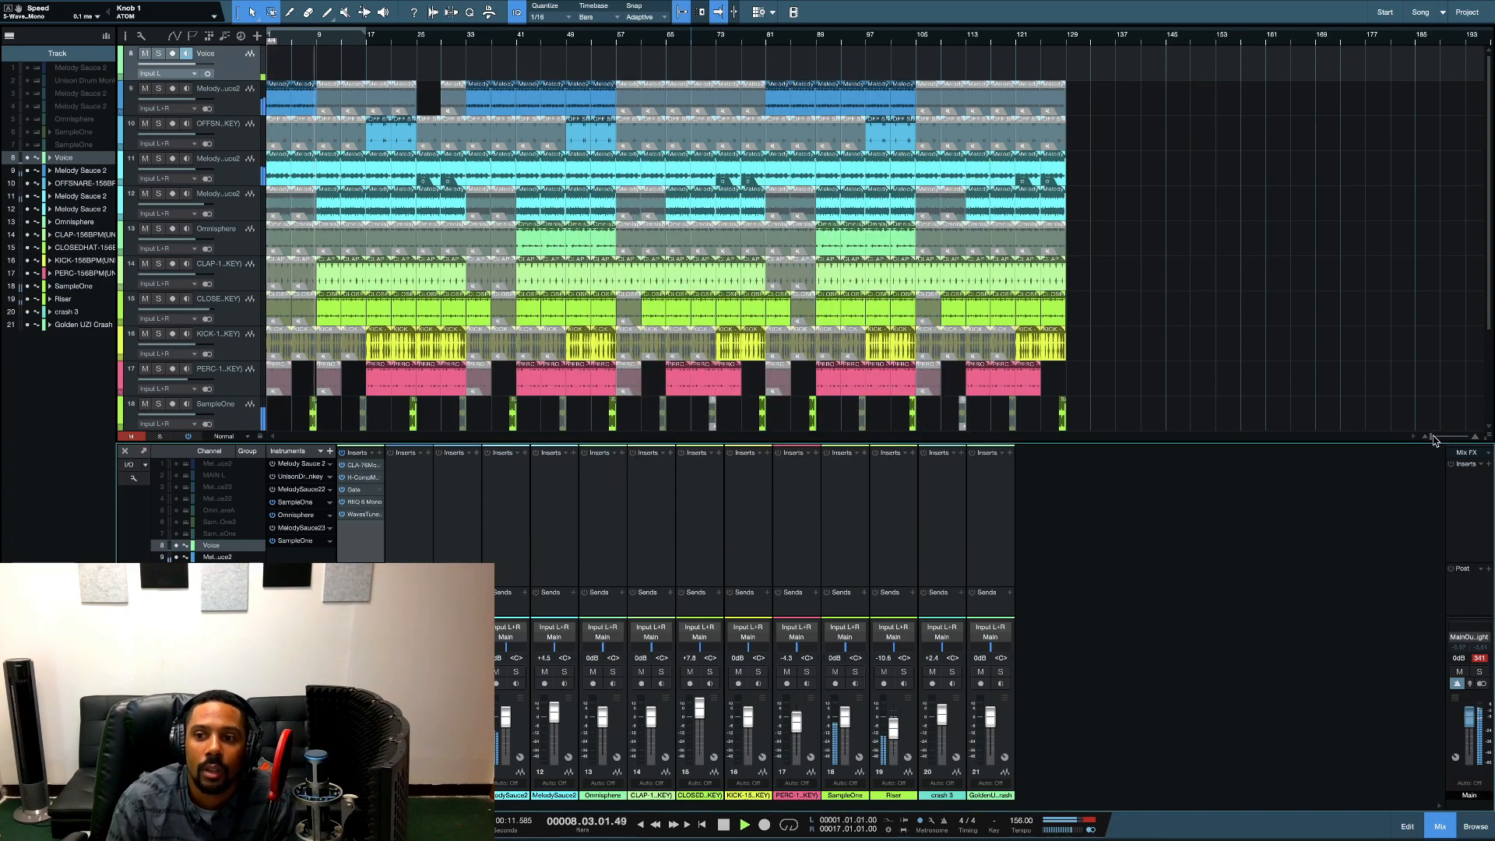
# Step: Close the mix console to show the full track arrangement during playback
pyautogui.moveTo(1432, 436); pyautogui.dragTo(1436, 437)
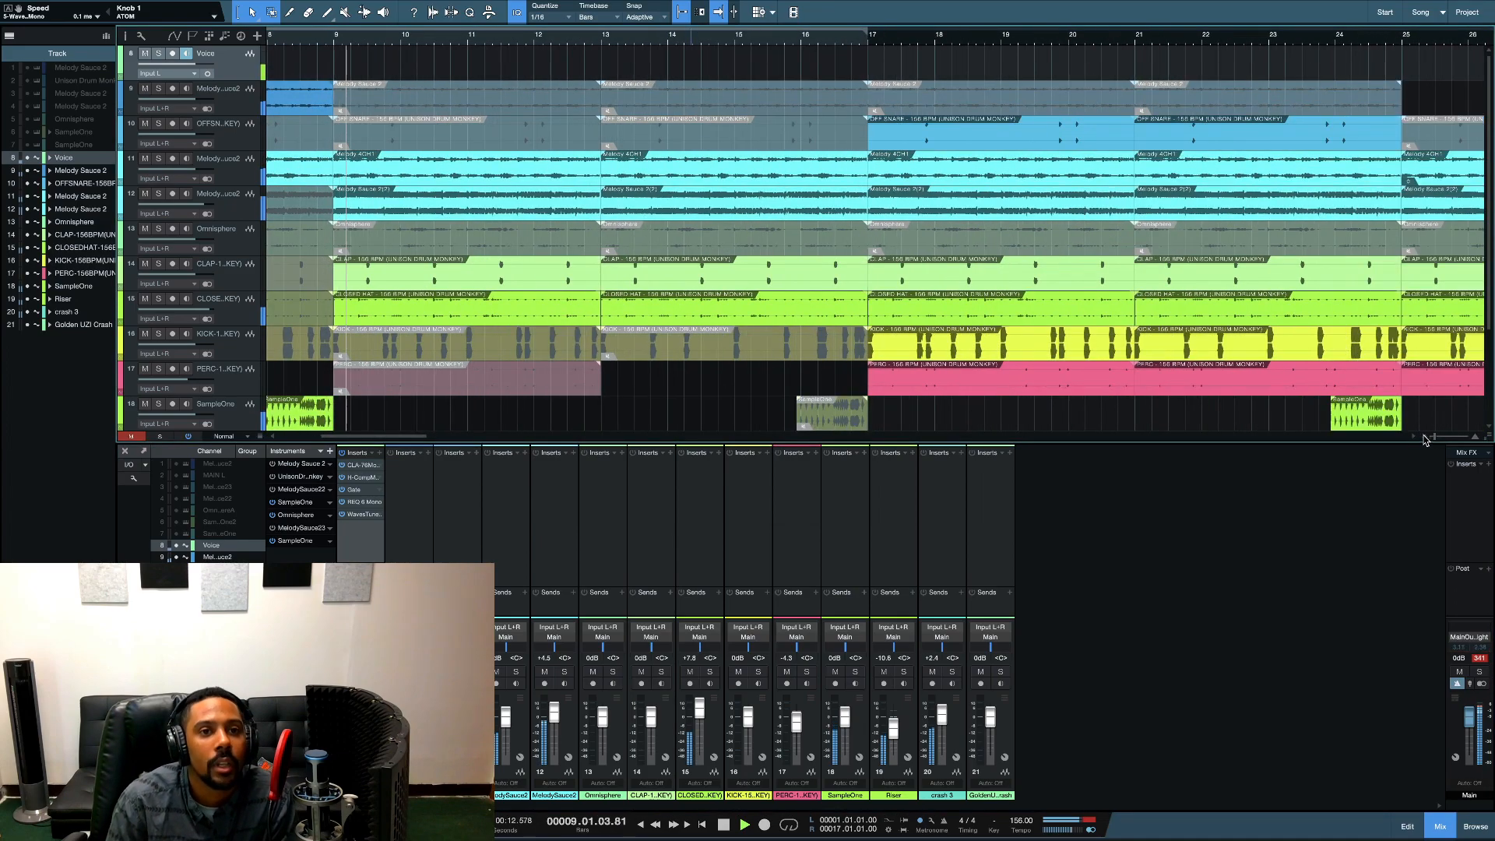
pyautogui.click(1442, 824)
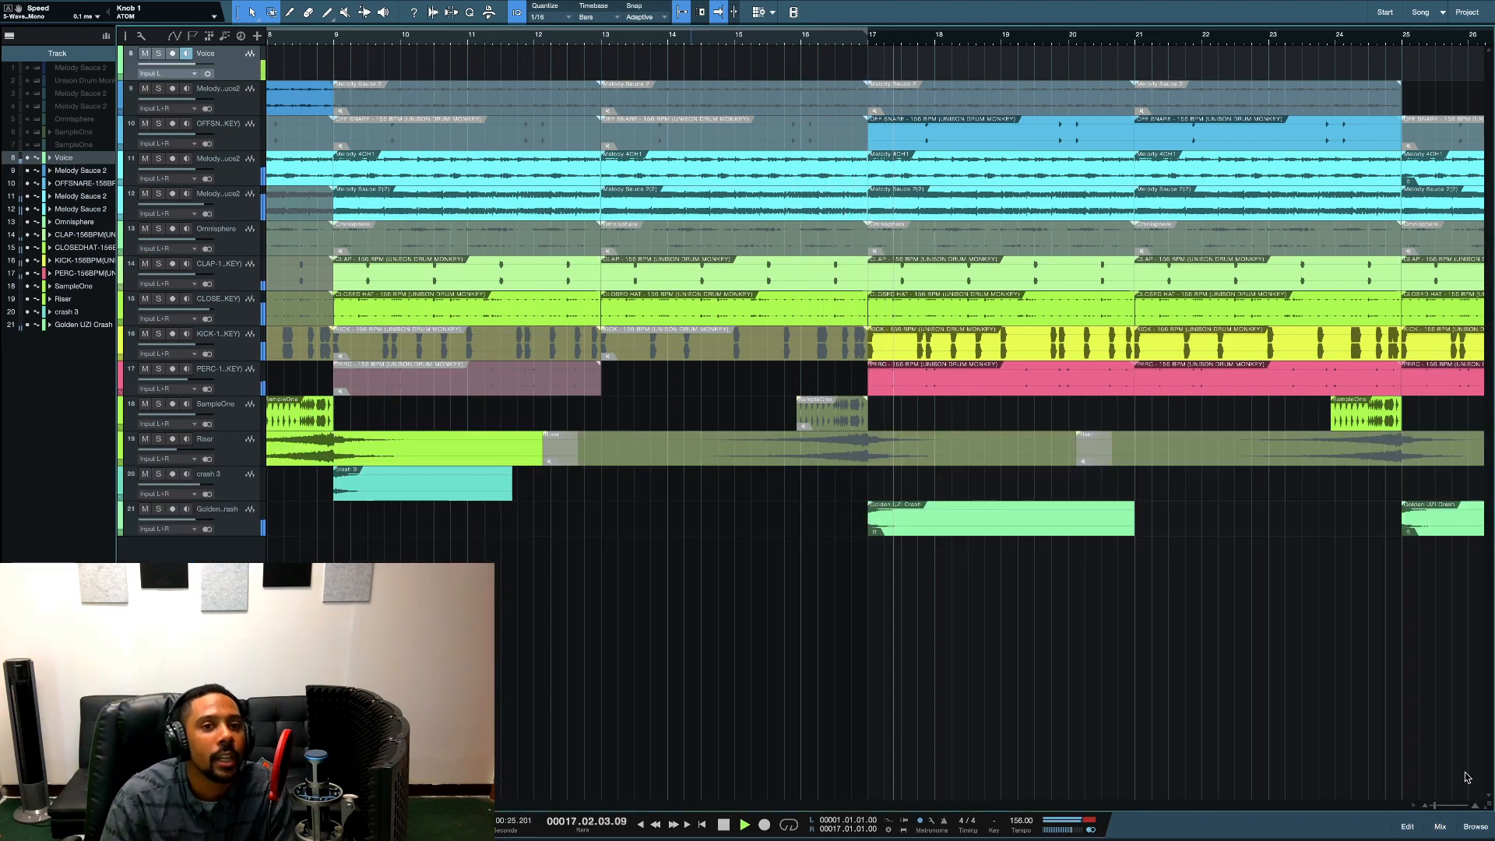